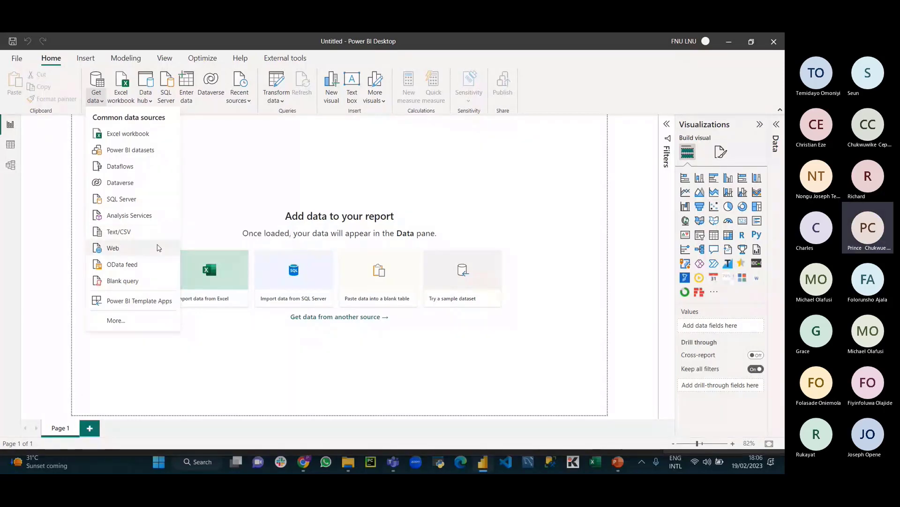
Step: From the full data source list, connect to an Excel Workbook, with the file picker browsing Downloads
{"action": "left_click", "coordinate": [118, 320]}
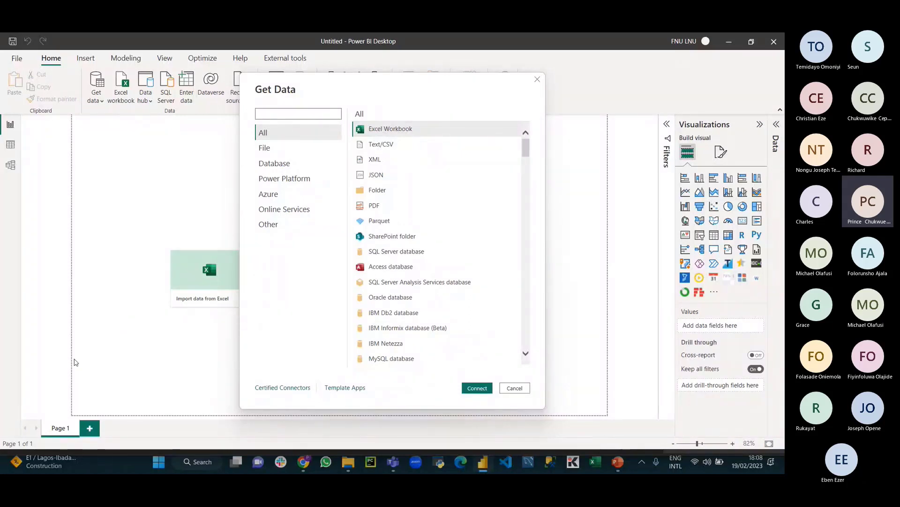
{"action": "left_click", "coordinate": [348, 461]}
{"action": "left_click", "coordinate": [120, 139]}
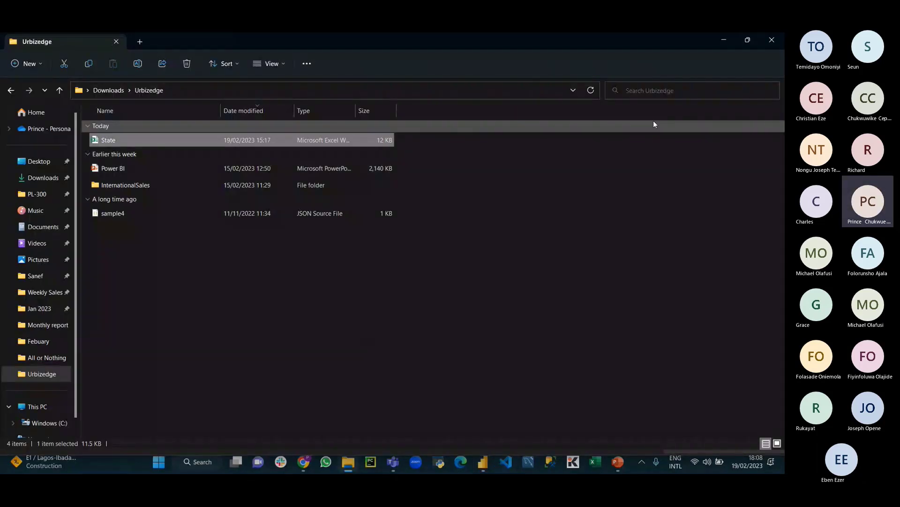
{"action": "left_click", "coordinate": [739, 45]}
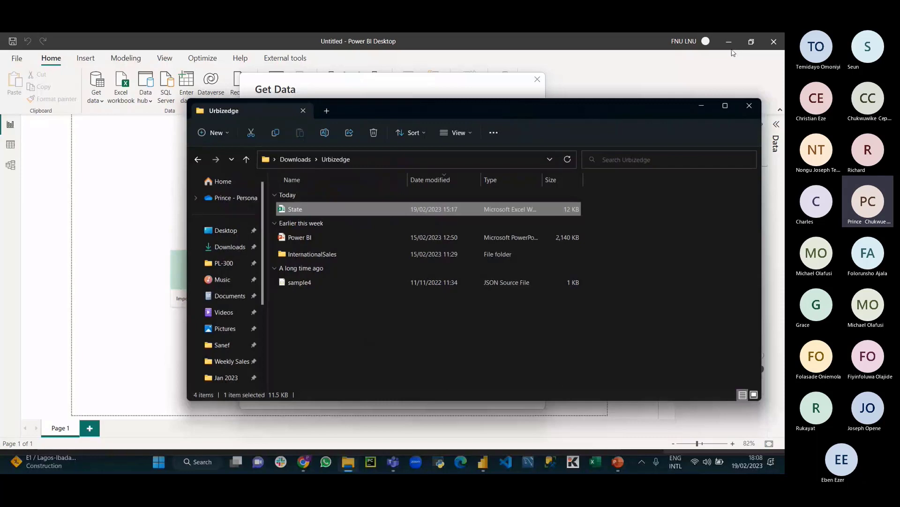
{"action": "left_click", "coordinate": [734, 53]}
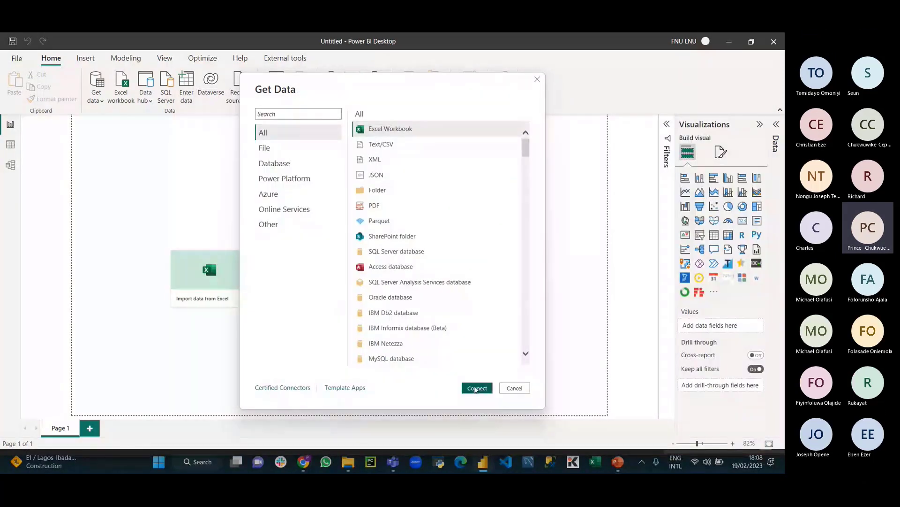
{"action": "left_click", "coordinate": [478, 388]}
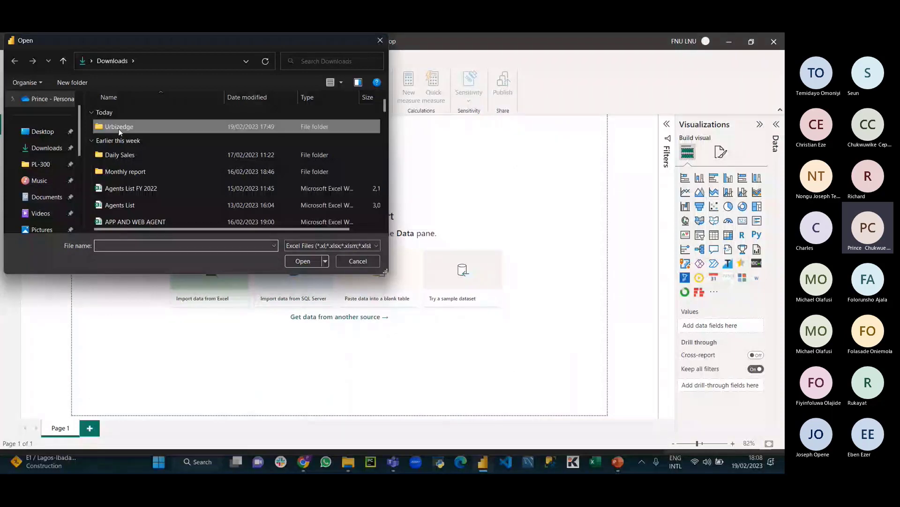
Step: Open Urbizedge > State.xlsx and tick Sheet1 to preview its rows
{"action": "double_click", "coordinate": [119, 127]}
{"action": "double_click", "coordinate": [119, 126]}
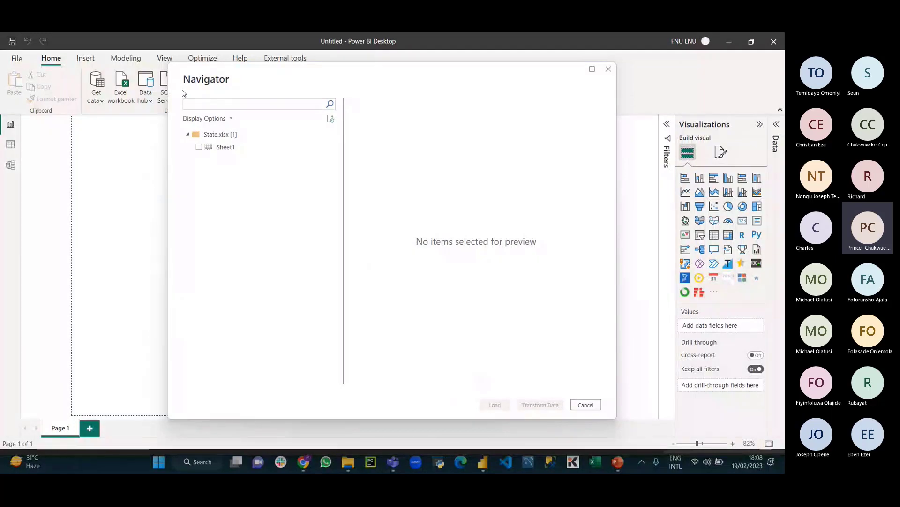
{"action": "left_click", "coordinate": [199, 146]}
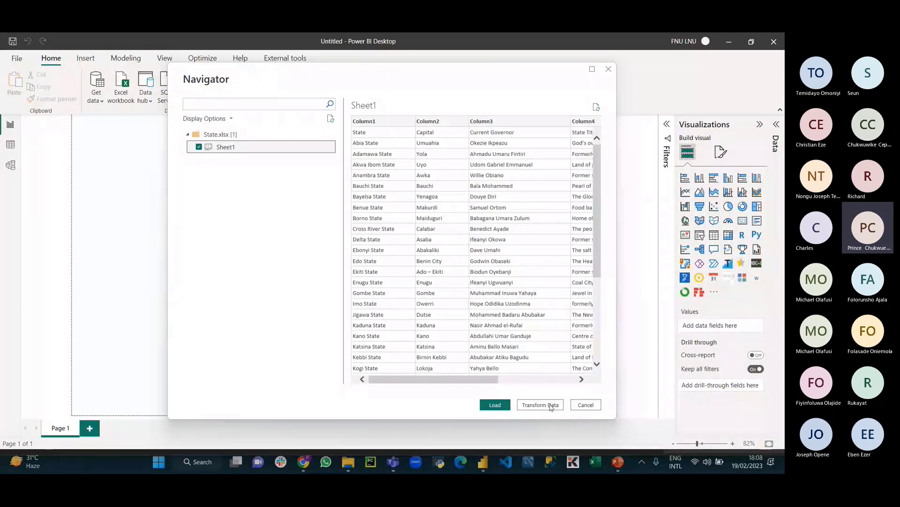
{"action": "key", "text": "alt+Tab"}
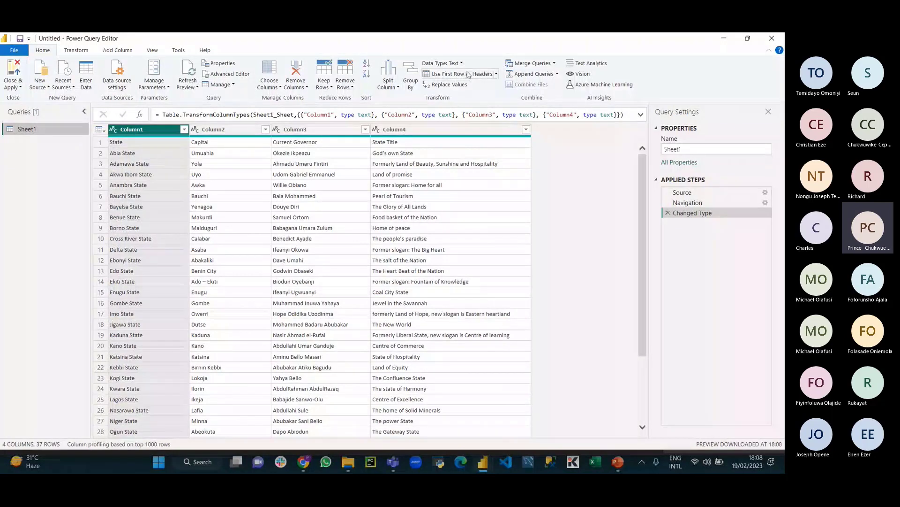
Step: Promote the first row to headers, Close & Apply, and return to the State file's folder
{"action": "left_click", "coordinate": [468, 74]}
{"action": "left_click", "coordinate": [14, 85]}
{"action": "left_click", "coordinate": [39, 99]}
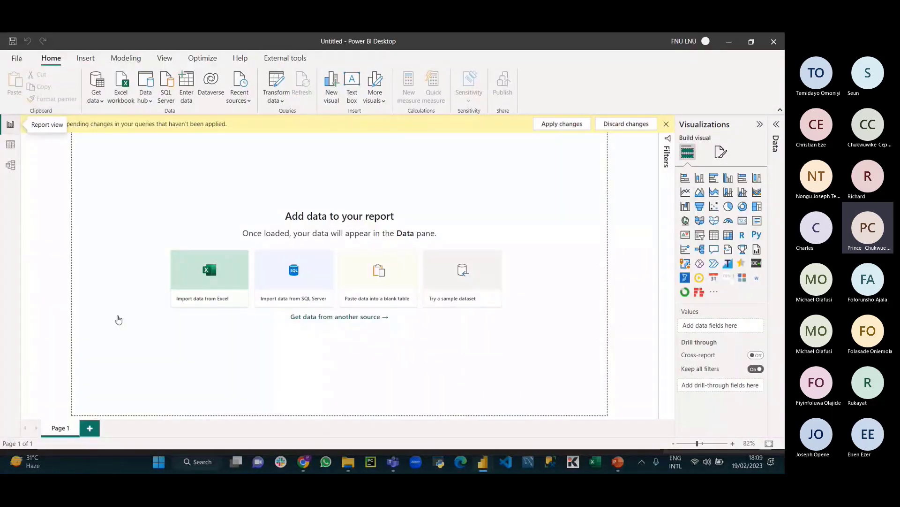
{"action": "left_click", "coordinate": [348, 462]}
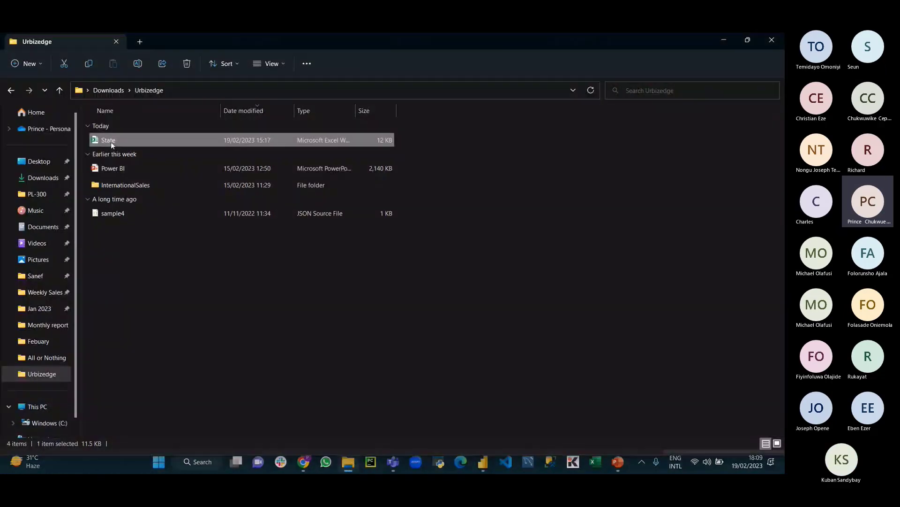
Step: Open State.xlsx in Excel and enter 'Prince' in cell A38
{"action": "double_click", "coordinate": [129, 138]}
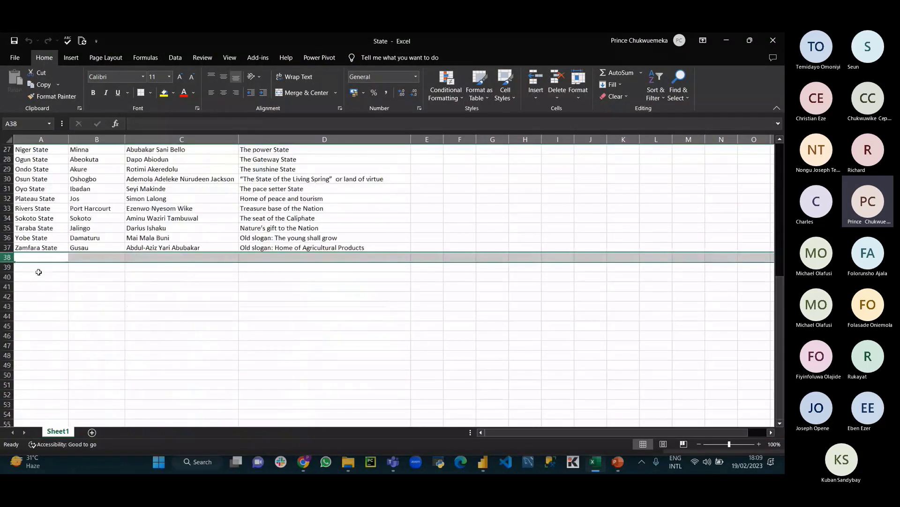
{"action": "double_click", "coordinate": [47, 256]}
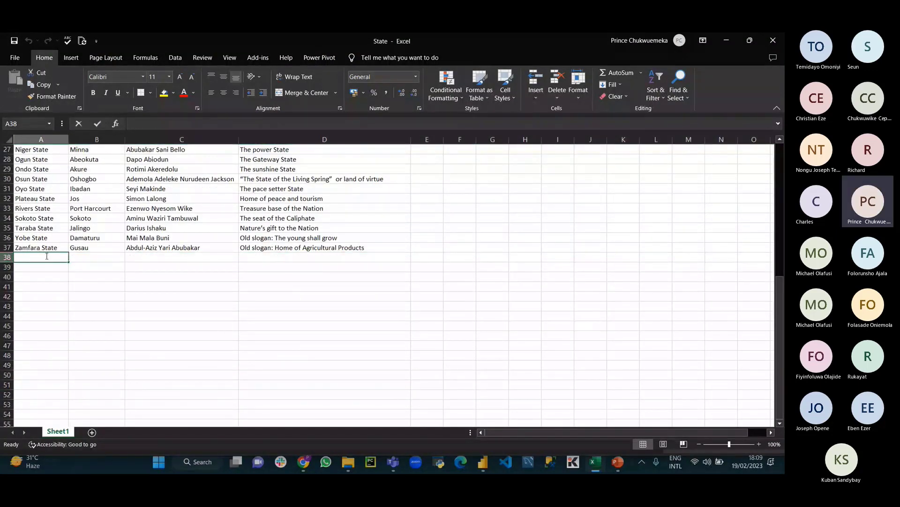
{"action": "type", "text": "keb"}
{"action": "key", "text": "BackSpace"}
{"action": "key", "text": "BackSpace"}
{"action": "key", "text": "BackSpace"}
{"action": "key", "text": "BackSpace"}
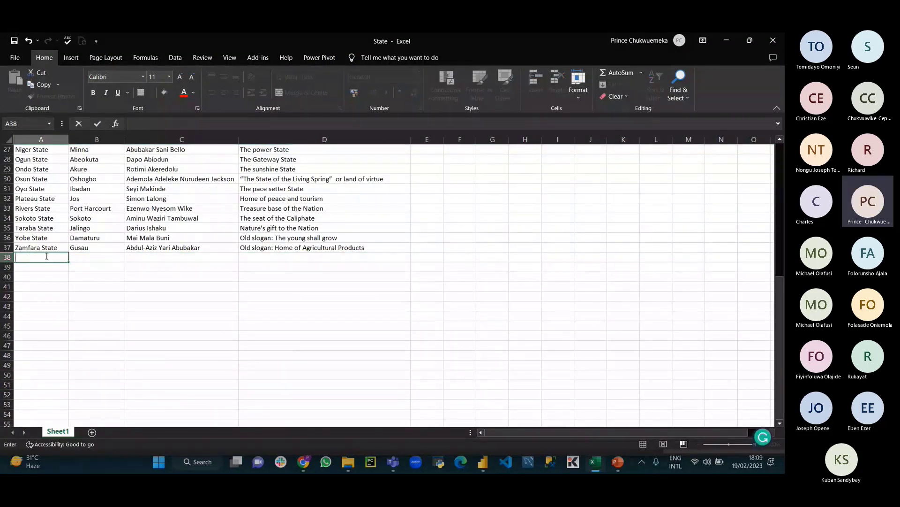
{"action": "type", "text": "Prince"}
{"action": "key", "text": "Return"}
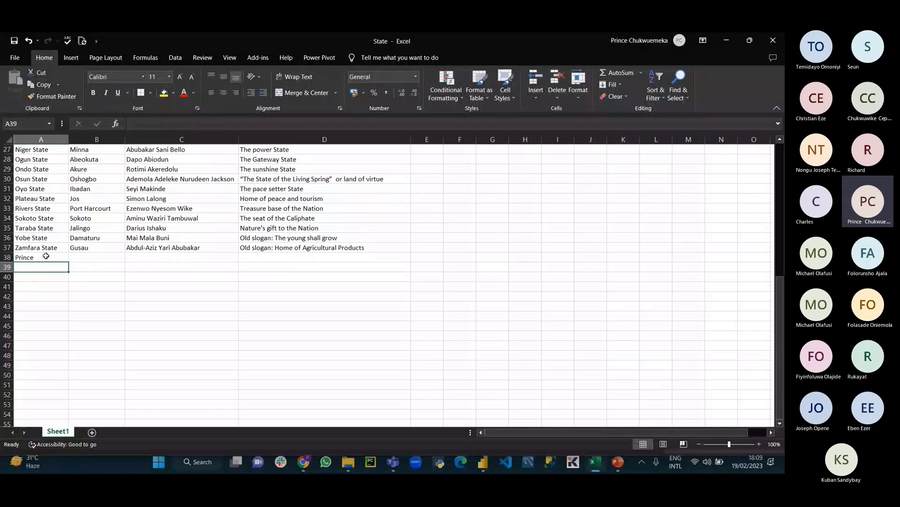
Step: Enter 'james' and 'online' in A39 and A40, then select A38:A40
{"action": "type", "text": "james"}
{"action": "key", "text": "Return"}
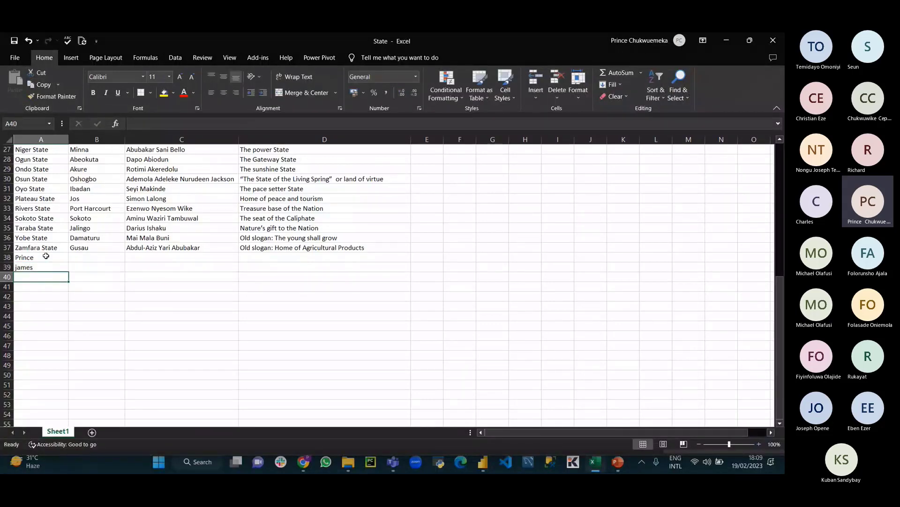
{"action": "type", "text": "o"}
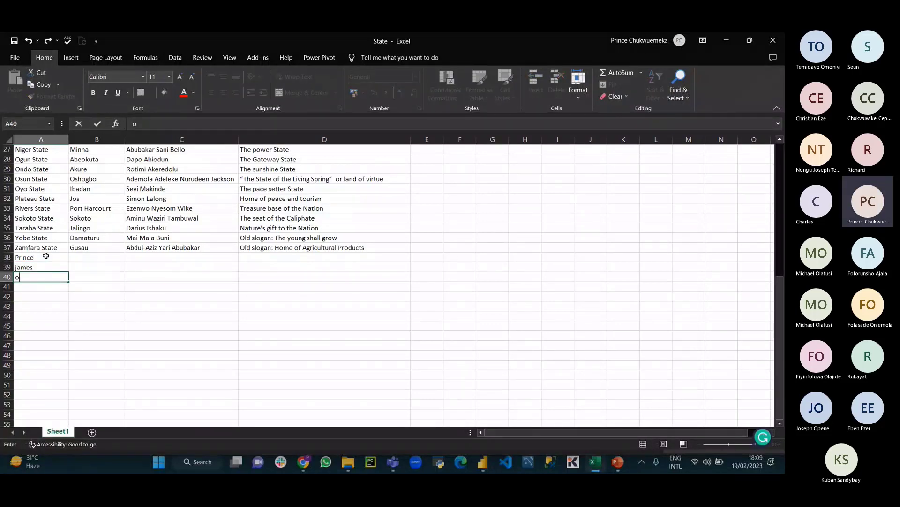
{"action": "type", "text": "nline"}
{"action": "key", "text": "Return"}
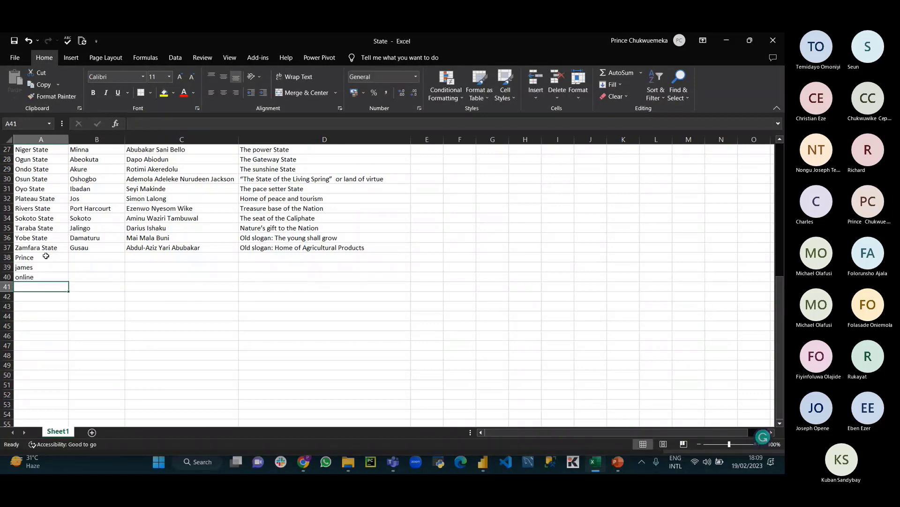
{"action": "left_click_drag", "start_coordinate": [44, 259], "coordinate": [47, 279]}
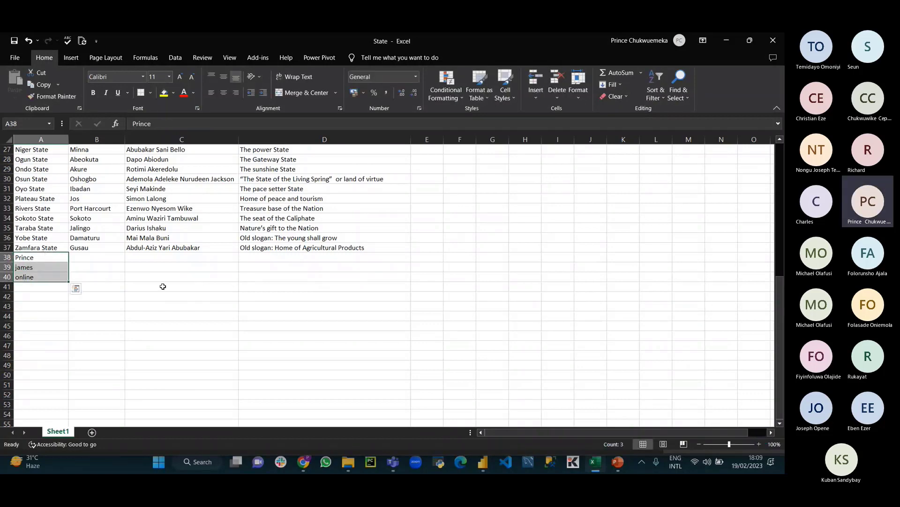
{"action": "left_click", "coordinate": [482, 461]}
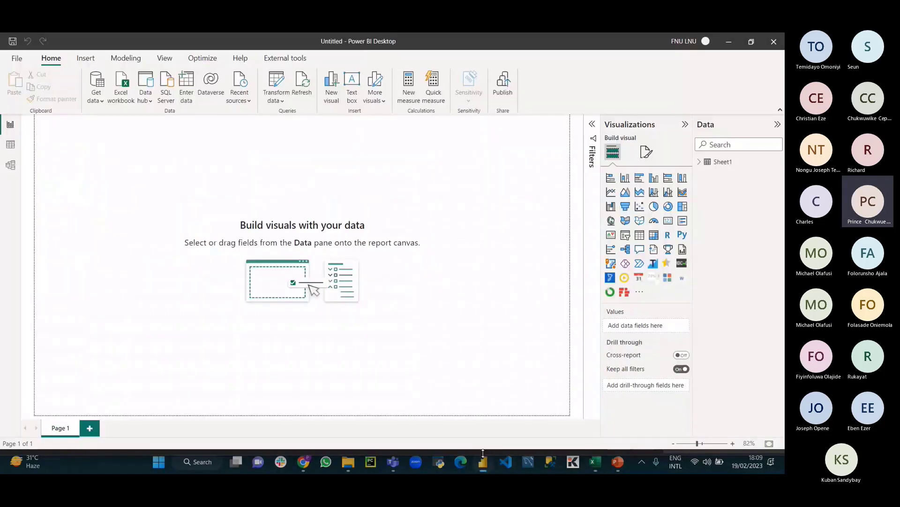
{"action": "left_click", "coordinate": [10, 144]}
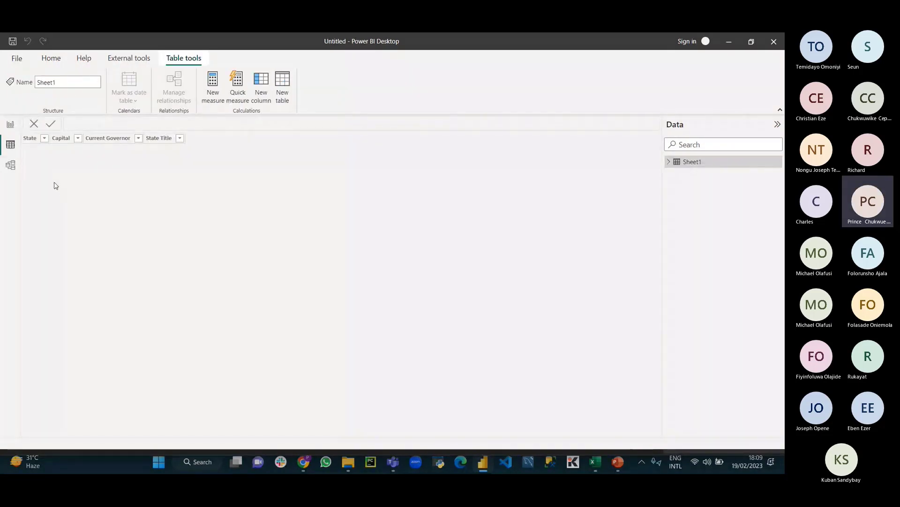
{"action": "scroll", "coordinate": [57, 432], "scroll_direction": "down", "scroll_amount": 3}
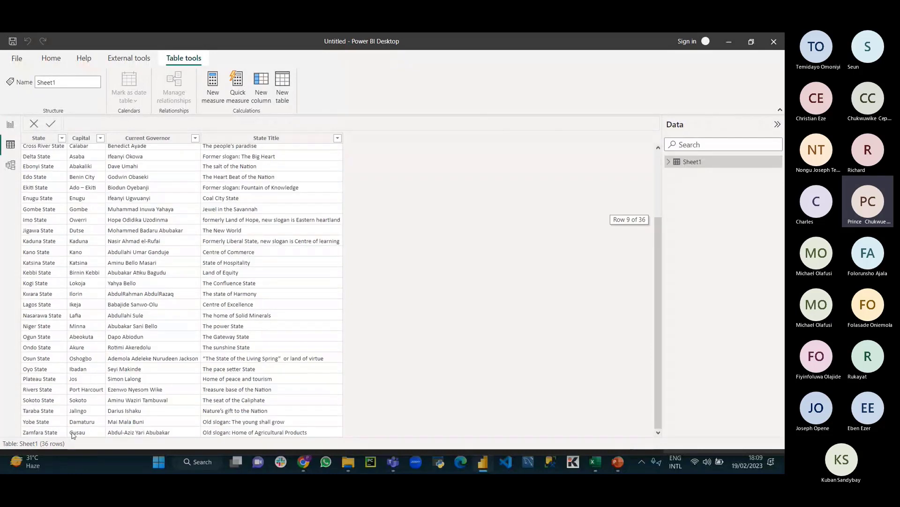
{"action": "left_click", "coordinate": [10, 124]}
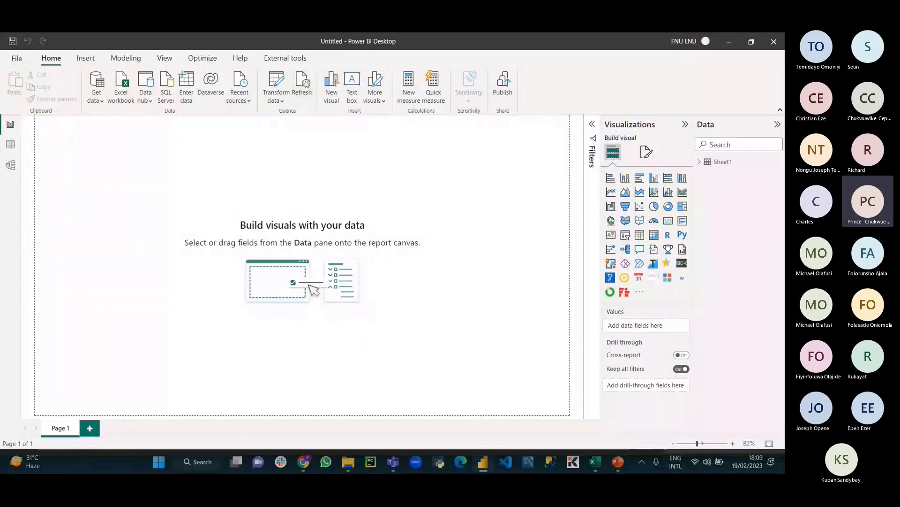
{"action": "left_click", "coordinate": [305, 83]}
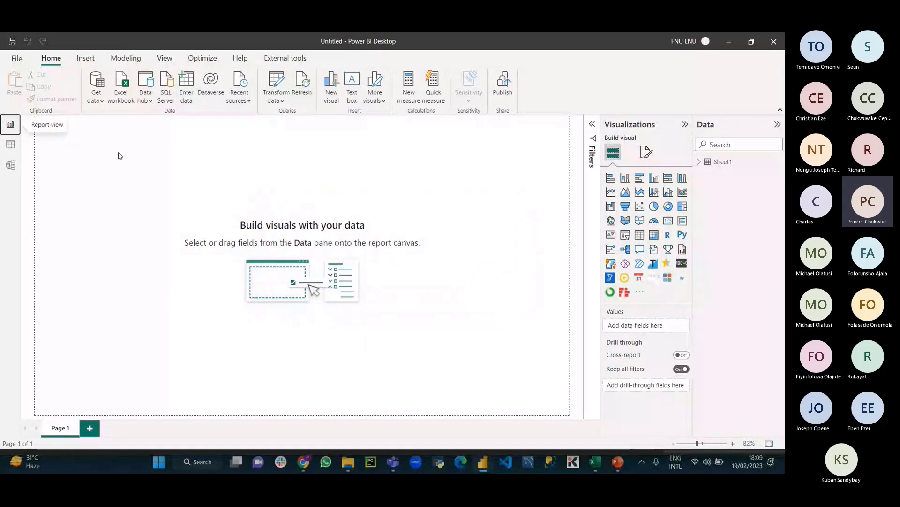
{"action": "left_click", "coordinate": [11, 165]}
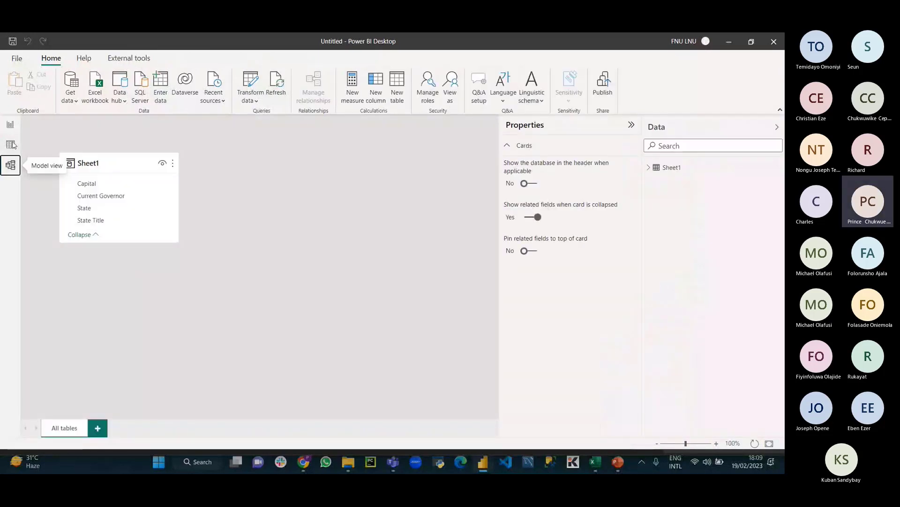
{"action": "left_click", "coordinate": [11, 144]}
{"action": "scroll", "coordinate": [108, 253], "scroll_direction": "down", "scroll_amount": 2}
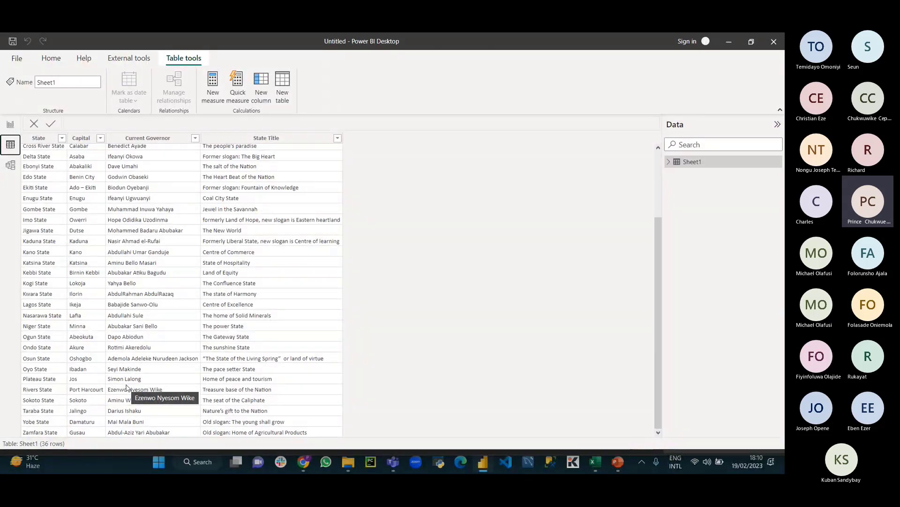
{"action": "left_click", "coordinate": [9, 126]}
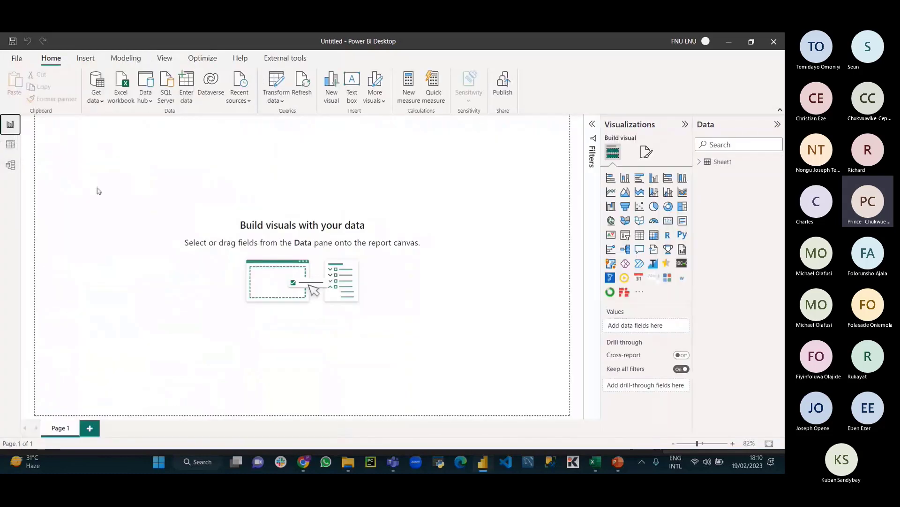
{"action": "left_click", "coordinate": [13, 146]}
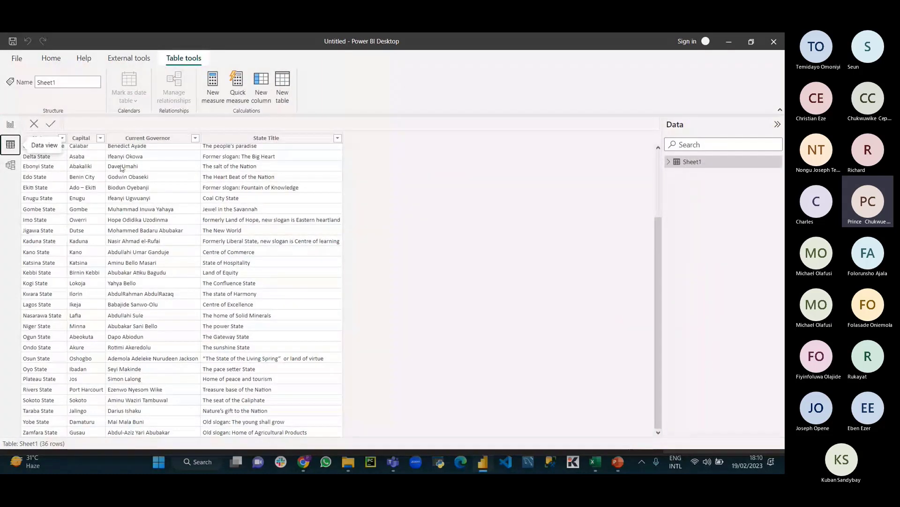
{"action": "scroll", "coordinate": [201, 210], "scroll_direction": "up", "scroll_amount": 3}
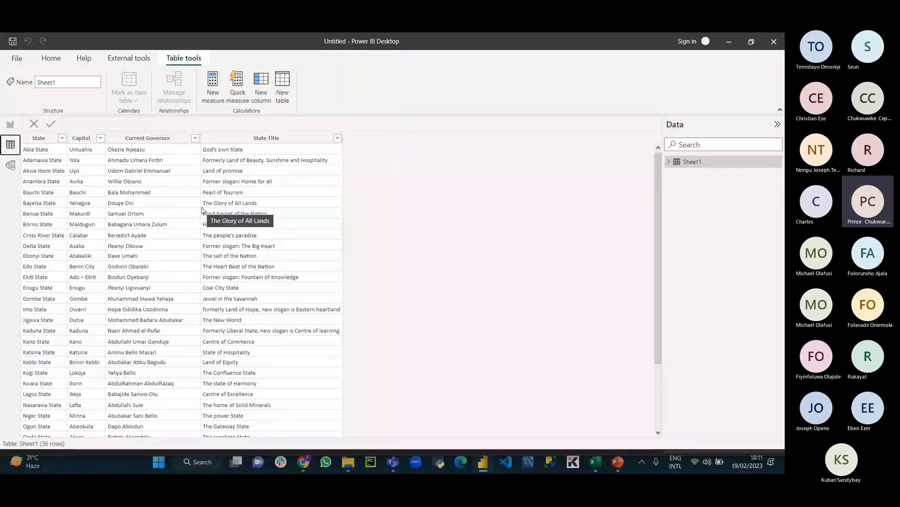
{"action": "left_click", "coordinate": [16, 126]}
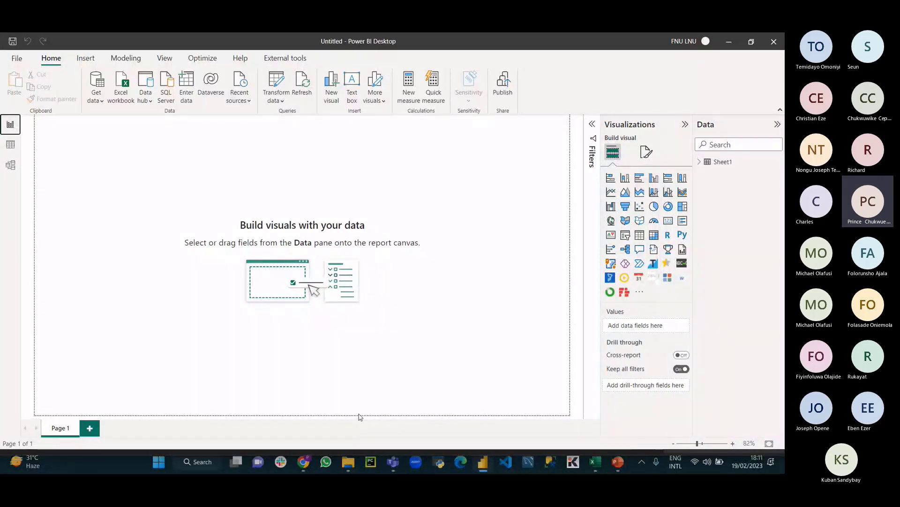
Step: Start a Text/CSV import, then close the Open dialog without choosing a file
{"action": "left_click", "coordinate": [96, 96]}
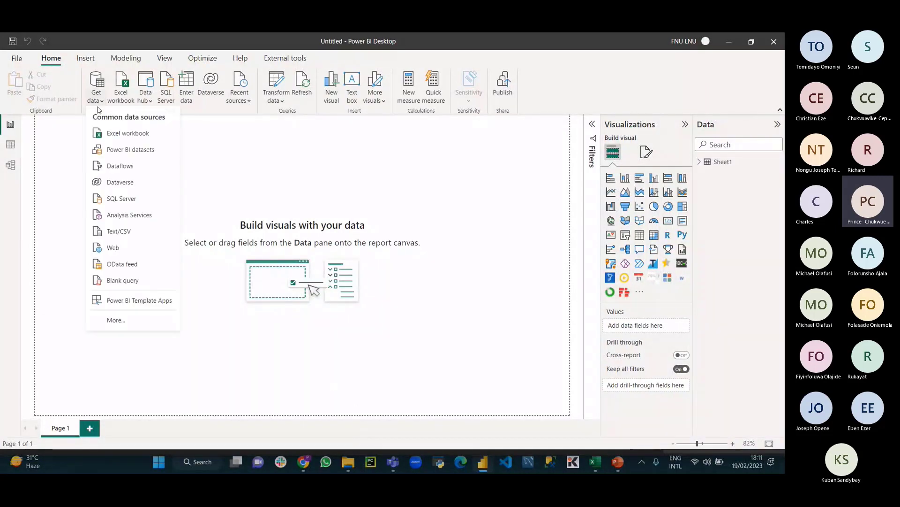
{"action": "left_click", "coordinate": [145, 232]}
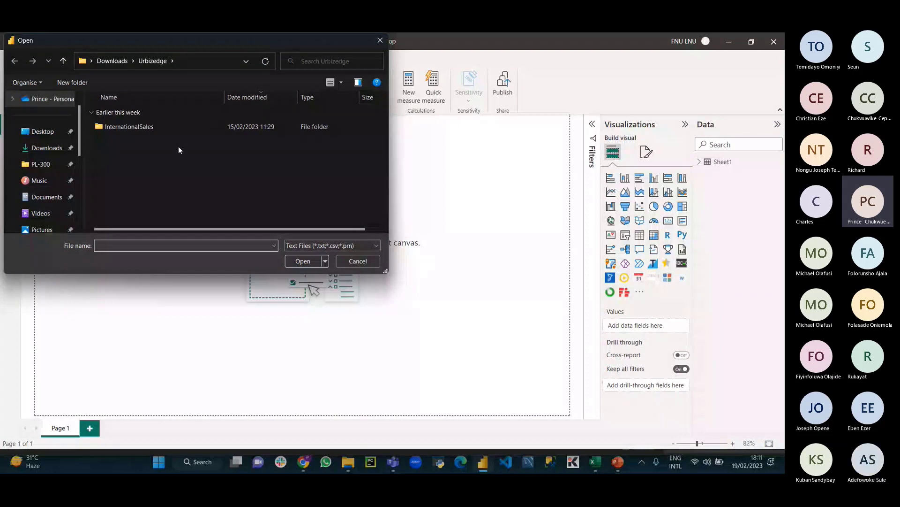
{"action": "left_click", "coordinate": [380, 41]}
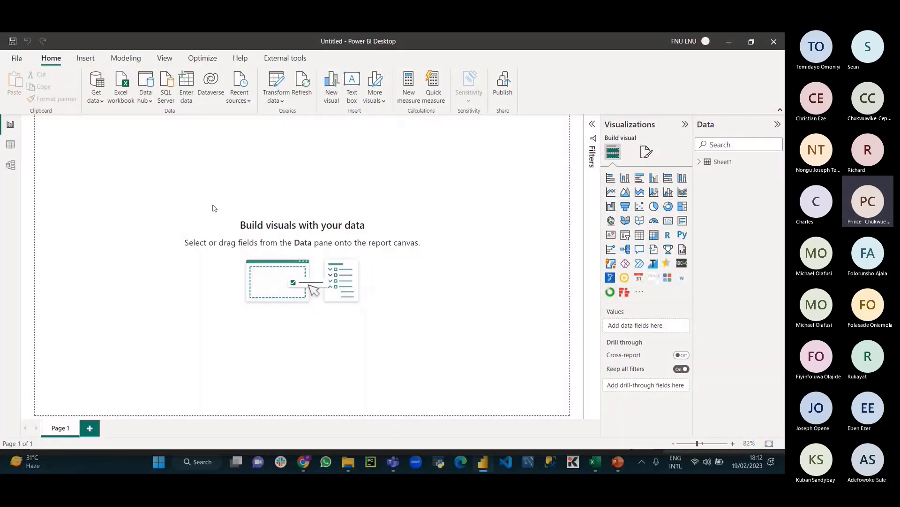
Step: Copy the newer State workbook, delete the old one in the OneDrive folder, and paste
{"action": "left_click", "coordinate": [349, 463]}
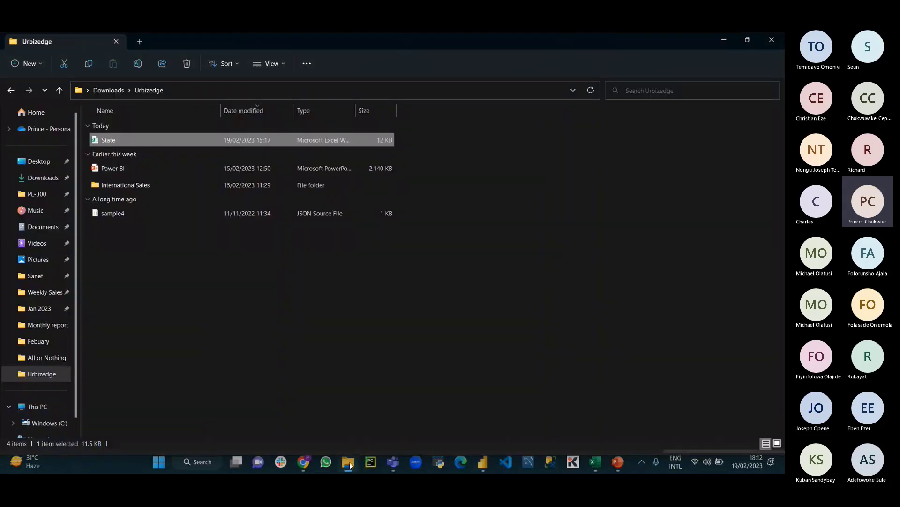
{"action": "right_click", "coordinate": [120, 142]}
{"action": "left_click", "coordinate": [41, 134]}
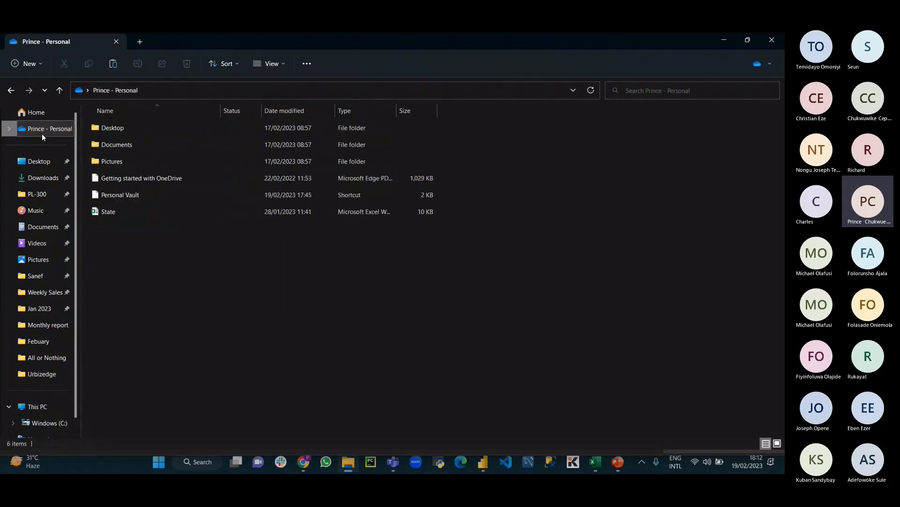
{"action": "right_click", "coordinate": [143, 261]}
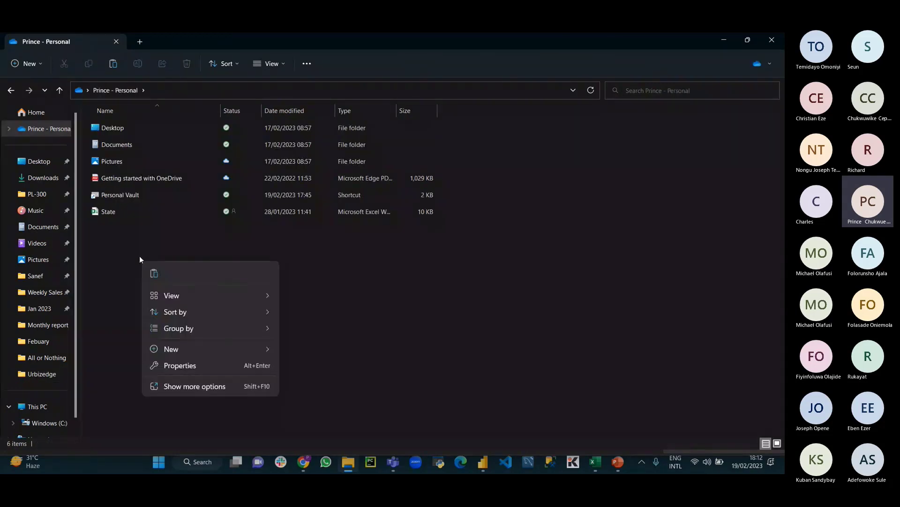
{"action": "left_click", "coordinate": [111, 213]}
{"action": "key", "text": "Delete"}
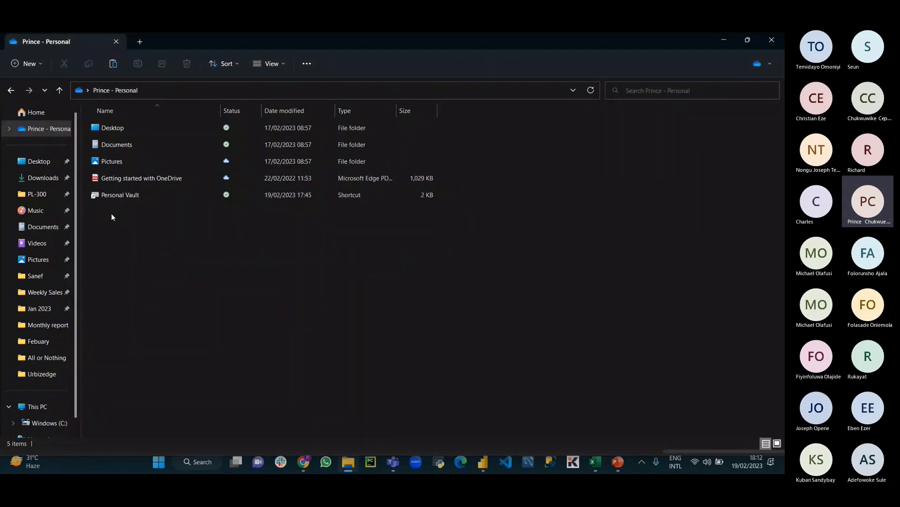
{"action": "right_click", "coordinate": [111, 213]}
{"action": "left_click", "coordinate": [127, 227]}
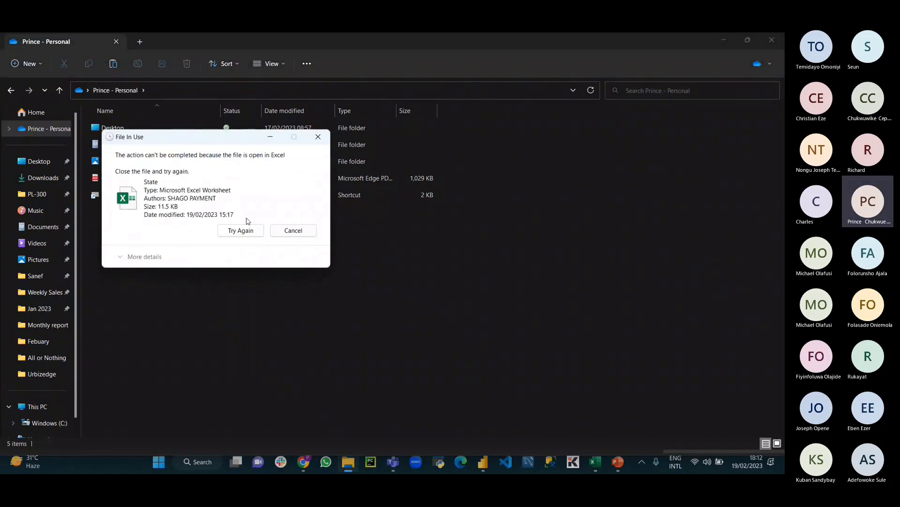
Step: Close the State workbook in Excel without saving
{"action": "left_click", "coordinate": [594, 462]}
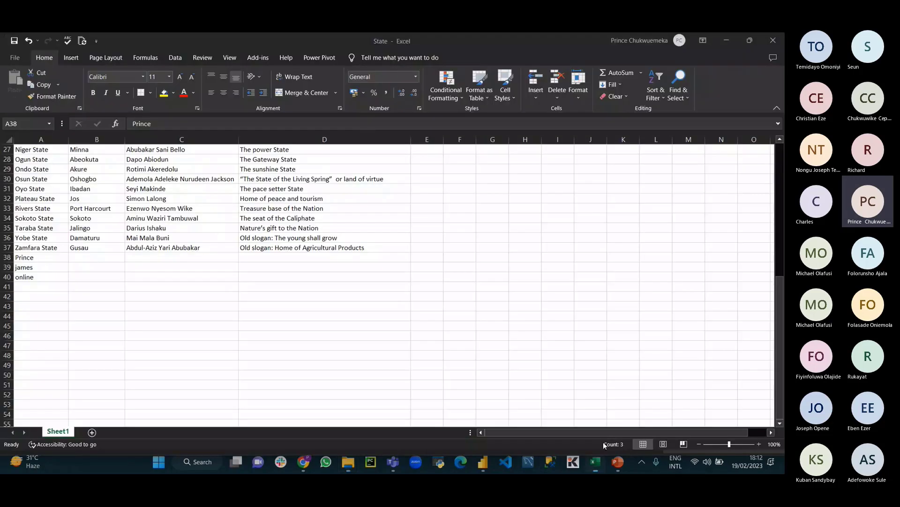
{"action": "left_click", "coordinate": [773, 40]}
{"action": "left_click", "coordinate": [385, 259]}
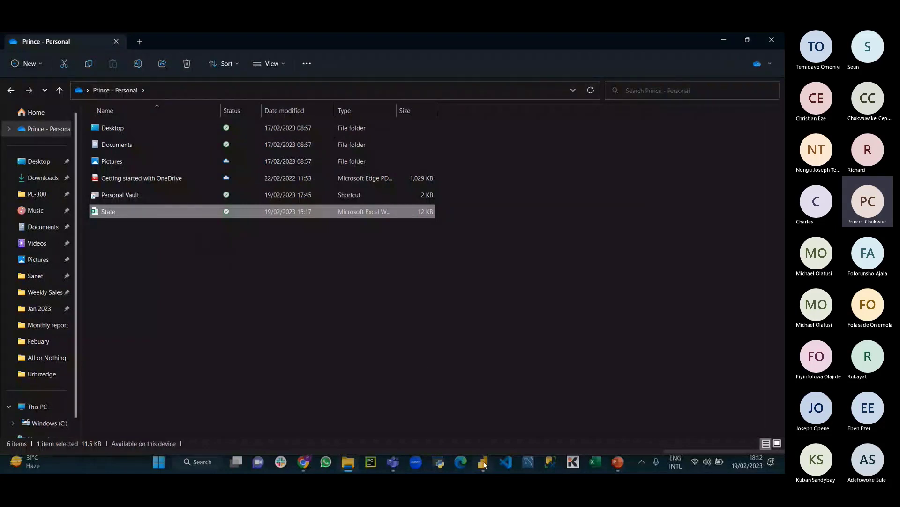
Step: Open OneDrive > Manage access for the copied State workbook
{"action": "right_click", "coordinate": [112, 211]}
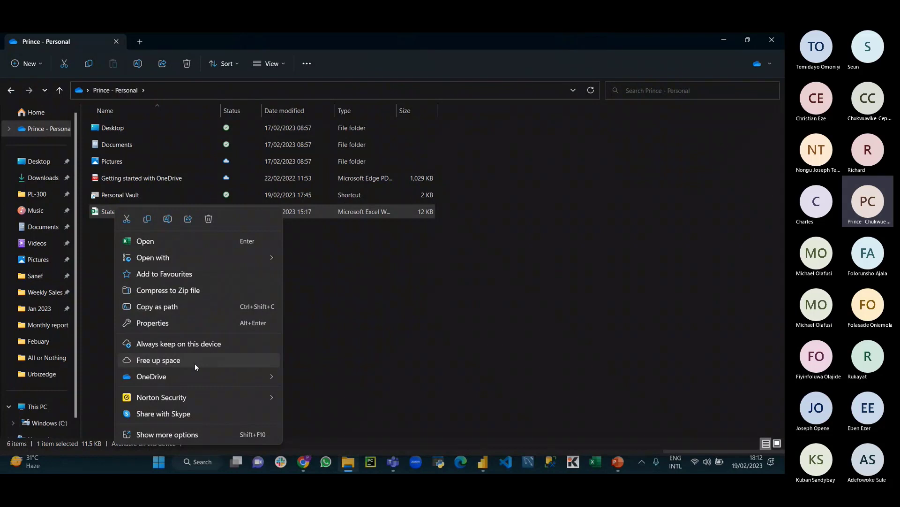
{"action": "mouse_move", "coordinate": [190, 375]}
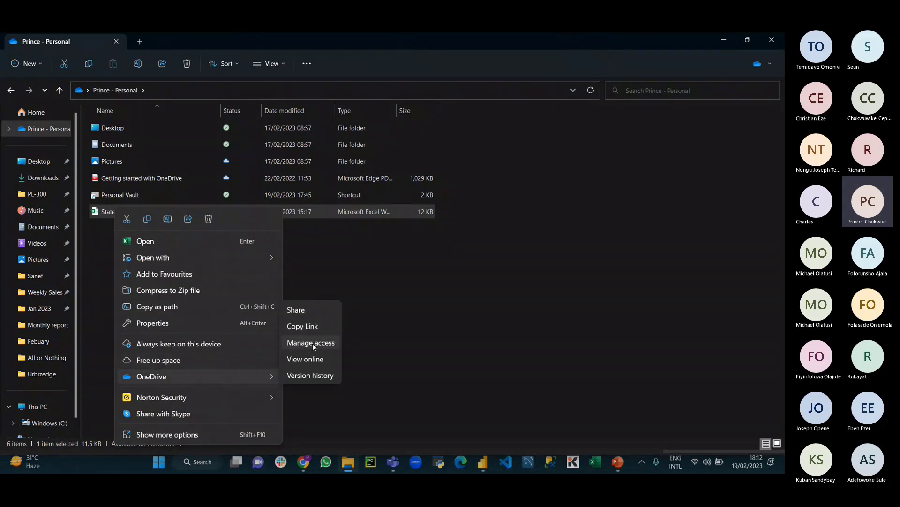
{"action": "left_click", "coordinate": [306, 359]}
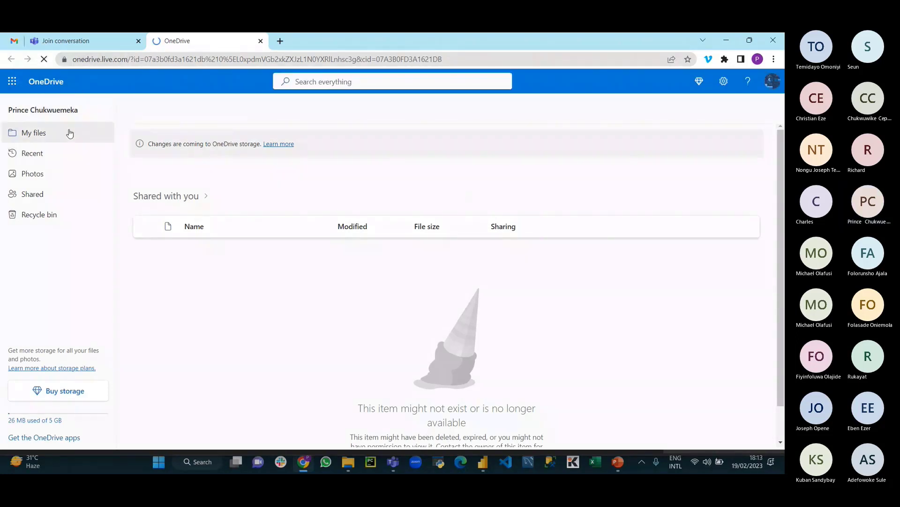
Step: Browse OneDrive's My files, Recent and Documents views, returning to My files
{"action": "left_click", "coordinate": [69, 136]}
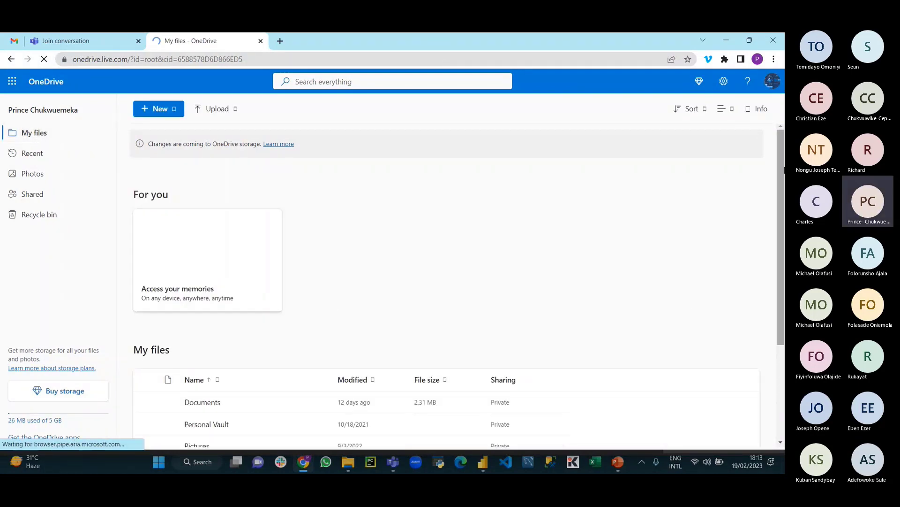
{"action": "scroll", "coordinate": [759, 320], "scroll_direction": "down", "scroll_amount": 3}
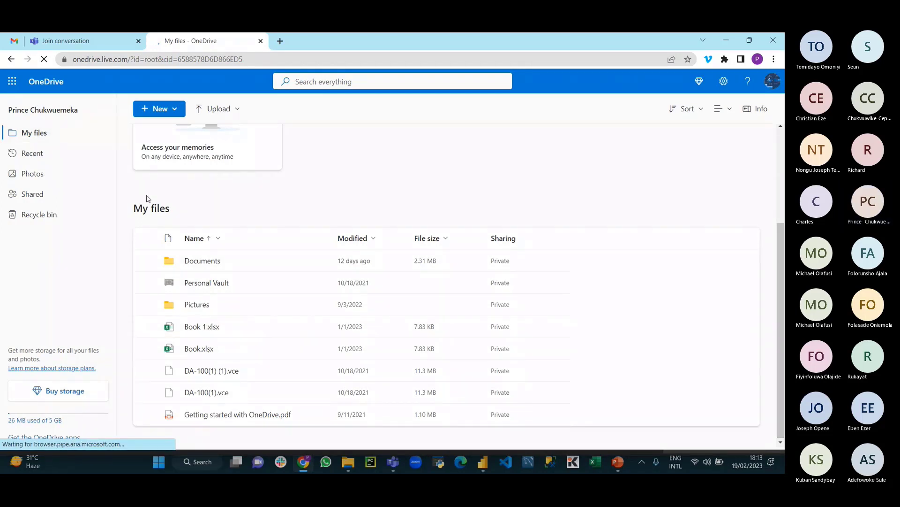
{"action": "left_click", "coordinate": [33, 152]}
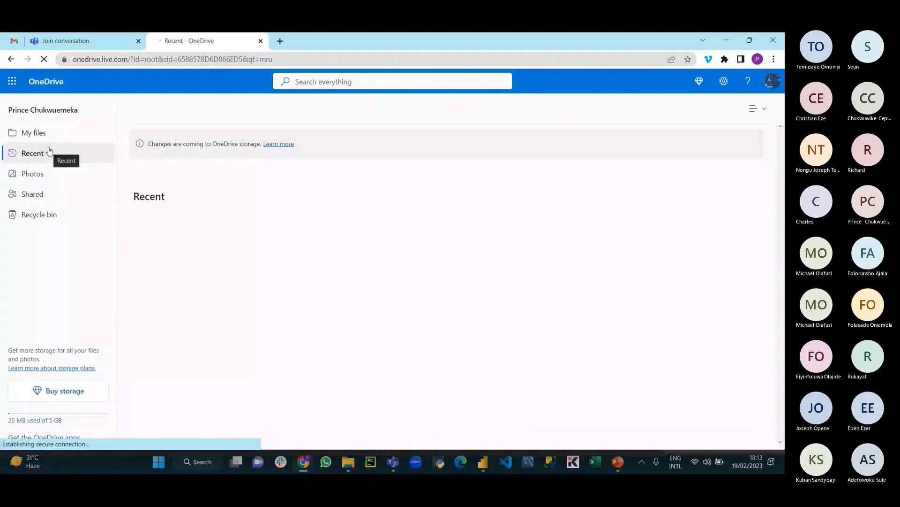
{"action": "left_click", "coordinate": [44, 131]}
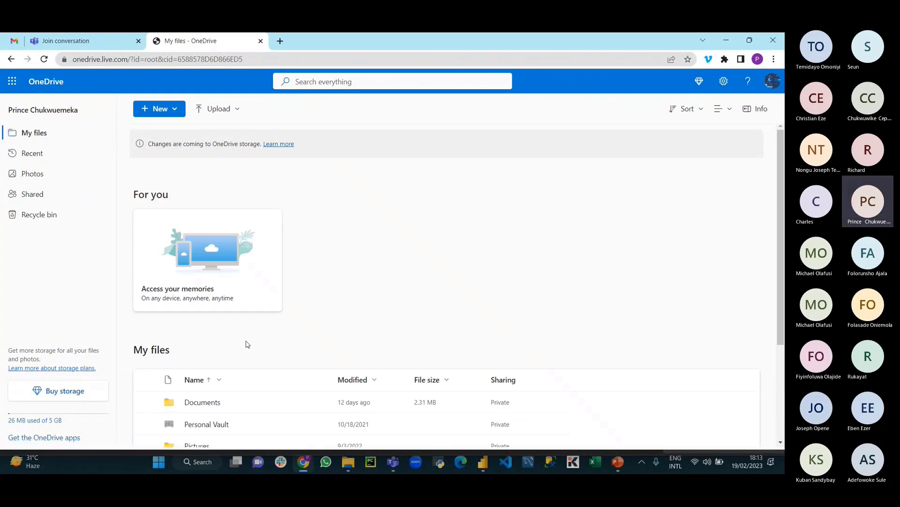
{"action": "scroll", "coordinate": [247, 342], "scroll_direction": "down", "scroll_amount": 3}
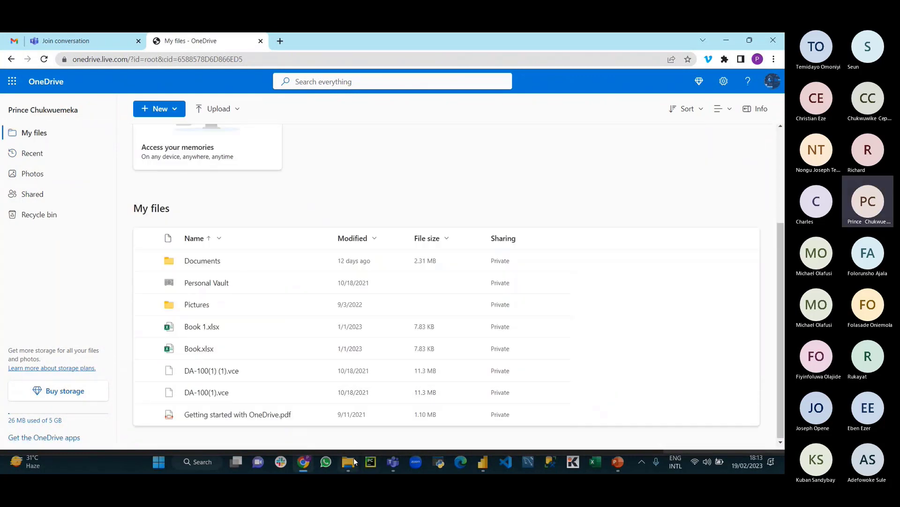
{"action": "mouse_move", "coordinate": [348, 469]}
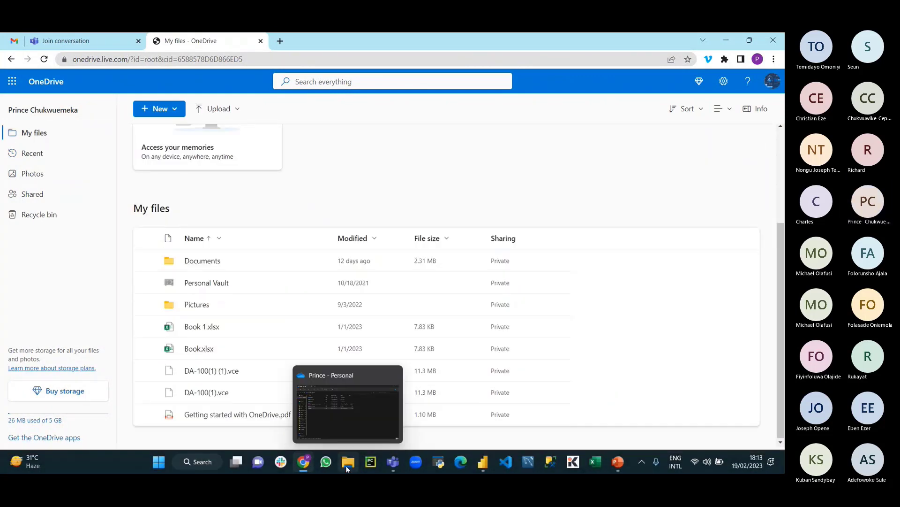
{"action": "left_click", "coordinate": [211, 262]}
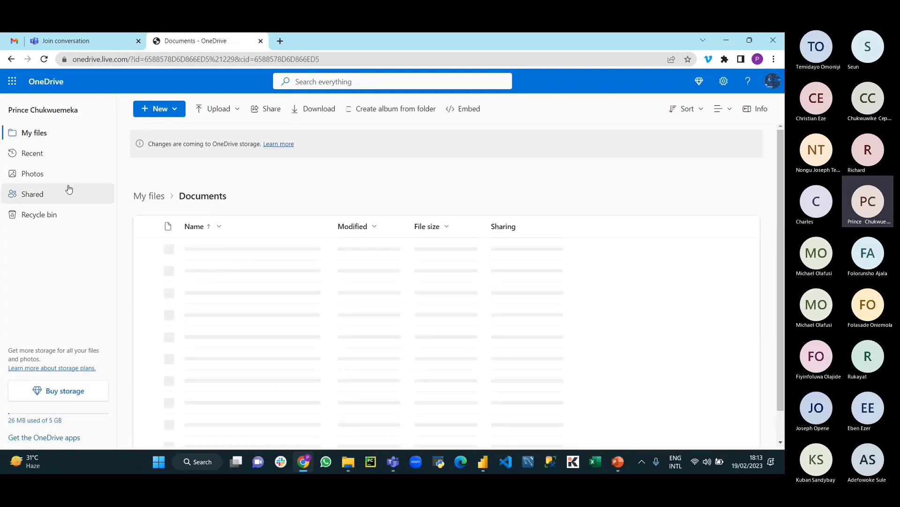
{"action": "left_click", "coordinate": [35, 133]}
{"action": "scroll", "coordinate": [225, 384], "scroll_direction": "down", "scroll_amount": 3}
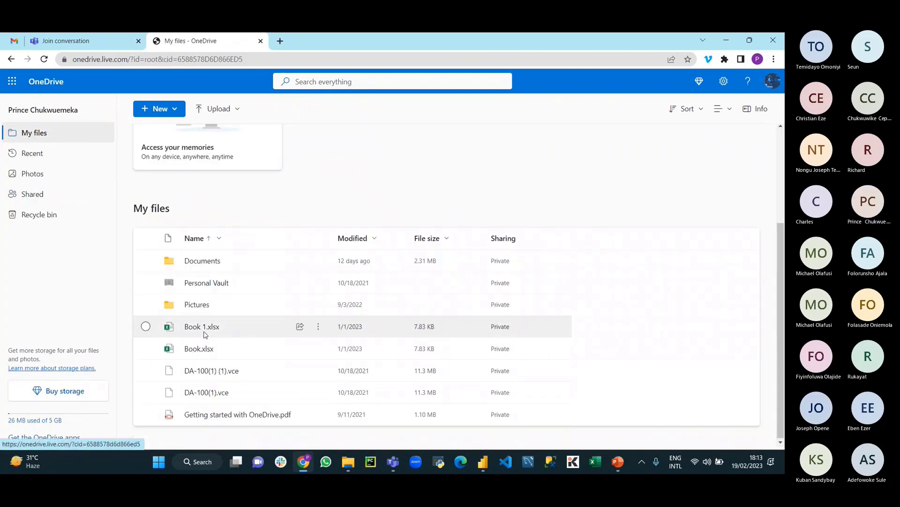
Step: Open Book 1.xlsx in Excel Online, then go back to File Explorer
{"action": "left_click", "coordinate": [201, 327]}
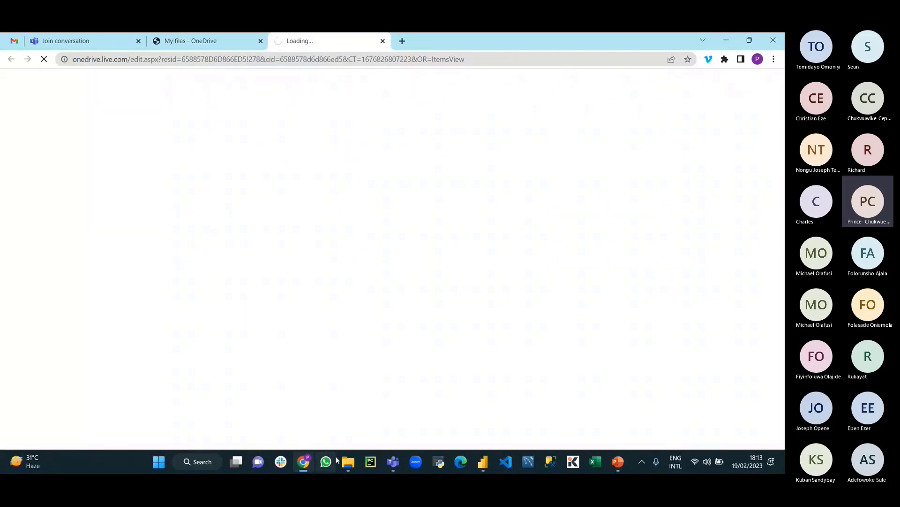
{"action": "mouse_move", "coordinate": [342, 461]}
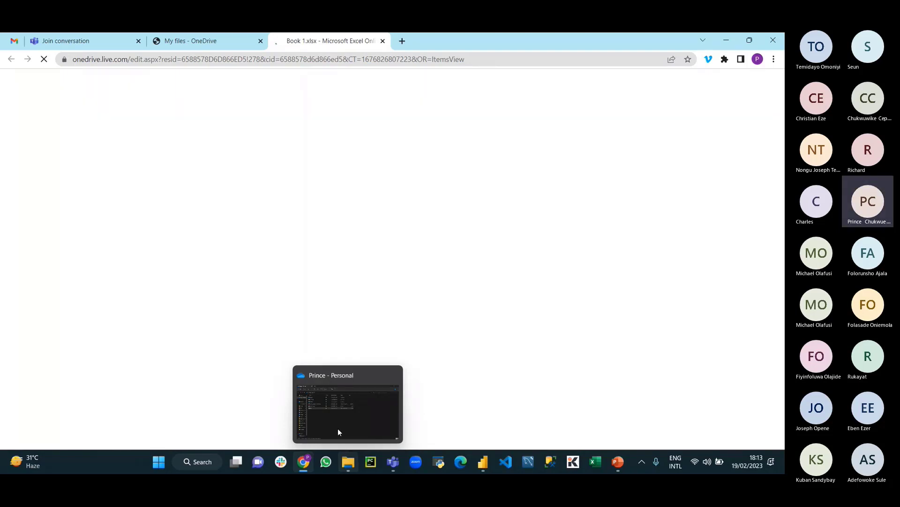
{"action": "left_click", "coordinate": [188, 41]}
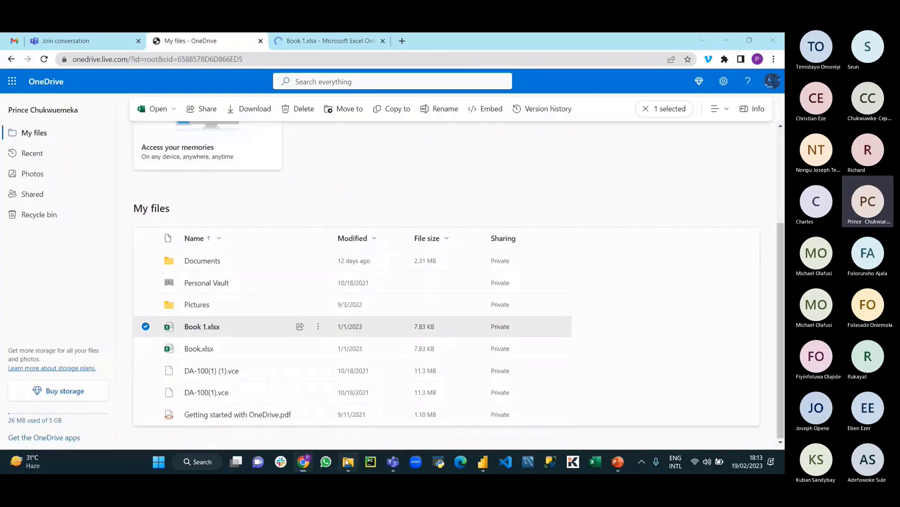
{"action": "left_click", "coordinate": [347, 462]}
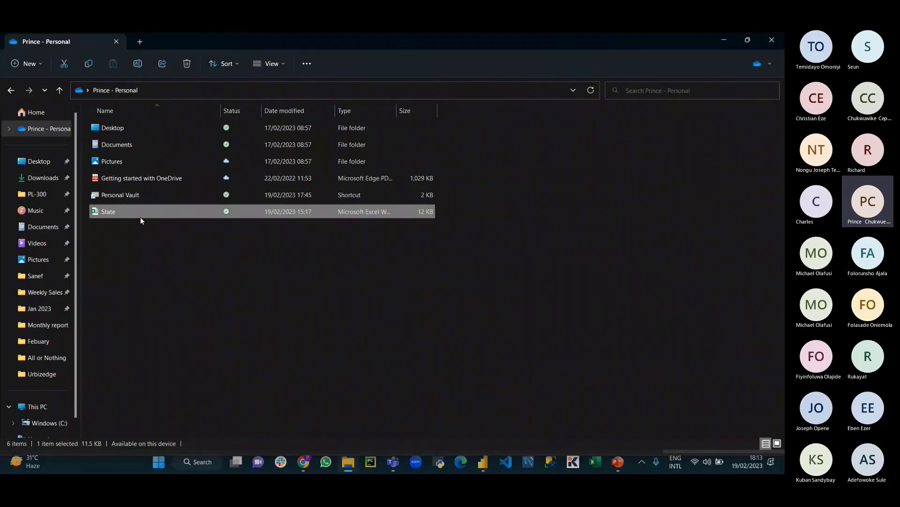
Step: Use OneDrive > View online on the State workbook in File Explorer
{"action": "right_click", "coordinate": [140, 217]}
{"action": "mouse_move", "coordinate": [307, 378]}
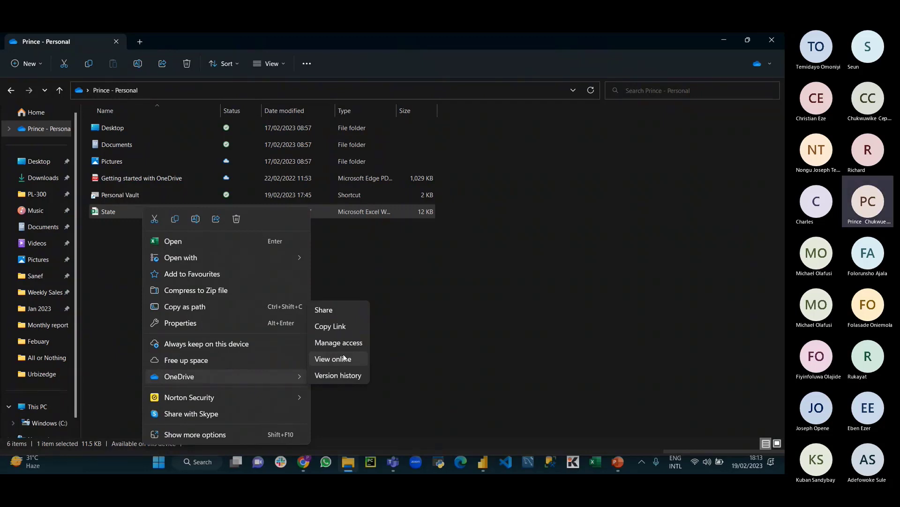
{"action": "left_click", "coordinate": [344, 358]}
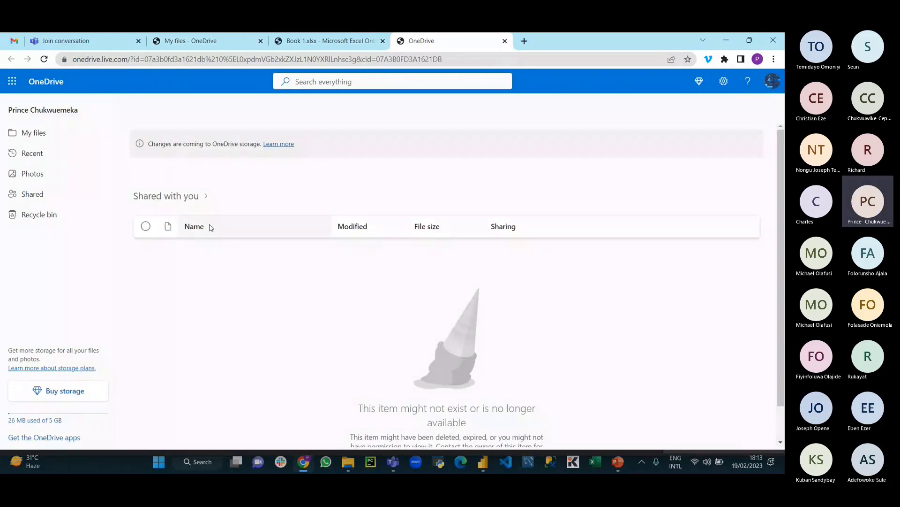
Step: Close the Book 1.xlsx tab and peek into Pictures, returning to My files
{"action": "left_click", "coordinate": [39, 132]}
{"action": "scroll", "coordinate": [260, 347], "scroll_direction": "down", "scroll_amount": 3}
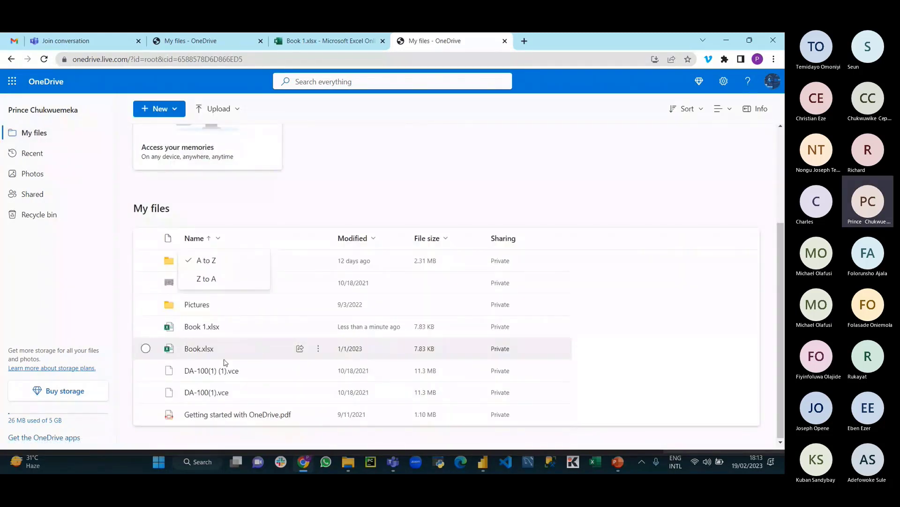
{"action": "left_click", "coordinate": [337, 43]}
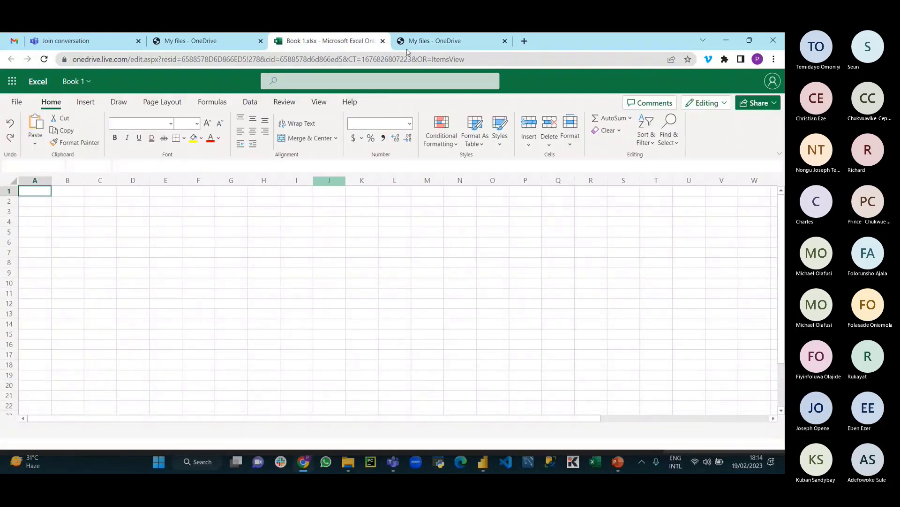
{"action": "left_click", "coordinate": [383, 42]}
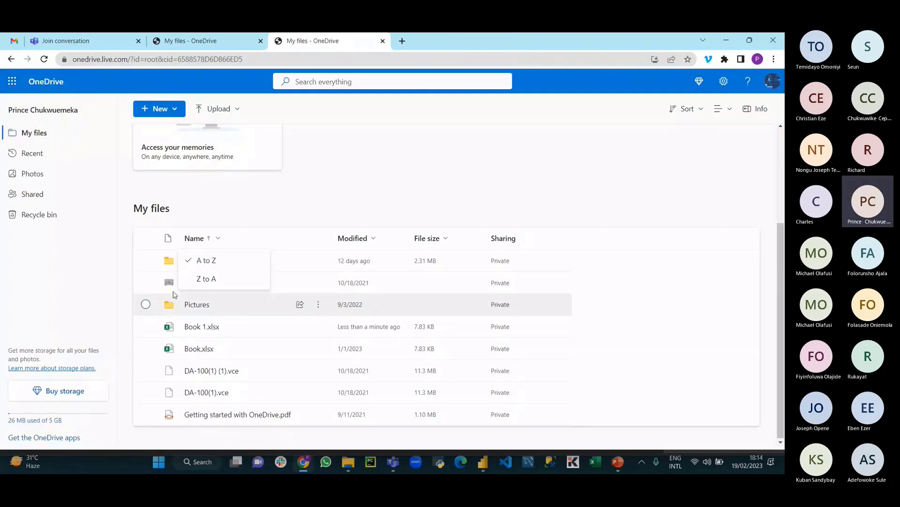
{"action": "left_click", "coordinate": [202, 305]}
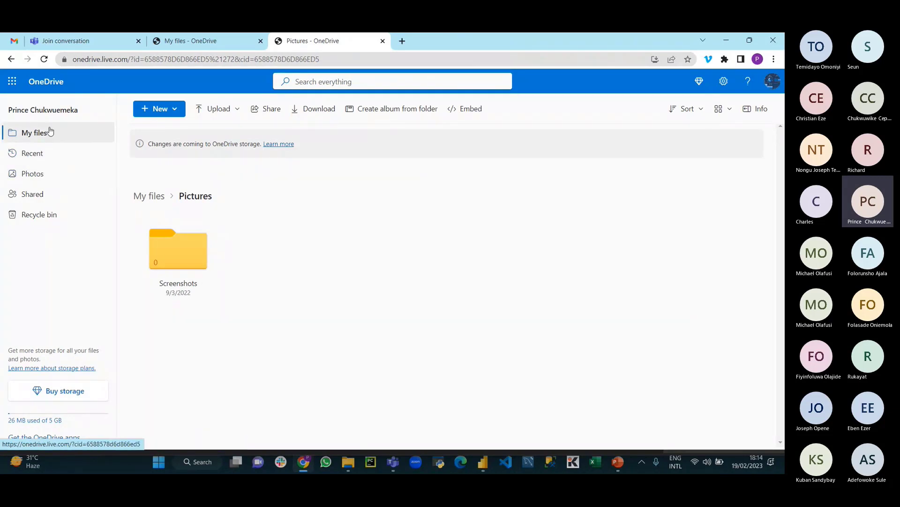
{"action": "left_click", "coordinate": [49, 132]}
{"action": "scroll", "coordinate": [228, 307], "scroll_direction": "down", "scroll_amount": 3}
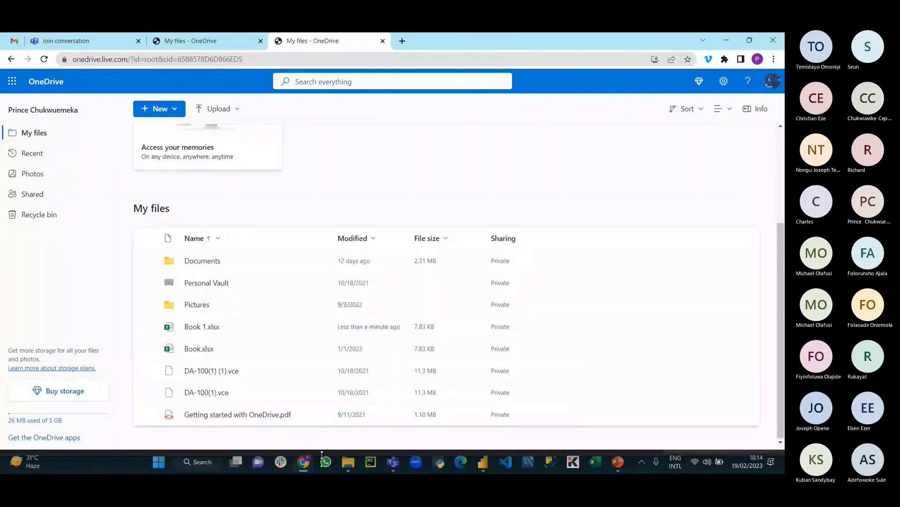
Step: Open Book.xlsx in Excel Online, then close it
{"action": "left_click", "coordinate": [201, 348]}
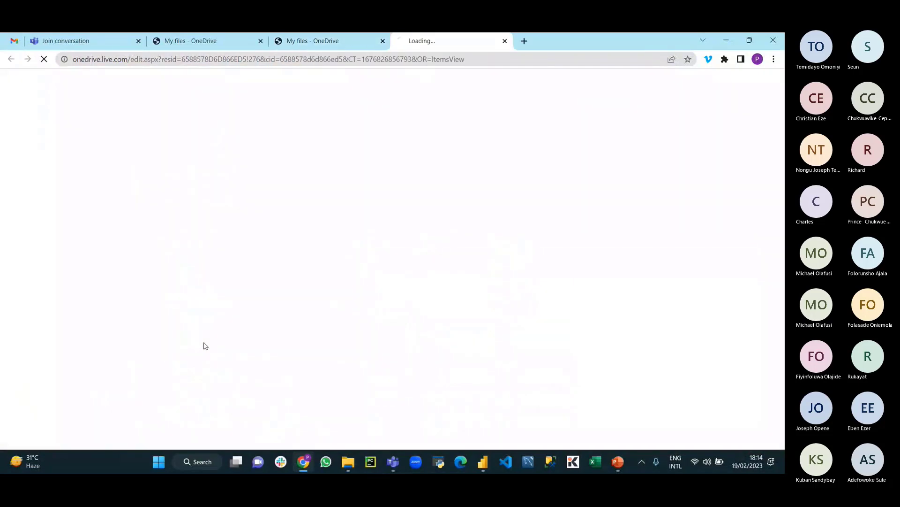
{"action": "left_click", "coordinate": [364, 38]}
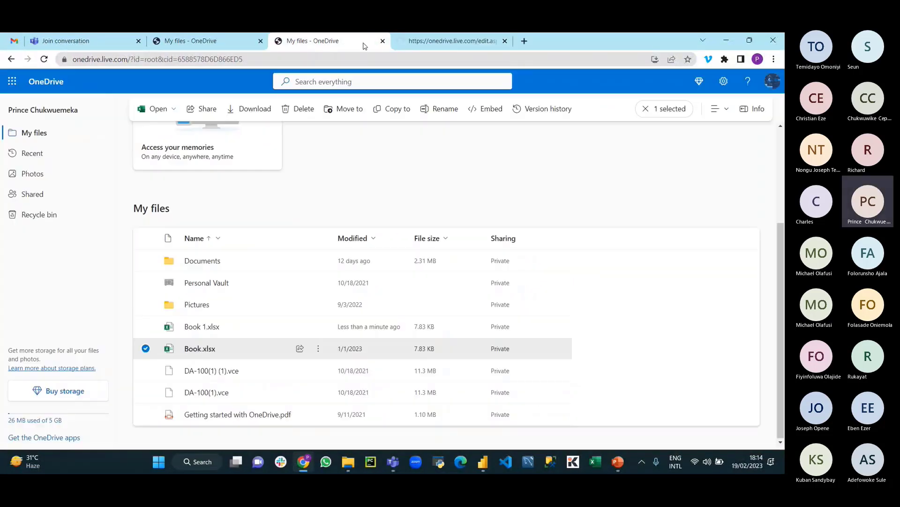
{"action": "left_click", "coordinate": [522, 41]}
{"action": "left_click", "coordinate": [461, 41]}
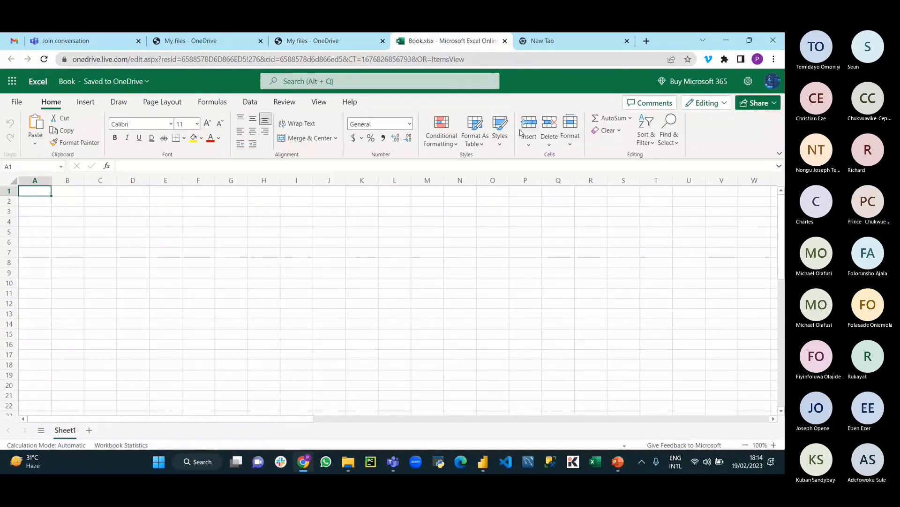
{"action": "left_click", "coordinate": [505, 42]}
Step: Close the leftover My files pages and bring up the synced OneDrive folder
{"action": "middle_click", "coordinate": [327, 46]}
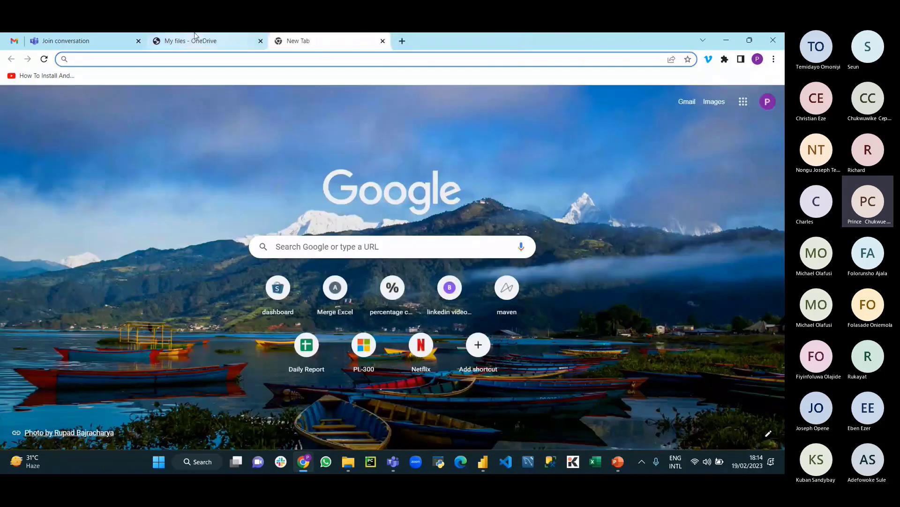
{"action": "left_click", "coordinate": [195, 37]}
{"action": "left_click", "coordinate": [260, 41]}
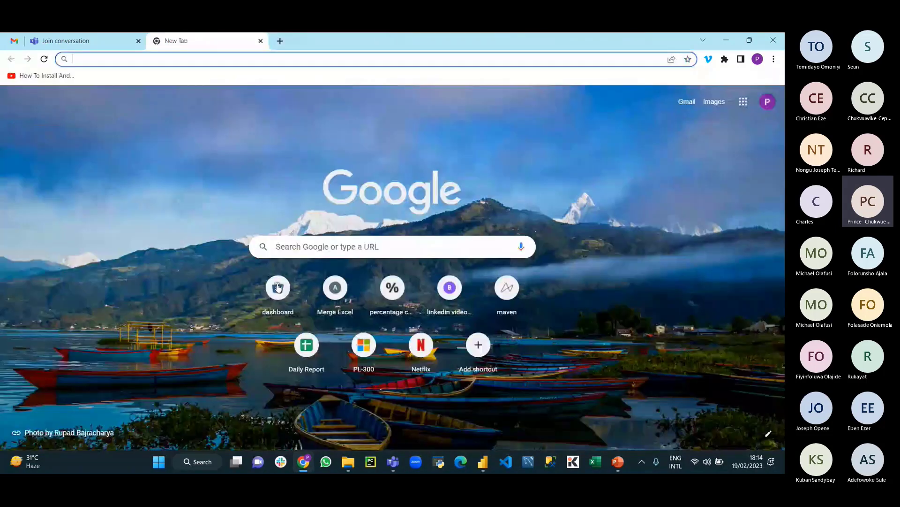
{"action": "left_click", "coordinate": [348, 462]}
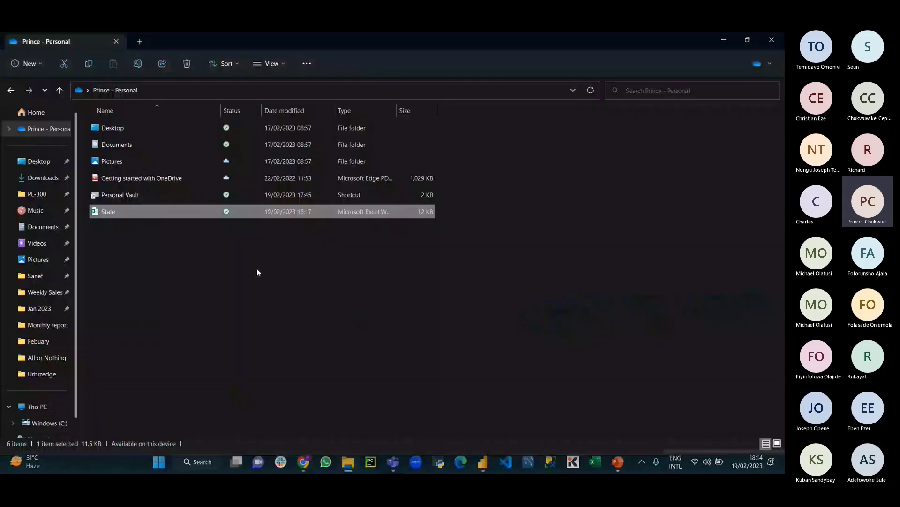
Step: Cut the State workbook and paste it into the OneDrive Documents folder
{"action": "right_click", "coordinate": [103, 213]}
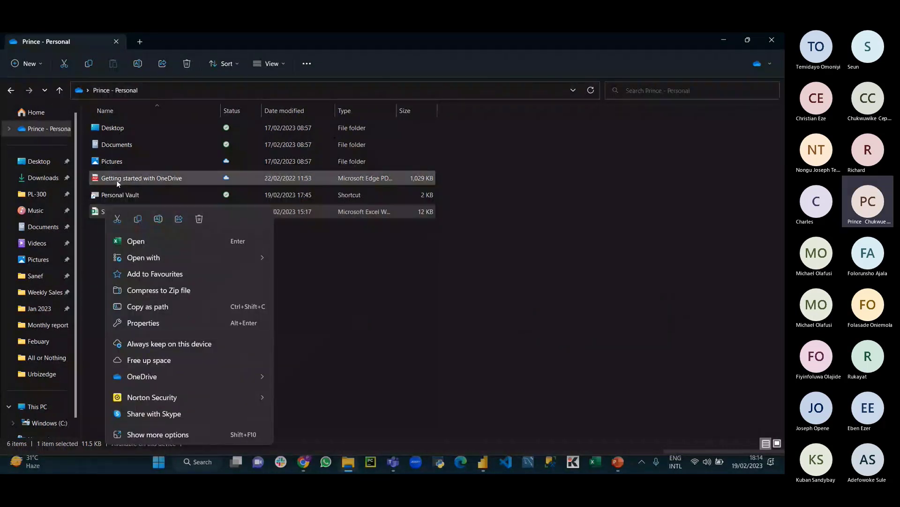
{"action": "left_click", "coordinate": [103, 213]}
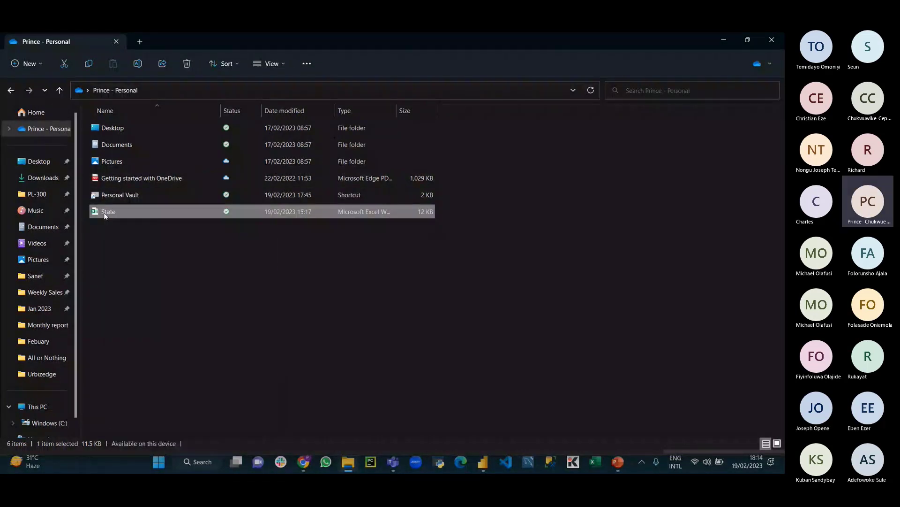
{"action": "right_click", "coordinate": [104, 212]}
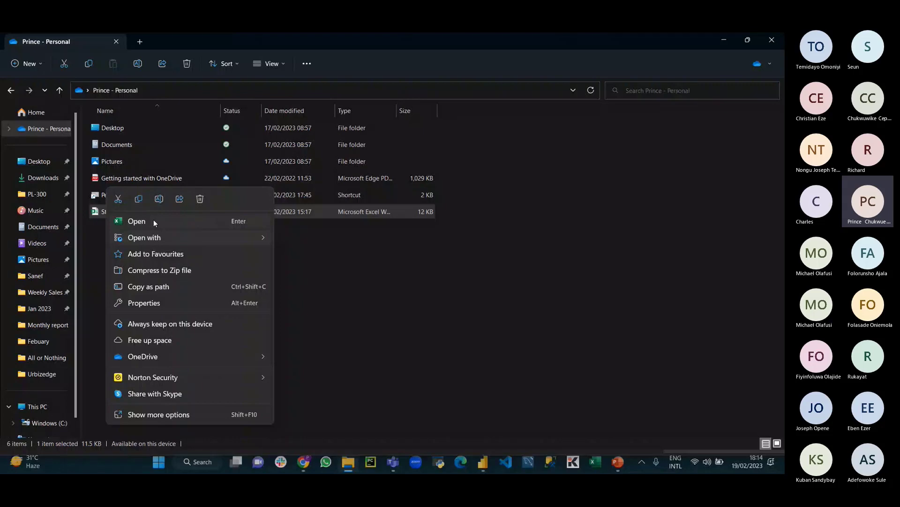
{"action": "left_click", "coordinate": [153, 220]}
{"action": "double_click", "coordinate": [105, 147]}
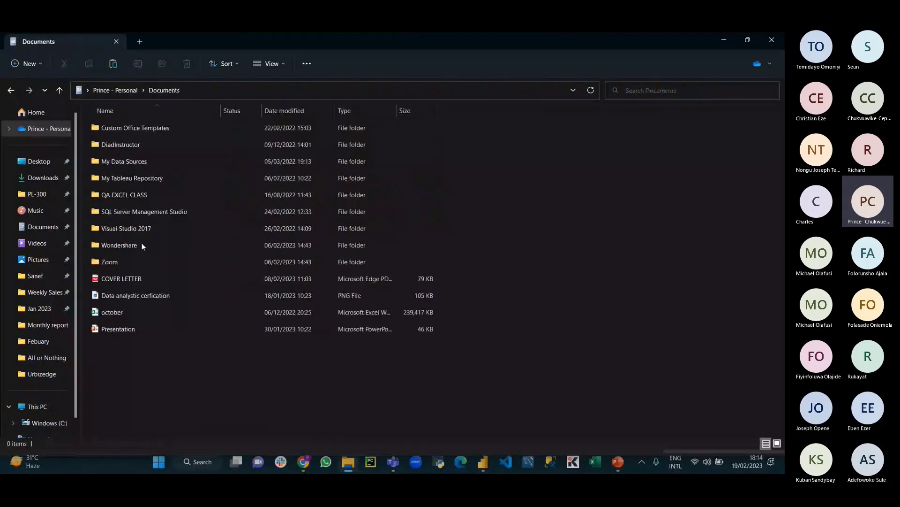
{"action": "right_click", "coordinate": [153, 371]}
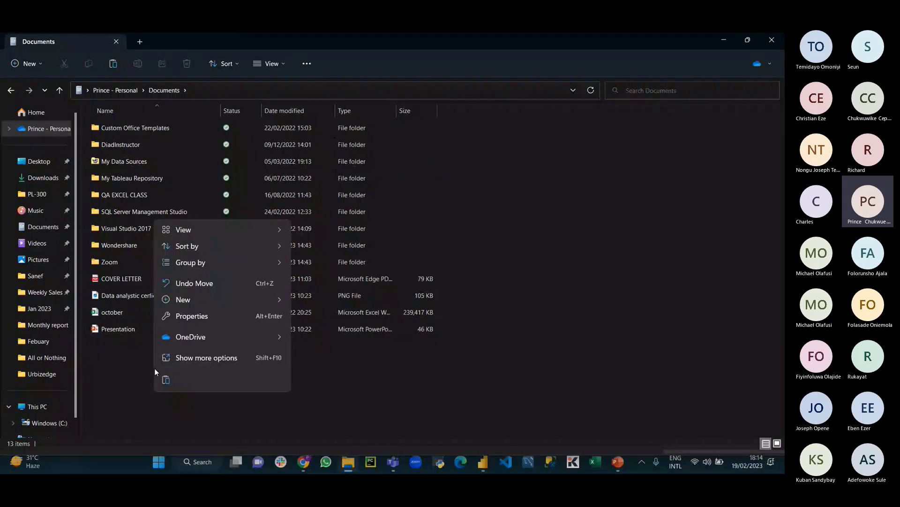
{"action": "left_click", "coordinate": [165, 380]}
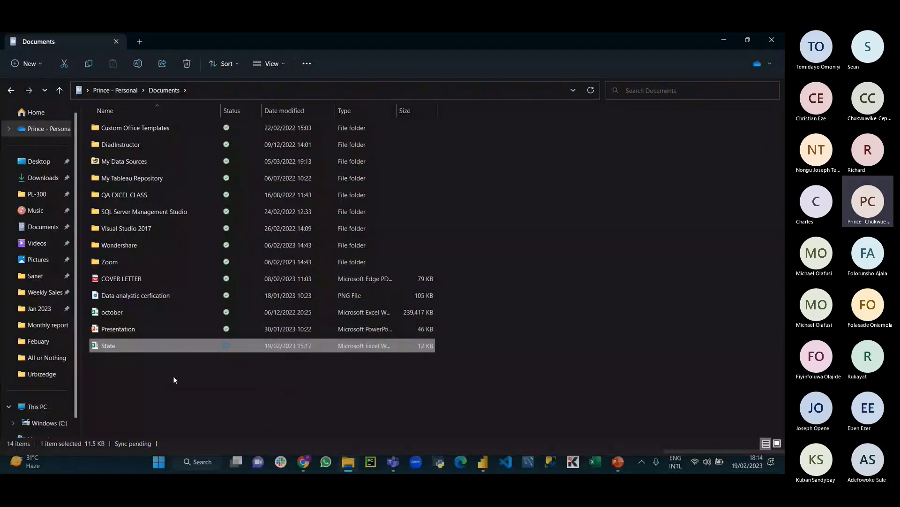
Step: Choose OneDrive > View online for State in Documents
{"action": "right_click", "coordinate": [144, 342]}
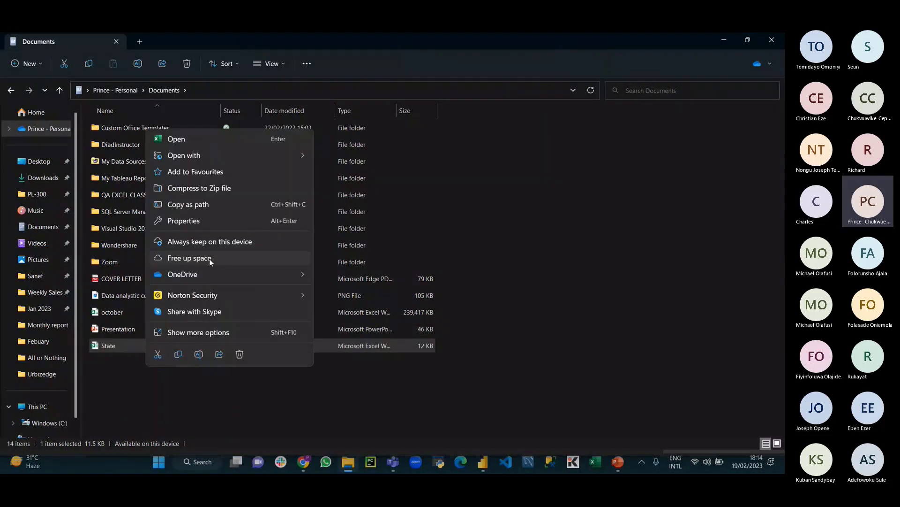
{"action": "mouse_move", "coordinate": [209, 274]}
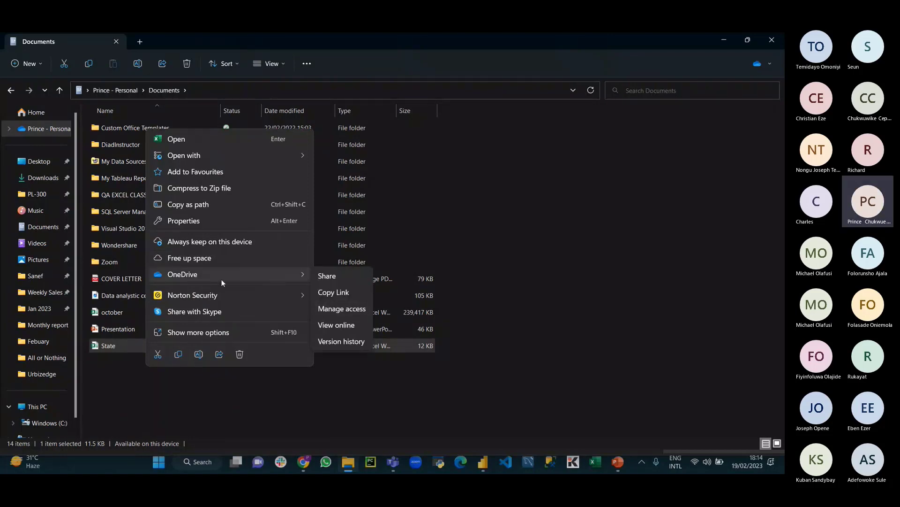
{"action": "left_click", "coordinate": [335, 323]}
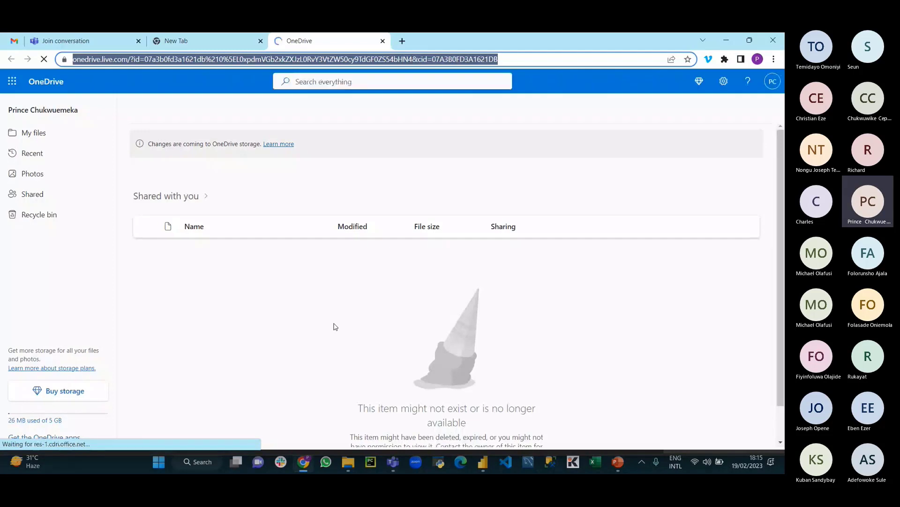
Step: Go through My files and Documents to the Recent files list
{"action": "left_click", "coordinate": [42, 133]}
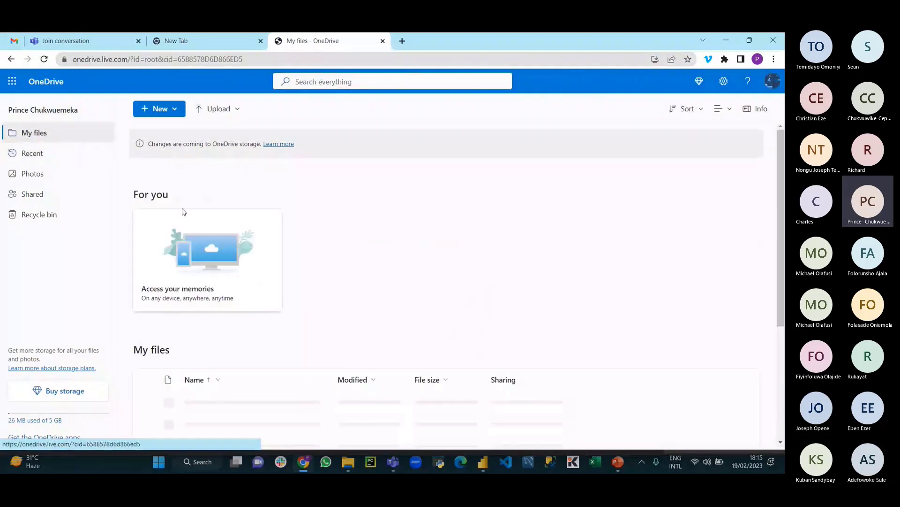
{"action": "scroll", "coordinate": [229, 307], "scroll_direction": "down", "scroll_amount": 3}
{"action": "left_click", "coordinate": [203, 261]}
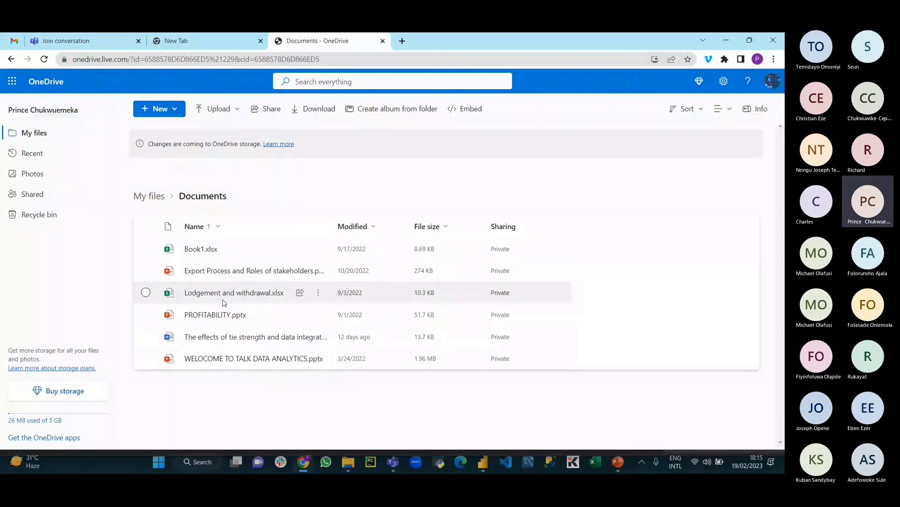
{"action": "left_click", "coordinate": [61, 158]}
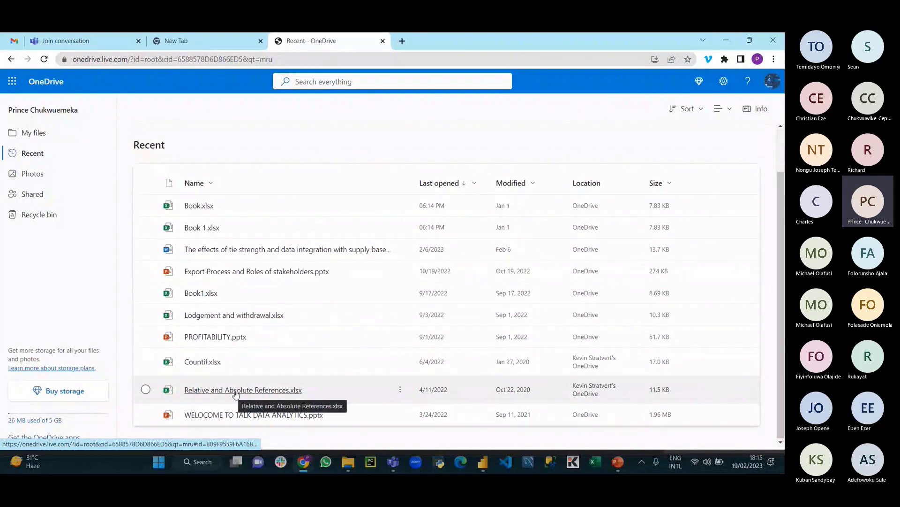
Step: Open Book.xlsx, Book1.xlsx and Relative and Absolute References.xlsx, closing Book.xlsx, then return to Power BI
{"action": "left_click", "coordinate": [206, 210]}
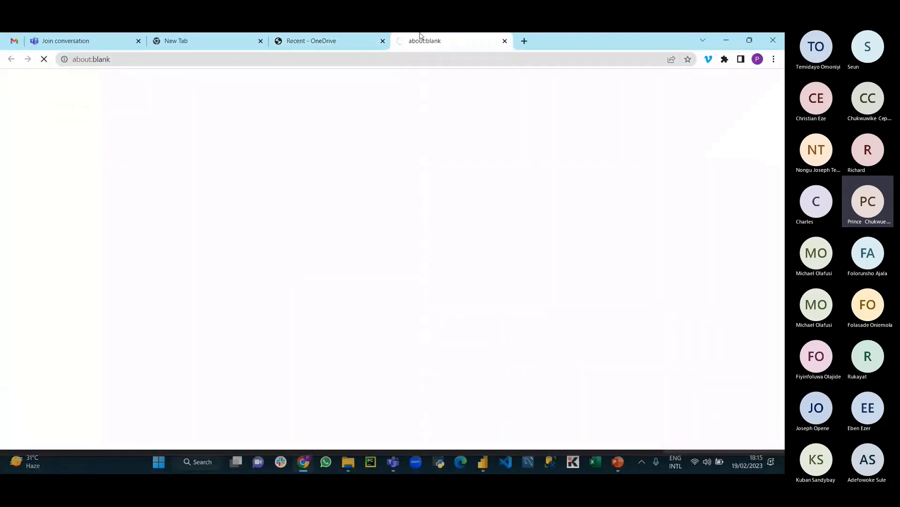
{"action": "left_click", "coordinate": [378, 38]}
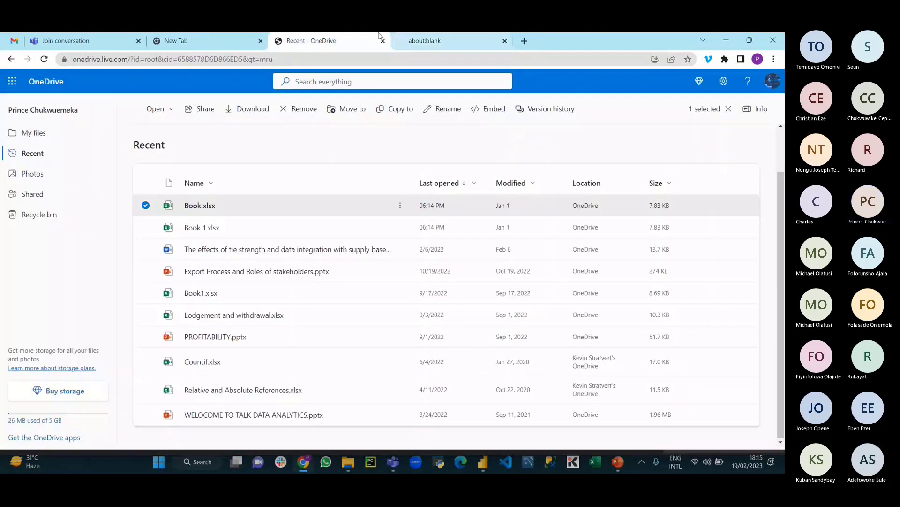
{"action": "left_click", "coordinate": [213, 293]}
{"action": "left_click", "coordinate": [309, 45]}
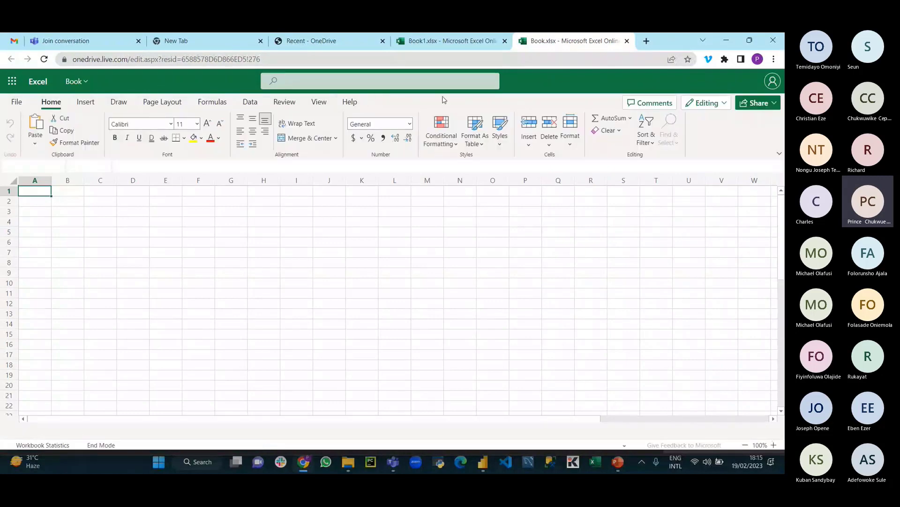
{"action": "left_click", "coordinate": [309, 41]}
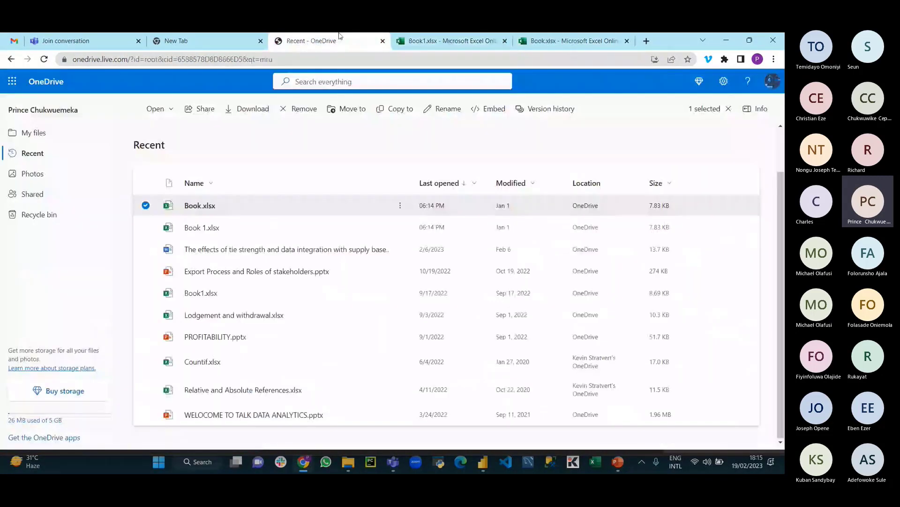
{"action": "left_click", "coordinate": [207, 390]}
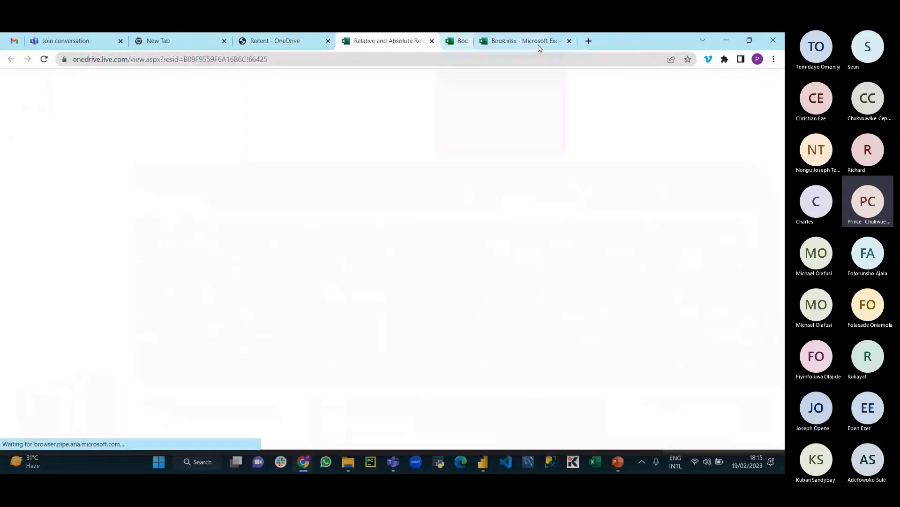
{"action": "left_click", "coordinate": [539, 44]}
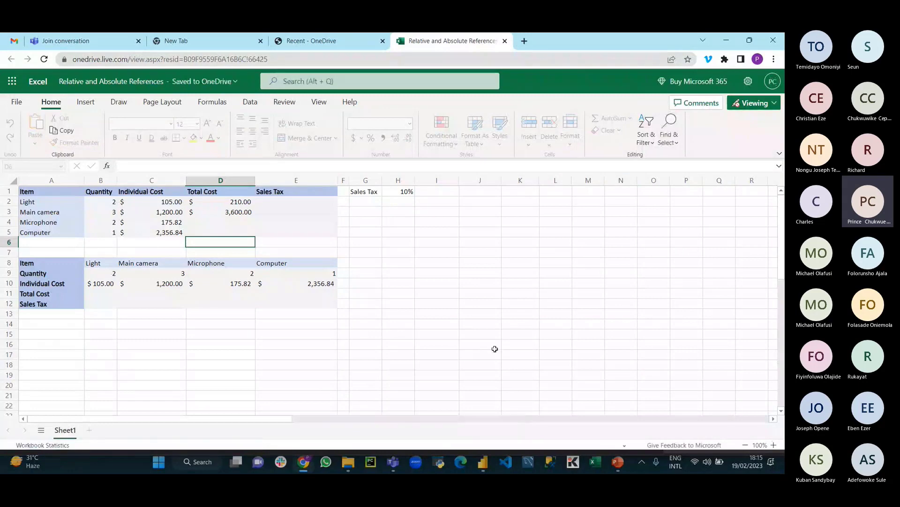
{"action": "left_click", "coordinate": [483, 461]}
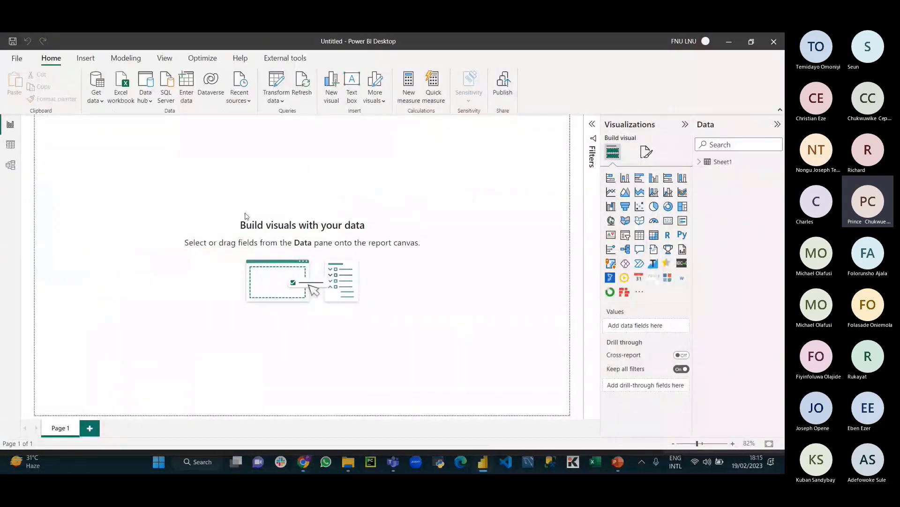
Step: Show Power BI's common data sources, then return to the Relative and Absolute References workbook in Chrome
{"action": "left_click", "coordinate": [96, 98]}
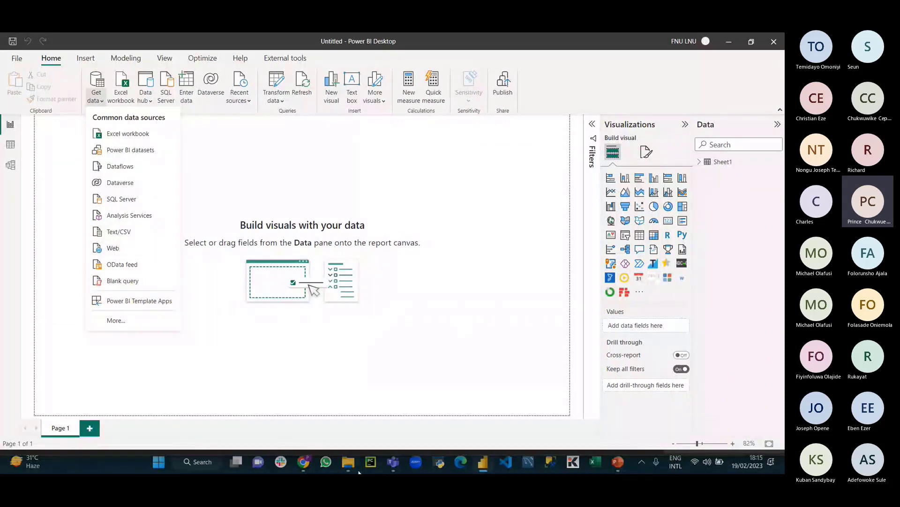
{"action": "left_click", "coordinate": [302, 467]}
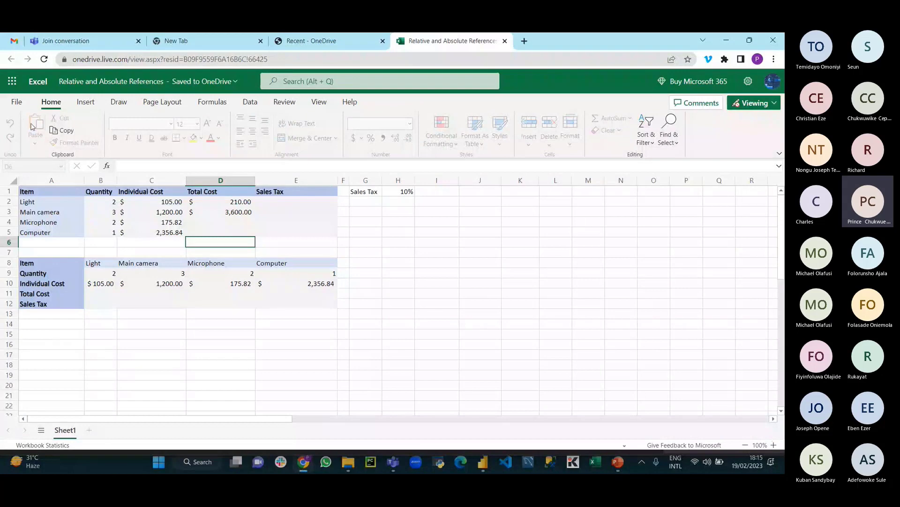
Step: Review the workbook's File > Share and Export options, then switch to the 'Recent - OneDrive' tab
{"action": "left_click", "coordinate": [16, 101]}
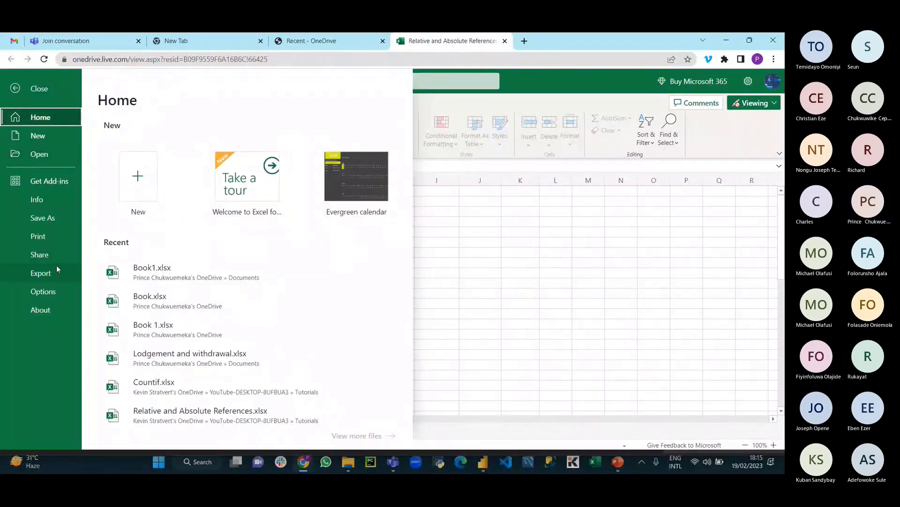
{"action": "left_click", "coordinate": [41, 273]}
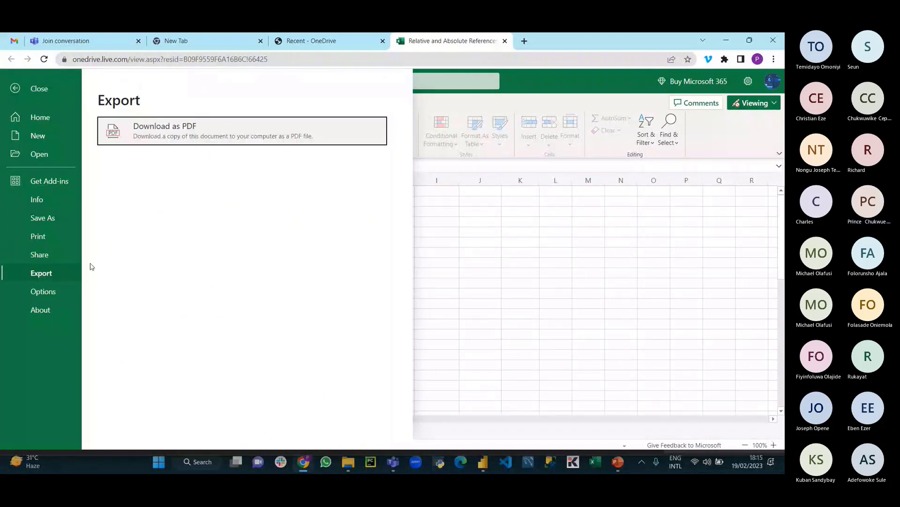
{"action": "left_click", "coordinate": [48, 259]}
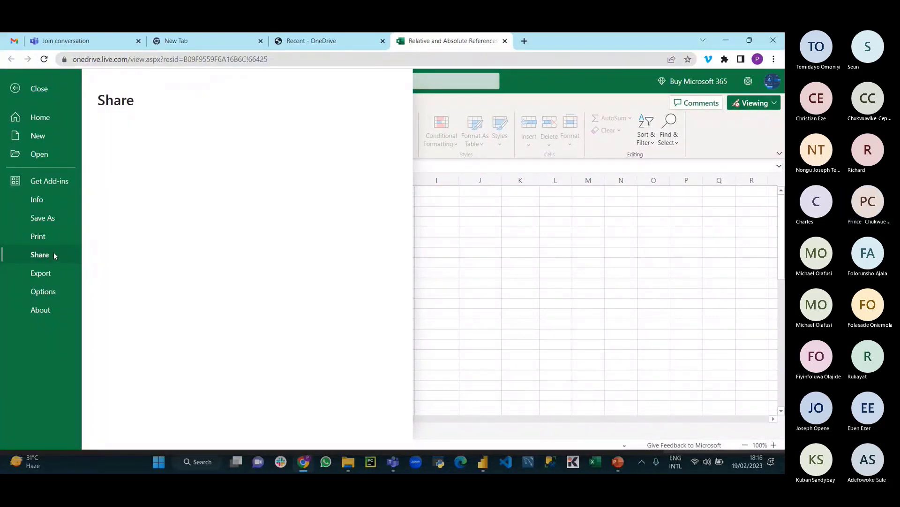
{"action": "left_click", "coordinate": [19, 94]}
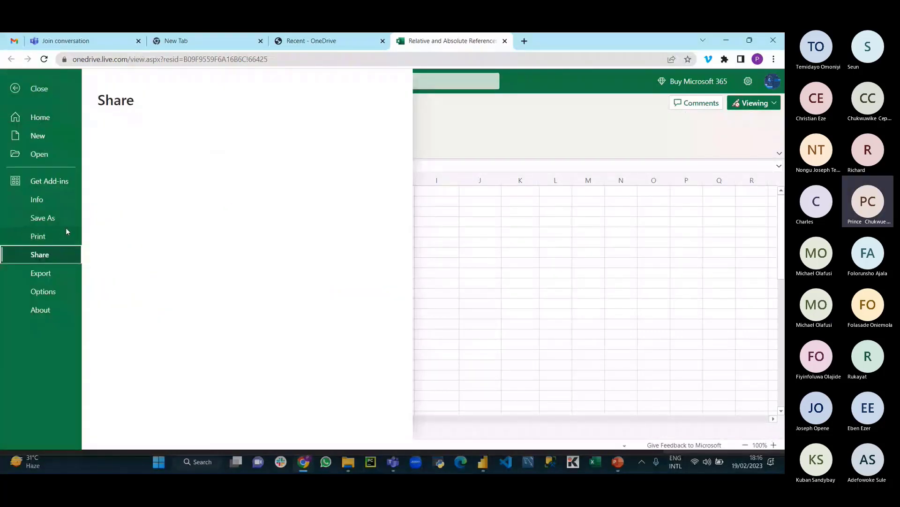
{"action": "left_click", "coordinate": [54, 273]}
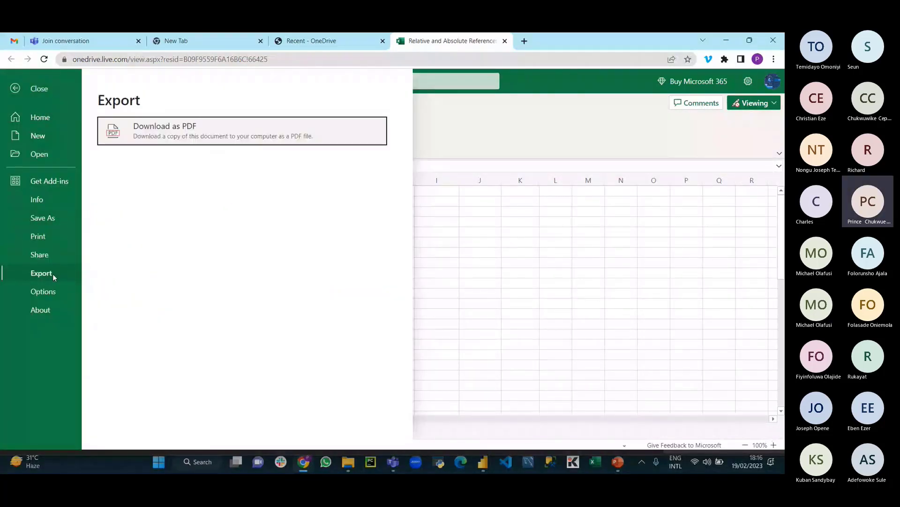
{"action": "left_click", "coordinate": [43, 258]}
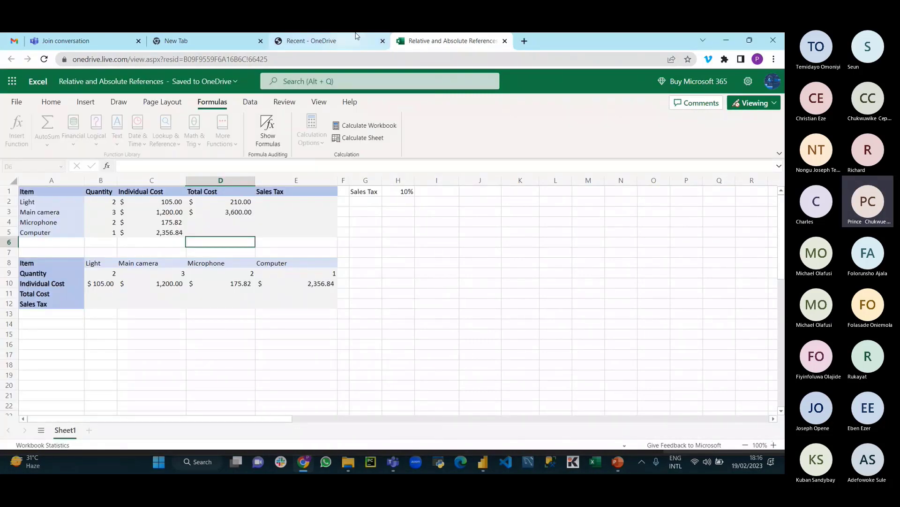
{"action": "left_click", "coordinate": [357, 39]}
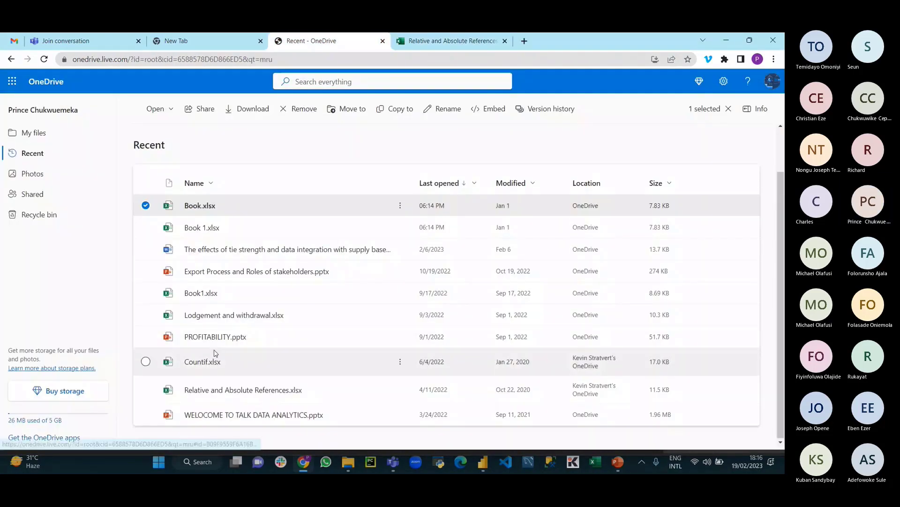
Step: Show Countif.xlsx's details pane in the Recent list, then clear the selection
{"action": "left_click", "coordinate": [400, 390]}
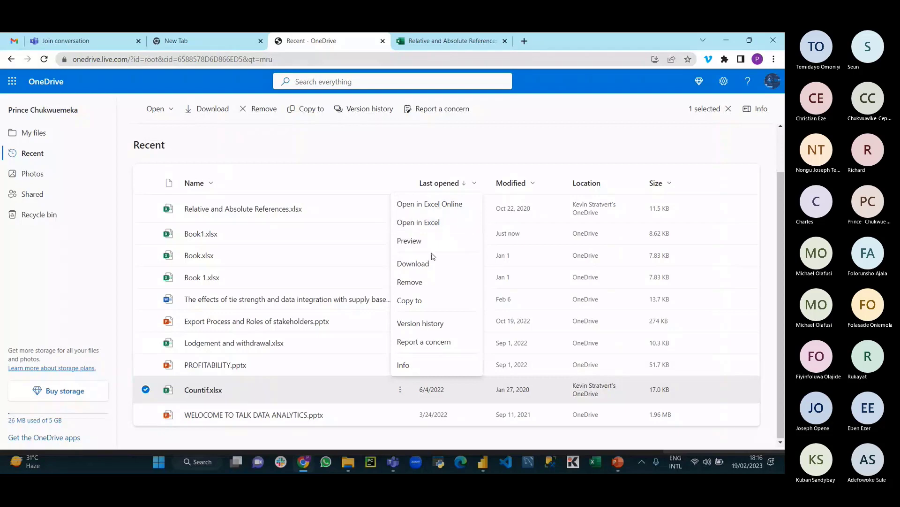
{"action": "left_click", "coordinate": [404, 364]}
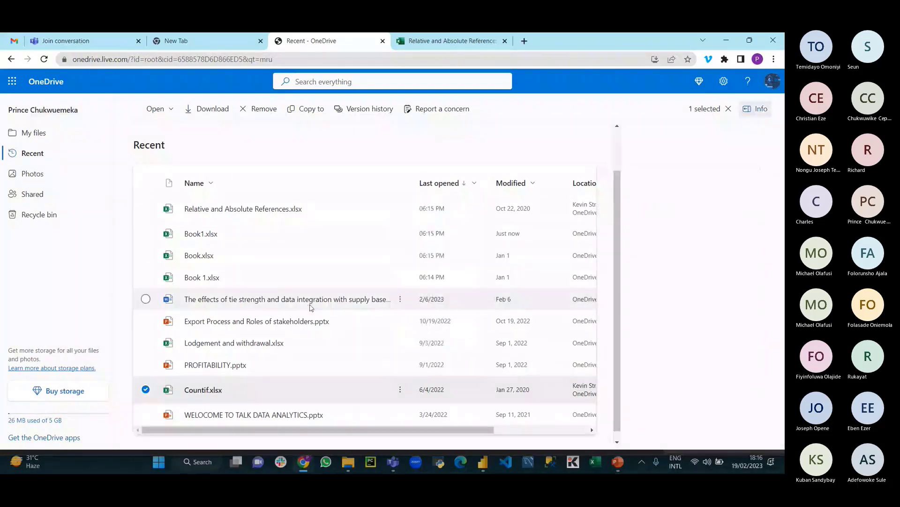
{"action": "scroll", "coordinate": [244, 342], "scroll_direction": "down", "scroll_amount": 1}
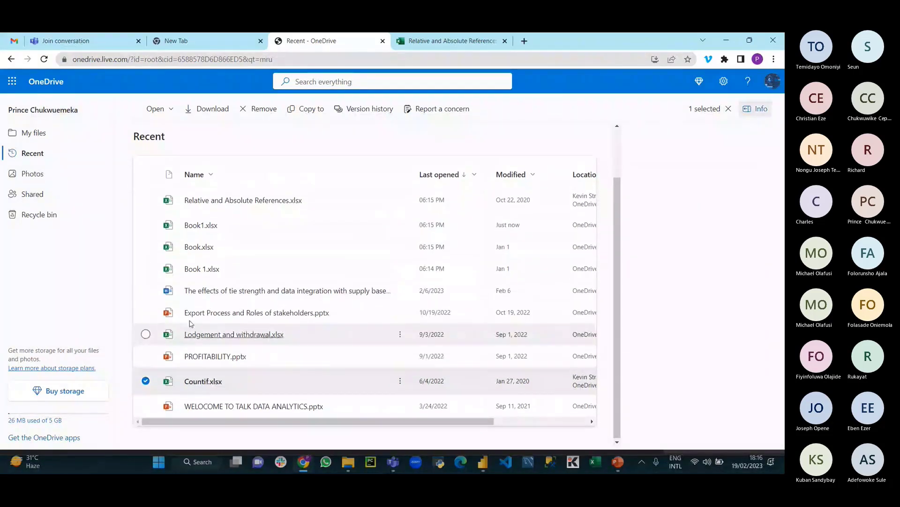
{"action": "left_click", "coordinate": [742, 111]}
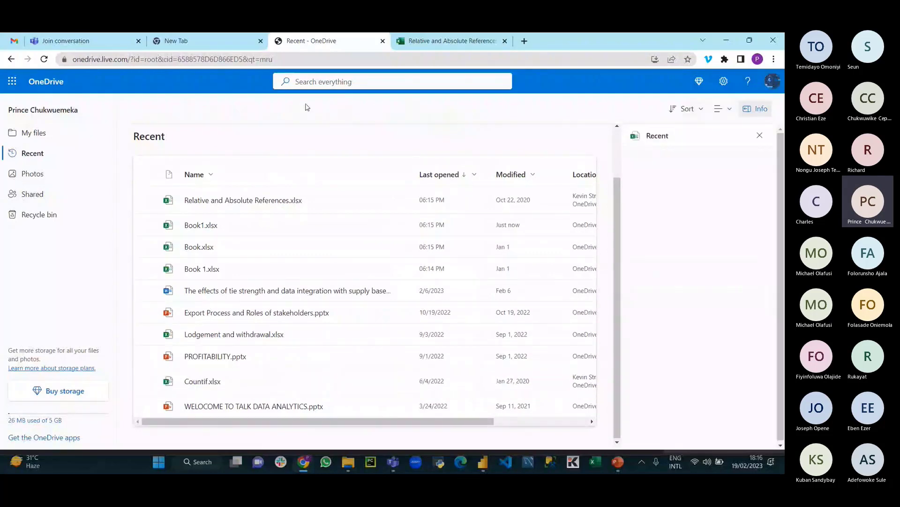
Step: Browse My files and Documents, then bring up actions for Relative and Absolute References.xlsx in Recent
{"action": "left_click", "coordinate": [34, 133]}
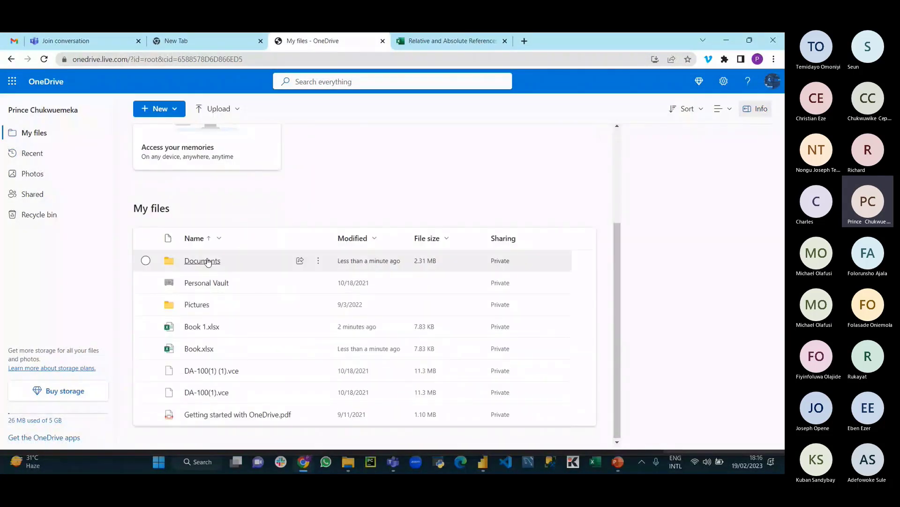
{"action": "left_click", "coordinate": [208, 261]}
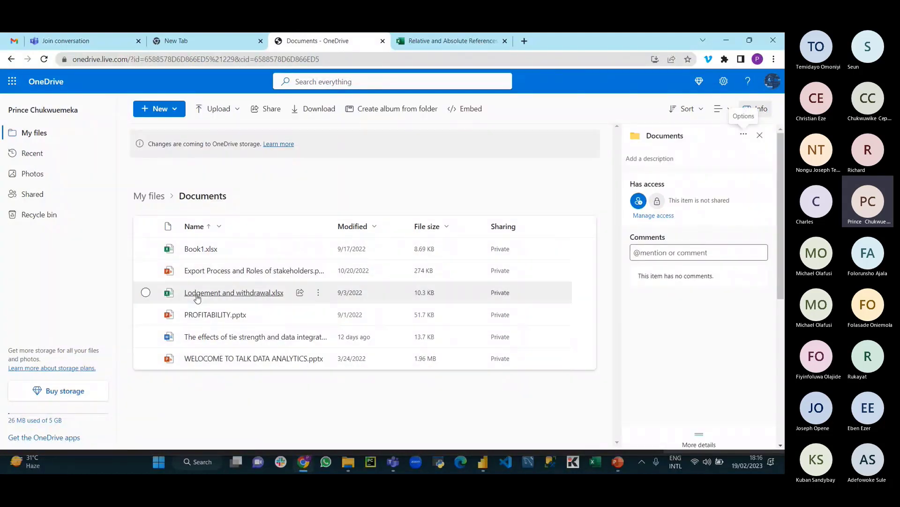
{"action": "left_click", "coordinate": [32, 153]}
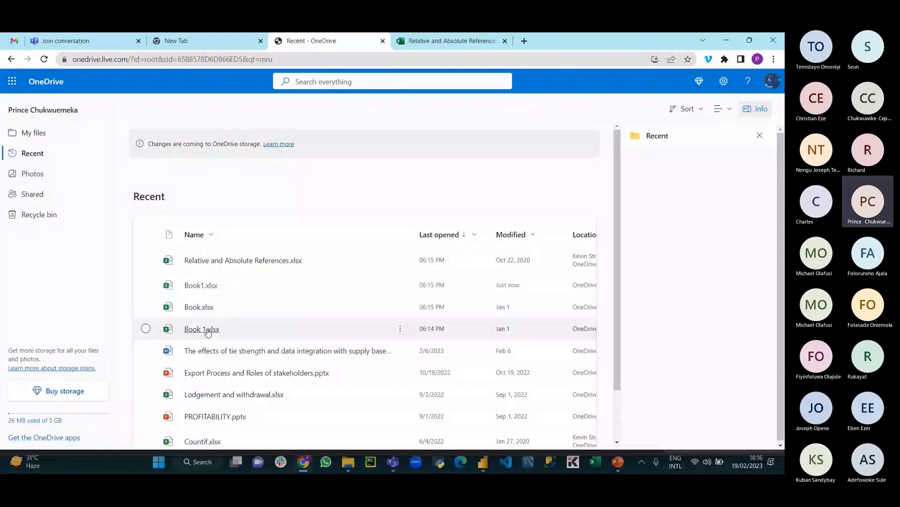
{"action": "scroll", "coordinate": [233, 273], "scroll_direction": "down", "scroll_amount": 1}
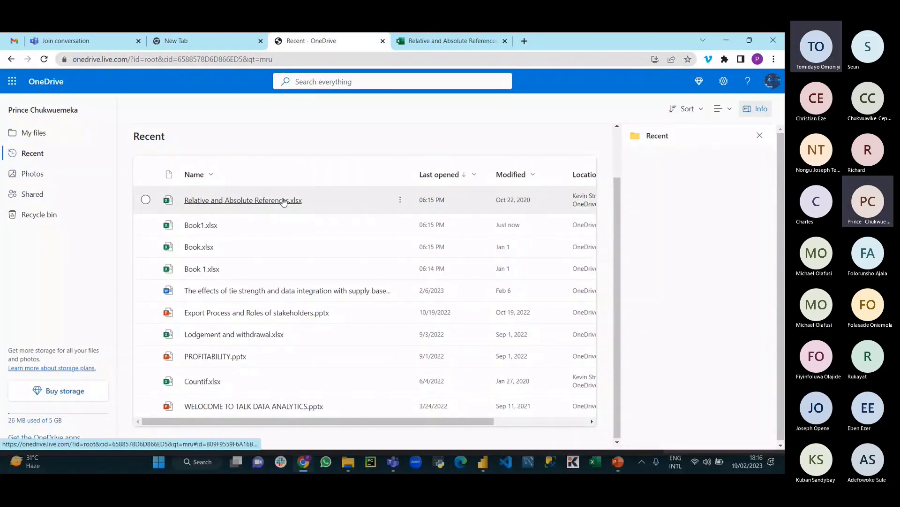
{"action": "left_click", "coordinate": [401, 199]}
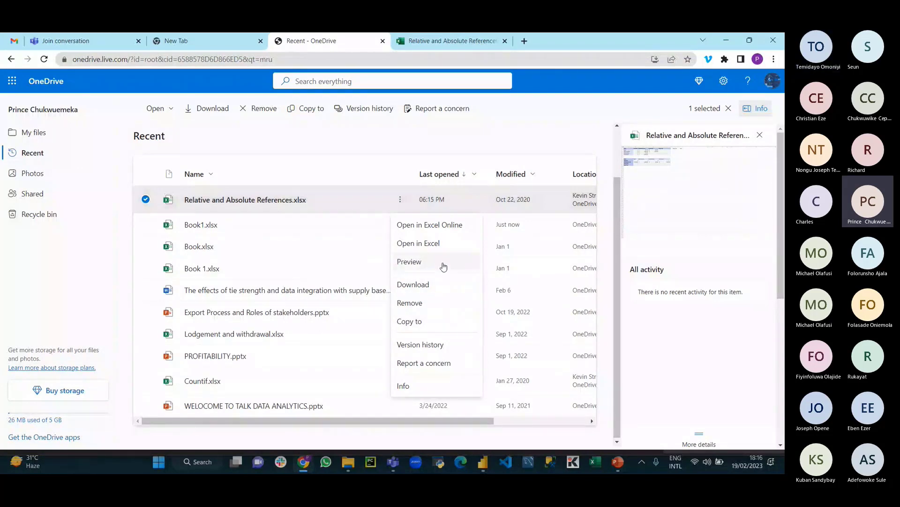
Step: Open the Relative and Absolute References workbook and review its File export and sharing options
{"action": "left_click", "coordinate": [277, 200]}
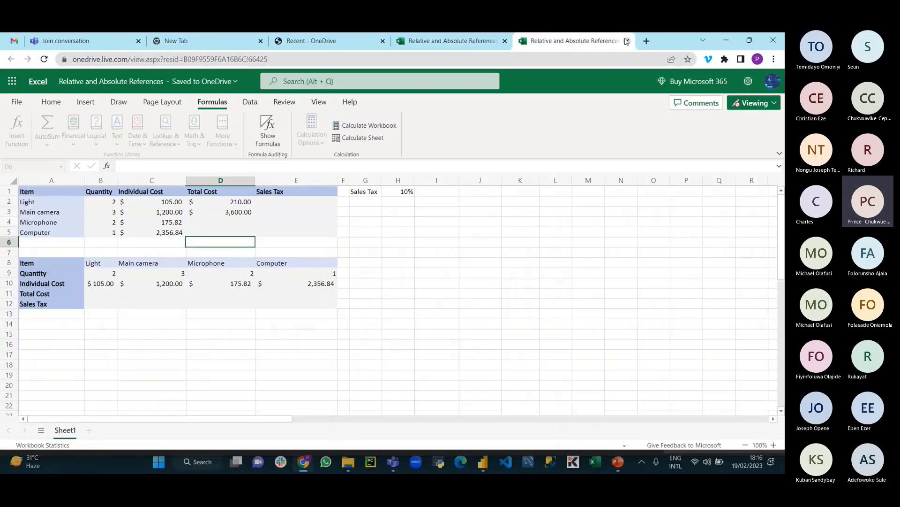
{"action": "left_click", "coordinate": [627, 41]}
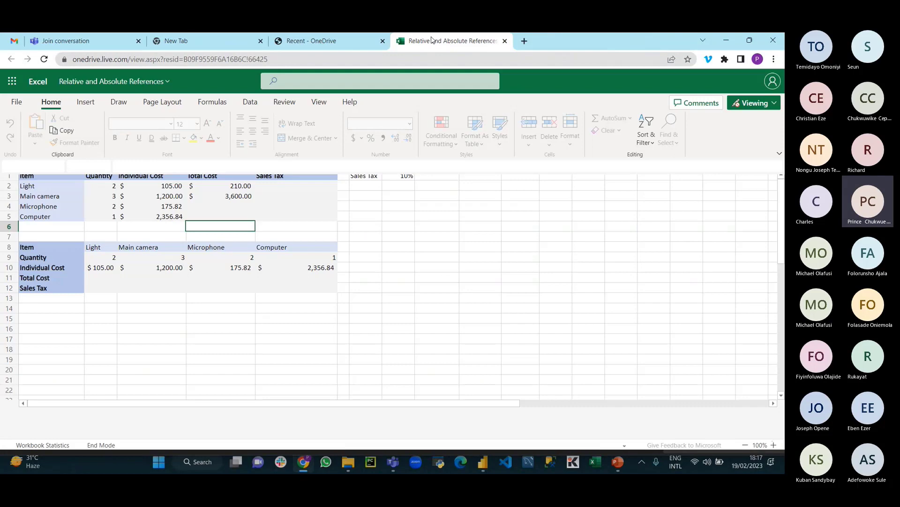
{"action": "left_click", "coordinate": [14, 98]}
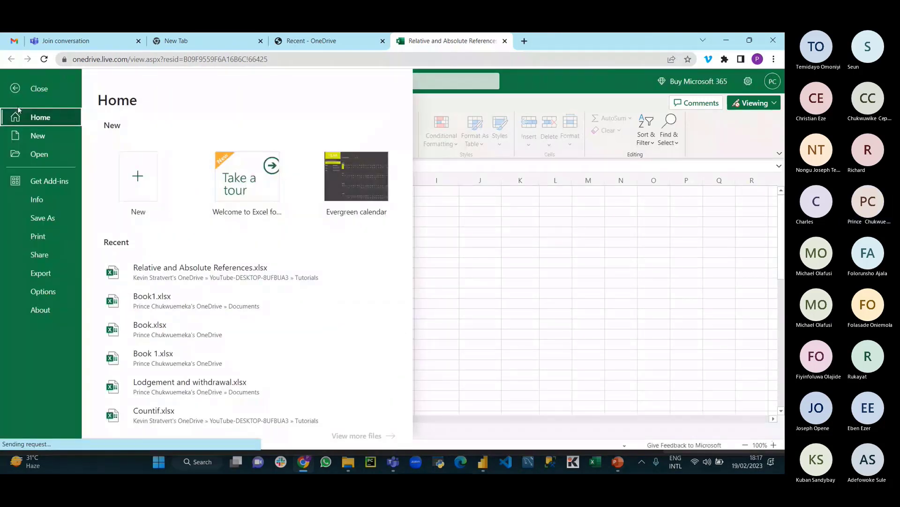
{"action": "left_click", "coordinate": [55, 273]}
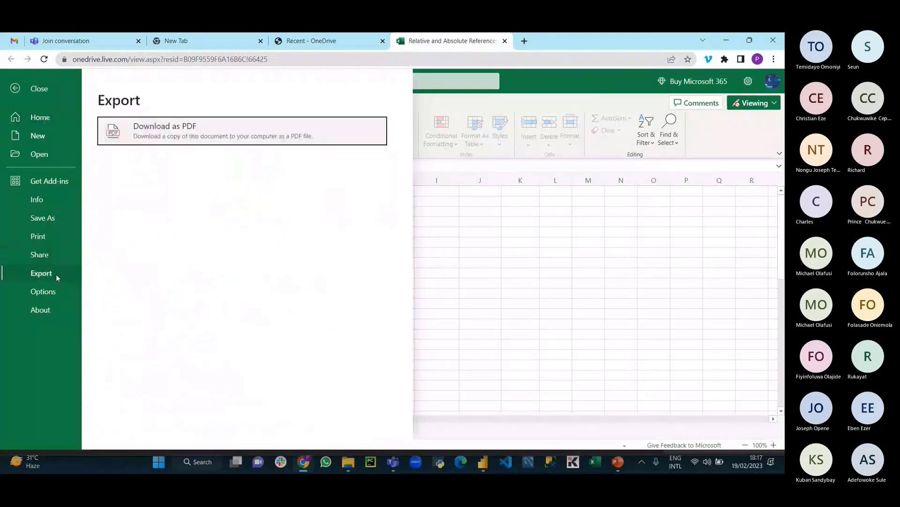
{"action": "left_click", "coordinate": [54, 254]}
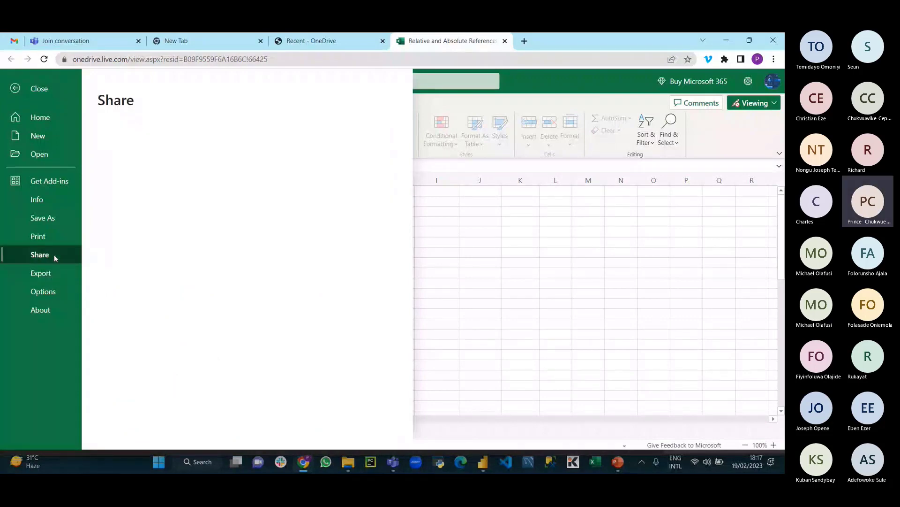
Step: Check the workbook's regional format settings under Options, then close its Excel tab
{"action": "left_click", "coordinate": [62, 288]}
{"action": "left_click", "coordinate": [177, 130]}
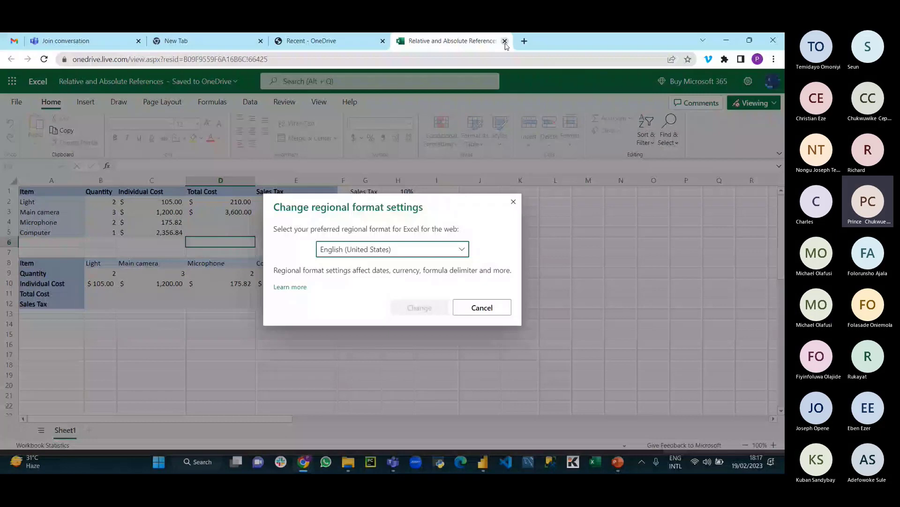
{"action": "left_click", "coordinate": [506, 41]}
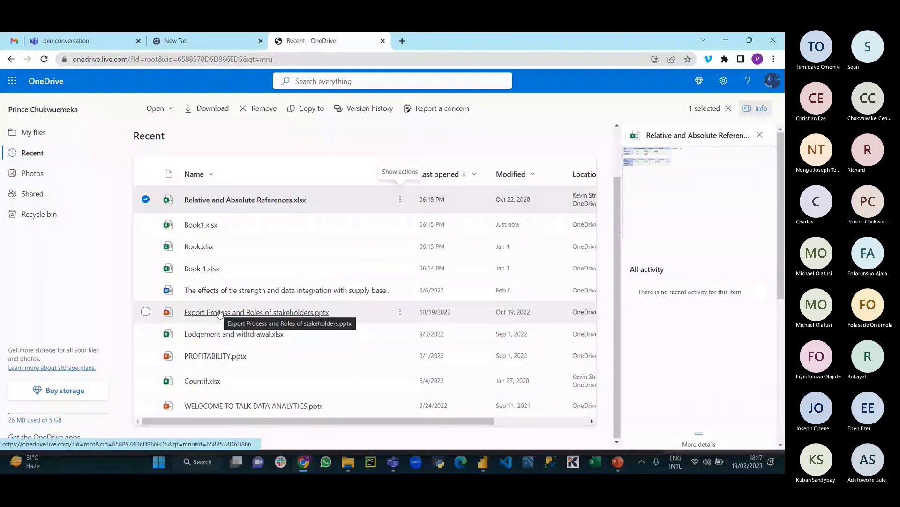
Step: Open and scroll OneDrive's My files, then minimize Chrome to reveal Power BI Desktop
{"action": "left_click", "coordinate": [53, 138]}
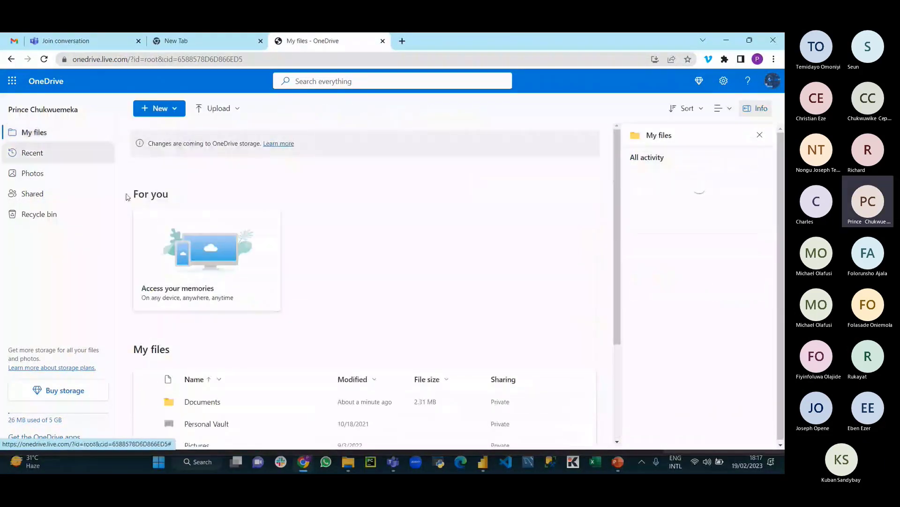
{"action": "scroll", "coordinate": [245, 441], "scroll_direction": "down", "scroll_amount": 3}
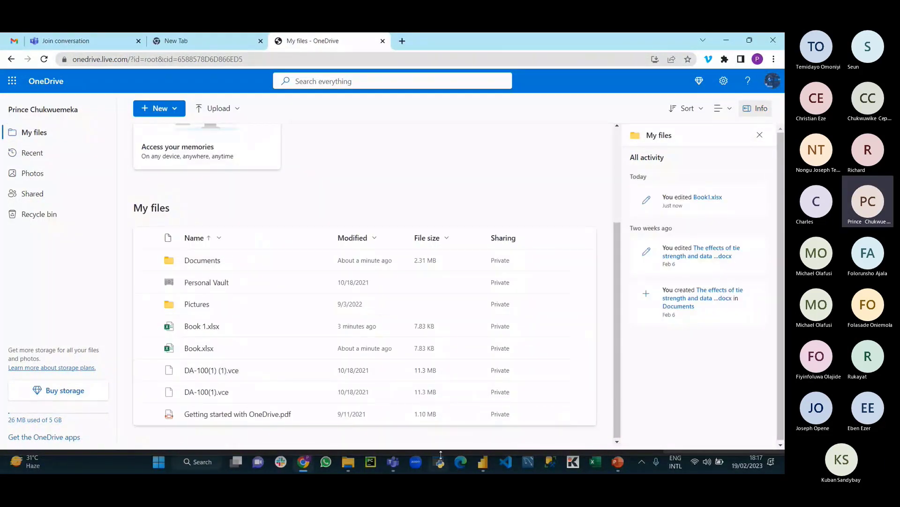
{"action": "left_click", "coordinate": [305, 463]}
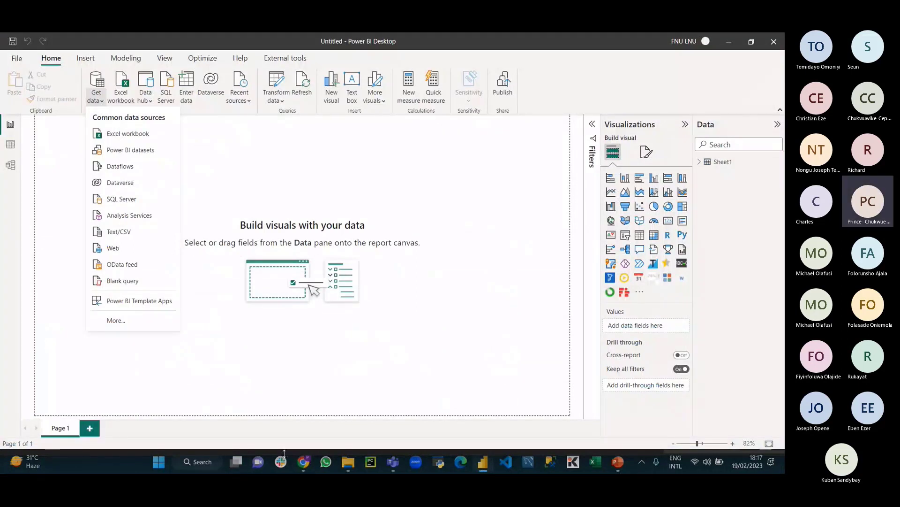
Step: Launch Google Chrome from Windows Search and pick your profile to get a new tab
{"action": "left_click", "coordinate": [189, 461]}
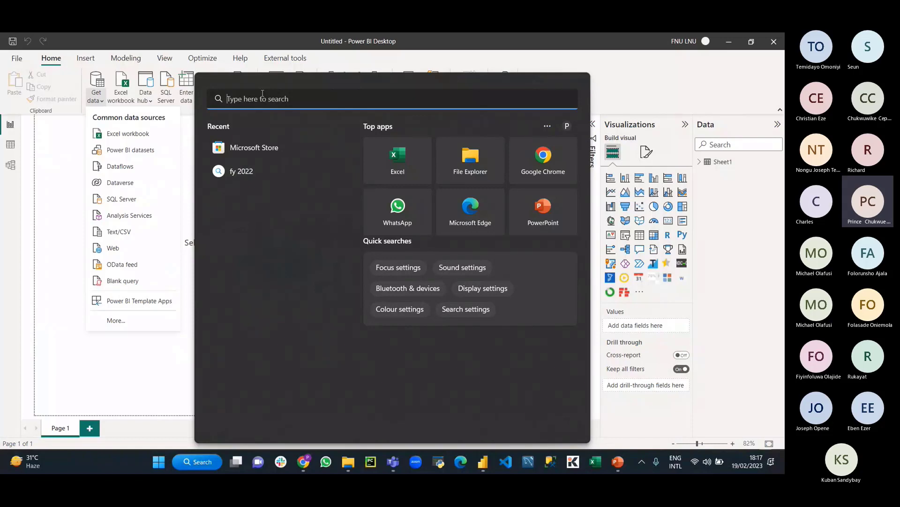
{"action": "left_click", "coordinate": [542, 155]}
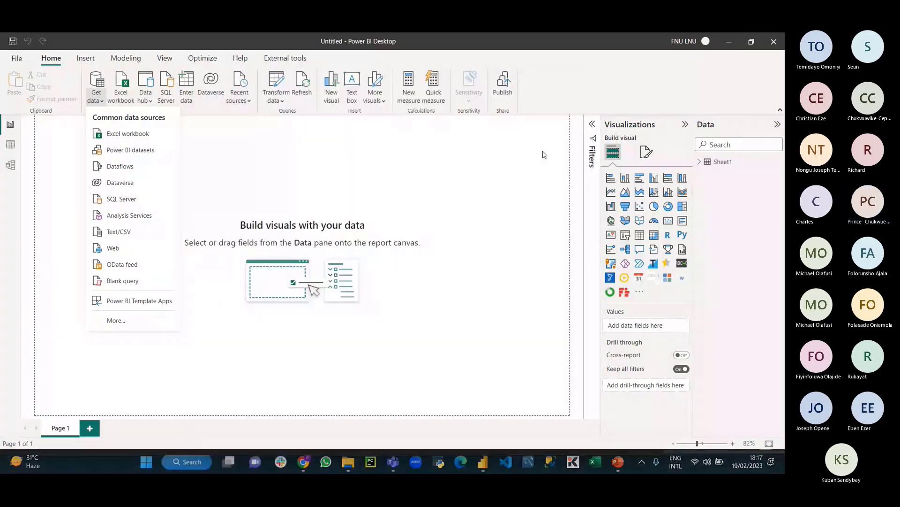
{"action": "left_click", "coordinate": [348, 283]}
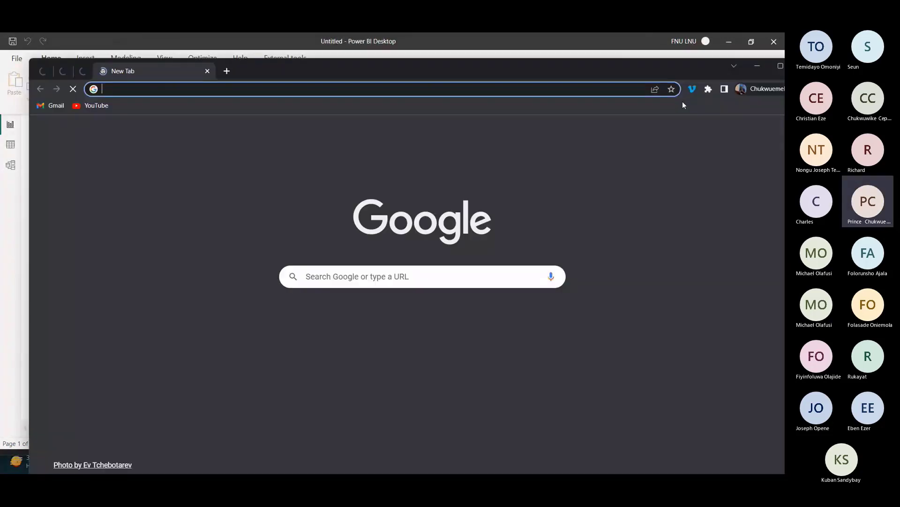
Step: Maximize Chrome, open Google Sheets from the Google apps grid, and open Riby Data Set
{"action": "left_click", "coordinate": [780, 66]}
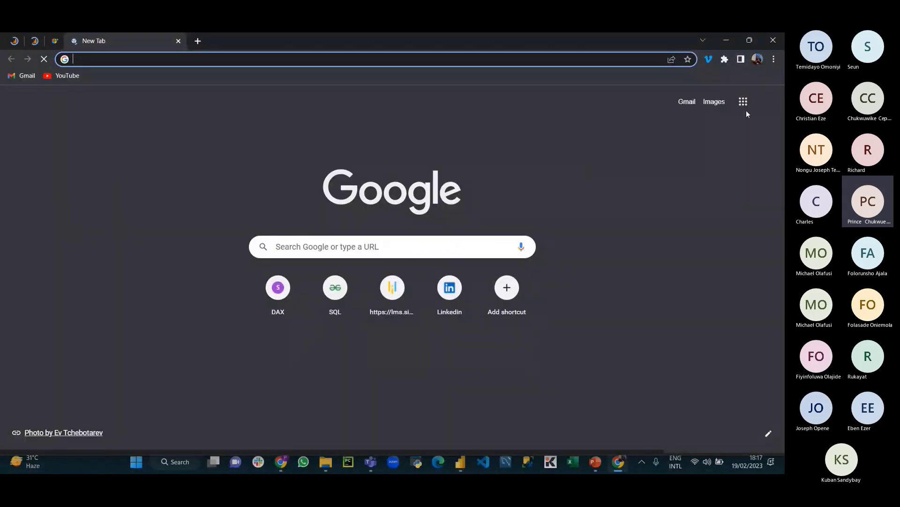
{"action": "left_click", "coordinate": [252, 140]}
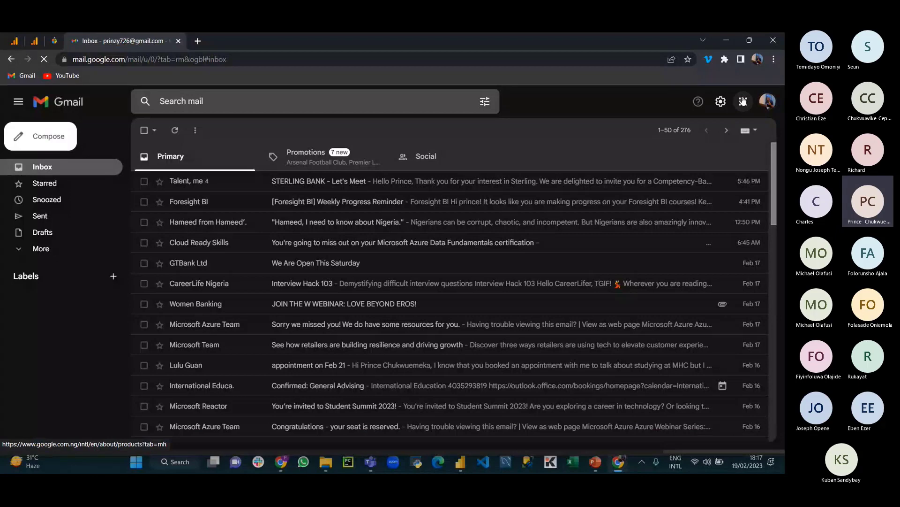
{"action": "left_click", "coordinate": [743, 102]}
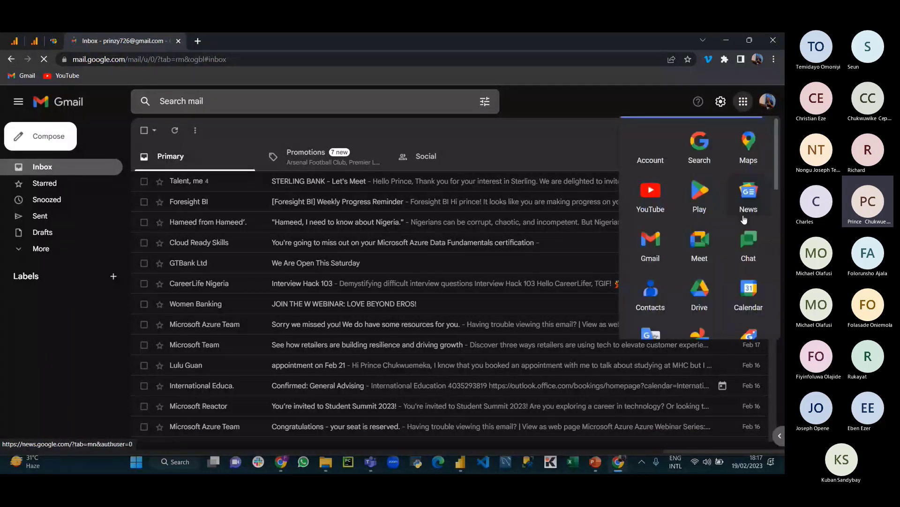
{"action": "scroll", "coordinate": [731, 234], "scroll_direction": "down", "scroll_amount": 10}
{"action": "scroll", "coordinate": [727, 237], "scroll_direction": "up", "scroll_amount": 10}
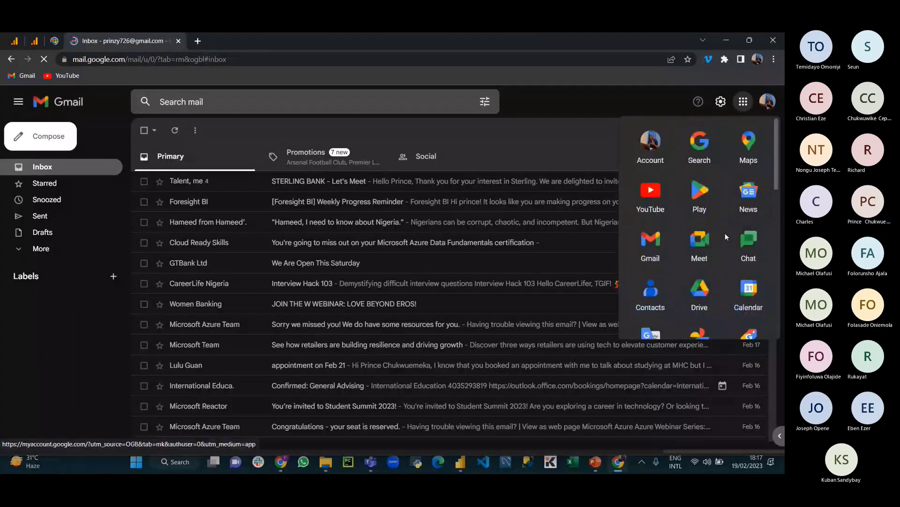
{"action": "scroll", "coordinate": [725, 235], "scroll_direction": "down", "scroll_amount": 5}
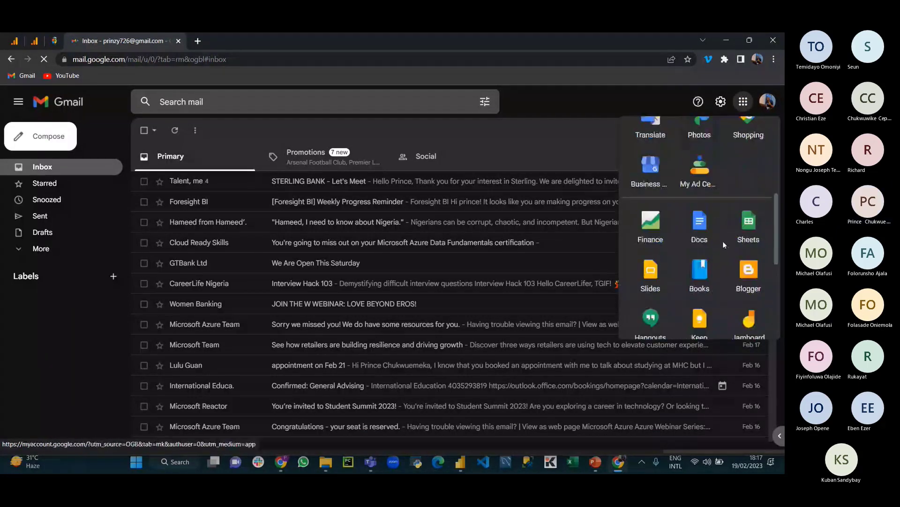
{"action": "left_click", "coordinate": [748, 230]}
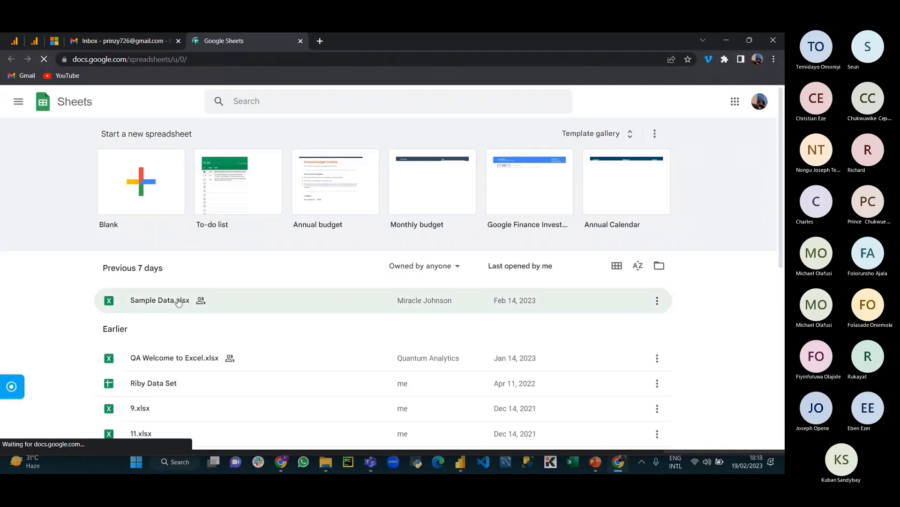
{"action": "scroll", "coordinate": [181, 301], "scroll_direction": "down", "scroll_amount": 5}
{"action": "scroll", "coordinate": [163, 201], "scroll_direction": "up", "scroll_amount": 1}
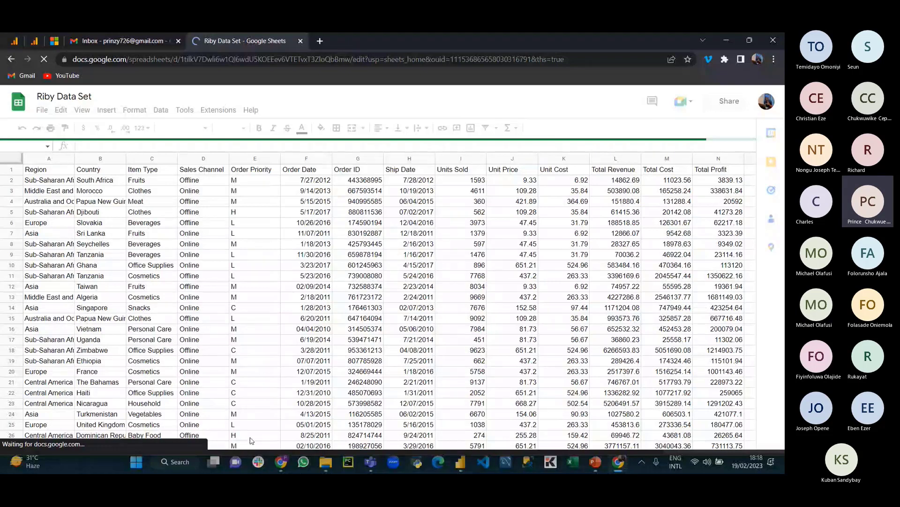
Step: Launch Notepad from Windows search ('noted') and minimize it
{"action": "key", "text": "super+s"}
{"action": "type", "text": "noted"}
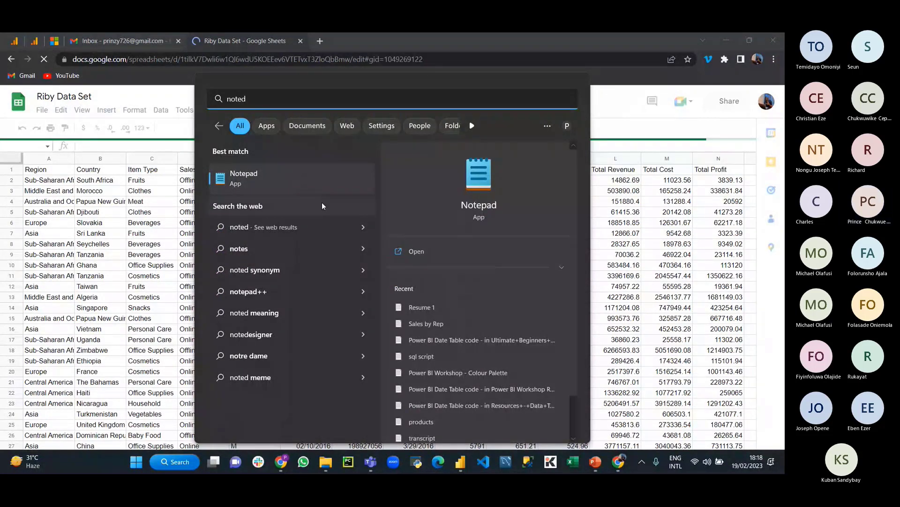
{"action": "key", "text": "Return"}
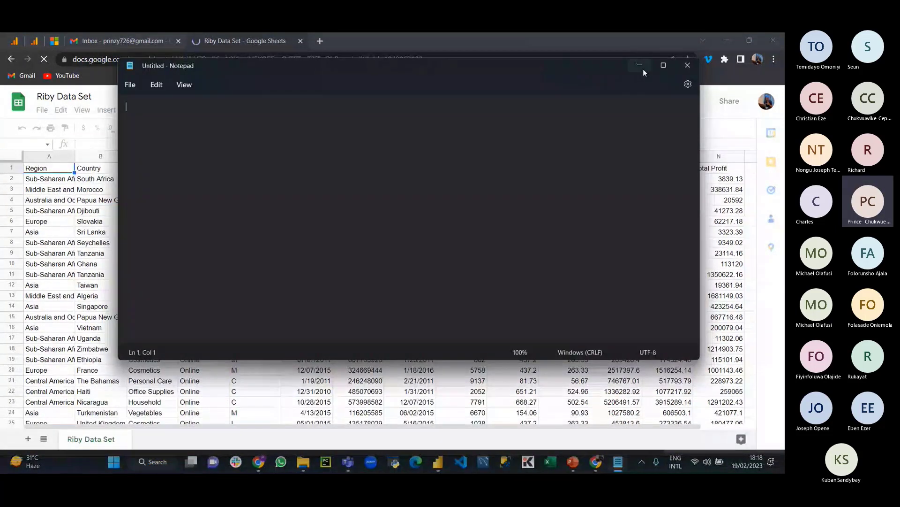
{"action": "left_click", "coordinate": [640, 66]}
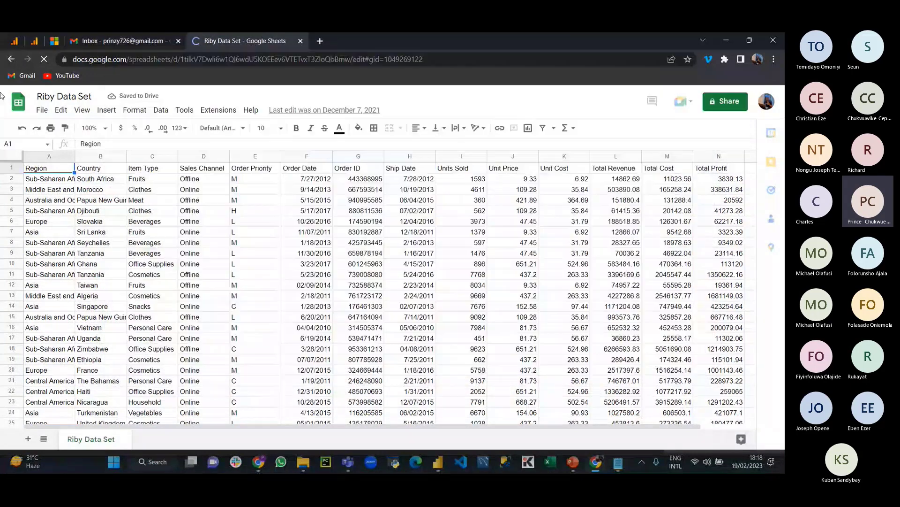
Step: Copy the Riby Data Set link via File > Share > Share with others and paste it into Notepad
{"action": "left_click", "coordinate": [43, 111]}
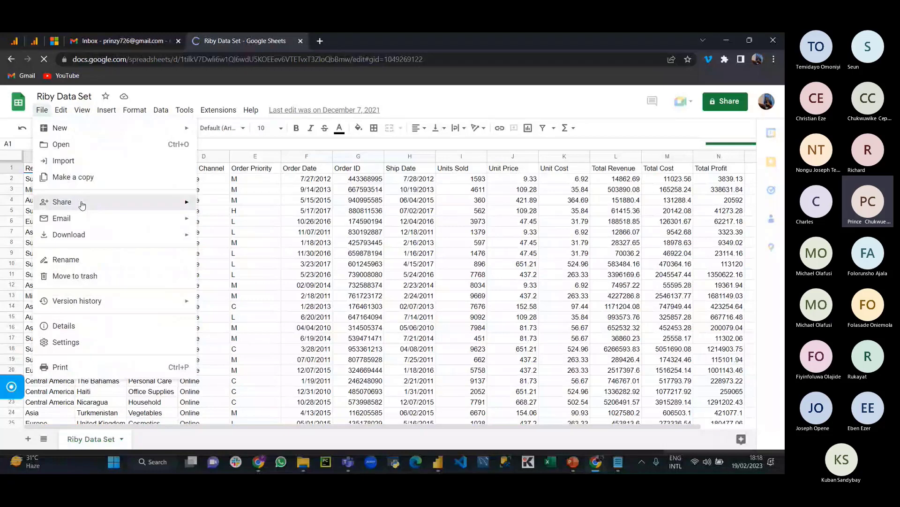
{"action": "mouse_move", "coordinate": [83, 205]}
{"action": "left_click", "coordinate": [243, 202]}
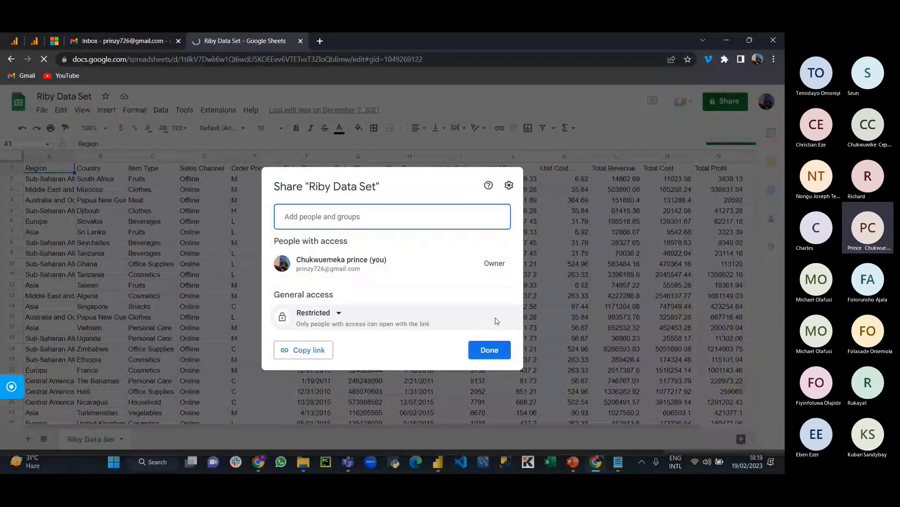
{"action": "left_click", "coordinate": [303, 350]}
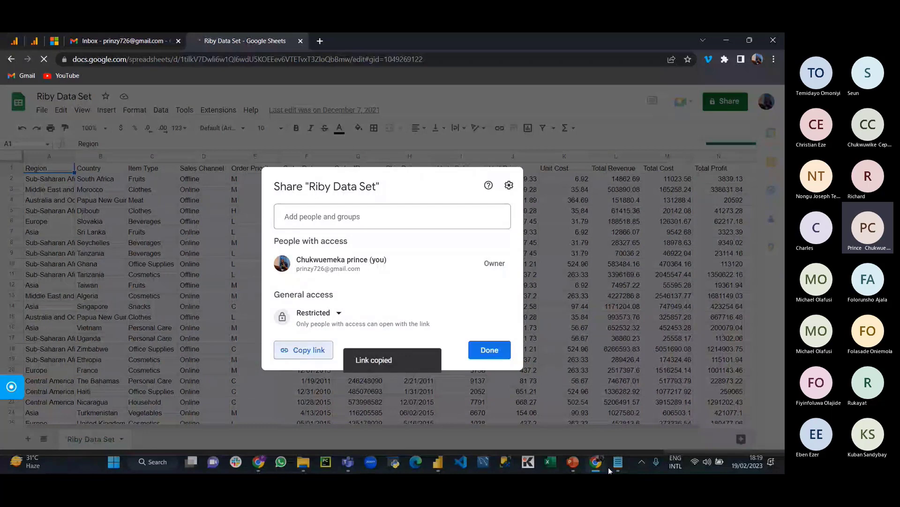
{"action": "left_click", "coordinate": [618, 463]}
{"action": "key", "text": "ctrl+v"}
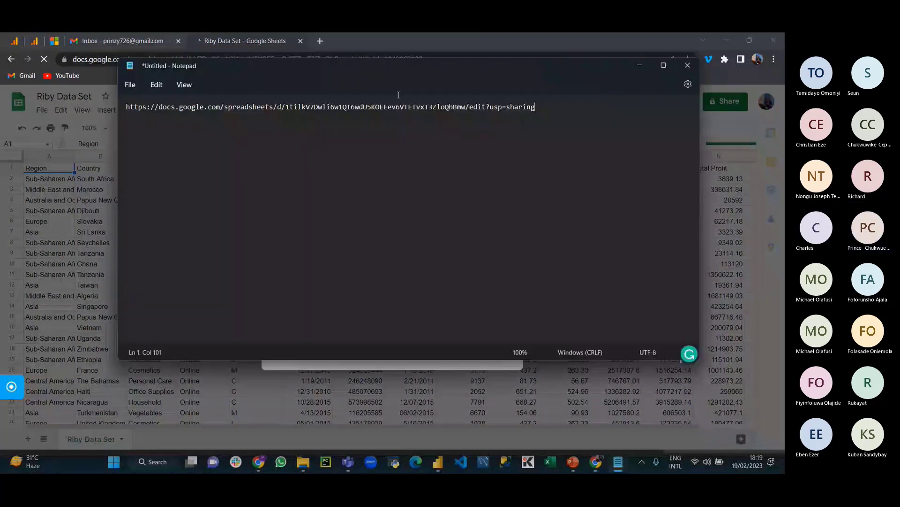
Step: Connect Power BI's Get data > Web to the pasted share link and tick HTML Code and Displayed Text
{"action": "left_click", "coordinate": [445, 463]}
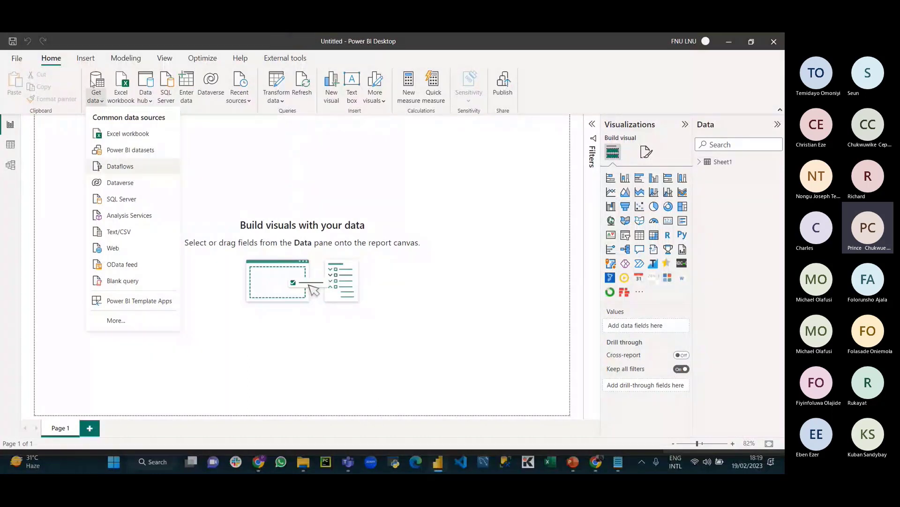
{"action": "left_click", "coordinate": [124, 246]}
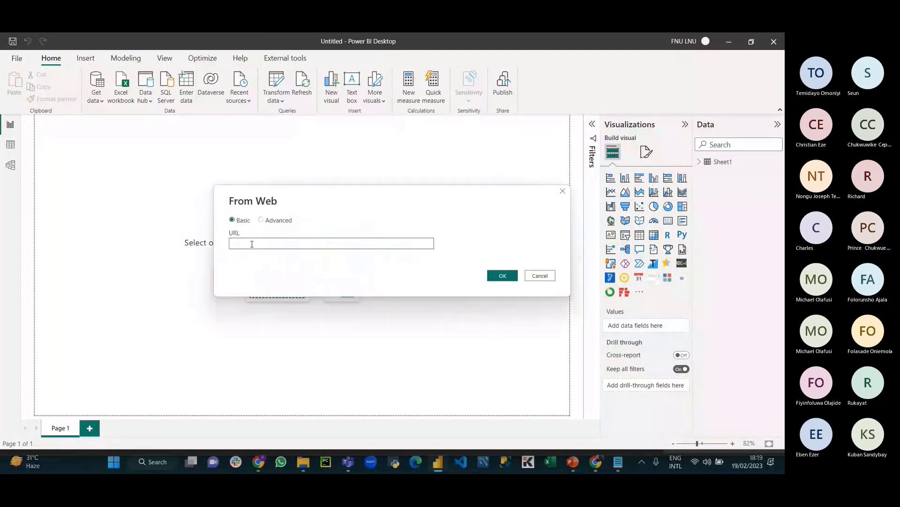
{"action": "key", "text": "ctrl+v"}
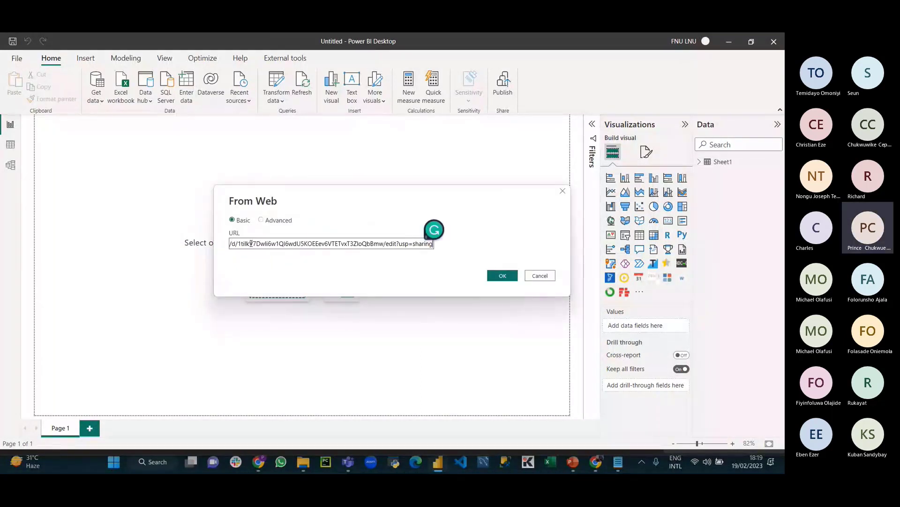
{"action": "left_click", "coordinate": [504, 277]}
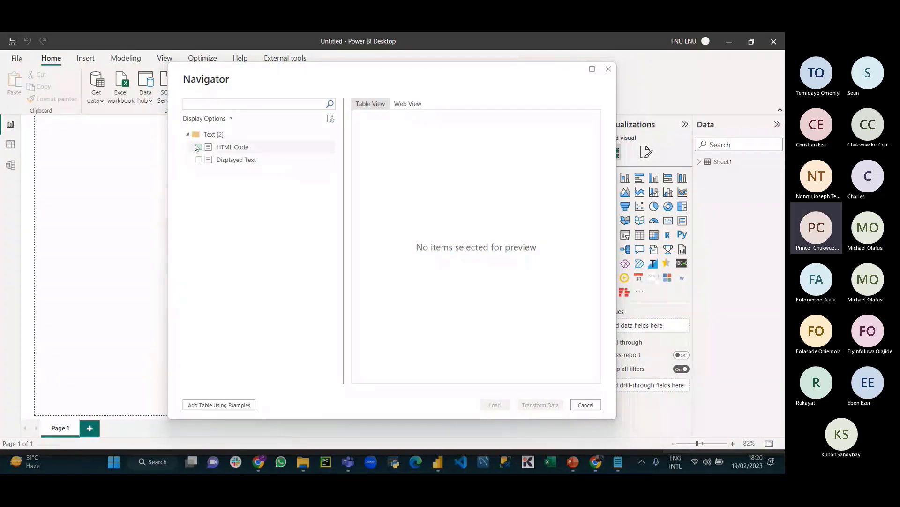
{"action": "left_click", "coordinate": [197, 148]}
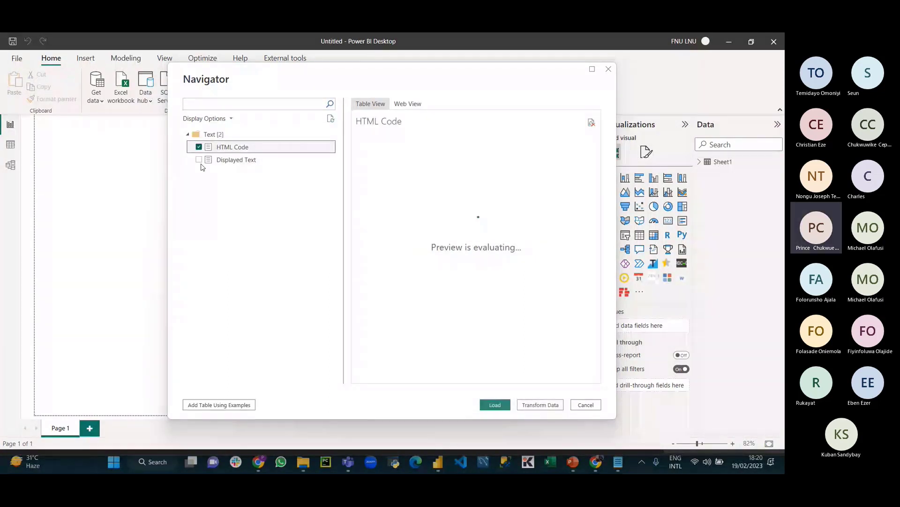
{"action": "left_click", "coordinate": [200, 160]}
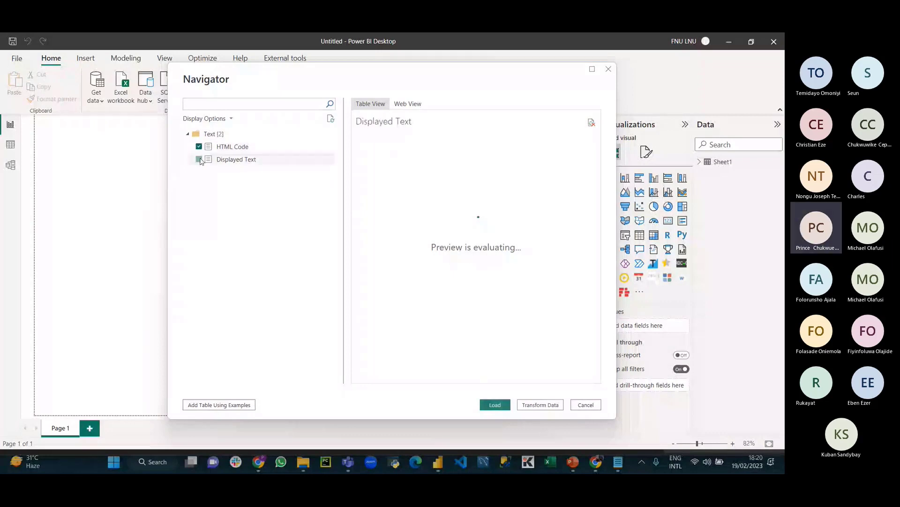
Step: Close the Navigator and, in Notepad, delete 'edit?usp=sharing' from the link's end
{"action": "left_click", "coordinate": [608, 73]}
{"action": "key", "text": "alt+Tab"}
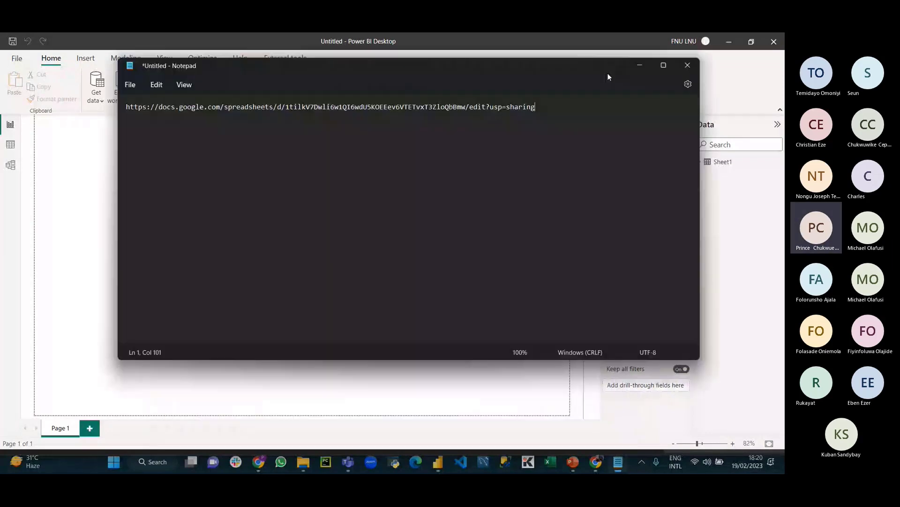
{"action": "key", "text": "alt+Tab"}
{"action": "key", "text": "alt+Tab"}
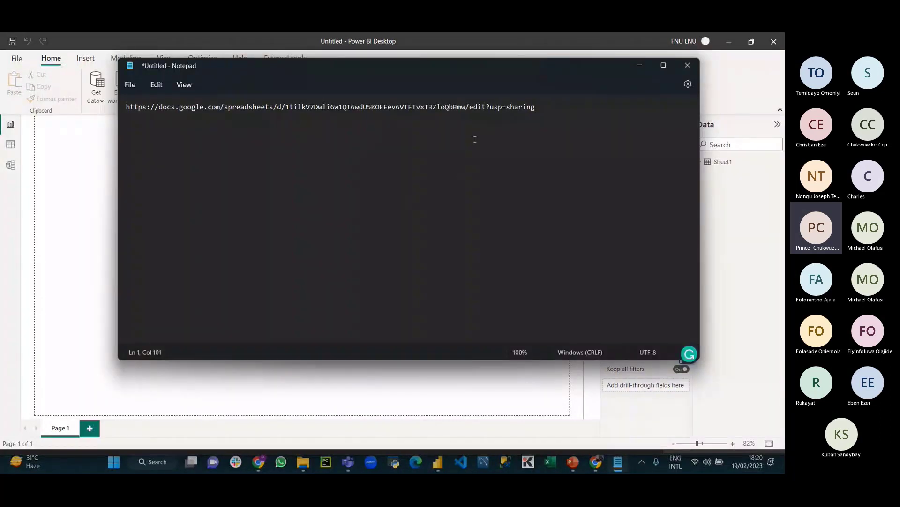
{"action": "left_click", "coordinate": [470, 108]}
{"action": "left_click", "coordinate": [490, 108]}
{"action": "left_click", "coordinate": [495, 108]}
{"action": "left_click_drag", "start_coordinate": [470, 107], "coordinate": [536, 110]}
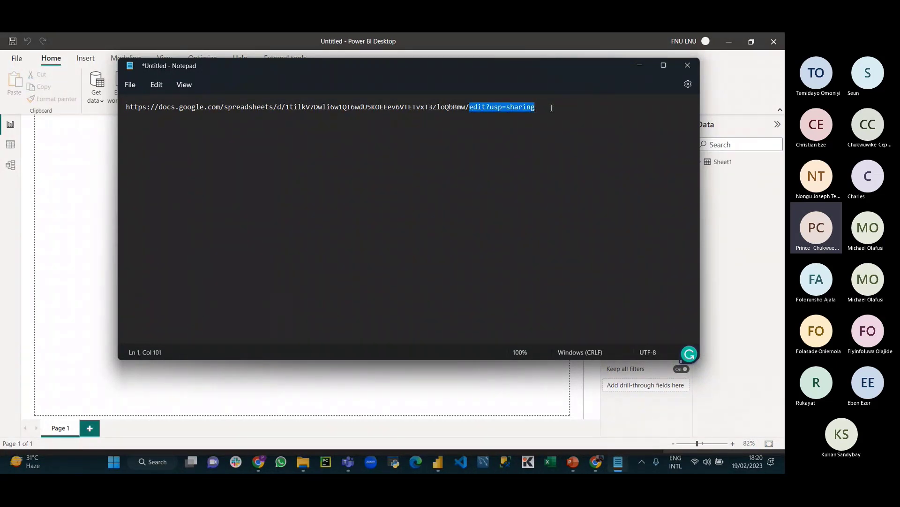
{"action": "key", "text": "BackSpace"}
Step: Type 'export?=xslx' as the new ending, fixing a typo, and select the whole link
{"action": "type", "text": "ex"}
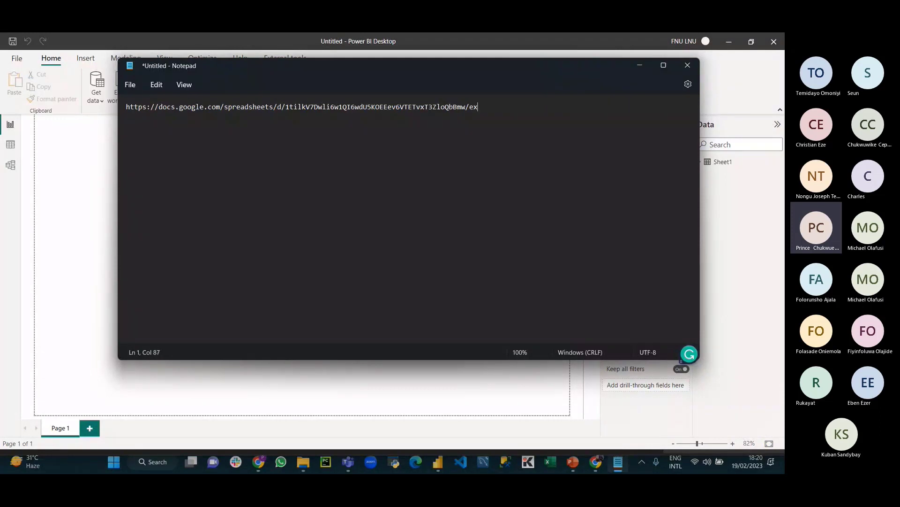
{"action": "type", "text": "port?=xlx"}
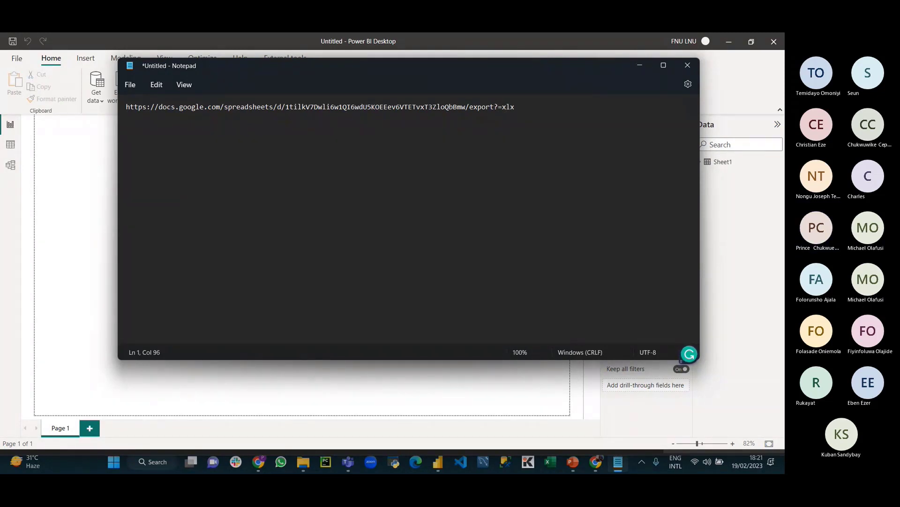
{"action": "key", "text": "BackSpace"}
{"action": "key", "text": "BackSpace"}
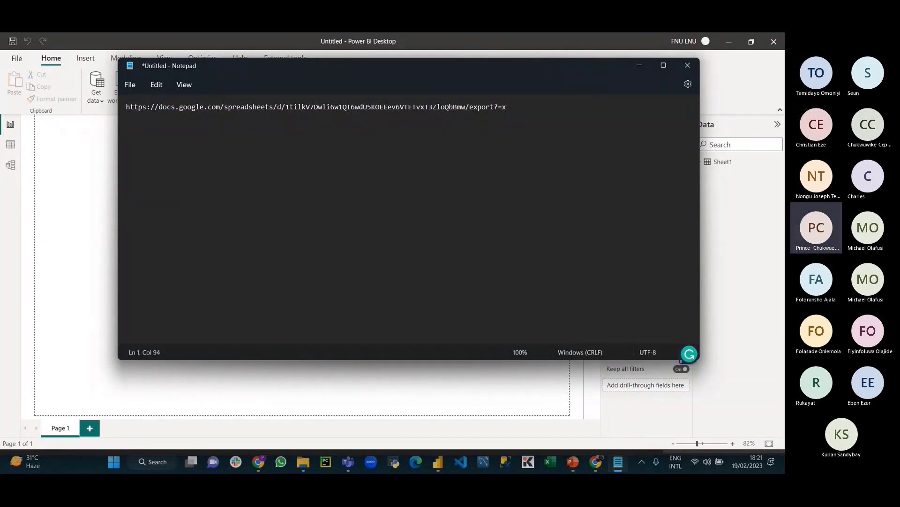
{"action": "type", "text": "slx"}
{"action": "double_click", "coordinate": [527, 105]}
{"action": "left_click", "coordinate": [568, 155]}
{"action": "left_click_drag", "start_coordinate": [523, 108], "coordinate": [123, 102]}
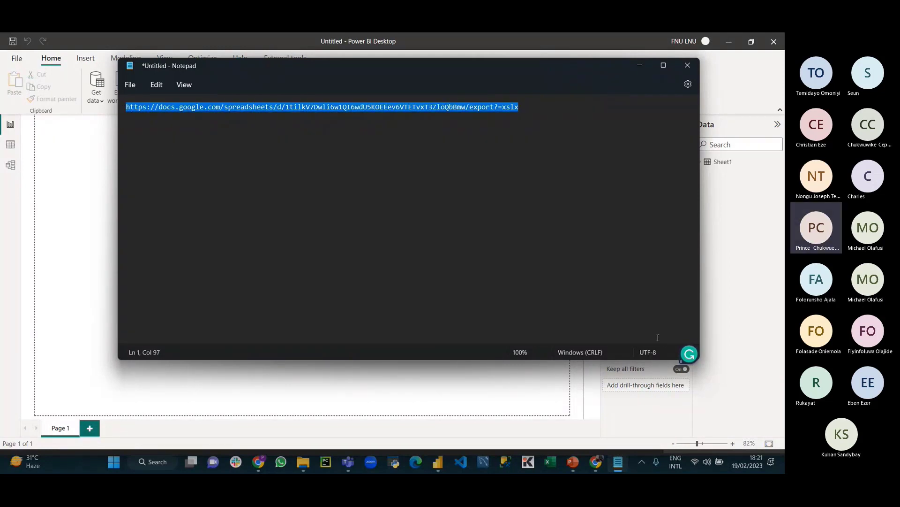
Step: Import the pasted Google Sheets export link via Get data > Web, preview HTML Code, then cancel
{"action": "left_click", "coordinate": [439, 462]}
{"action": "left_click", "coordinate": [100, 102]}
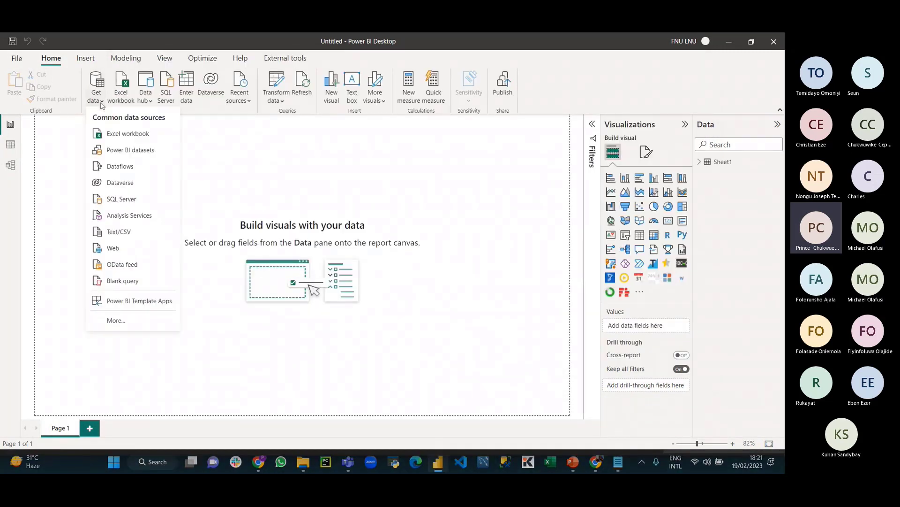
{"action": "left_click", "coordinate": [113, 247]}
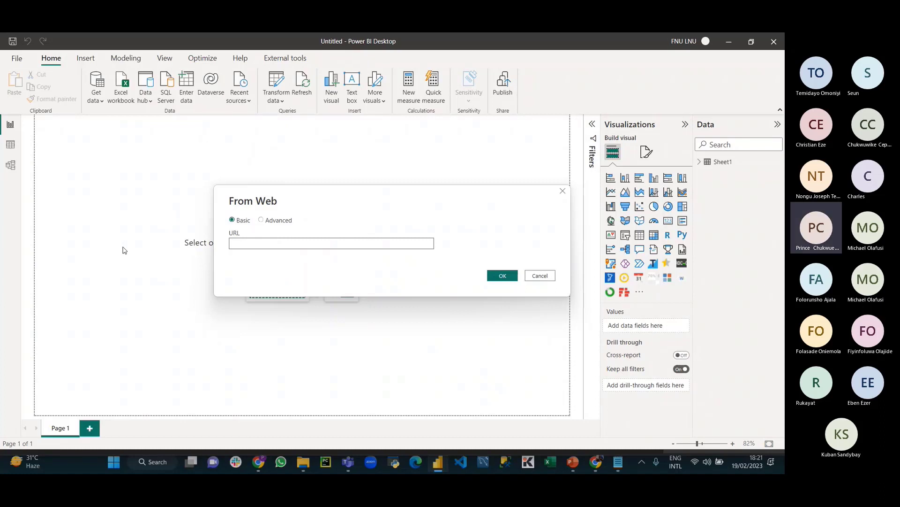
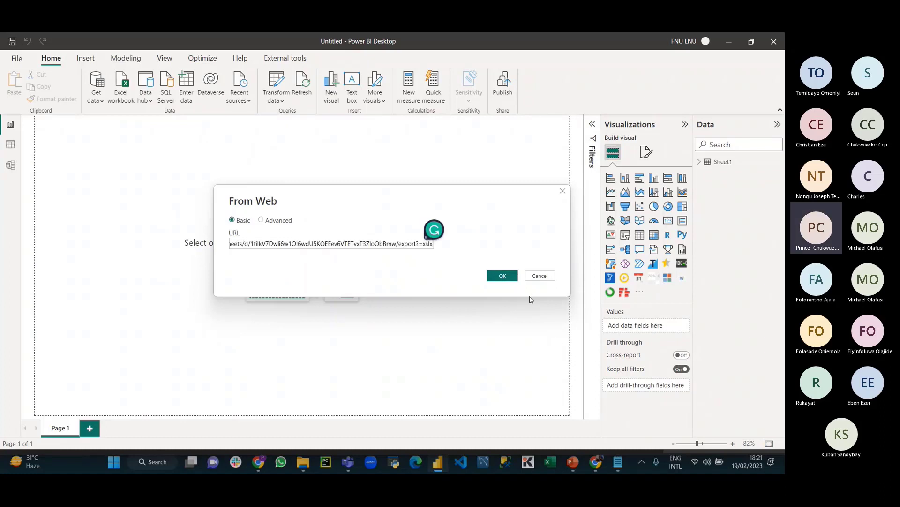
{"action": "left_click", "coordinate": [503, 275]}
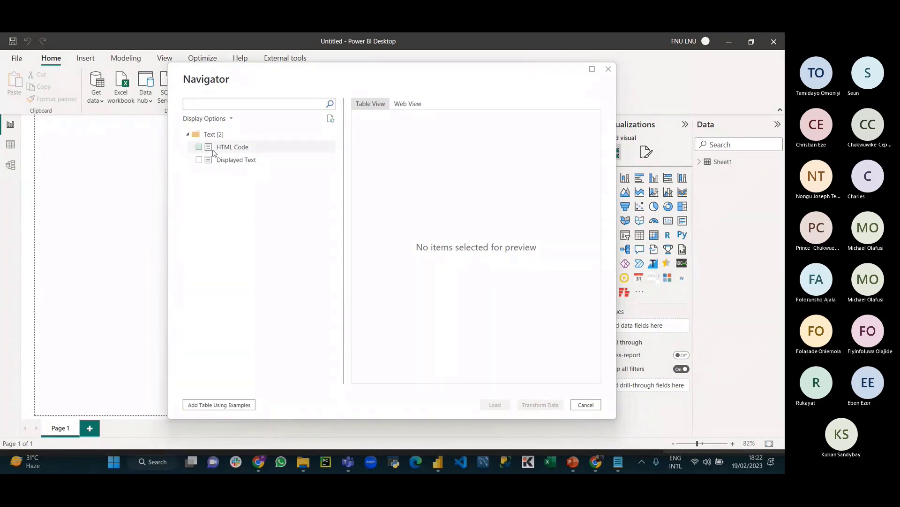
{"action": "left_click", "coordinate": [201, 147]}
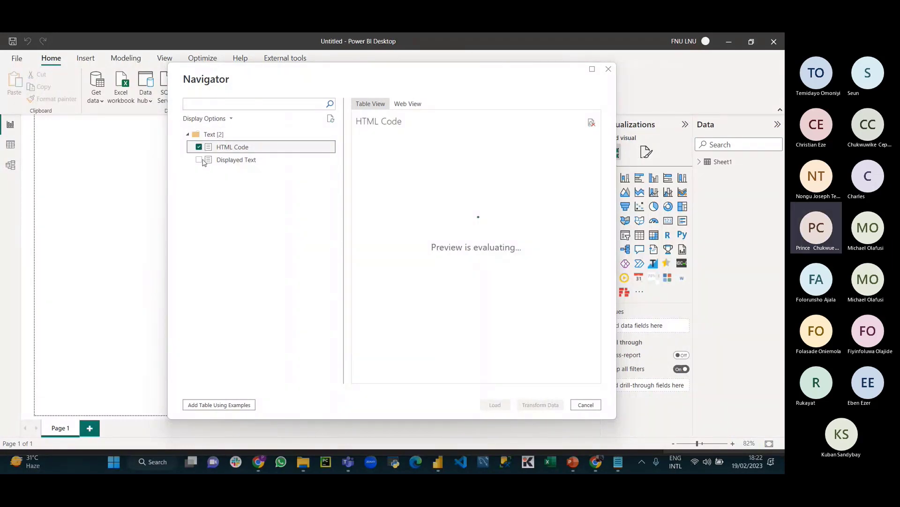
{"action": "left_click", "coordinate": [199, 160]}
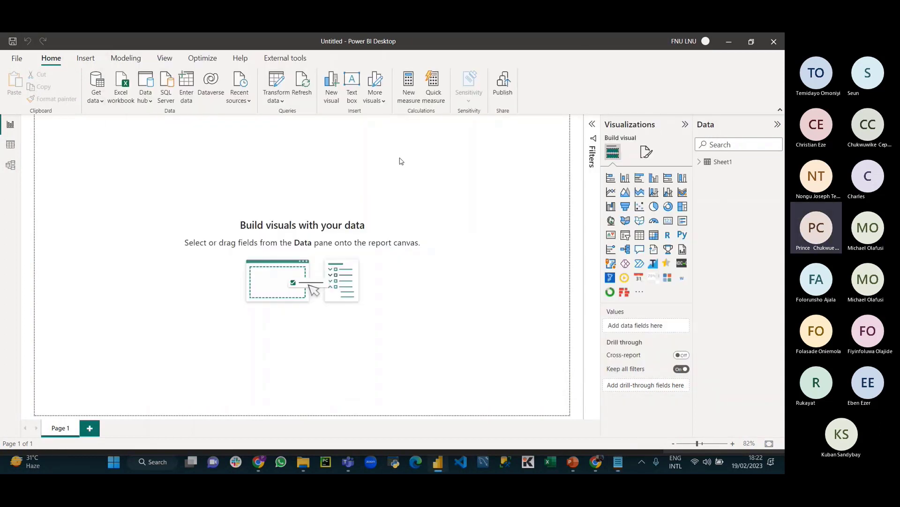
Step: Select the misspelt 'xslx' ending of the export URL in Notepad, then return to Chrome
{"action": "left_click", "coordinate": [622, 465]}
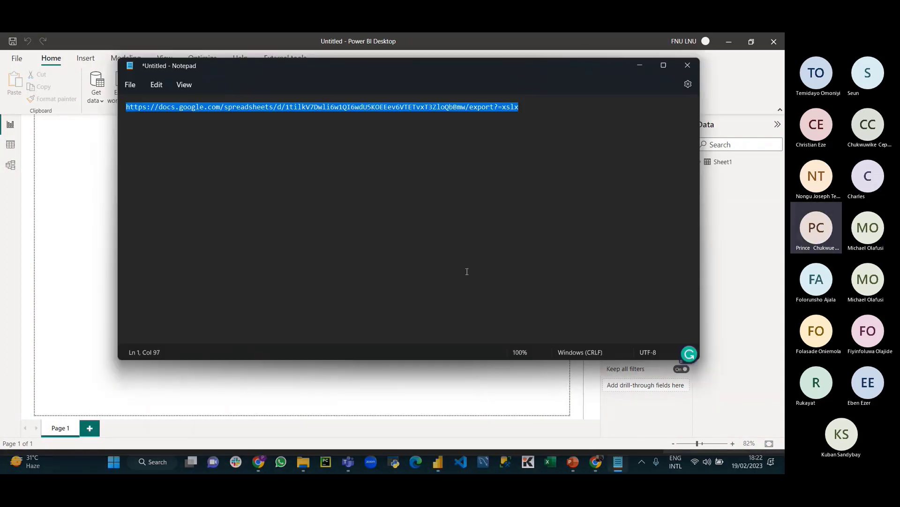
{"action": "left_click", "coordinate": [441, 182]}
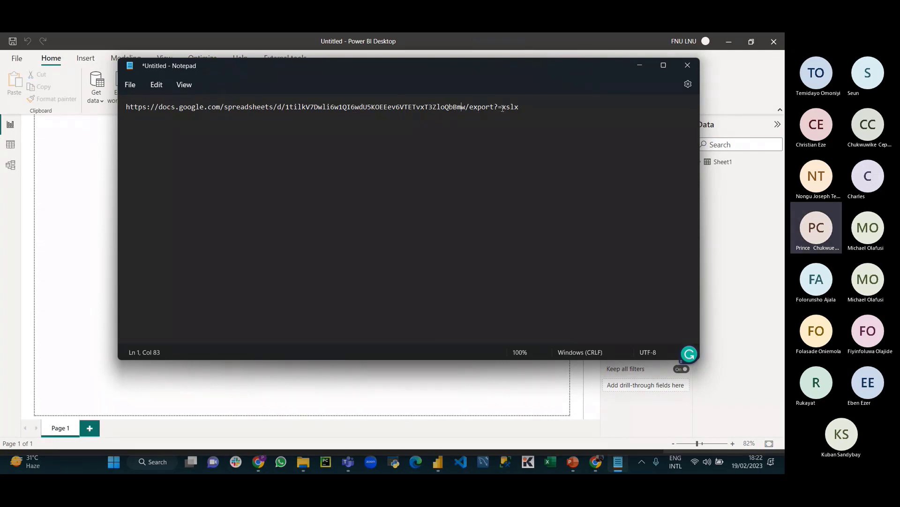
{"action": "left_click", "coordinate": [523, 107]}
{"action": "mouse_move", "coordinate": [523, 108]}
{"action": "left_mouse_down"}
{"action": "mouse_move", "coordinate": [503, 108]}
{"action": "mouse_move", "coordinate": [513, 110]}
{"action": "left_mouse_up"}
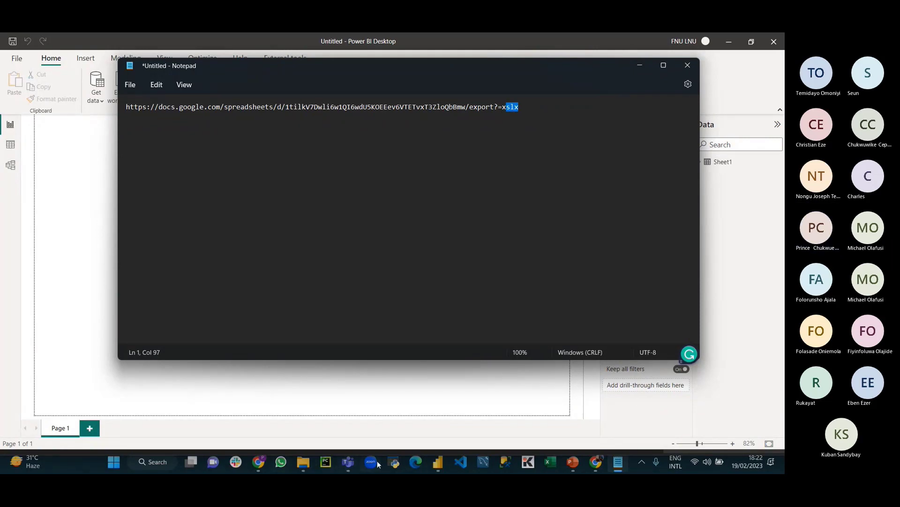
{"action": "left_click", "coordinate": [602, 462]}
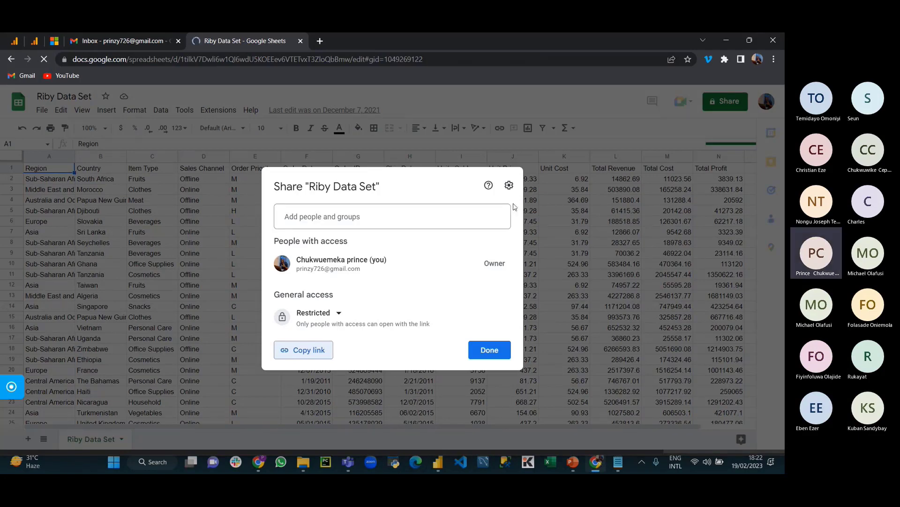
Step: Copy the Riby Data Set link via File > Share > Share with others and paste it into Notepad
{"action": "left_click", "coordinate": [230, 173]}
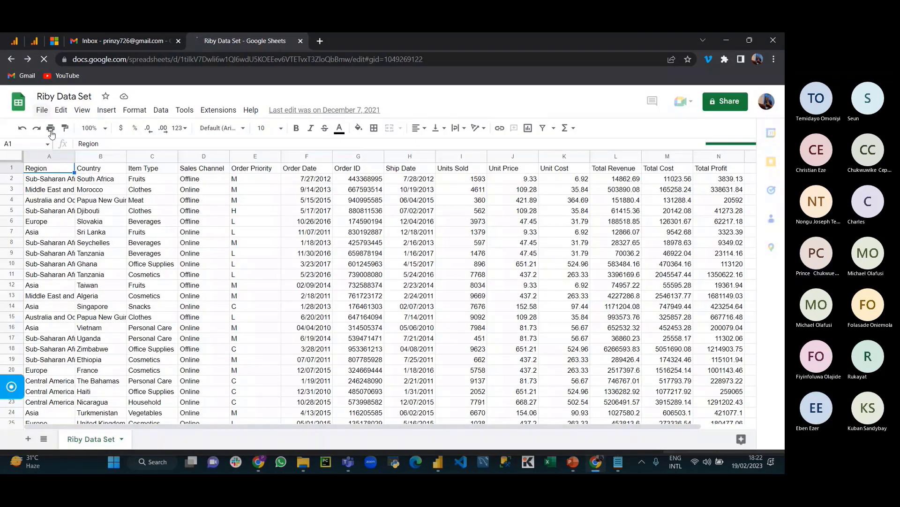
{"action": "left_click", "coordinate": [43, 109]}
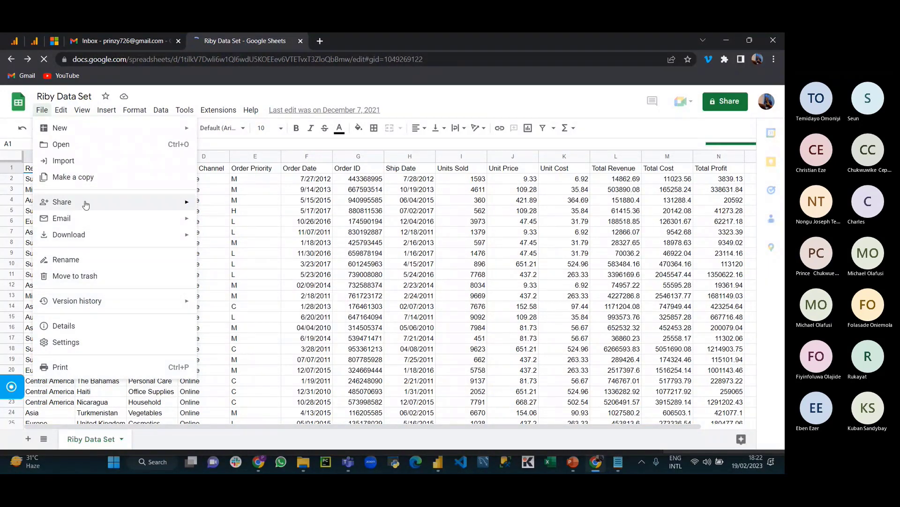
{"action": "mouse_move", "coordinate": [87, 202]}
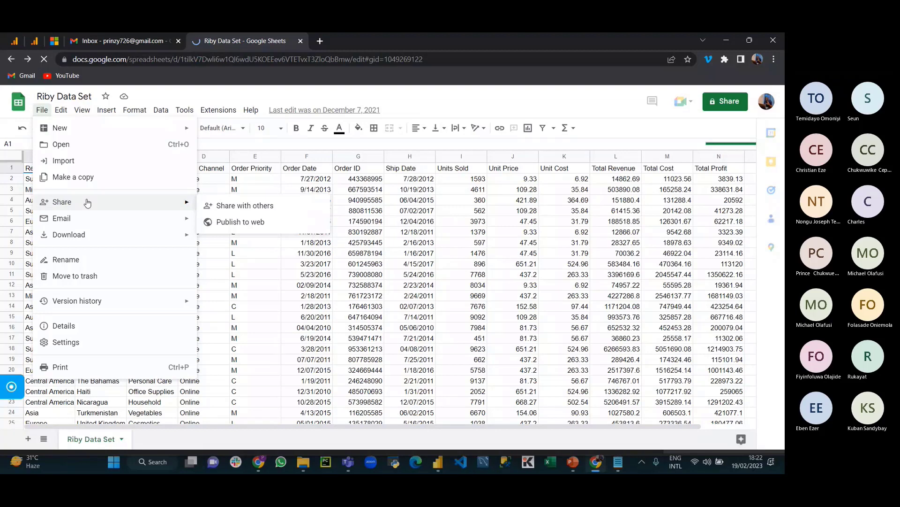
{"action": "left_click", "coordinate": [261, 205]}
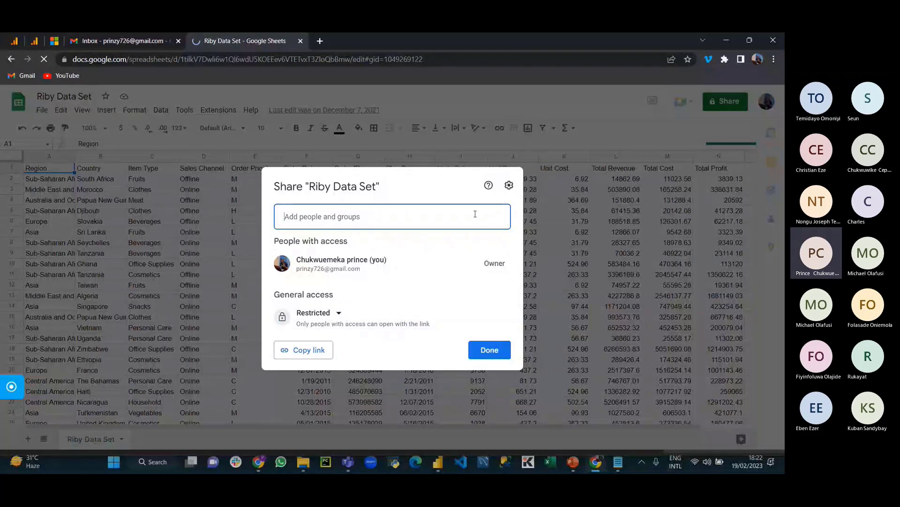
{"action": "left_click", "coordinate": [309, 351]}
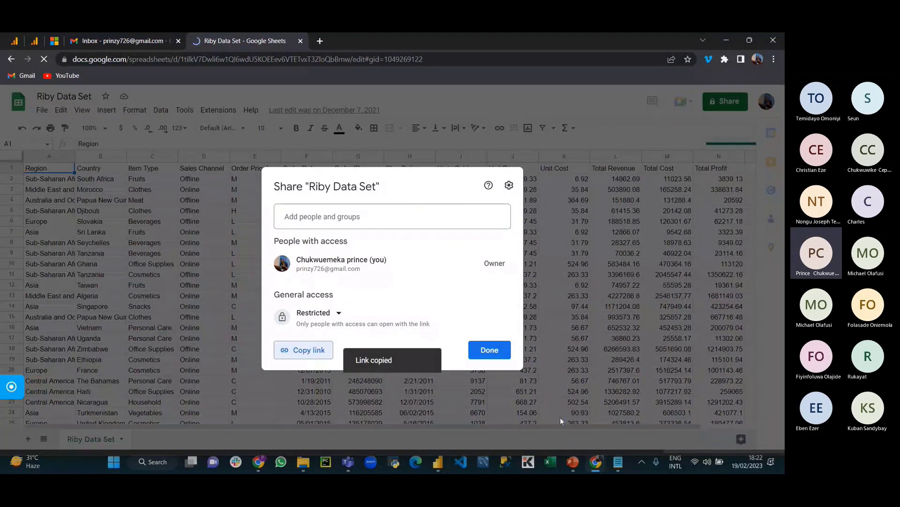
{"action": "left_click", "coordinate": [617, 461]}
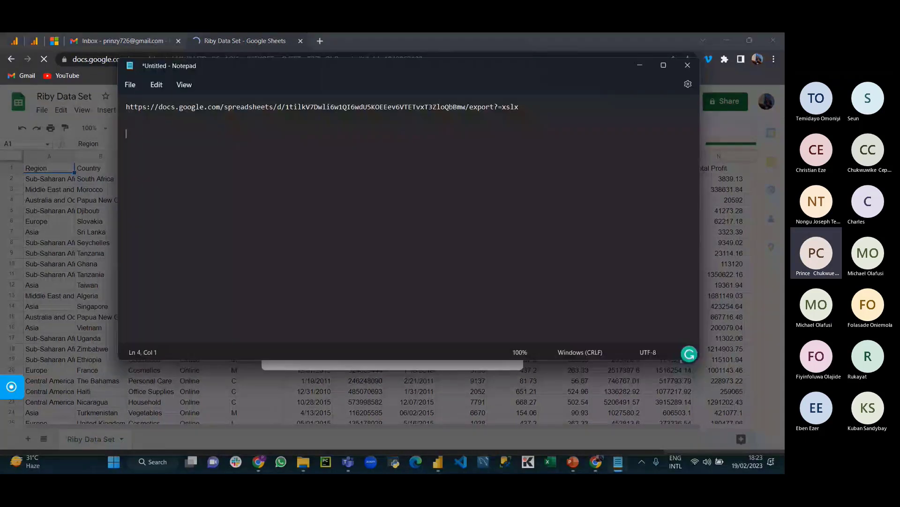
{"action": "key", "text": "ctrl+v"}
Step: Replace 'edit?usp=sharing' with 'export?=xlsx' in the pasted link and select the whole URL
{"action": "left_click", "coordinate": [472, 134]}
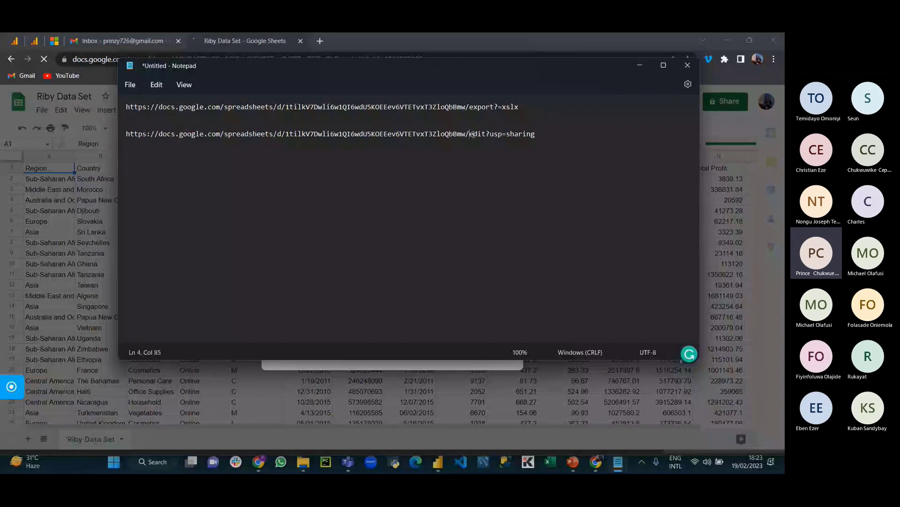
{"action": "left_click_drag", "start_coordinate": [471, 134], "coordinate": [536, 133]}
{"action": "key", "text": "BackSpace"}
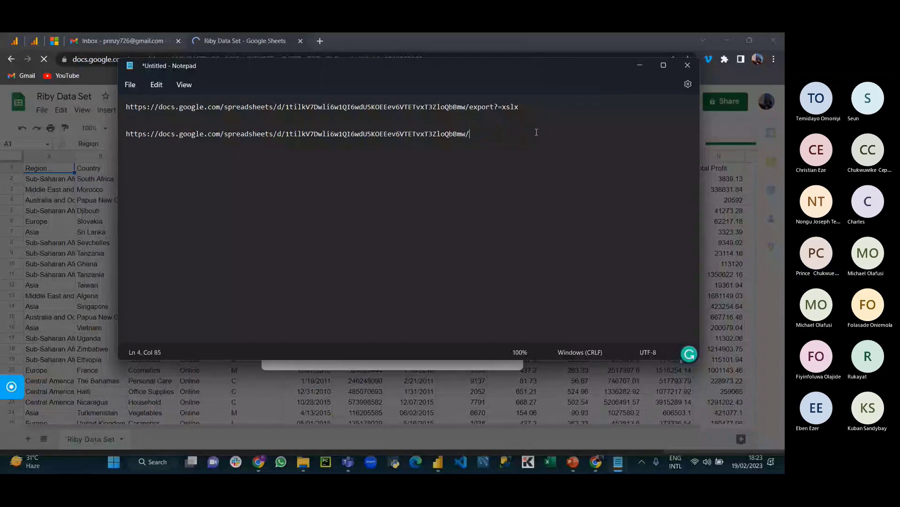
{"action": "type", "text": "export="}
{"action": "key", "text": "BackSpace"}
{"action": "type", "text": "?="}
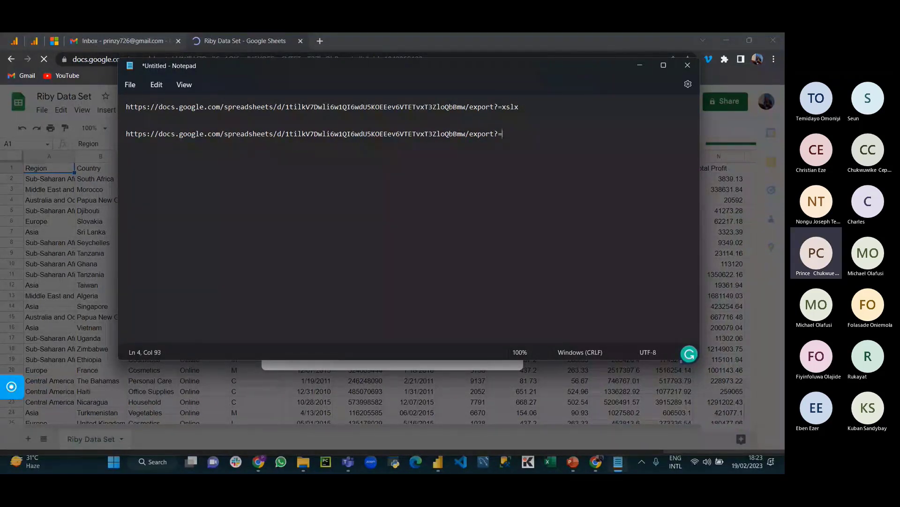
{"action": "type", "text": "xlsx"}
{"action": "left_click_drag", "start_coordinate": [529, 134], "coordinate": [126, 135]}
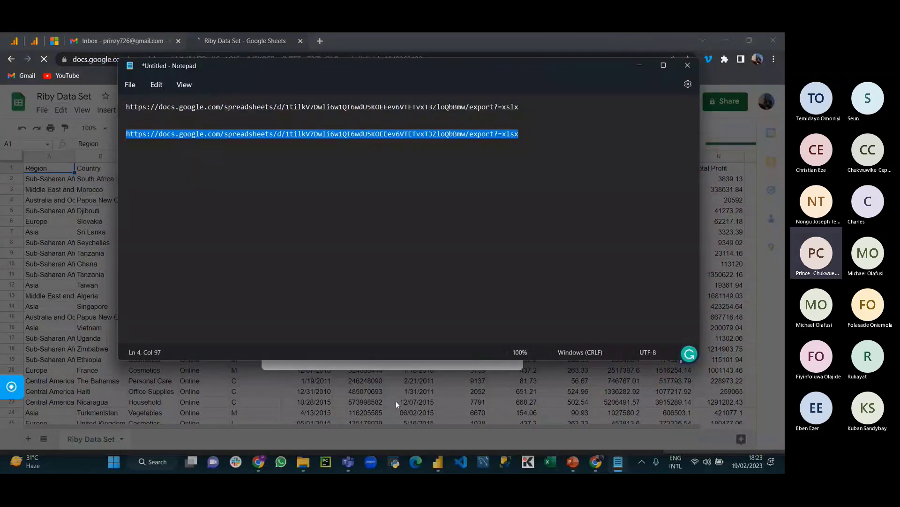
Step: Connect Power BI to the corrected export URL through Get data > Web
{"action": "left_click", "coordinate": [436, 463]}
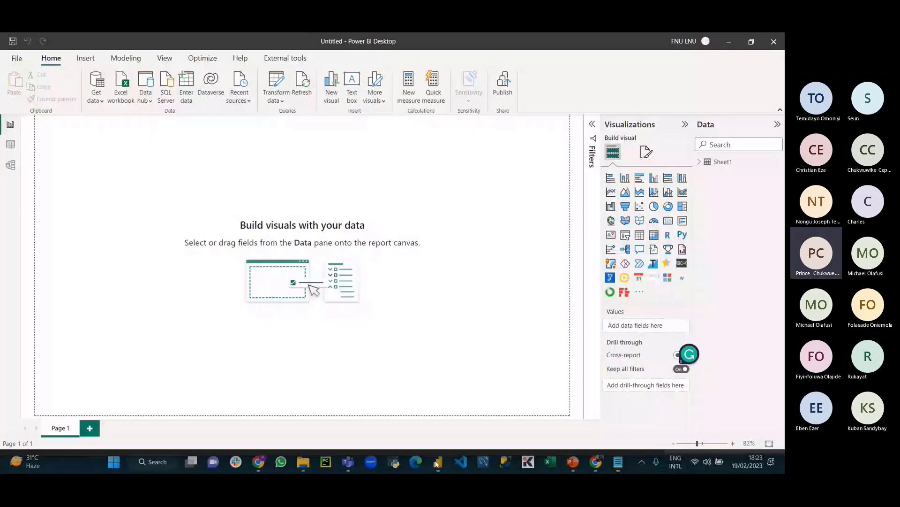
{"action": "left_click", "coordinate": [96, 97]}
{"action": "left_click", "coordinate": [120, 246]}
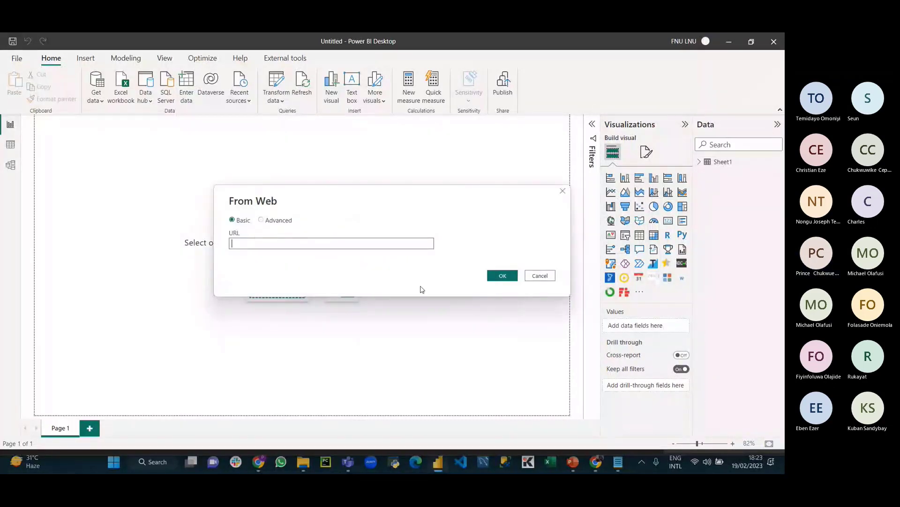
{"action": "key", "text": "ctrl+v"}
{"action": "left_click", "coordinate": [498, 277]}
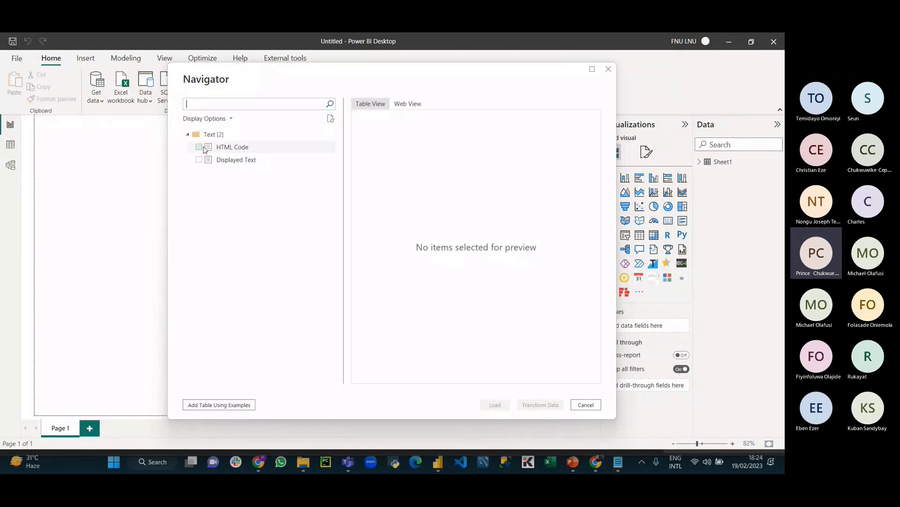
Step: Preview the HTML Code result in Web View and tick Displayed Text, revealing a Google sign-in page
{"action": "left_click", "coordinate": [199, 147]}
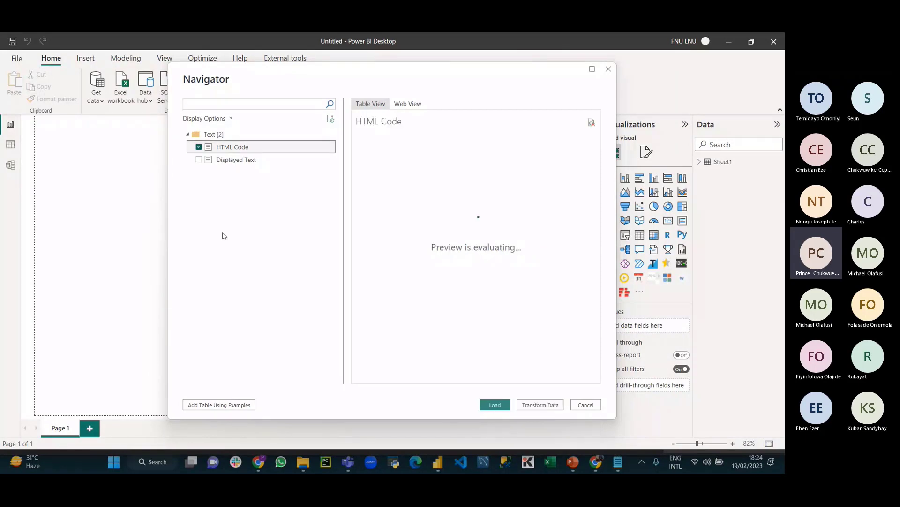
{"action": "left_click", "coordinate": [401, 103]}
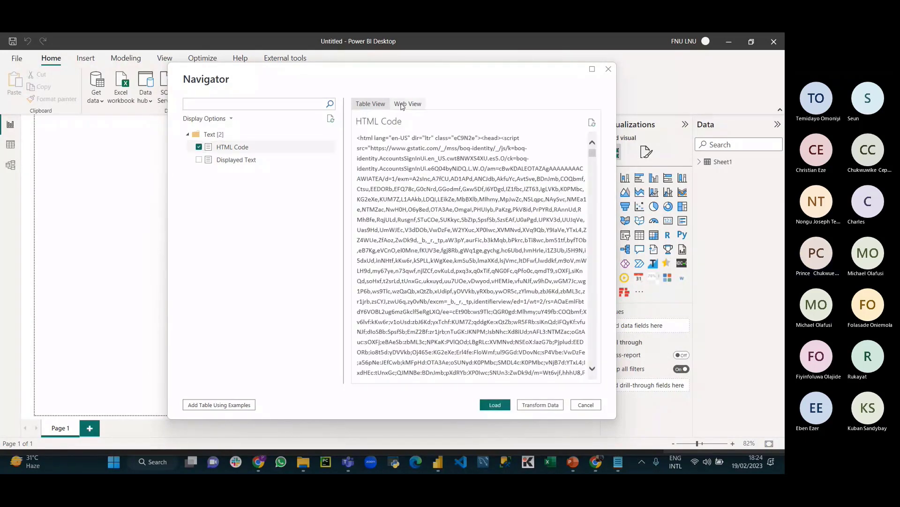
{"action": "left_click", "coordinate": [199, 159]}
Step: Cancel the Navigator, open Google Sheets home from the Gmail apps grid, and close the Riby Data Set tab
{"action": "left_click", "coordinate": [609, 69]}
{"action": "key", "text": "alt+Tab"}
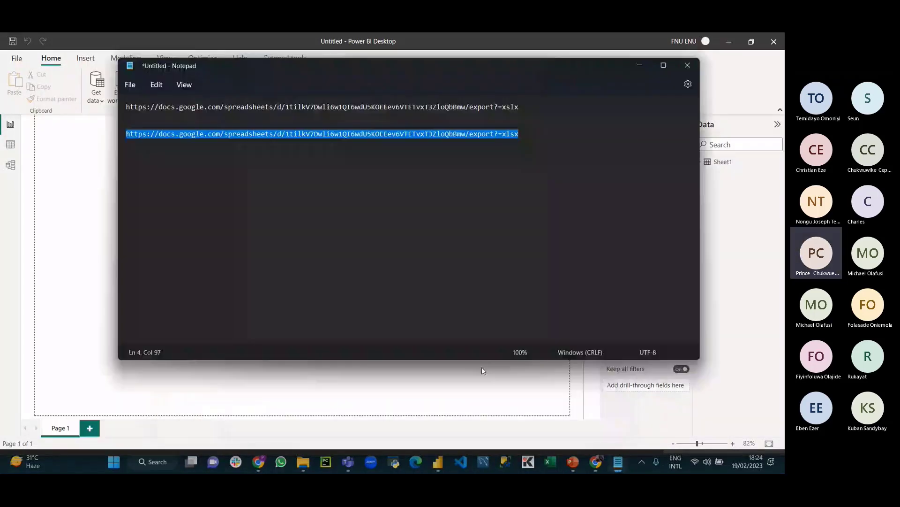
{"action": "left_click", "coordinate": [688, 355]}
{"action": "left_click", "coordinate": [596, 462]}
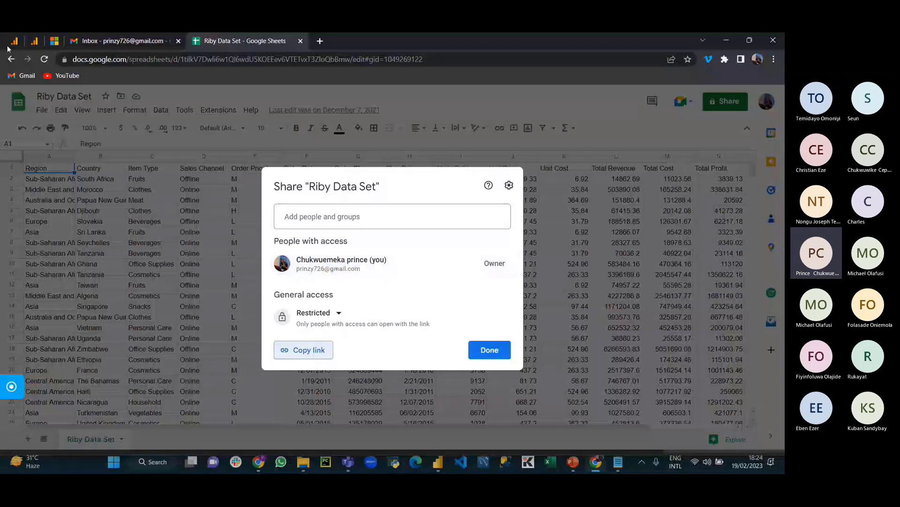
{"action": "left_click", "coordinate": [108, 40]}
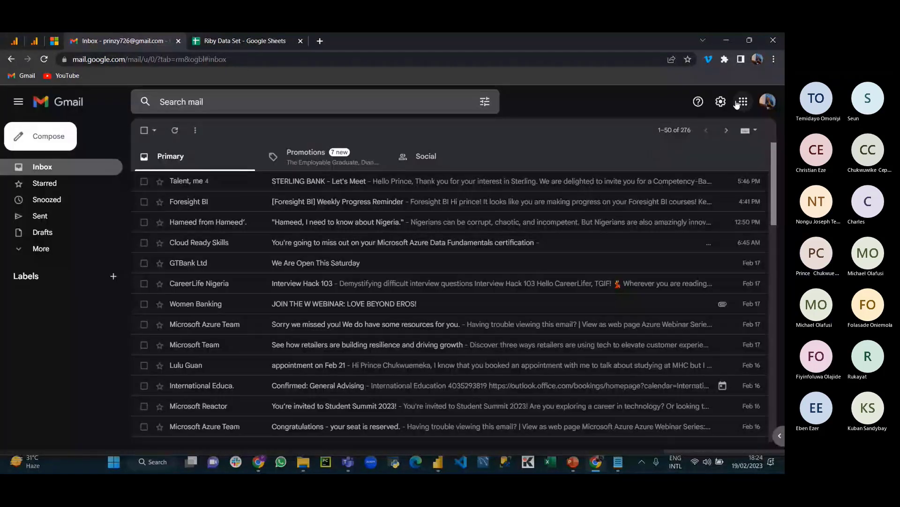
{"action": "left_click", "coordinate": [743, 102]}
{"action": "scroll", "coordinate": [749, 251], "scroll_direction": "down", "scroll_amount": 5}
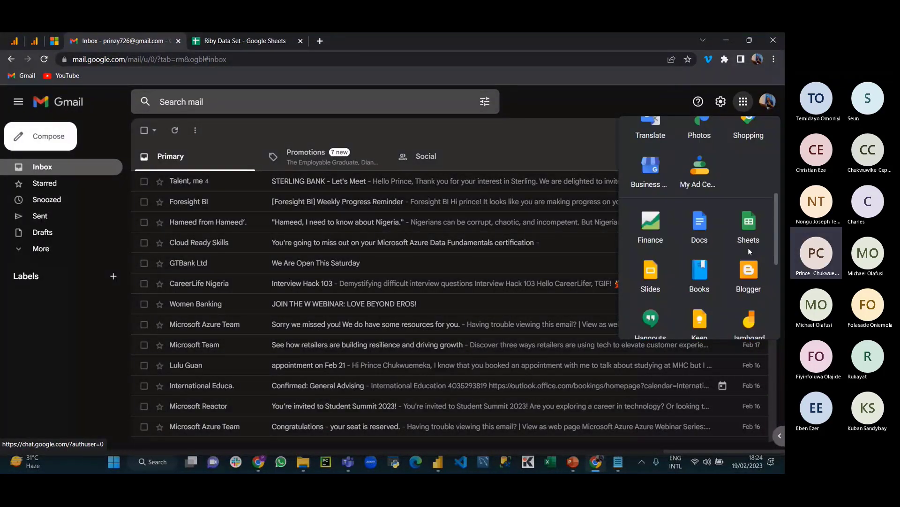
{"action": "left_click", "coordinate": [749, 225]}
{"action": "left_click", "coordinate": [404, 42]}
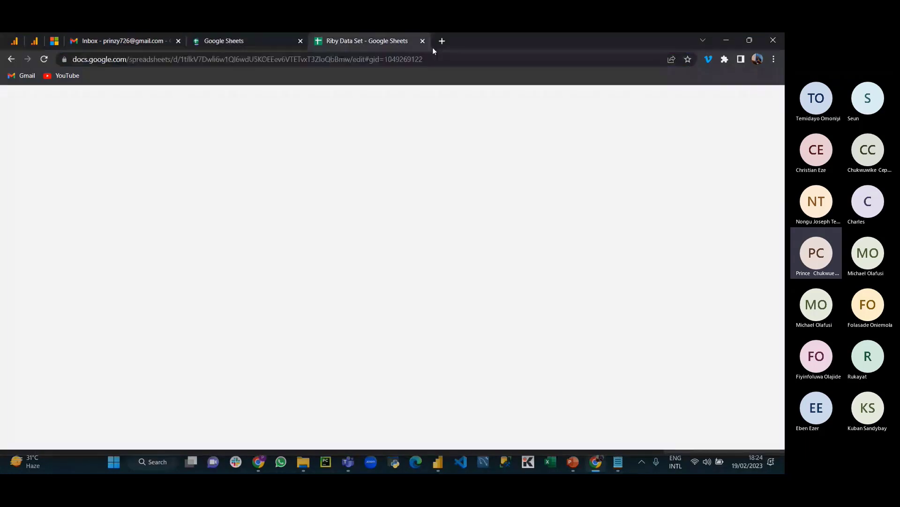
{"action": "key", "text": "ctrl+w"}
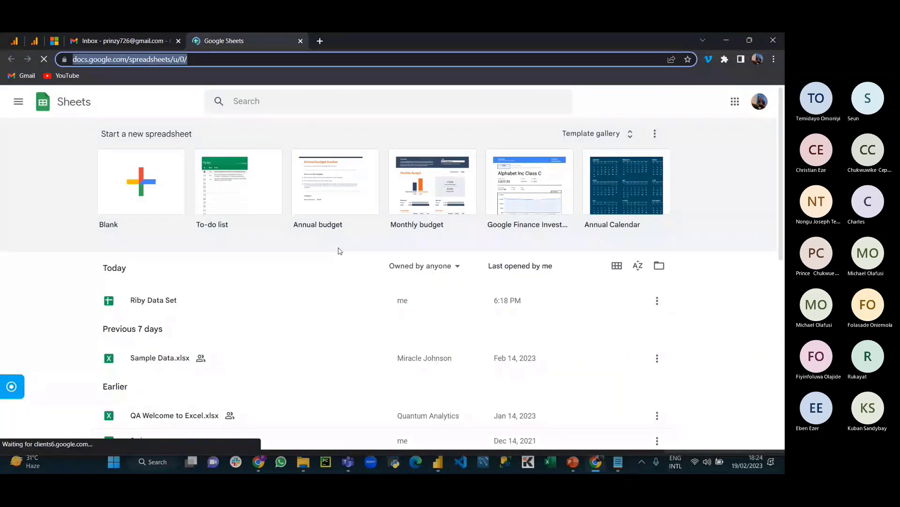
Step: Open Sample Data -F and D.xlsx and copy its sharing link via File > Share > Share with others
{"action": "scroll", "coordinate": [224, 334], "scroll_direction": "down", "scroll_amount": 8}
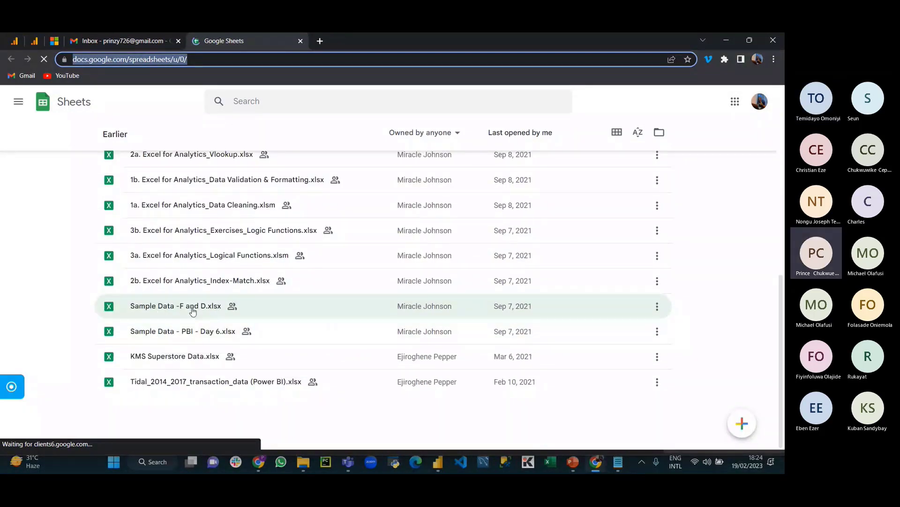
{"action": "left_click", "coordinate": [188, 311]}
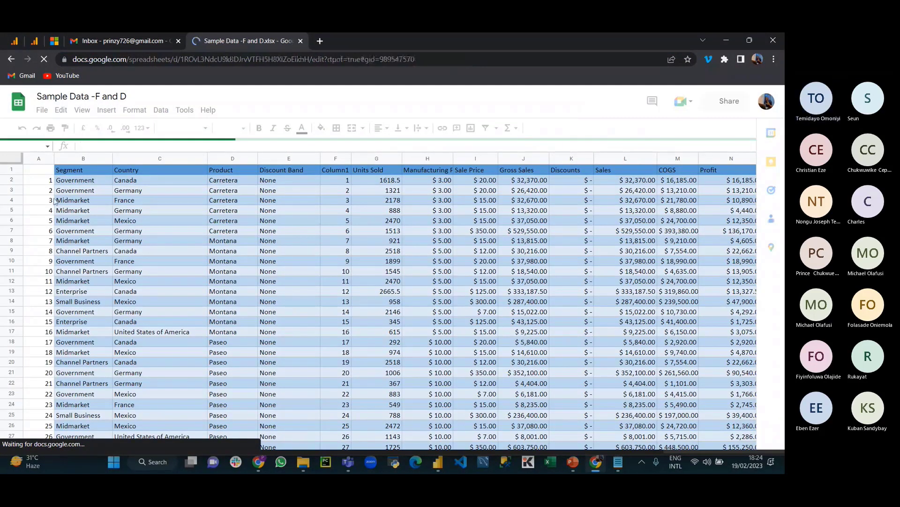
{"action": "left_click", "coordinate": [42, 111]}
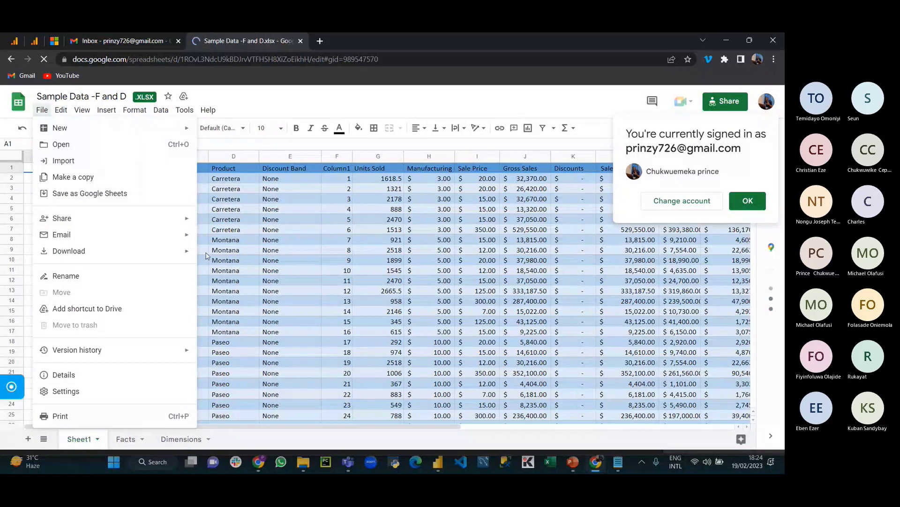
{"action": "mouse_move", "coordinate": [139, 222]}
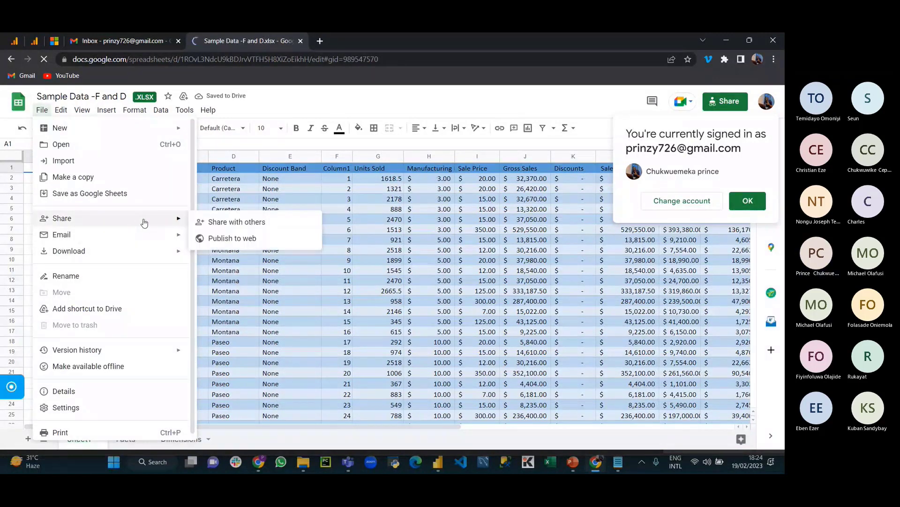
{"action": "left_click", "coordinate": [225, 223]}
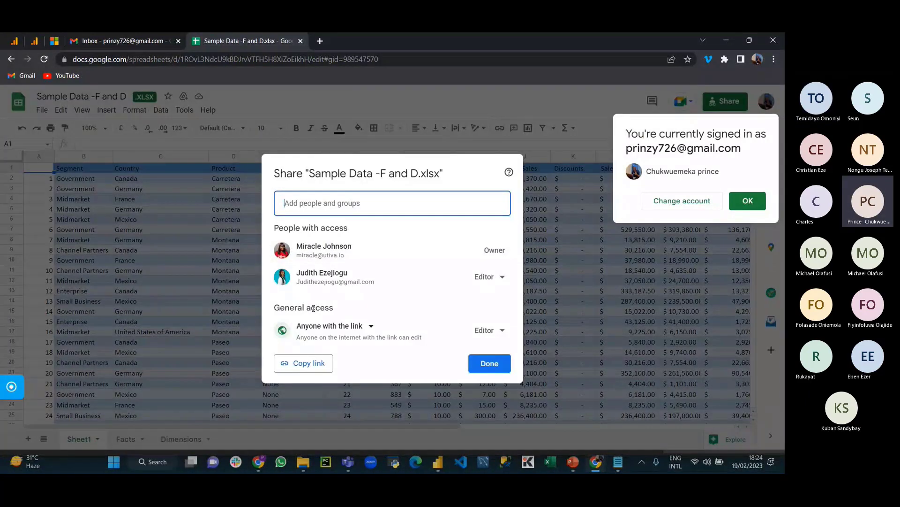
{"action": "left_click", "coordinate": [303, 363]}
Step: Paste the Sample Data sharing link on a new Notepad line and replace its edit parameters with 'export?='
{"action": "key", "text": "alt+Tab"}
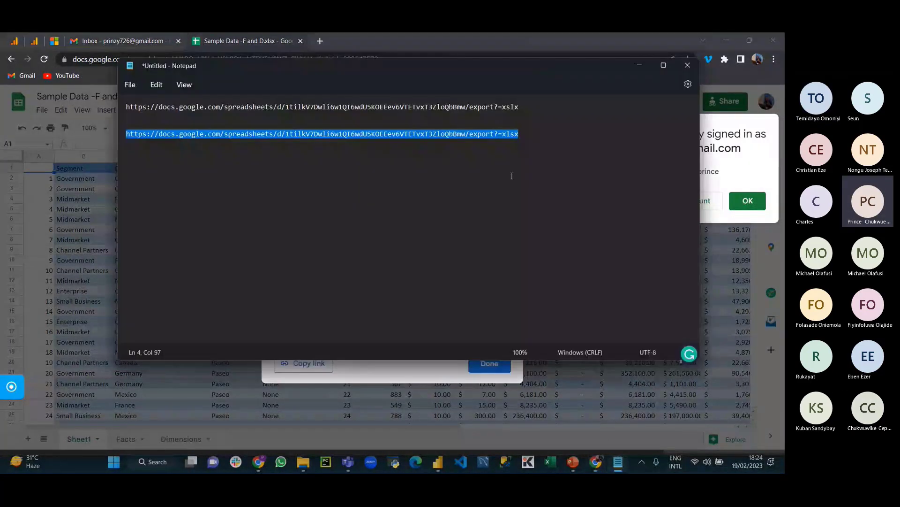
{"action": "left_click", "coordinate": [511, 174]}
{"action": "key", "text": "Return"}
{"action": "key", "text": "Return"}
{"action": "key", "text": "ctrl+v"}
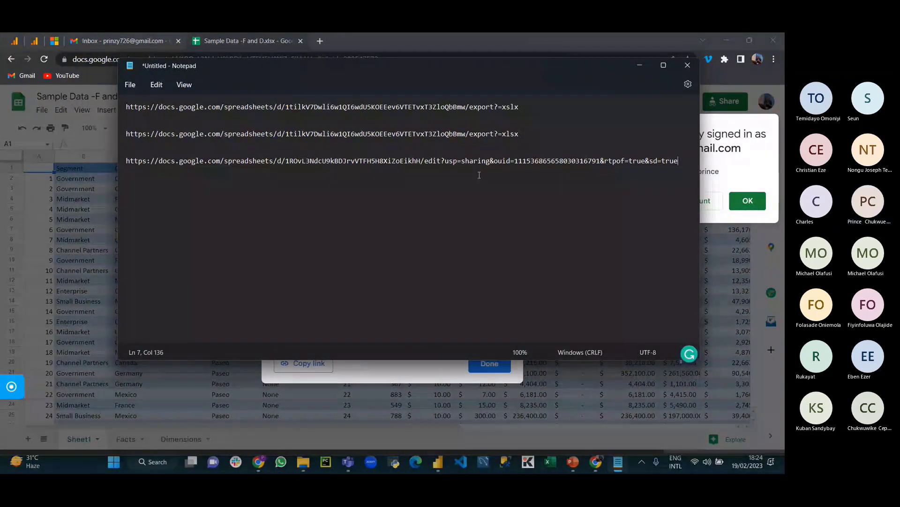
{"action": "left_click", "coordinate": [425, 160]}
{"action": "left_click_drag", "start_coordinate": [425, 161], "coordinate": [676, 170]}
{"action": "key", "text": "BackSpace"}
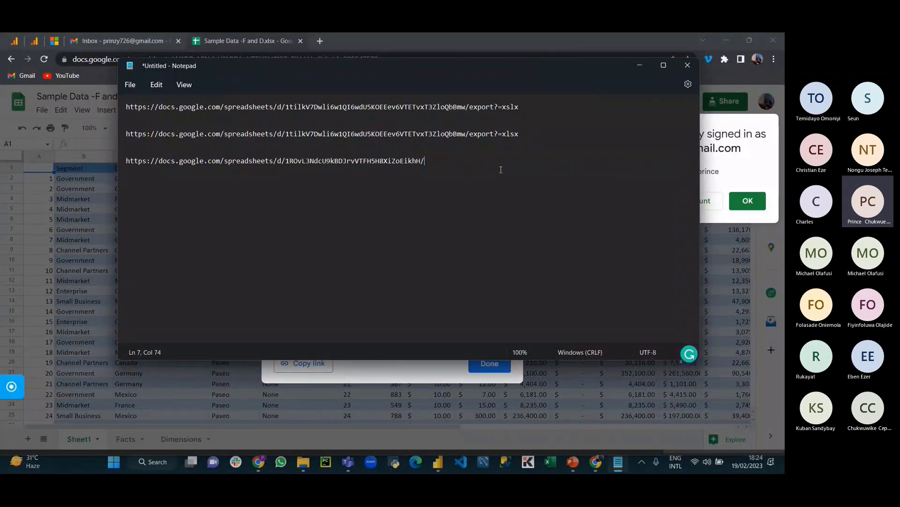
{"action": "type", "text": "e"}
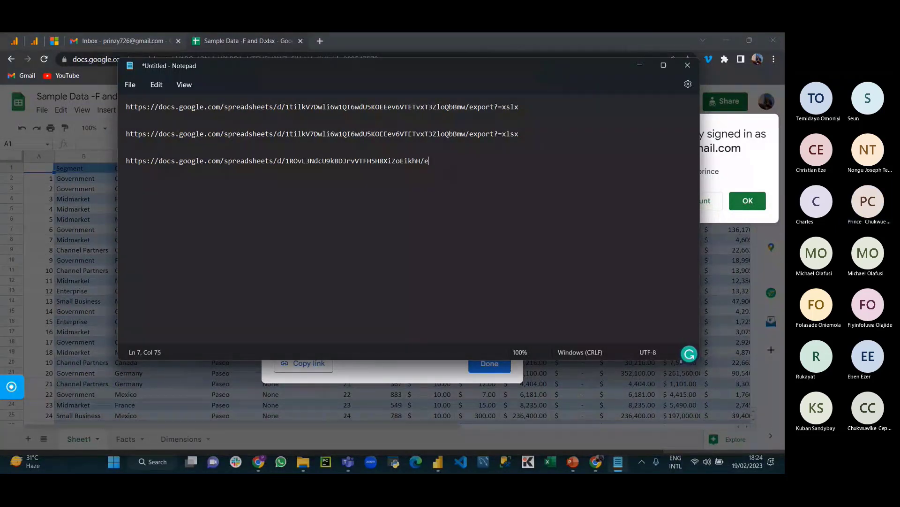
{"action": "type", "text": "xport?="}
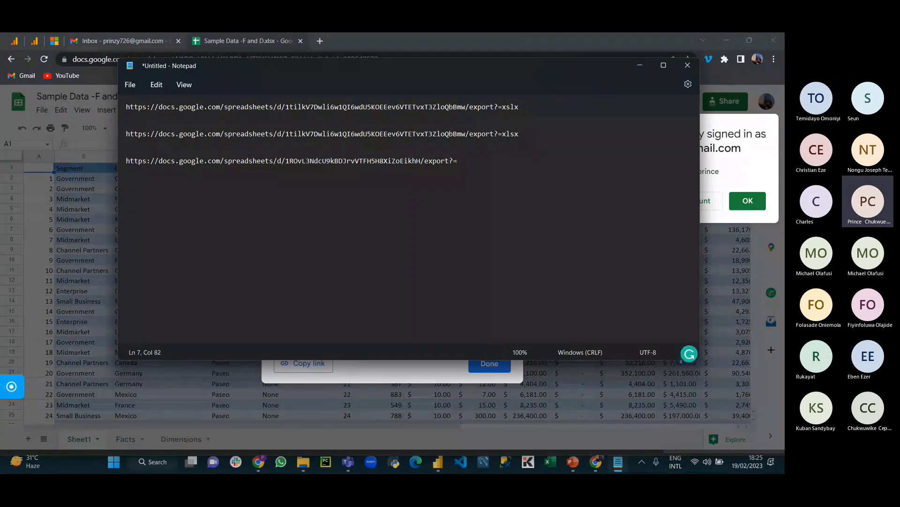
Step: Complete the link with 'xlsx' and select the whole rewritten export URL
{"action": "key", "text": "alt+Tab"}
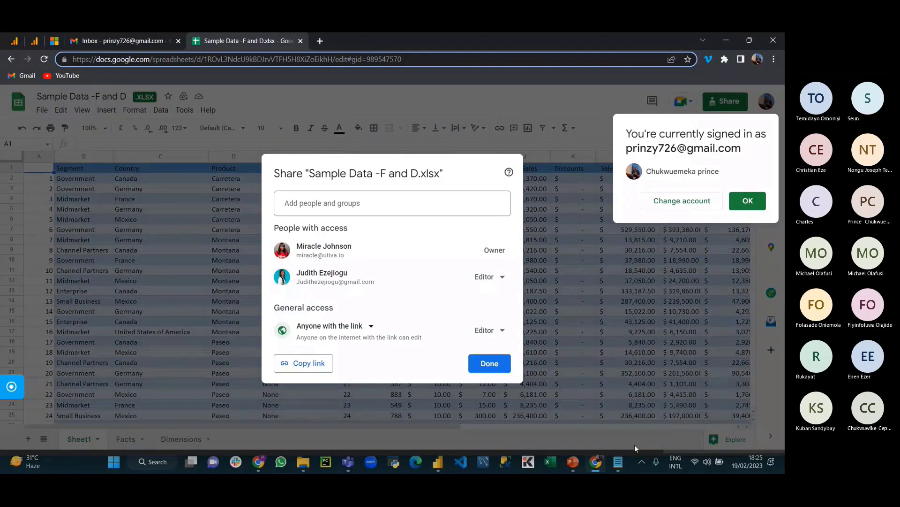
{"action": "left_click", "coordinate": [620, 465]}
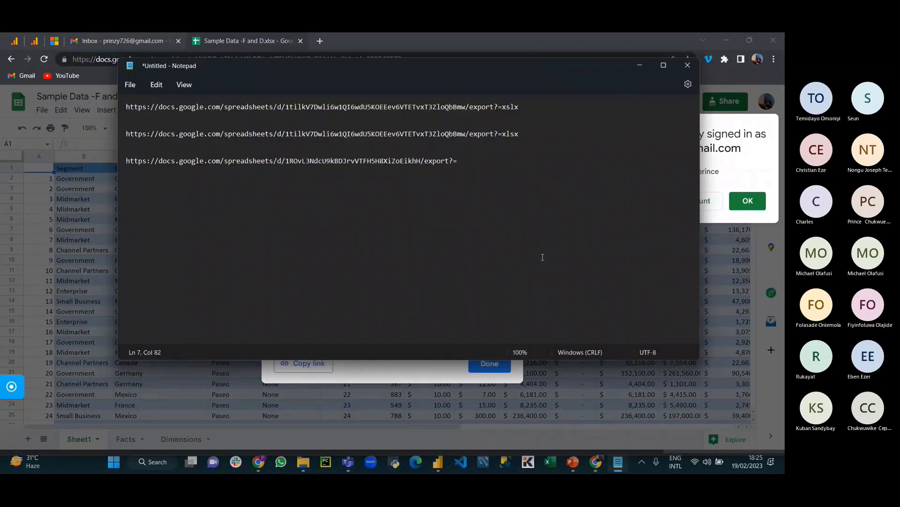
{"action": "type", "text": "xlsx"}
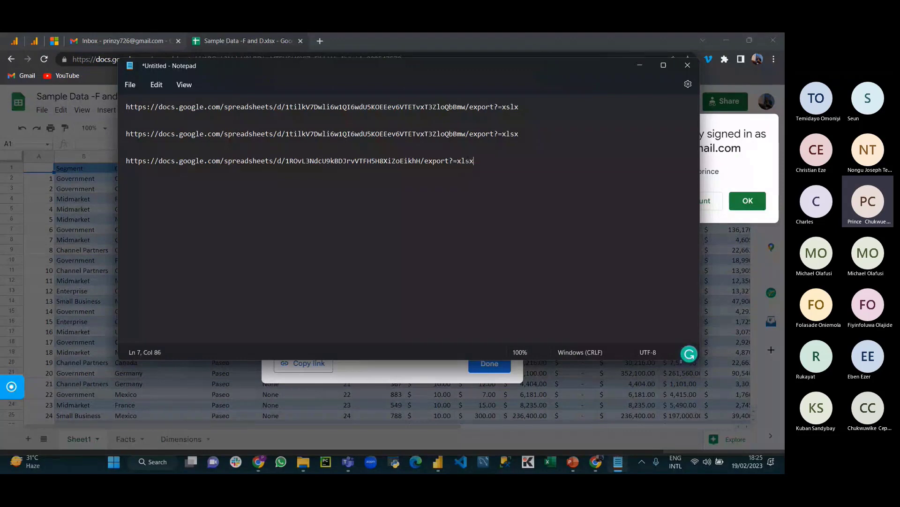
{"action": "triple_click", "coordinate": [475, 158]}
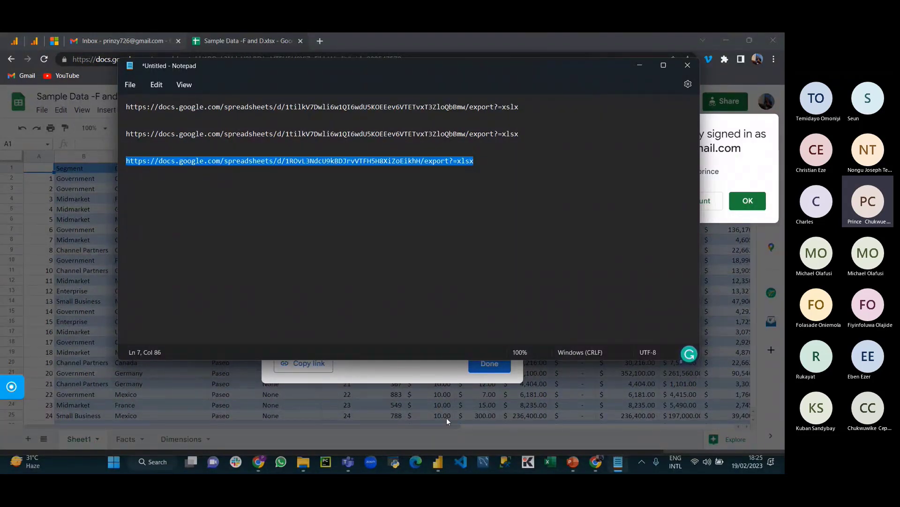
{"action": "left_click", "coordinate": [438, 463]}
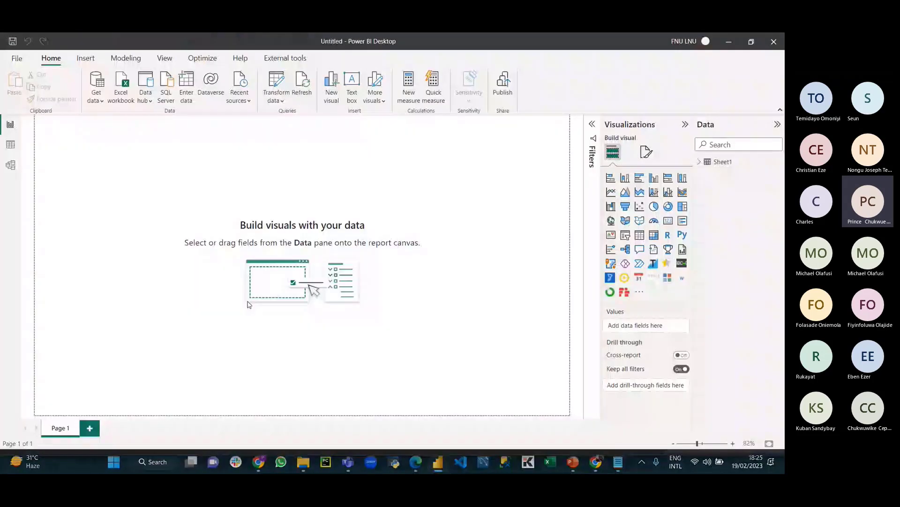
Step: Connect Power BI to the Sample Data export link ending =xlsx via Get data > Web
{"action": "left_click", "coordinate": [97, 100]}
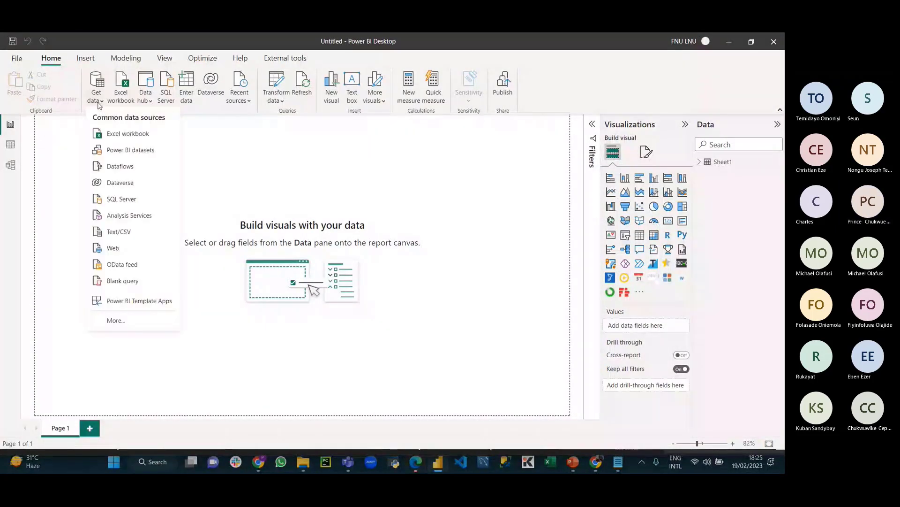
{"action": "left_click", "coordinate": [127, 247]}
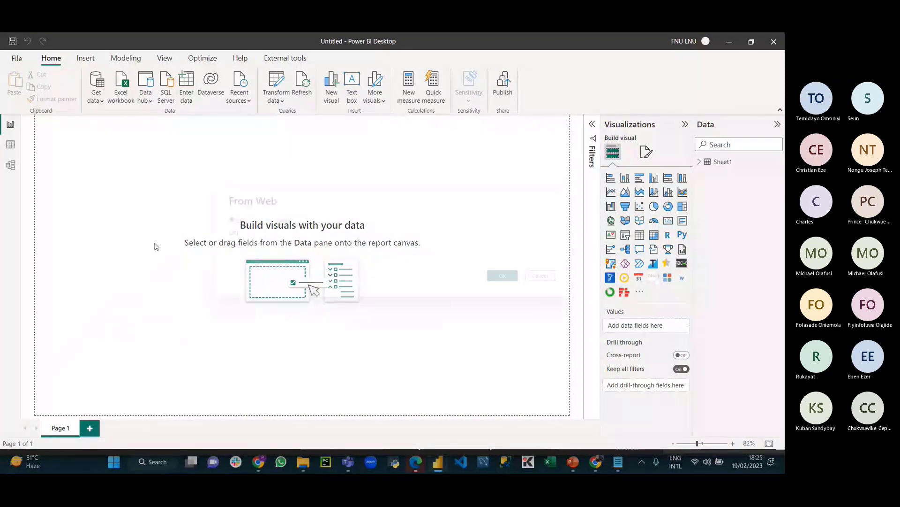
{"action": "key", "text": "ctrl+v"}
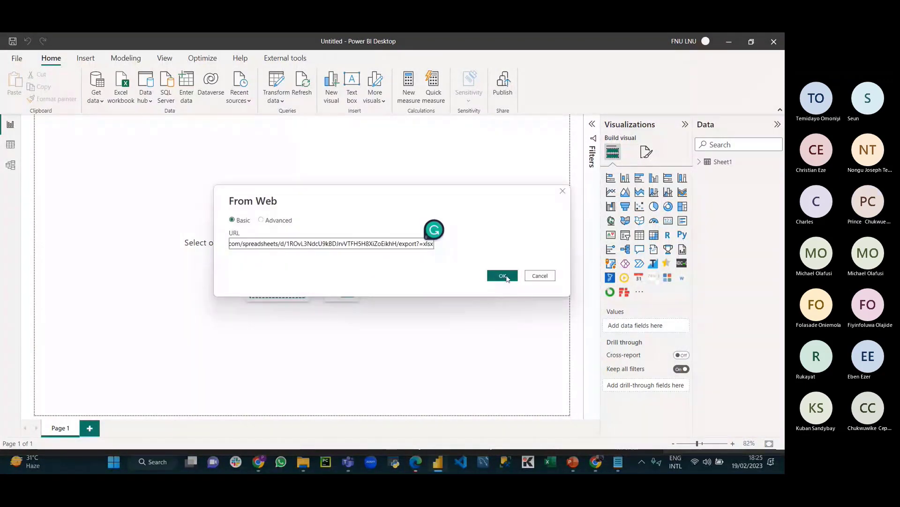
{"action": "left_click", "coordinate": [503, 276]}
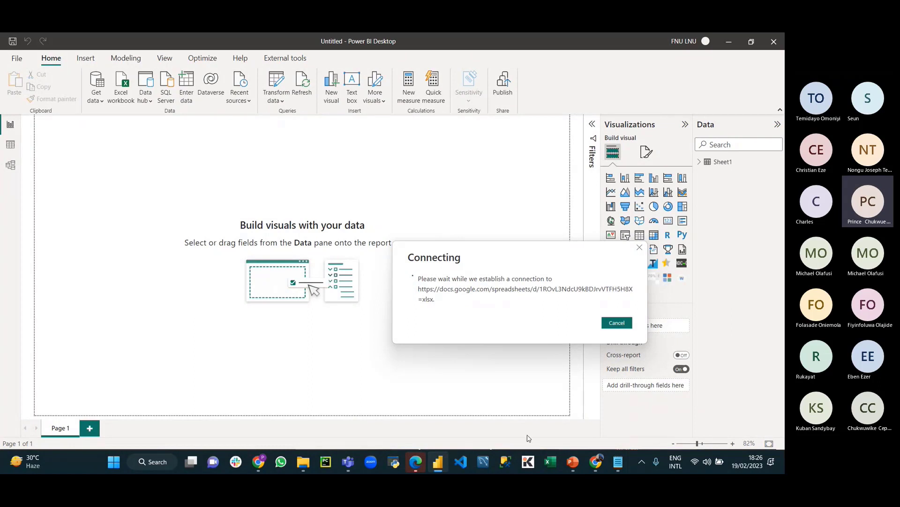
Step: Check the network, cancel the stalled Connecting dialog, and pick Get data > Web again
{"action": "mouse_move", "coordinate": [600, 463]}
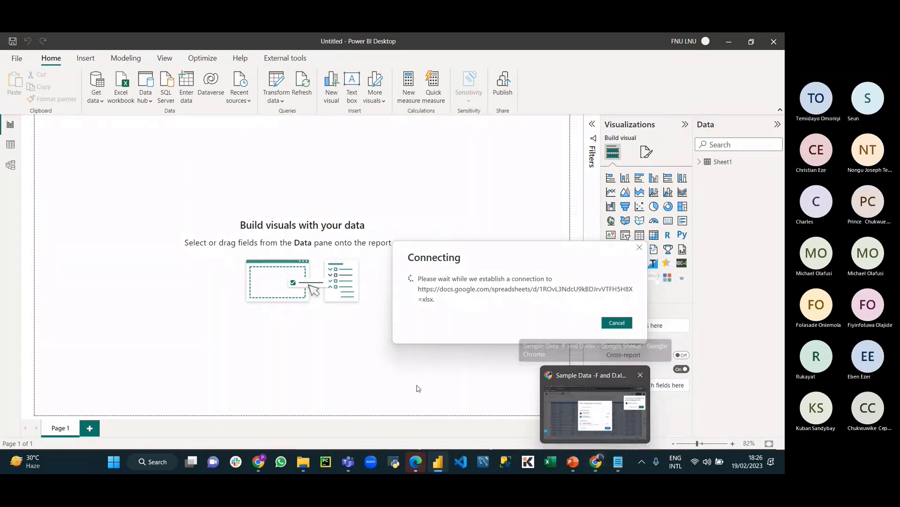
{"action": "left_click_drag", "start_coordinate": [548, 252], "coordinate": [357, 161]}
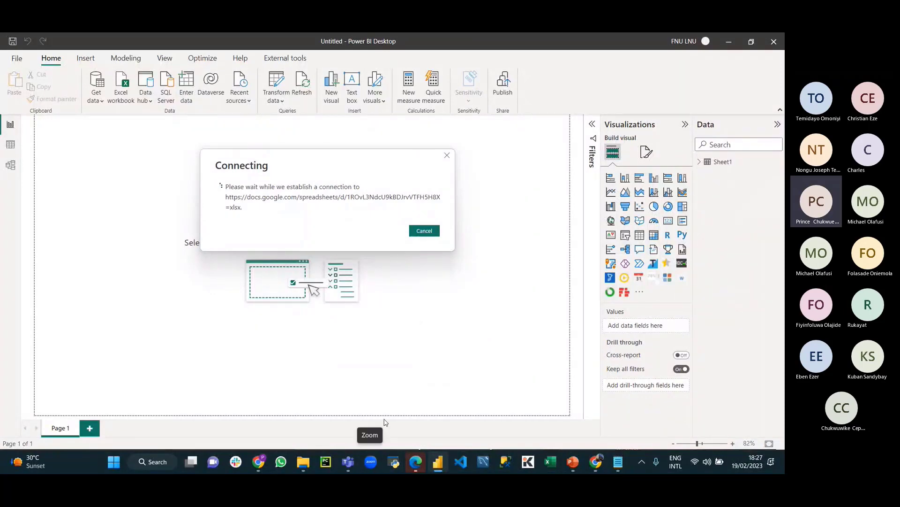
{"action": "mouse_move", "coordinate": [416, 466]}
{"action": "mouse_move", "coordinate": [404, 389]}
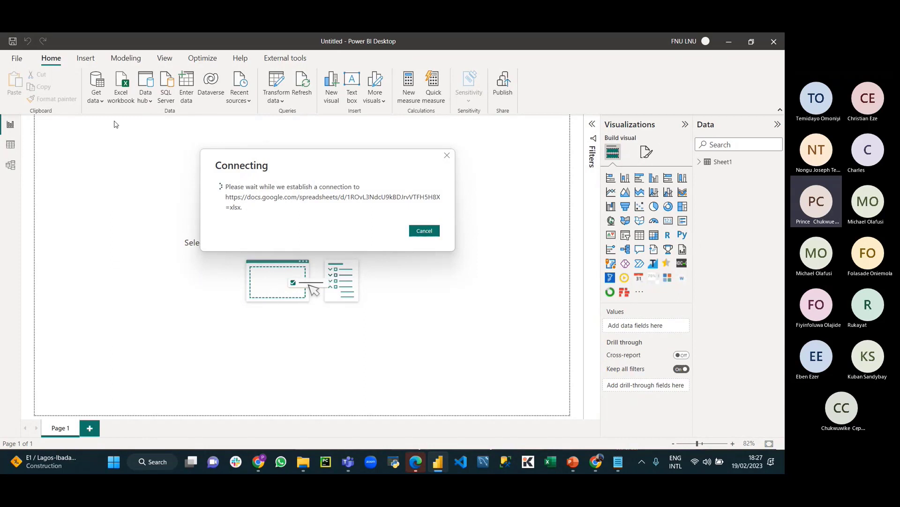
{"action": "left_click", "coordinate": [697, 461]}
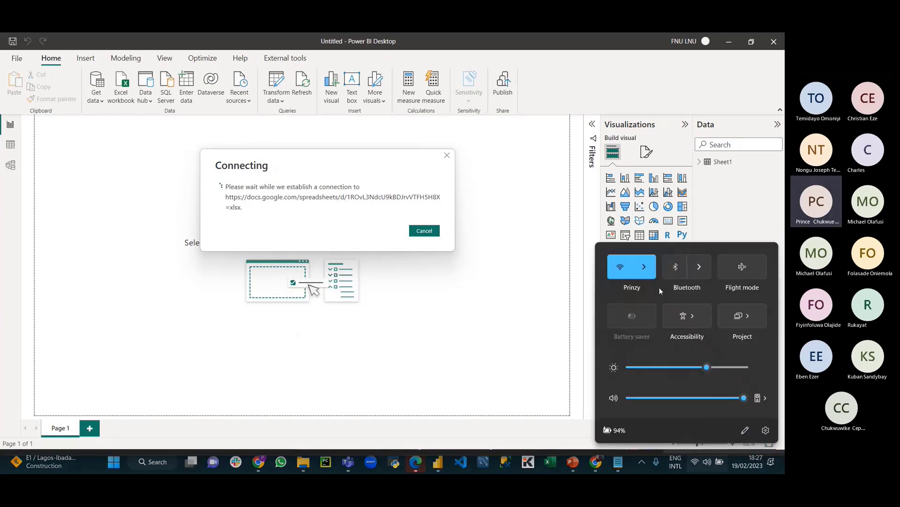
{"action": "left_click", "coordinate": [539, 332]}
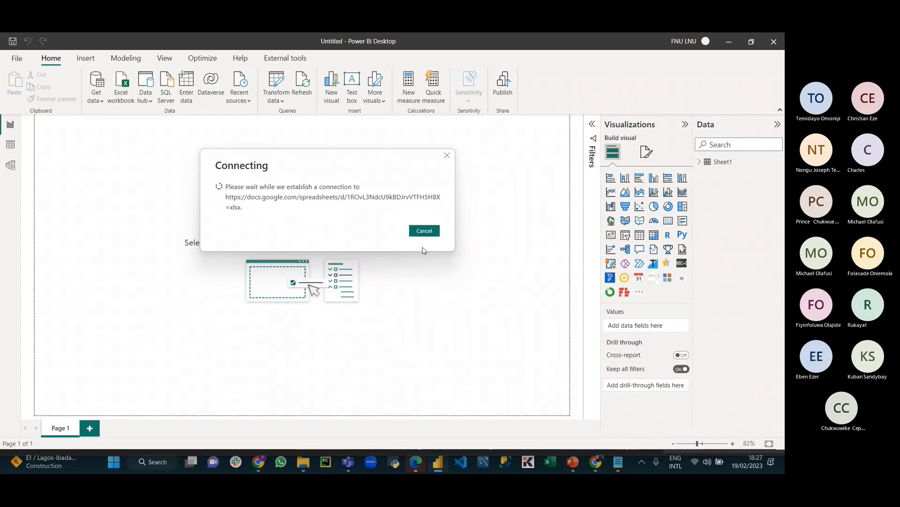
{"action": "left_click", "coordinate": [425, 230]}
{"action": "left_click", "coordinate": [96, 96]}
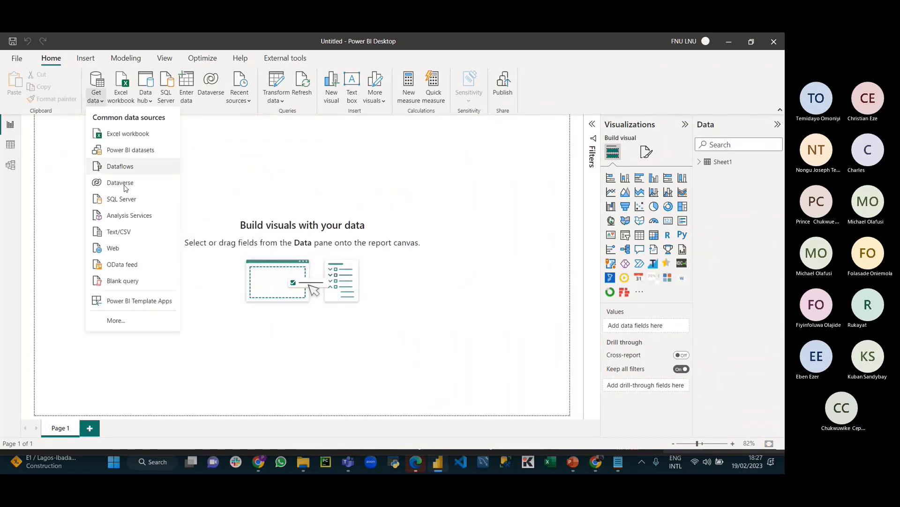
{"action": "left_click", "coordinate": [122, 255]}
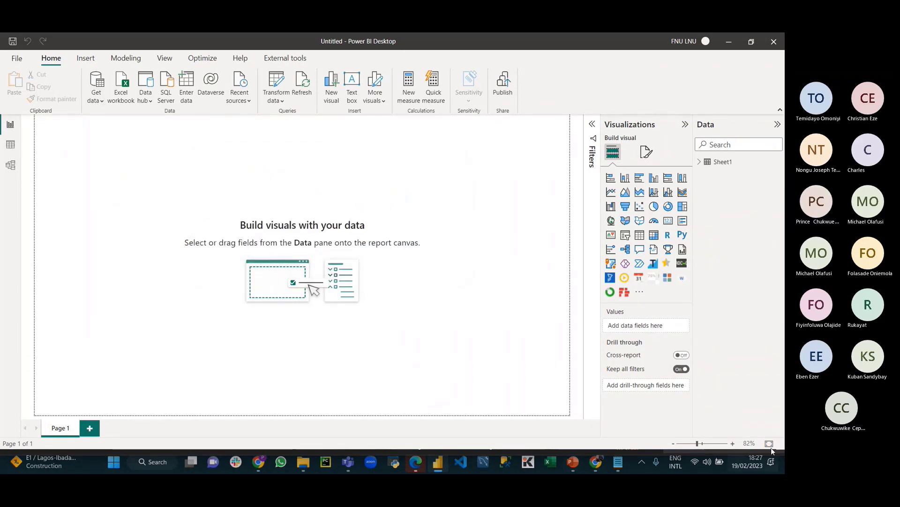
Step: Retry the From Web connection with the pasted export URL, then bring up Edge while it connects
{"action": "mouse_move", "coordinate": [592, 462]}
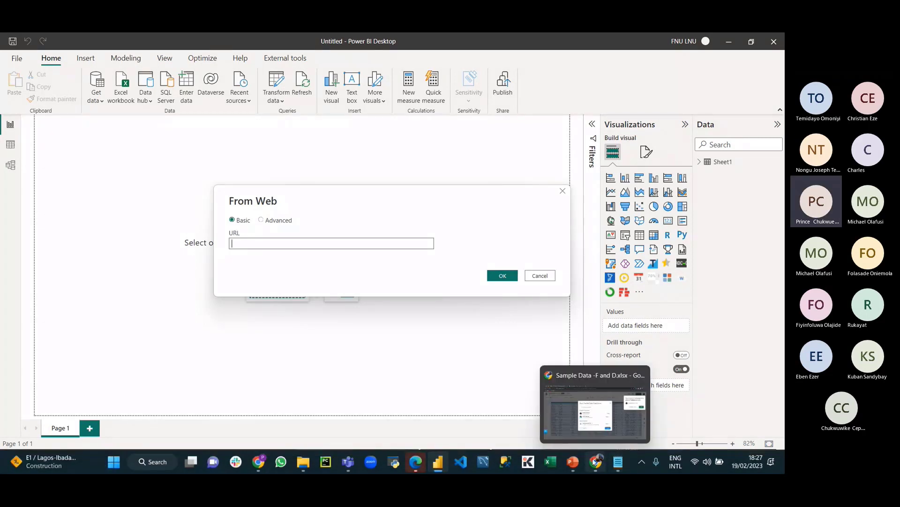
{"action": "key", "text": "ctrl+v"}
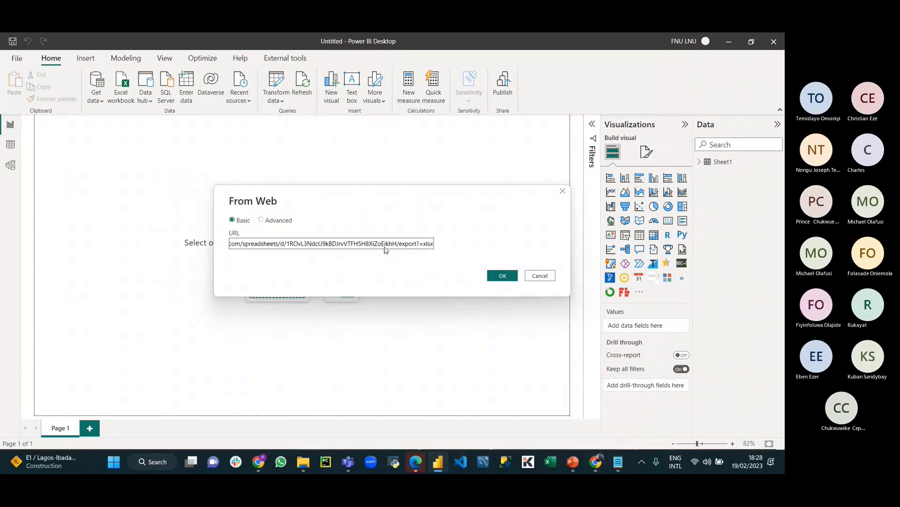
{"action": "left_click", "coordinate": [501, 275]}
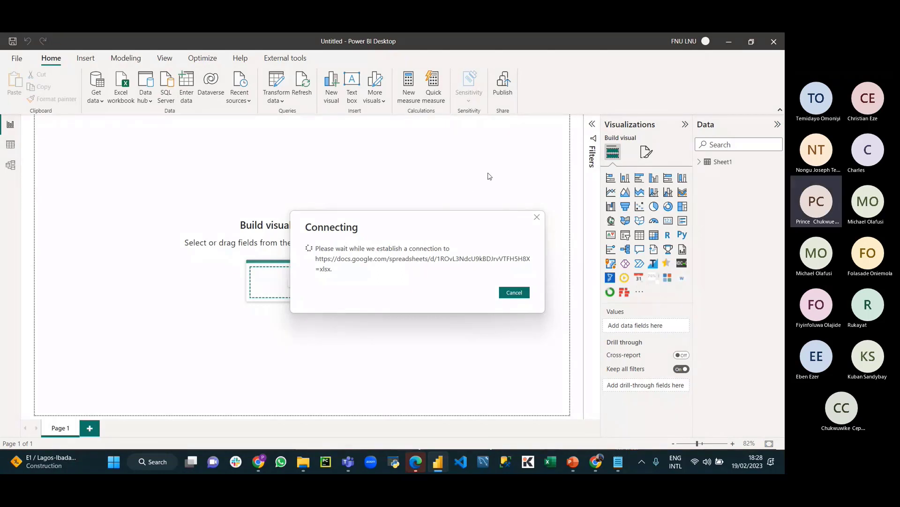
{"action": "left_click", "coordinate": [416, 463]}
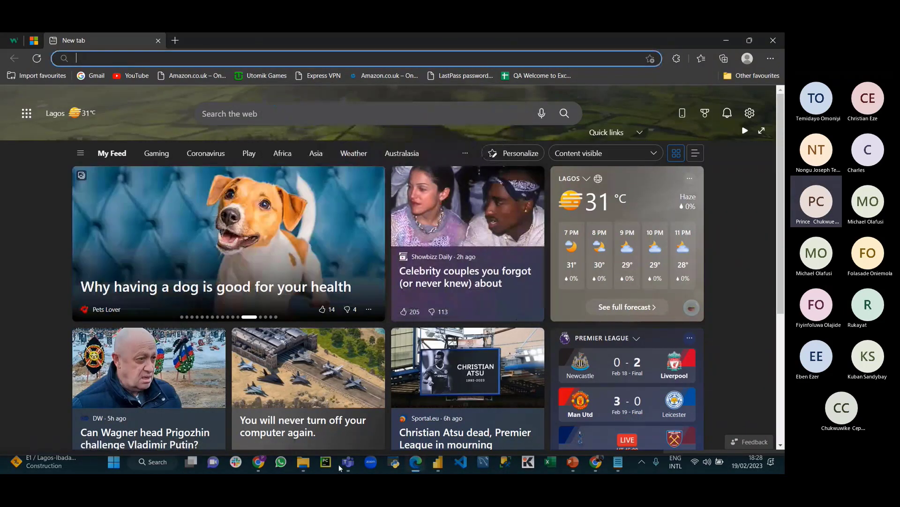
Step: Go to My files > Documents in OneDrive, briefly opening the export-process presentation
{"action": "left_click", "coordinate": [261, 462]}
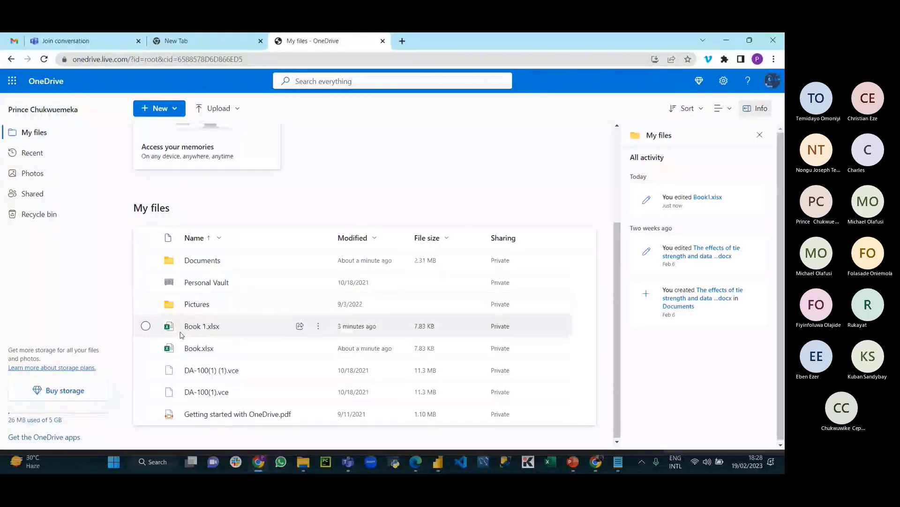
{"action": "left_click", "coordinate": [40, 137]}
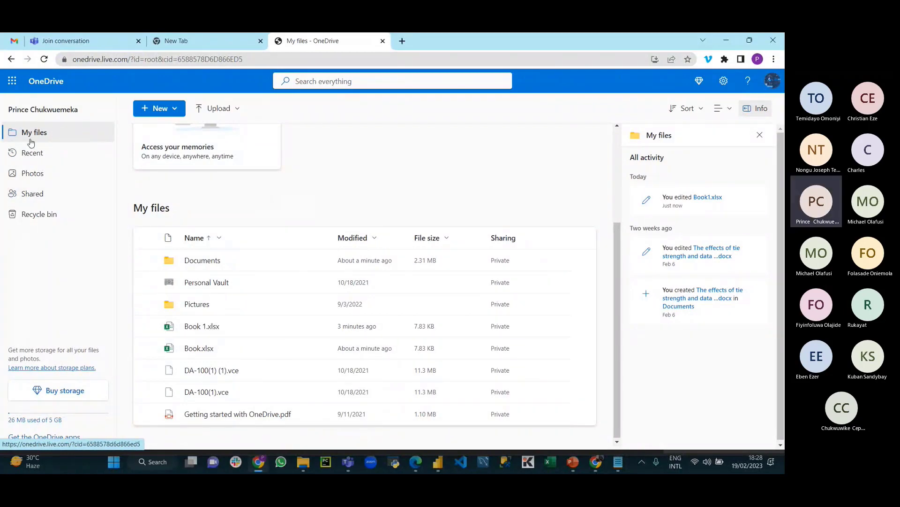
{"action": "left_click", "coordinate": [209, 265]}
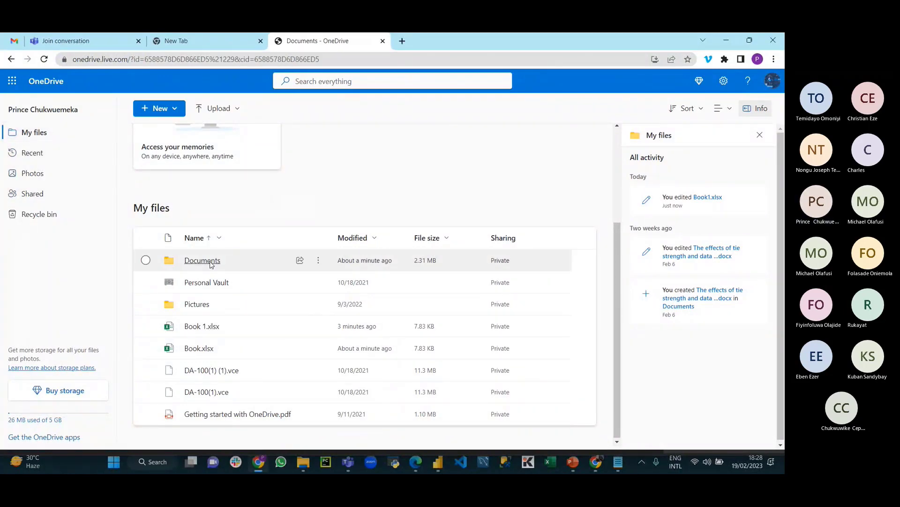
{"action": "left_click", "coordinate": [210, 263]}
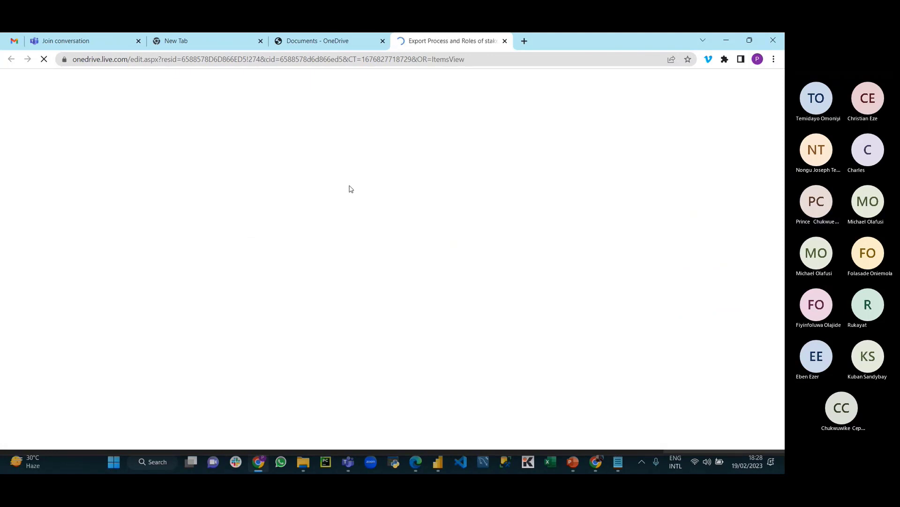
{"action": "left_click", "coordinate": [358, 43]}
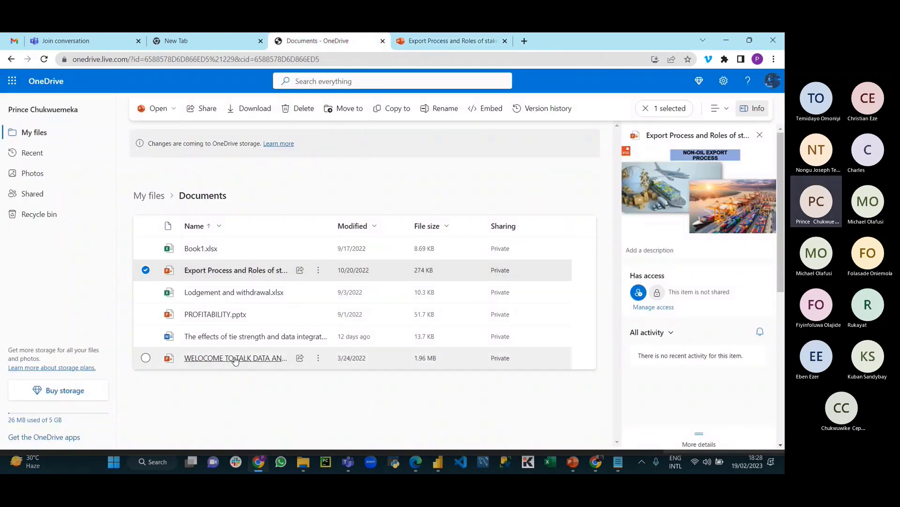
Step: Generate the HTML embed code for Lodgement and withdrawal.xlsx and select the full iframe code
{"action": "right_click", "coordinate": [236, 293]}
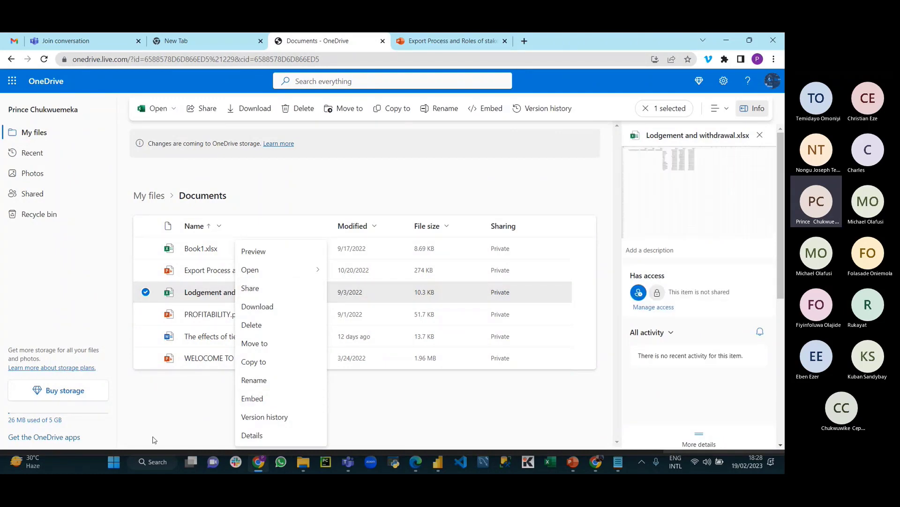
{"action": "key", "text": "Escape"}
{"action": "left_click", "coordinate": [231, 297]}
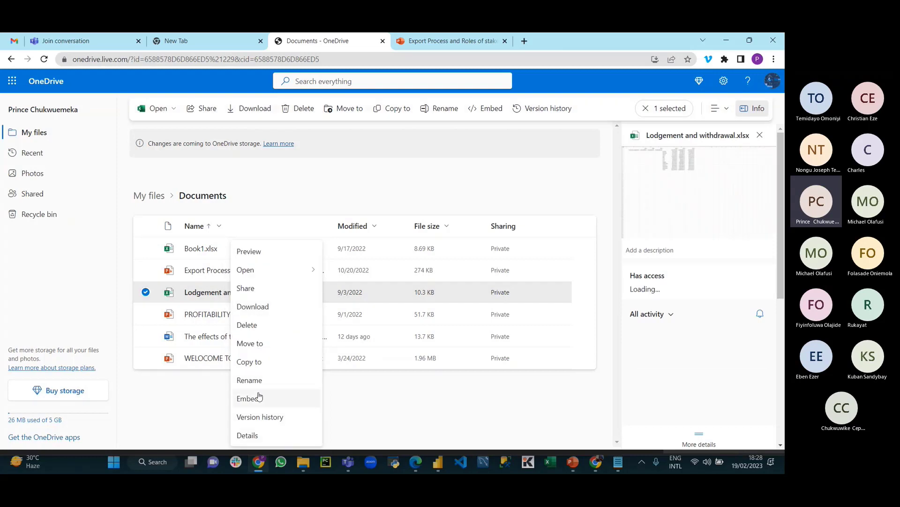
{"action": "key", "text": "Escape"}
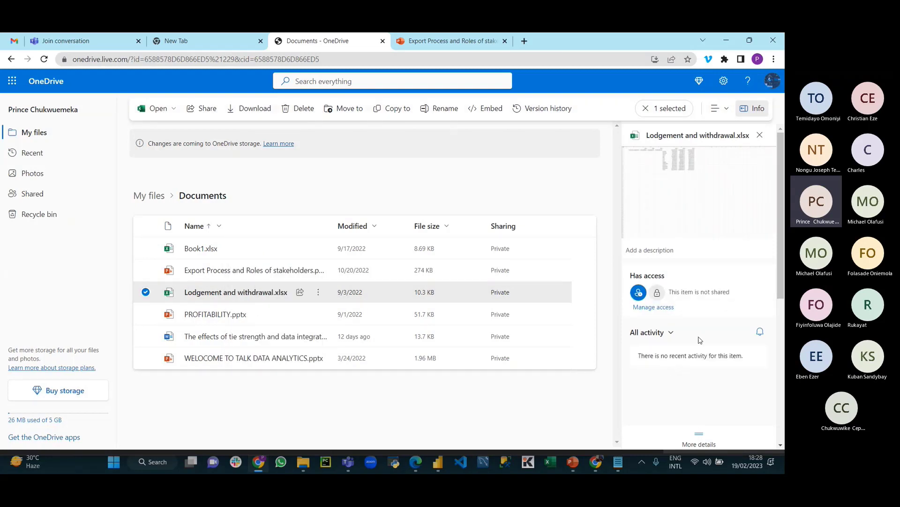
{"action": "left_click_drag", "start_coordinate": [781, 241], "coordinate": [776, 291]}
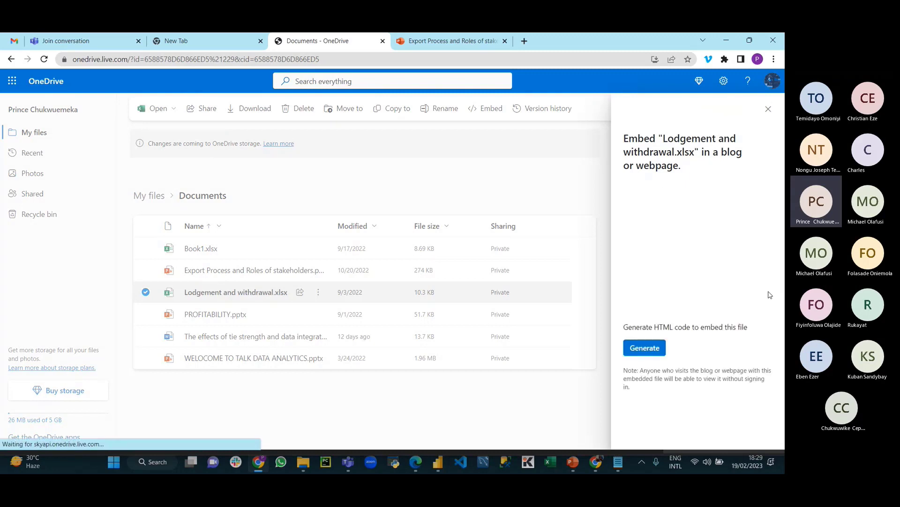
{"action": "left_click", "coordinate": [651, 348]}
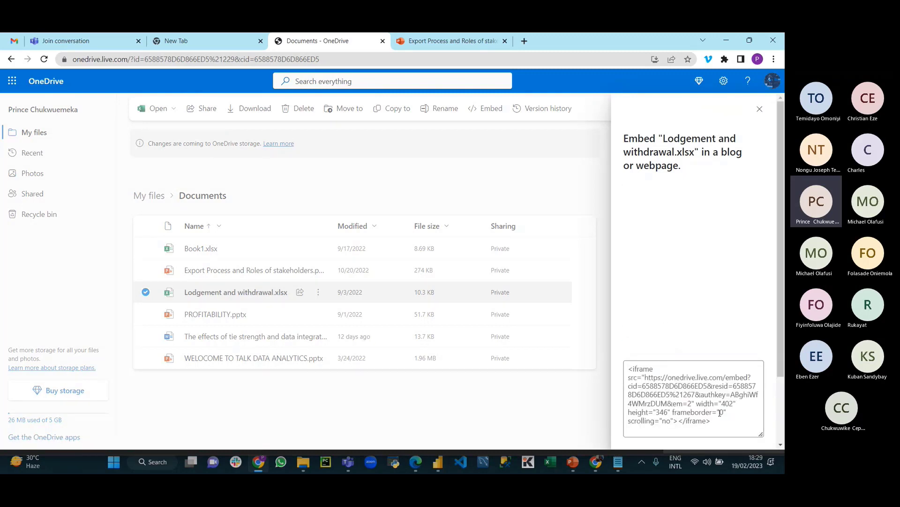
{"action": "scroll", "coordinate": [726, 381], "scroll_direction": "down", "scroll_amount": 2}
{"action": "left_click", "coordinate": [722, 338]}
{"action": "key", "text": "ctrl+c"}
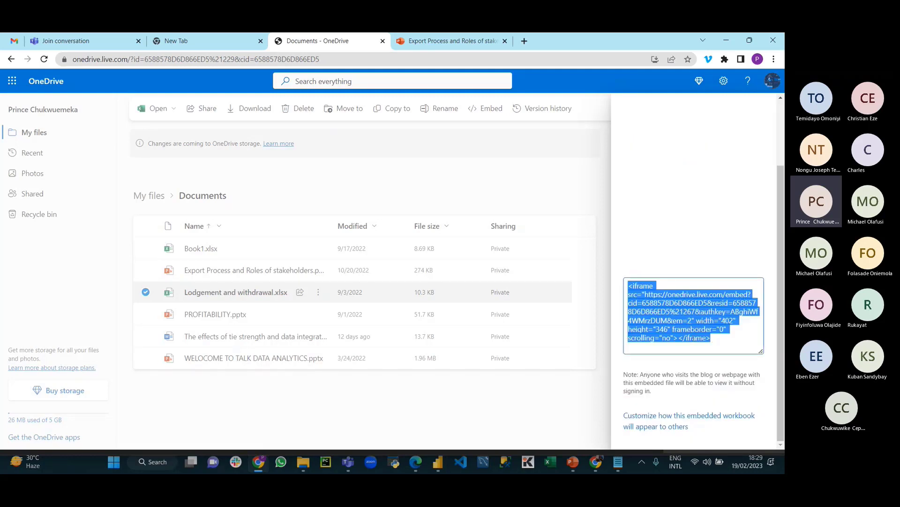
{"action": "scroll", "coordinate": [707, 340], "scroll_direction": "up", "scroll_amount": 2}
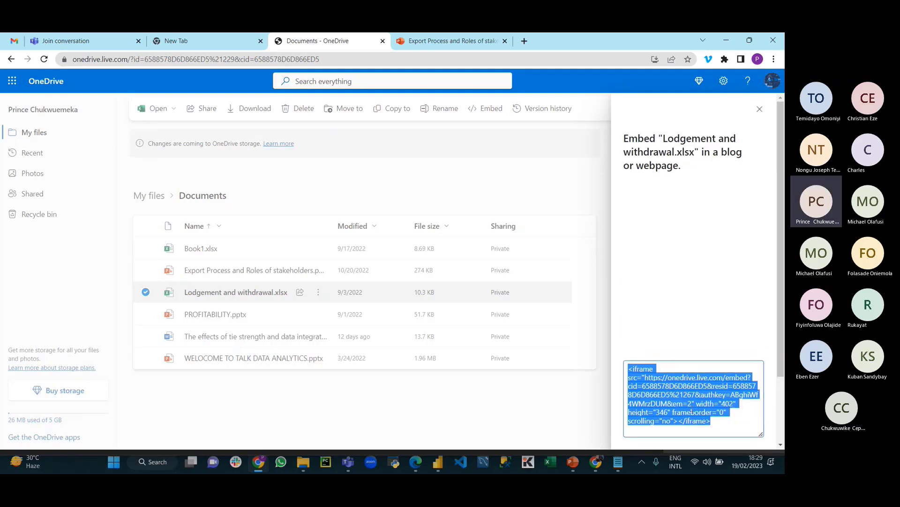
Step: Paste the OneDrive embed code into the notes on a new line below the sheet URLs
{"action": "left_click", "coordinate": [618, 461]}
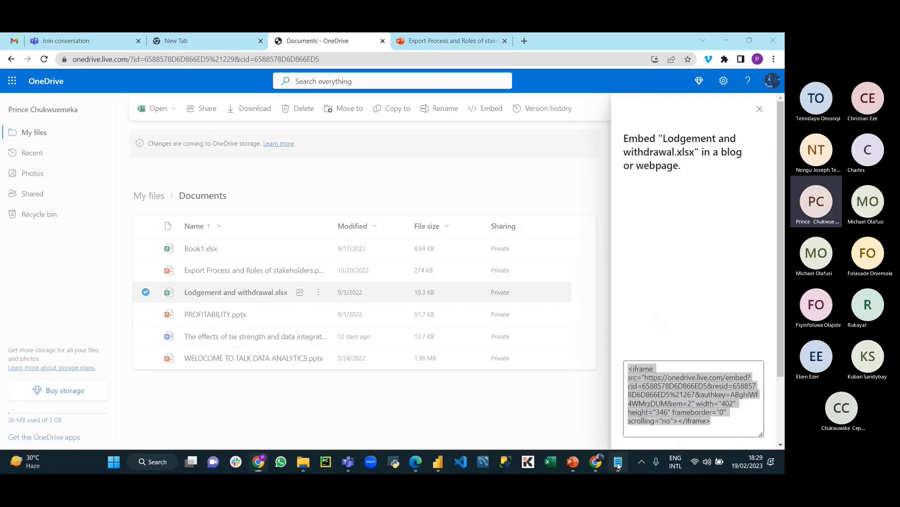
{"action": "key", "text": "Return"}
{"action": "key", "text": "Return"}
{"action": "key", "text": "Return"}
{"action": "key", "text": "Return"}
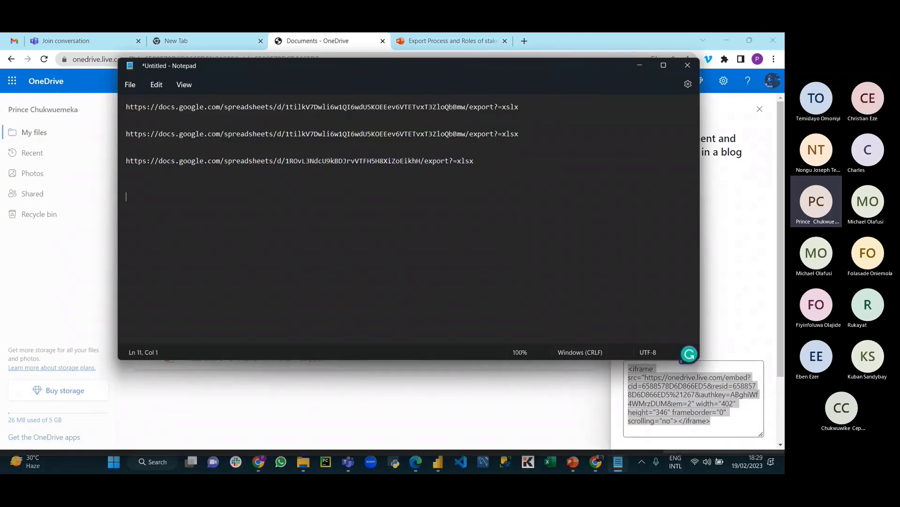
{"action": "key", "text": "ctrl+v"}
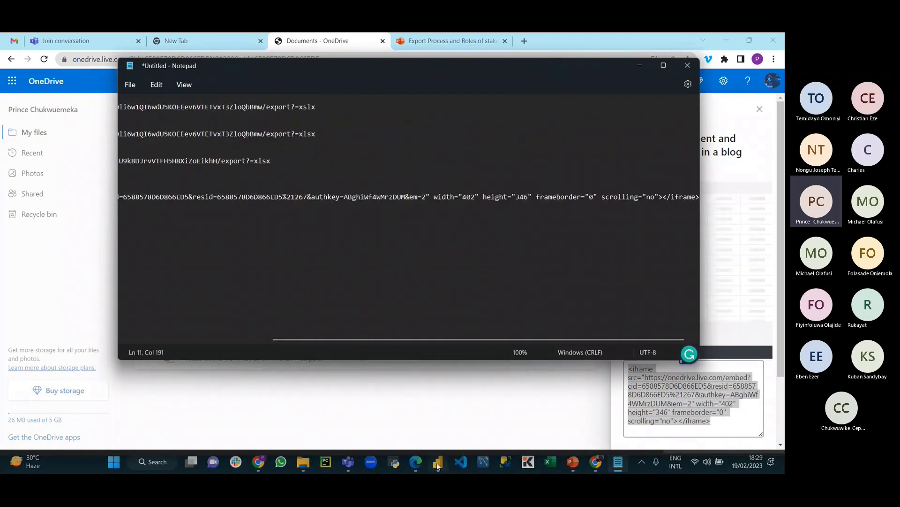
{"action": "left_click", "coordinate": [438, 463]}
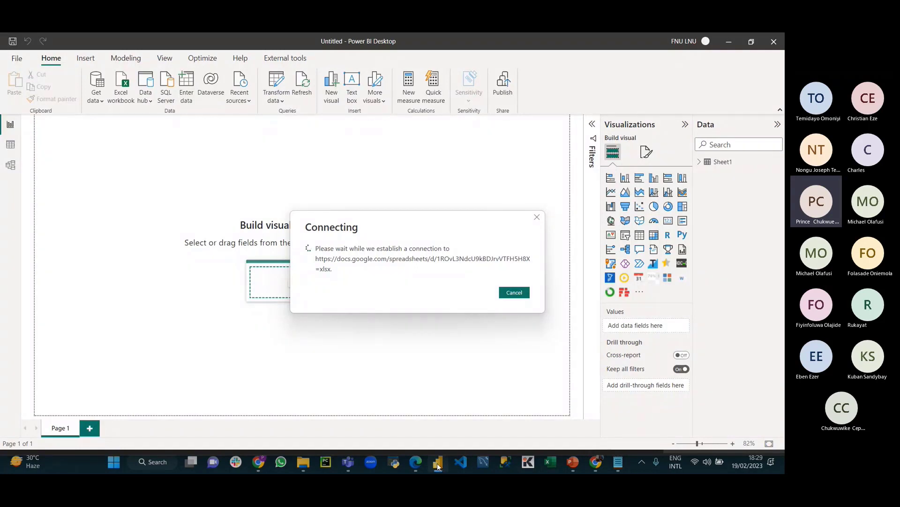
{"action": "left_click", "coordinate": [618, 463]}
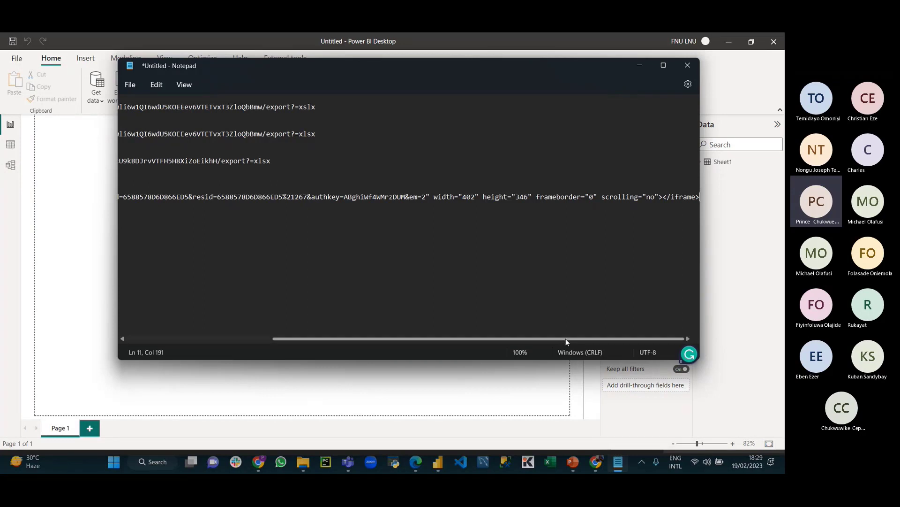
Step: Strip the <iframe src=" prefix and replace 'embed' with 'download?' in the link
{"action": "left_click_drag", "start_coordinate": [566, 338], "coordinate": [437, 340]}
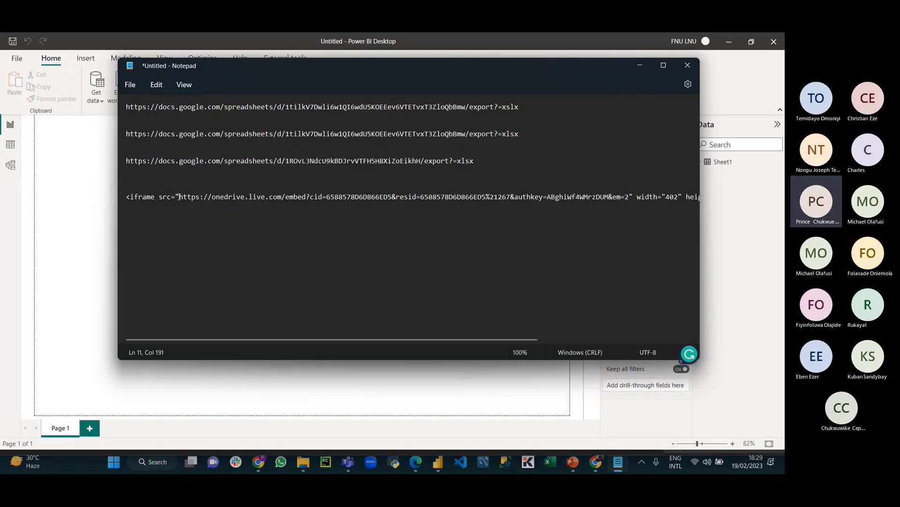
{"action": "left_click_drag", "start_coordinate": [179, 198], "coordinate": [120, 202]}
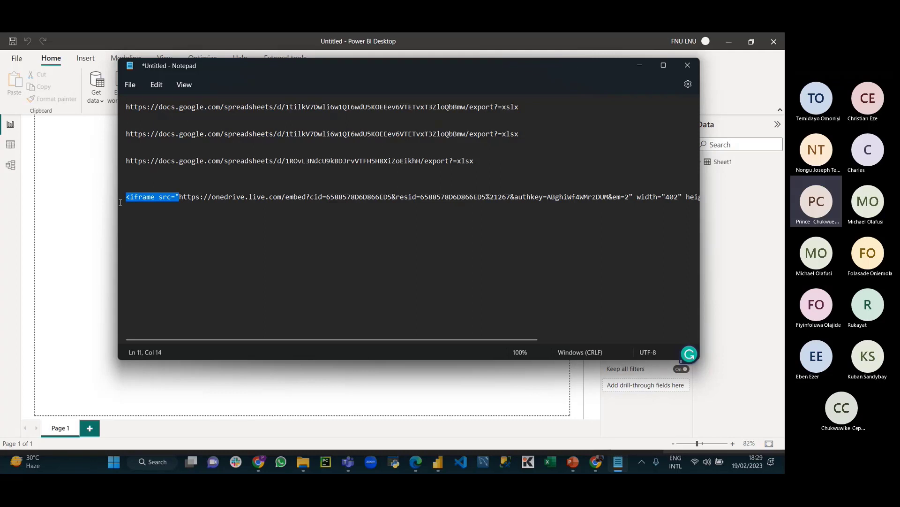
{"action": "key", "text": "BackSpace"}
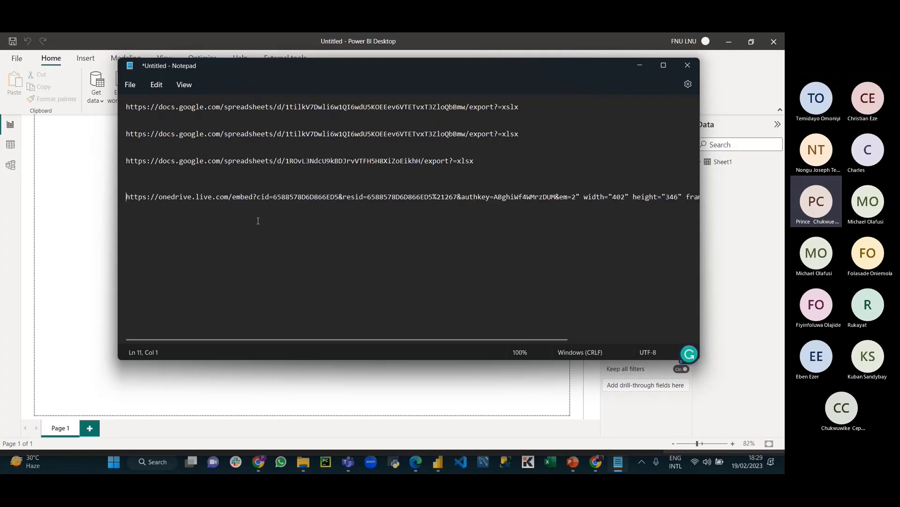
{"action": "left_click", "coordinate": [253, 204]}
{"action": "key", "text": "BackSpace"}
{"action": "key", "text": "BackSpace"}
{"action": "key", "text": "BackSpace"}
{"action": "key", "text": "BackSpace"}
{"action": "key", "text": "BackSpace"}
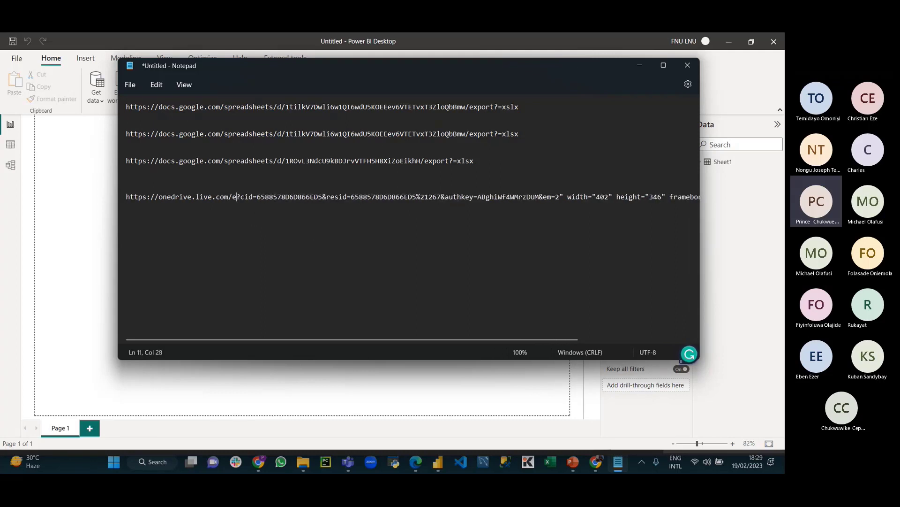
{"action": "type", "text": "downl"}
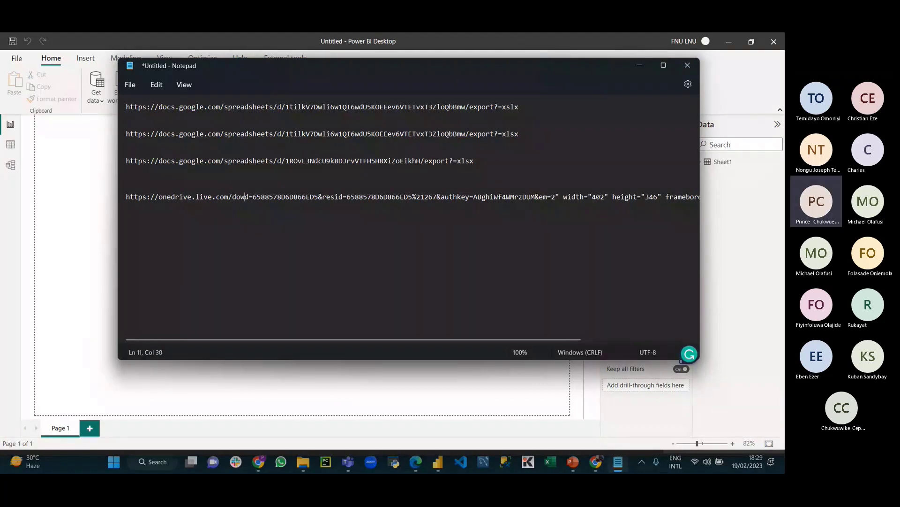
{"action": "type", "text": "oad?"}
Step: Trim the link so it ends at authkey=, deleting the trailing iframe attributes
{"action": "left_click_drag", "start_coordinate": [367, 343], "coordinate": [519, 348]}
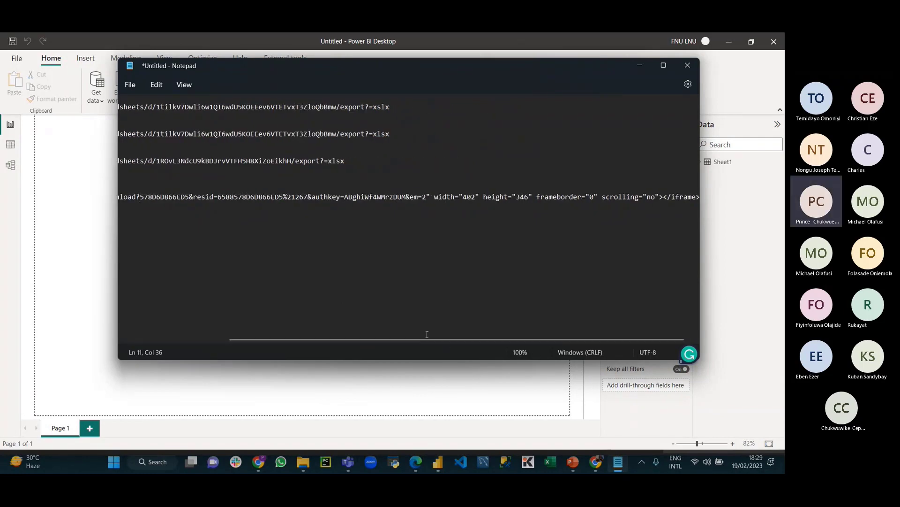
{"action": "mouse_move", "coordinate": [426, 339]}
{"action": "left_mouse_down"}
{"action": "mouse_move", "coordinate": [415, 341]}
{"action": "mouse_move", "coordinate": [437, 341]}
{"action": "left_mouse_up"}
{"action": "left_click_drag", "start_coordinate": [140, 197], "coordinate": [271, 198]}
{"action": "left_click_drag", "start_coordinate": [344, 199], "coordinate": [698, 199]}
{"action": "key", "text": "BackSpace"}
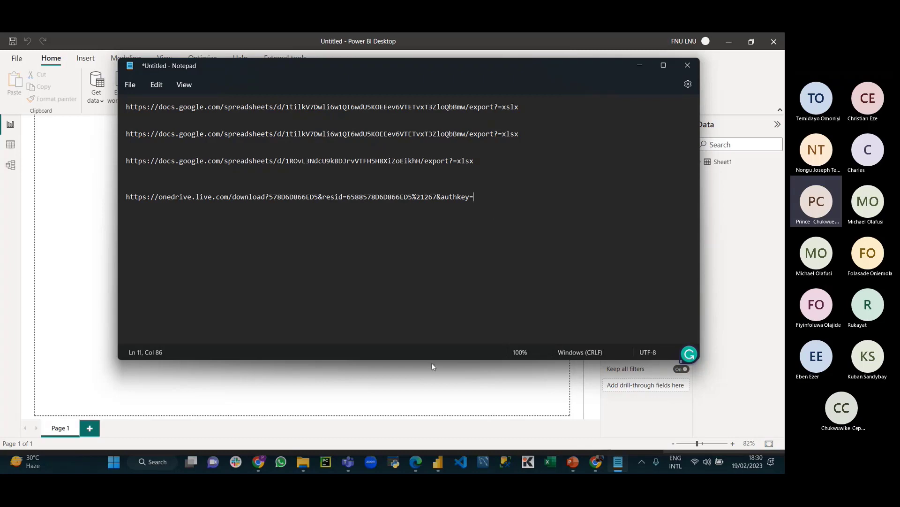
{"action": "left_click", "coordinate": [441, 466]}
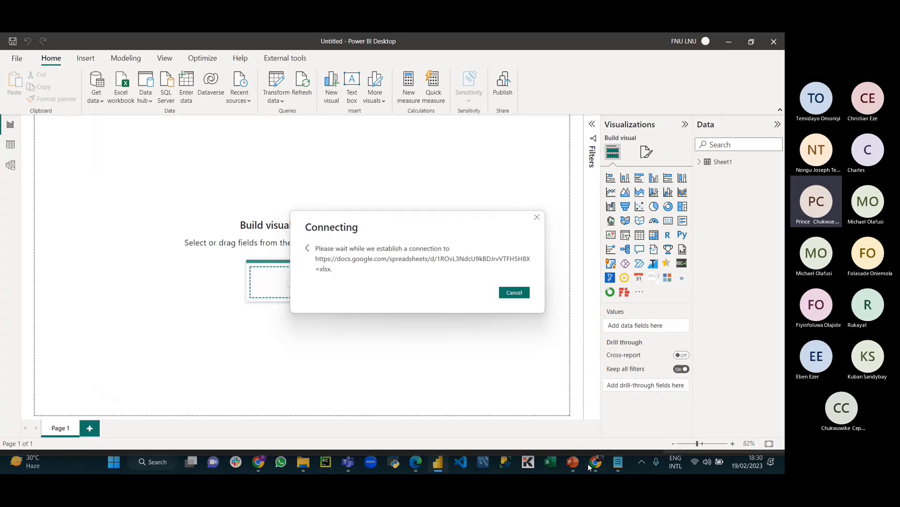
Step: Close the Navigator offering only HTML Code and Displayed Text without loading anything
{"action": "left_click", "coordinate": [600, 464]}
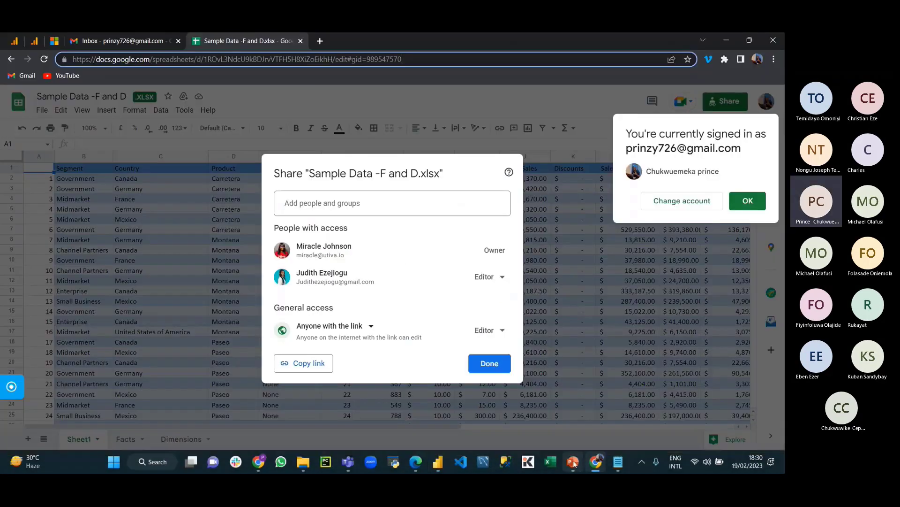
{"action": "left_click", "coordinate": [439, 462]}
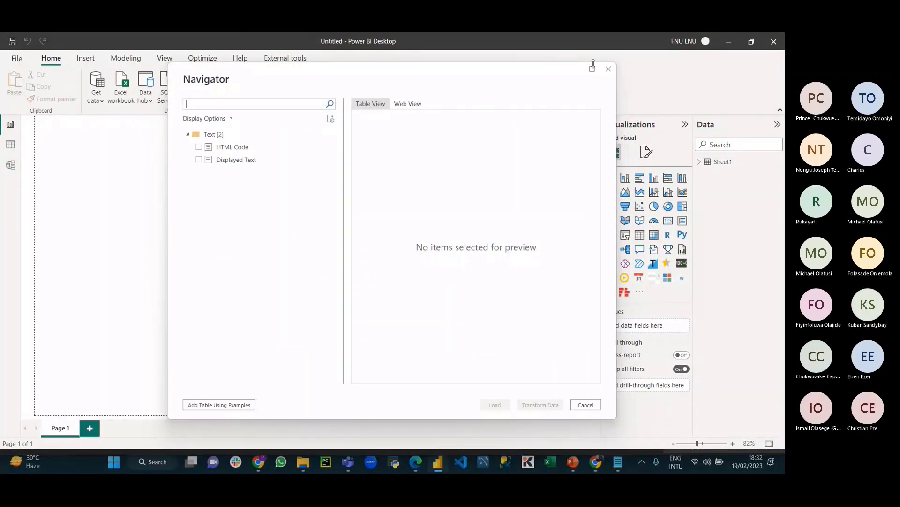
{"action": "left_click", "coordinate": [607, 69]}
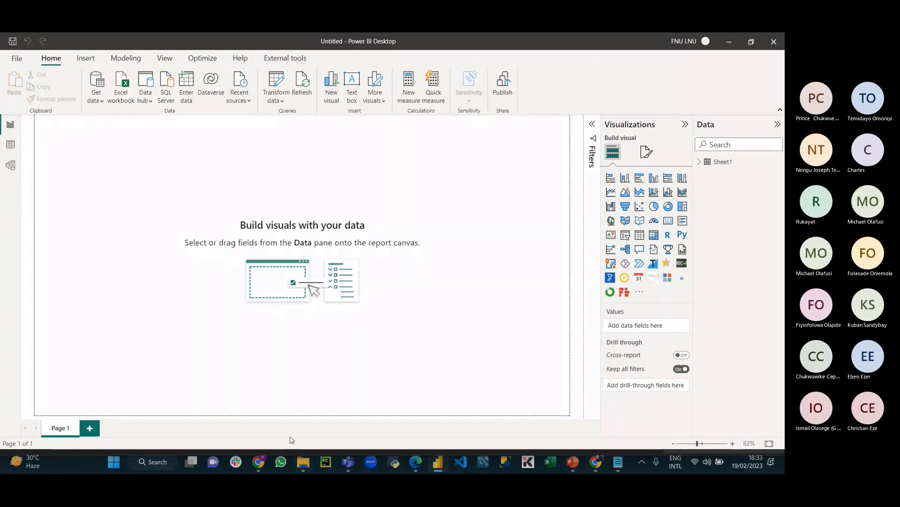
Step: Reload the unreachable covid19.ng.gov page in Chrome, then switch over to PowerPoint
{"action": "left_click", "coordinate": [260, 467]}
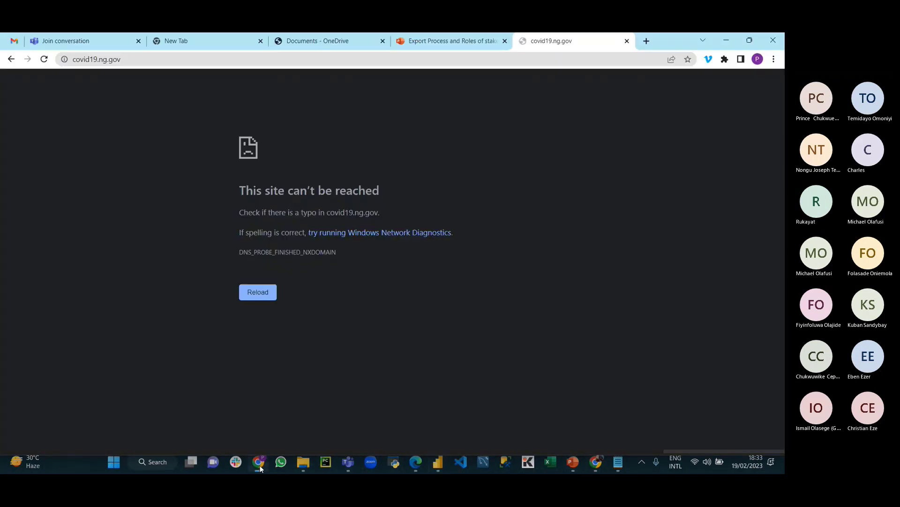
{"action": "left_click", "coordinate": [44, 59]}
{"action": "left_click", "coordinate": [572, 463]}
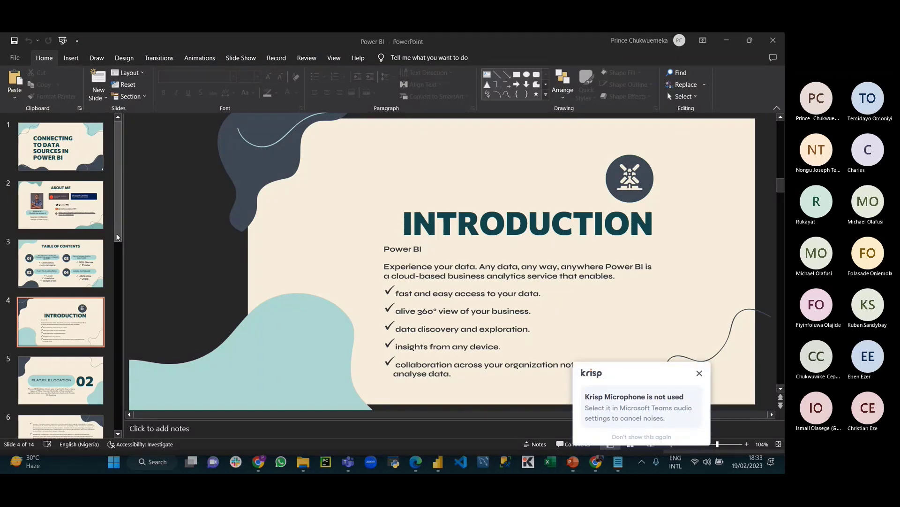
Step: Start the slide show from slide 6 on Local and OneDrive - Personal sources
{"action": "left_click", "coordinate": [78, 374]}
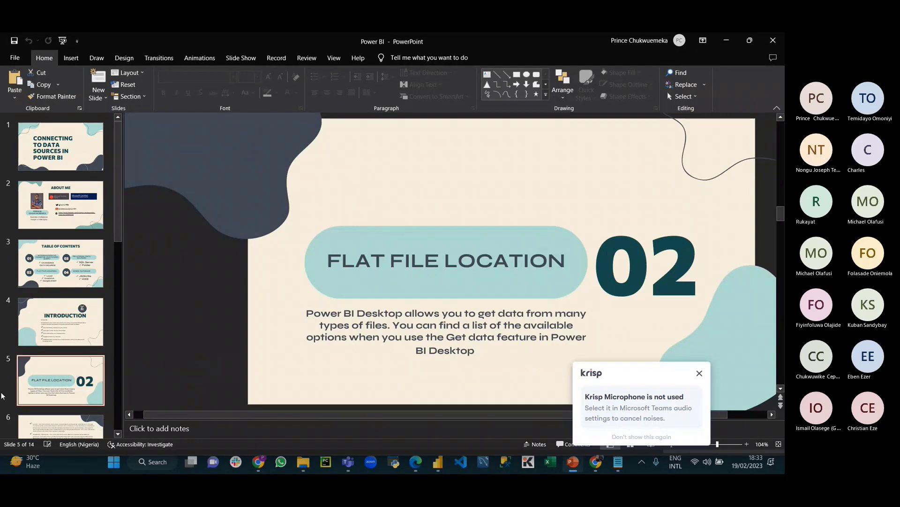
{"action": "left_click", "coordinate": [61, 426]}
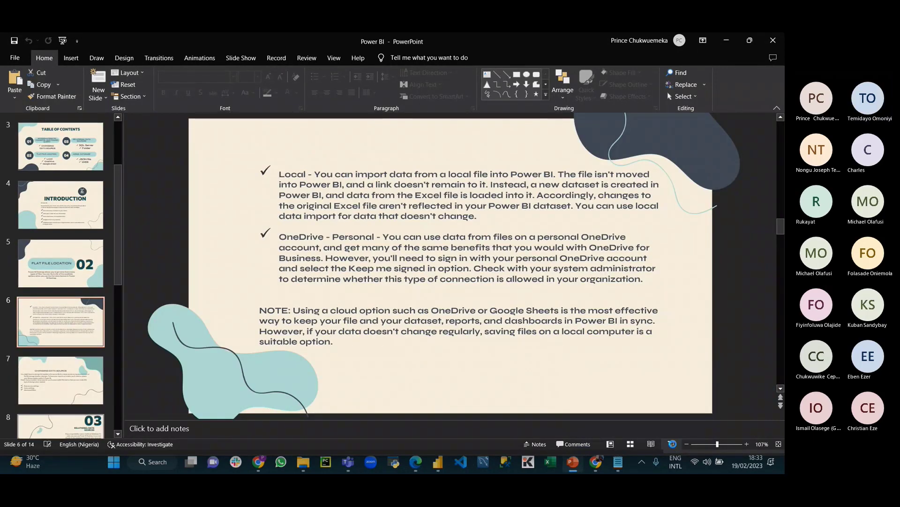
{"action": "key", "text": "shift+F5"}
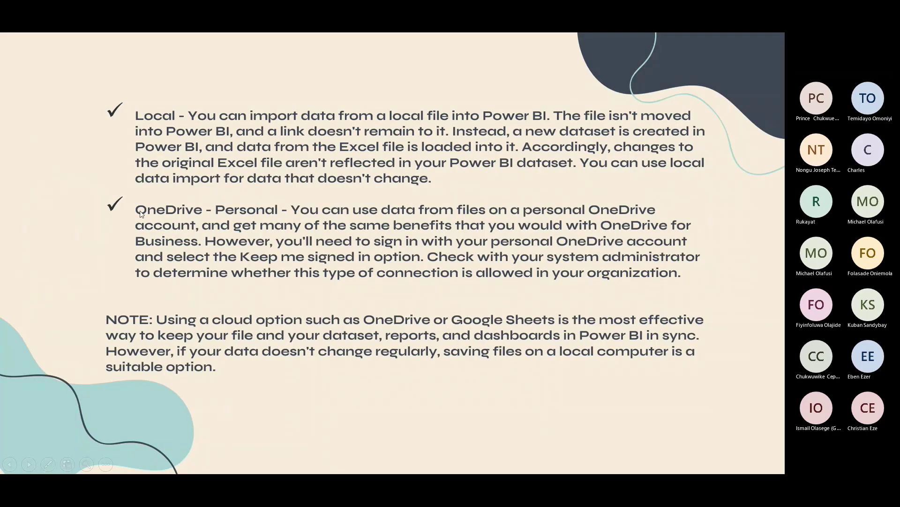
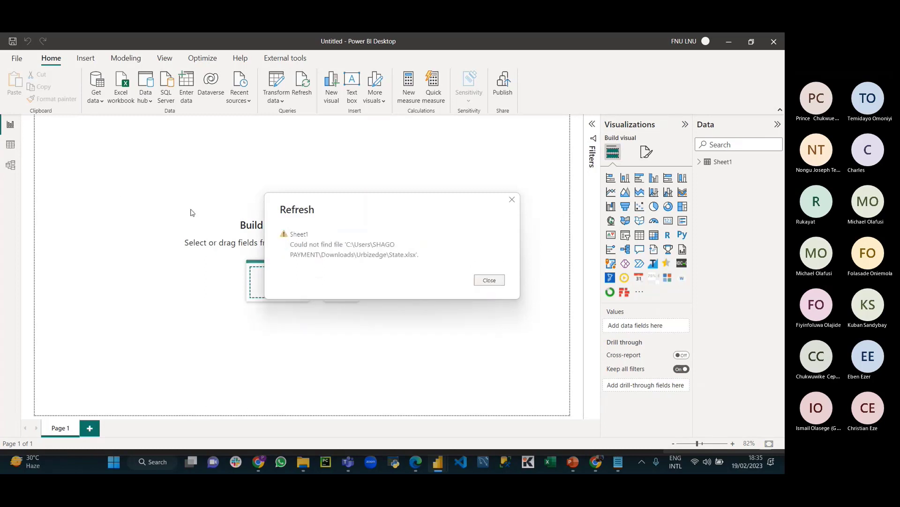
Step: Dismiss the State.xlsx refresh error and select the Sheet1 table in the Data pane
{"action": "key", "text": "Escape"}
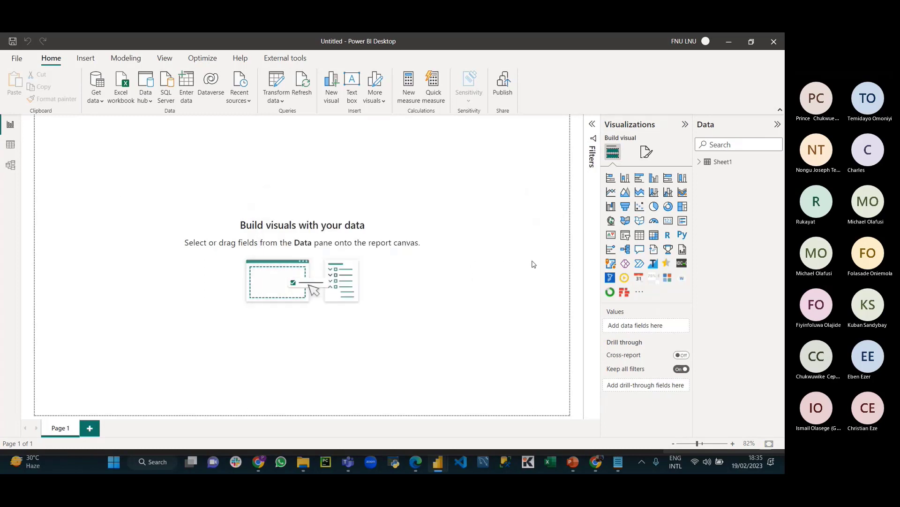
{"action": "left_click", "coordinate": [727, 165]}
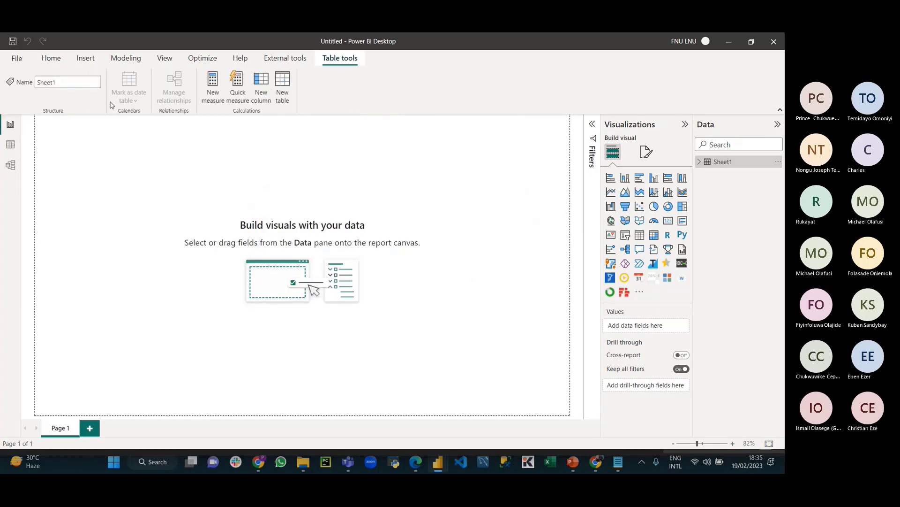
Step: Look at the Sheet1 rows in Table view, then return to the report page
{"action": "left_click", "coordinate": [11, 144]}
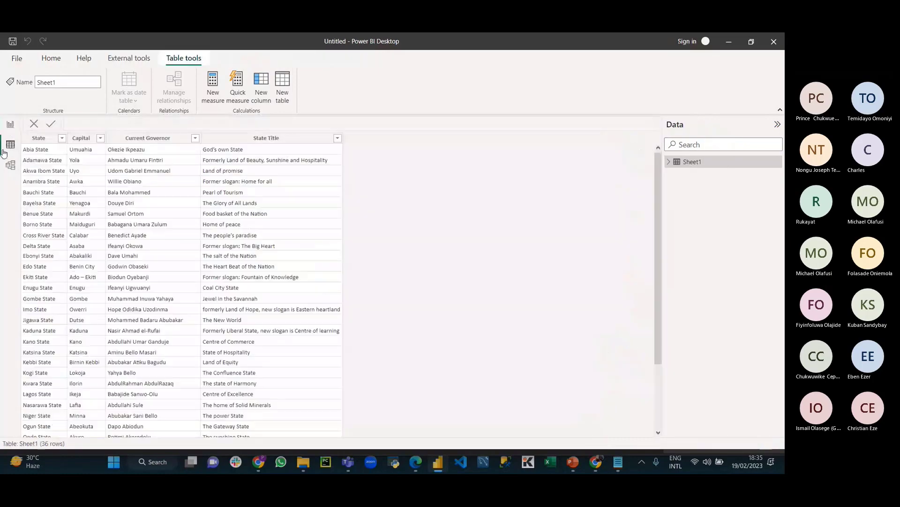
{"action": "left_click", "coordinate": [51, 58]}
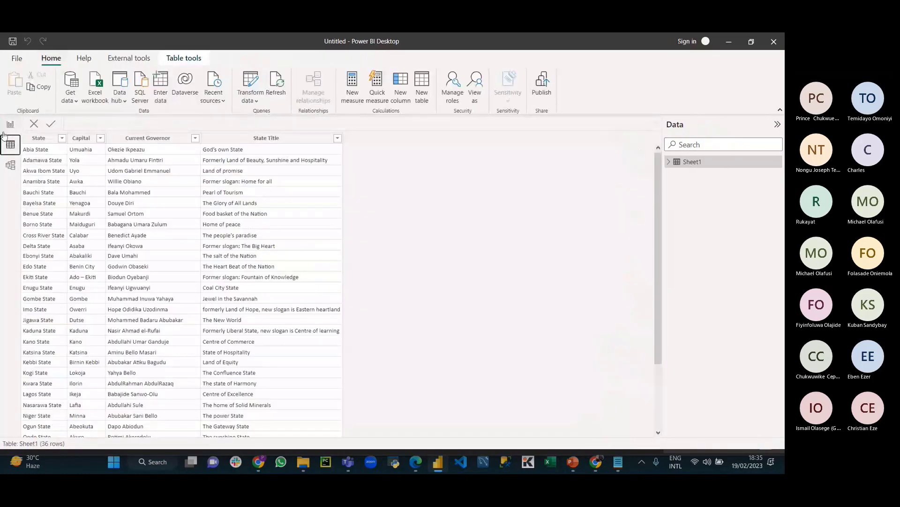
{"action": "left_click", "coordinate": [8, 124]}
Step: In Power Query Editor, select the Capital column and refresh the Sheet1 preview
{"action": "left_click", "coordinate": [272, 90]}
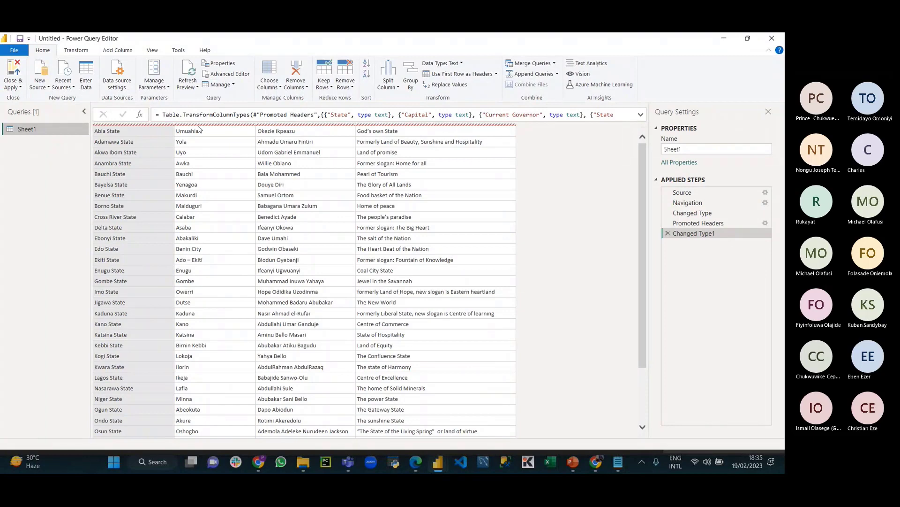
{"action": "left_click", "coordinate": [255, 128]}
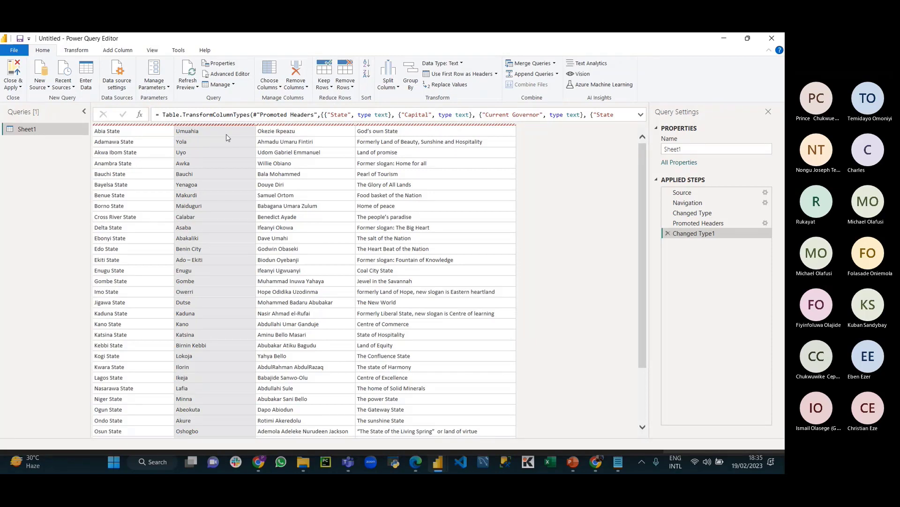
{"action": "left_click", "coordinate": [193, 74]}
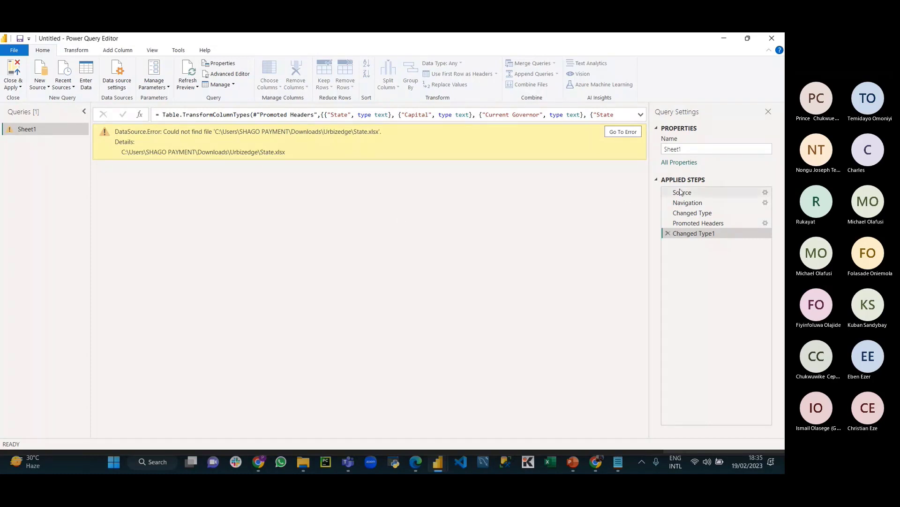
Step: Inspect the Source step pointing at the missing State.xlsx, then open the Manage Parameters dropdown
{"action": "left_click", "coordinate": [681, 192]}
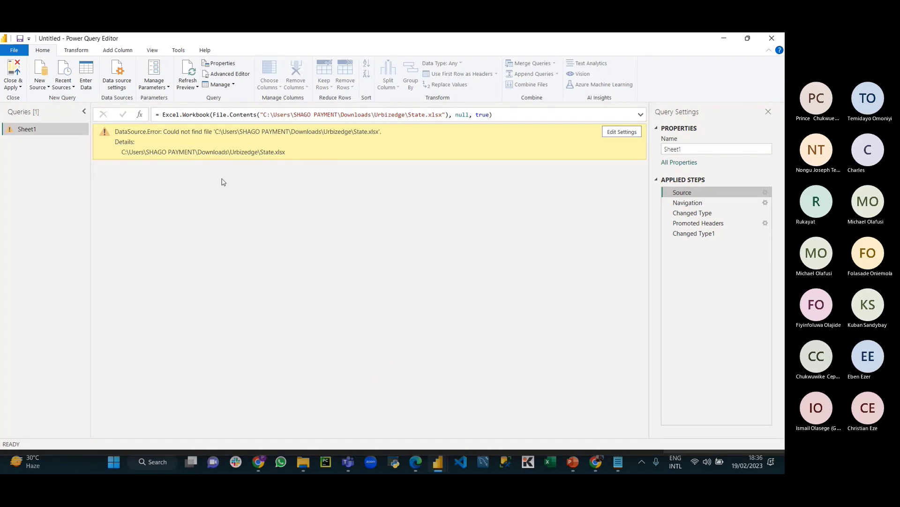
{"action": "left_click", "coordinate": [162, 89]}
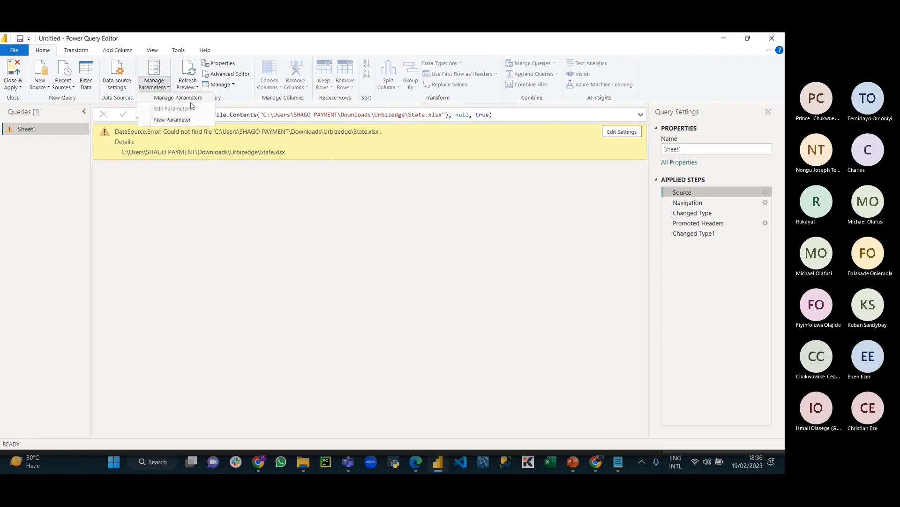
Step: Draft a new Text parameter named Datasource, leaving its current value blank for now
{"action": "left_click", "coordinate": [169, 120]}
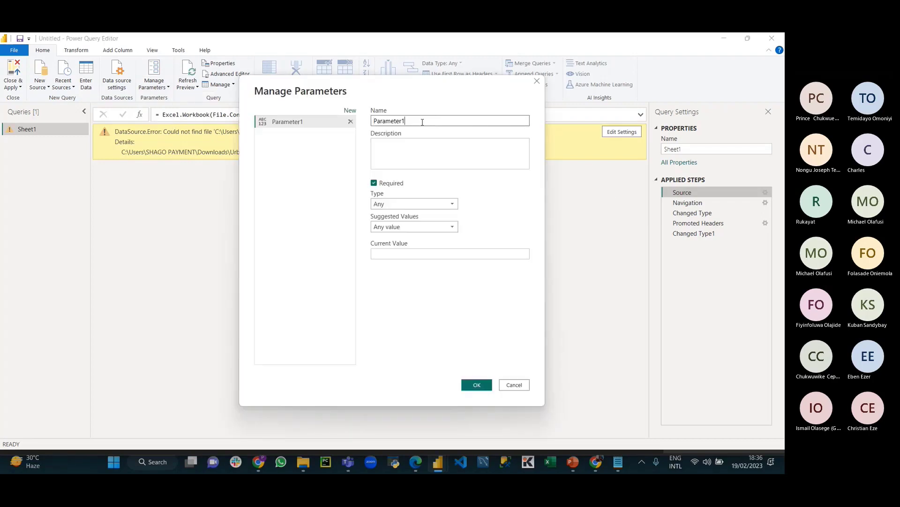
{"action": "double_click", "coordinate": [422, 123]}
{"action": "type", "text": "Dta"}
{"action": "key", "text": "BackSpace"}
{"action": "type", "text": "atasource"}
{"action": "left_click", "coordinate": [397, 204]}
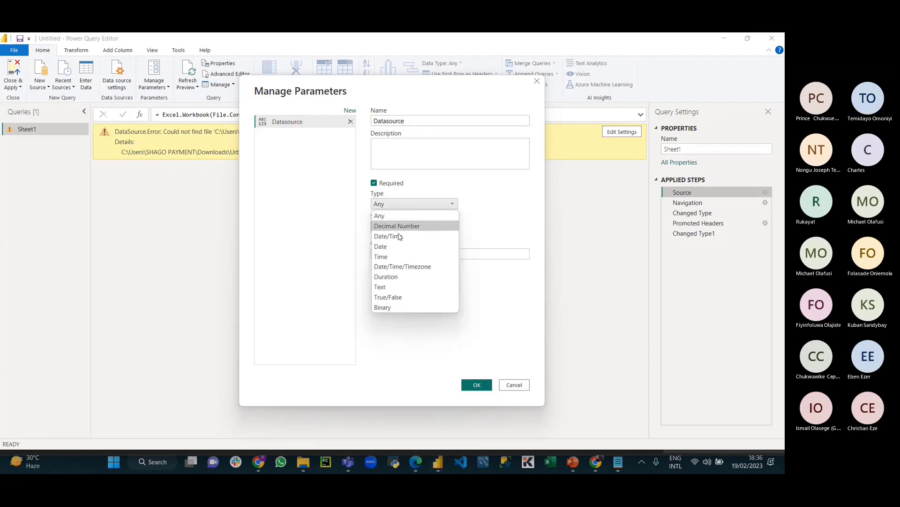
{"action": "left_click", "coordinate": [388, 286]}
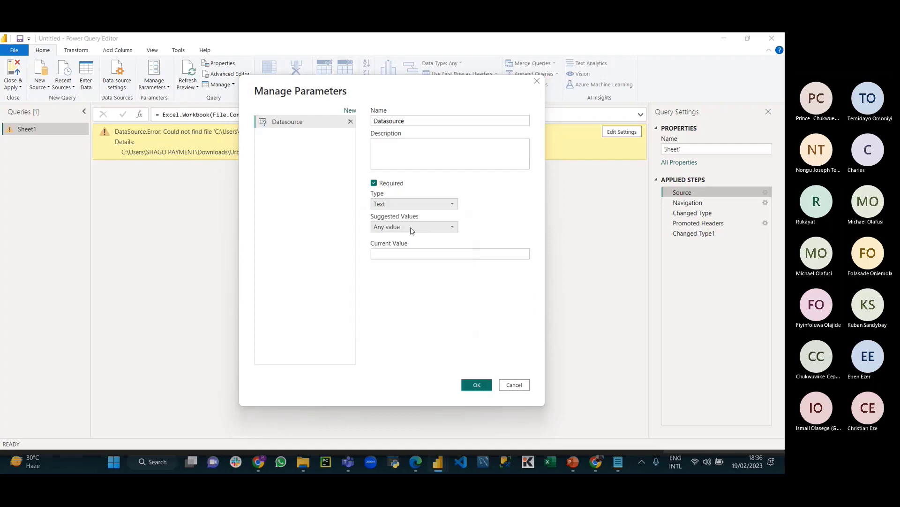
{"action": "left_click", "coordinate": [409, 255]}
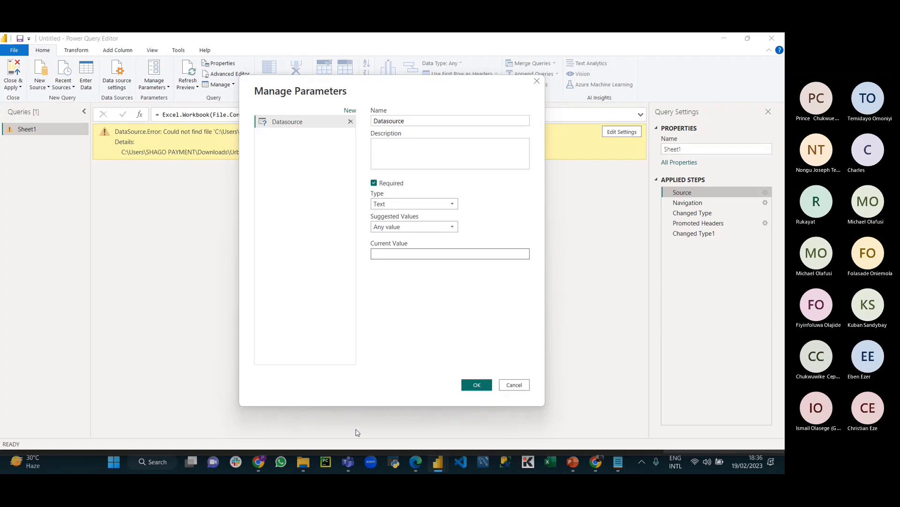
{"action": "left_click", "coordinate": [303, 461]}
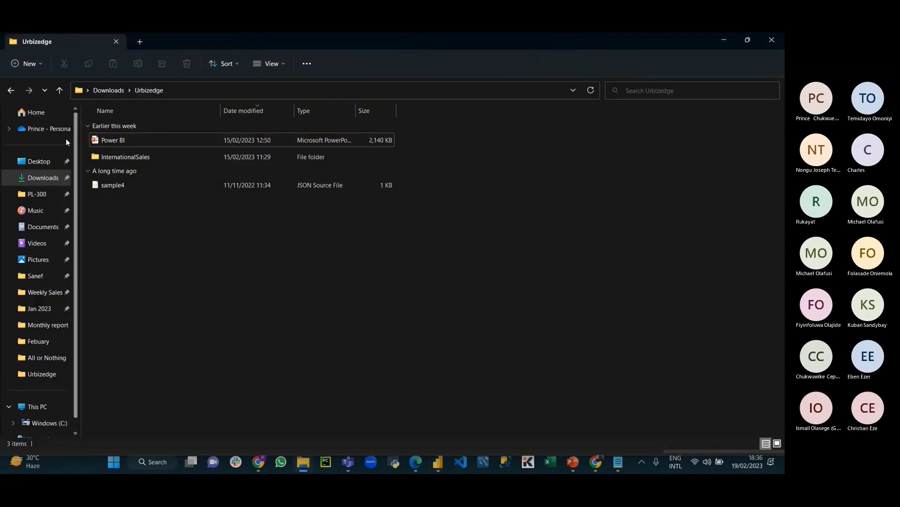
Step: Find the State workbook in OneDrive Documents and copy its full path
{"action": "left_click", "coordinate": [55, 130]}
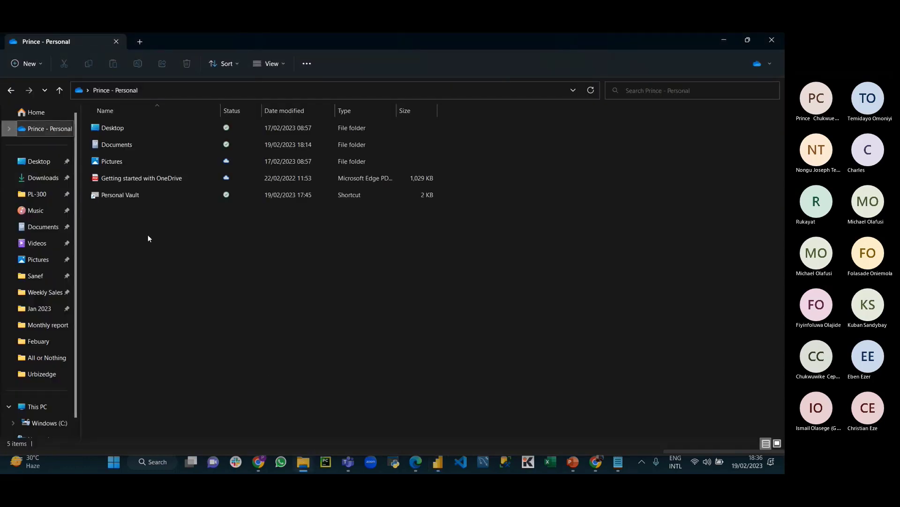
{"action": "double_click", "coordinate": [111, 141]}
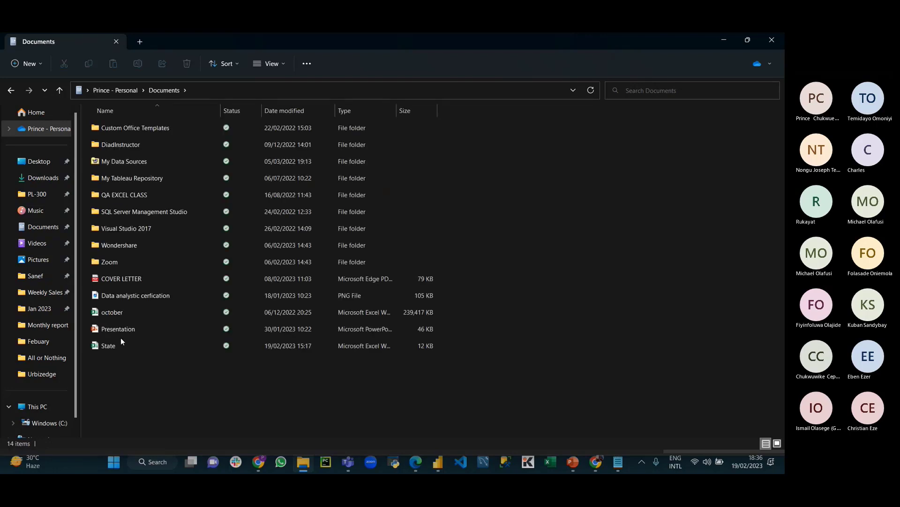
{"action": "right_click", "coordinate": [119, 346]}
{"action": "left_click", "coordinate": [114, 348]}
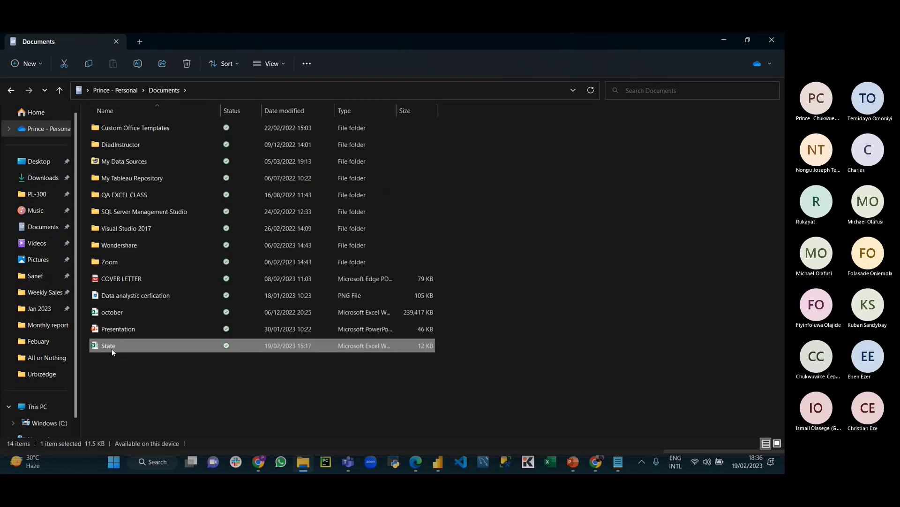
{"action": "right_click", "coordinate": [112, 348]}
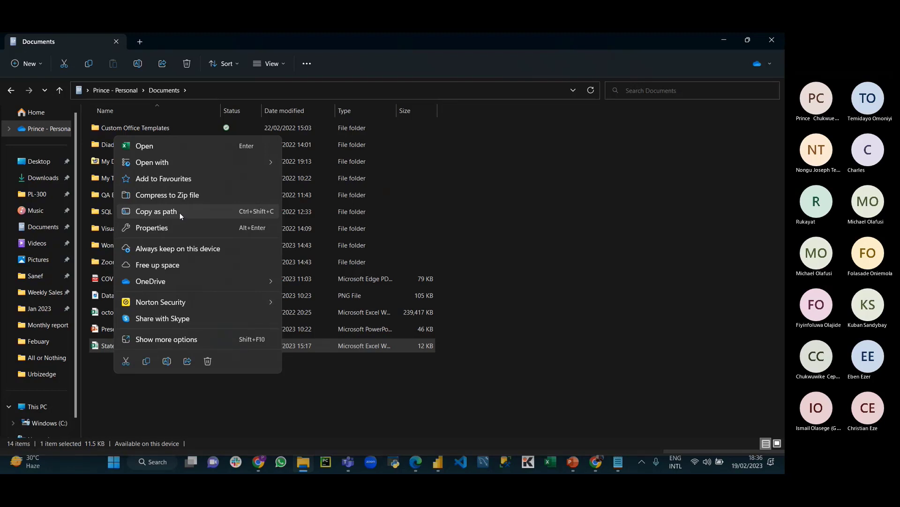
{"action": "left_click", "coordinate": [179, 213]}
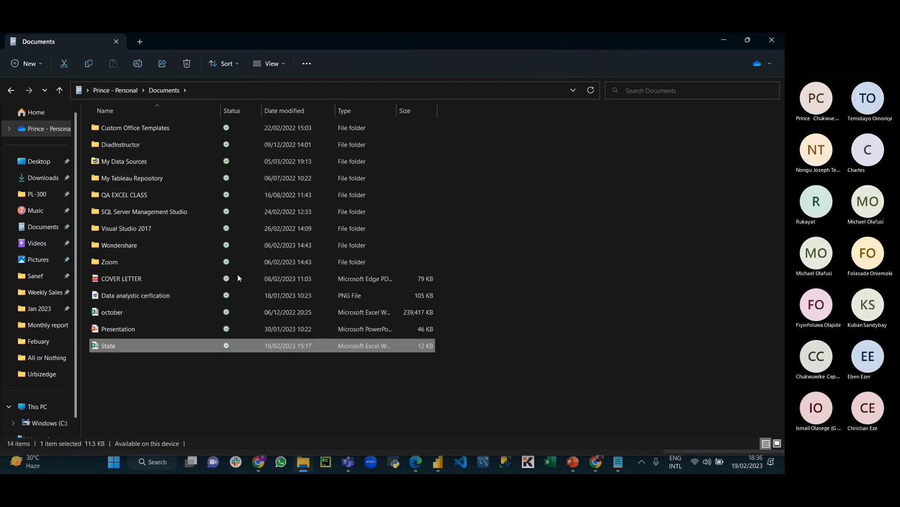
{"action": "left_click", "coordinate": [619, 462]}
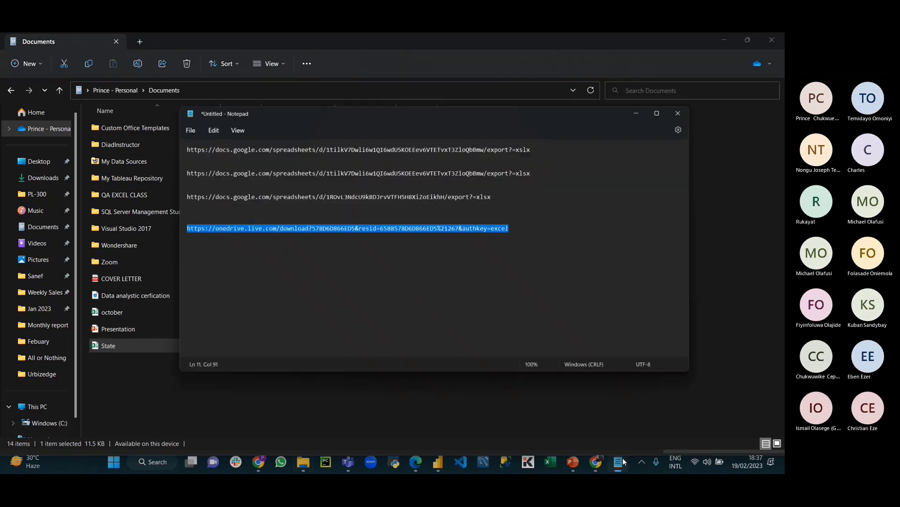
Step: Paste the State.xlsx path on a new Notepad line, strip both quotes, and select it
{"action": "left_click", "coordinate": [518, 196]}
{"action": "key", "text": "Return"}
{"action": "key", "text": "Return"}
{"action": "key", "text": "Return"}
{"action": "key", "text": "Return"}
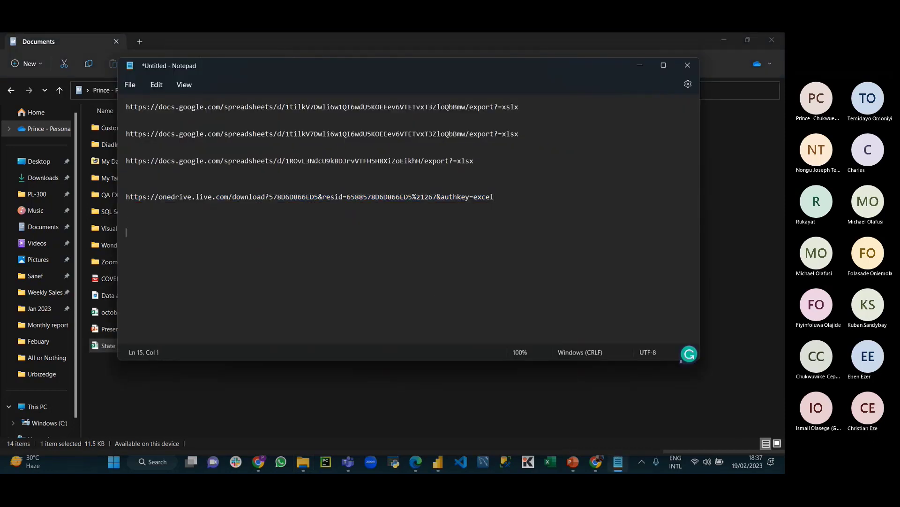
{"action": "key", "text": "ctrl+v"}
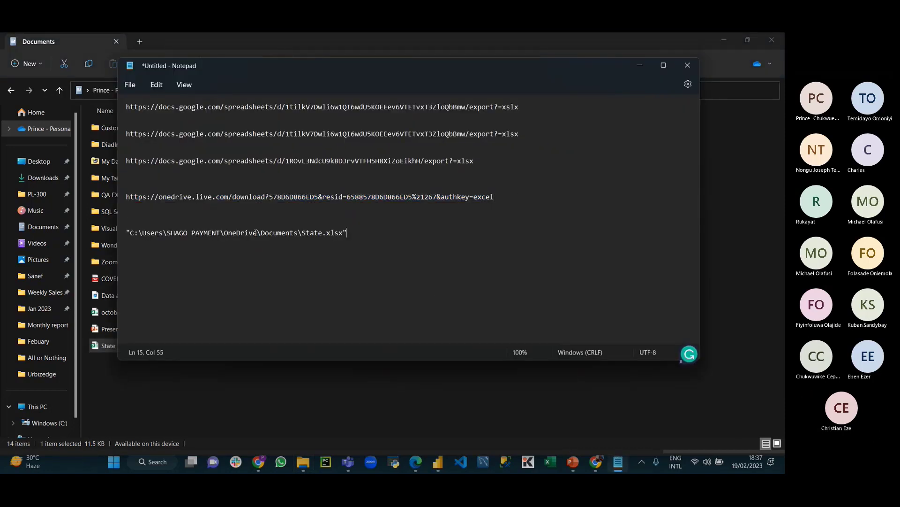
{"action": "key", "text": "BackSpace"}
{"action": "left_click", "coordinate": [130, 231]}
{"action": "key", "text": "BackSpace"}
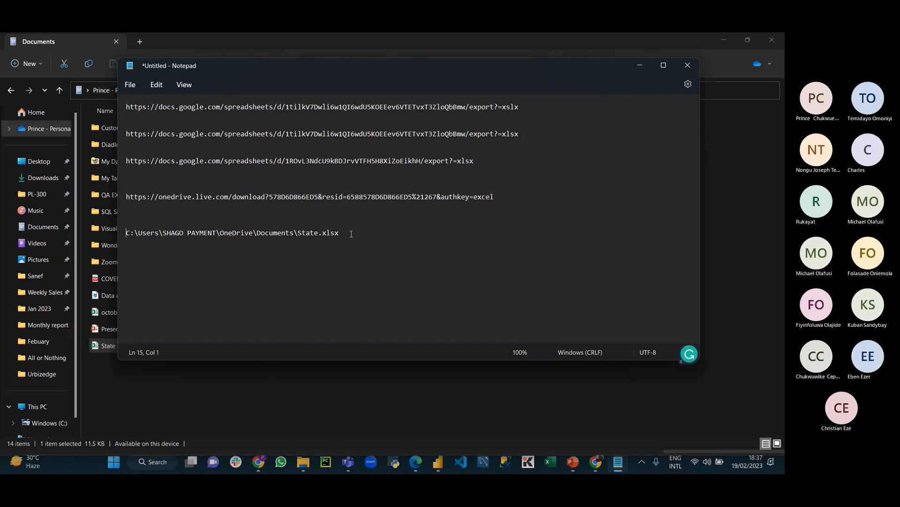
{"action": "left_click_drag", "start_coordinate": [346, 233], "coordinate": [125, 231]}
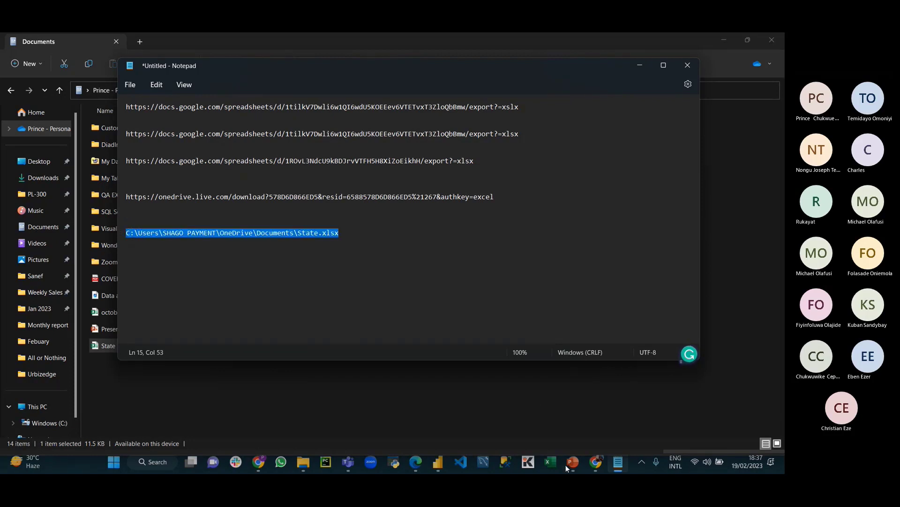
{"action": "mouse_move", "coordinate": [438, 462]}
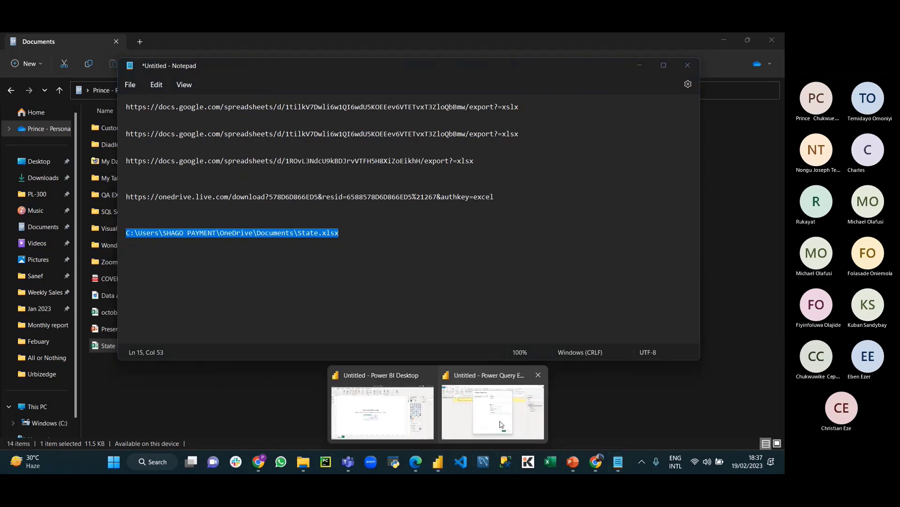
{"action": "left_click", "coordinate": [501, 424]}
Step: Save the Datasource parameter with the pasted State.xlsx path as its current value
{"action": "key", "text": "ctrl+v"}
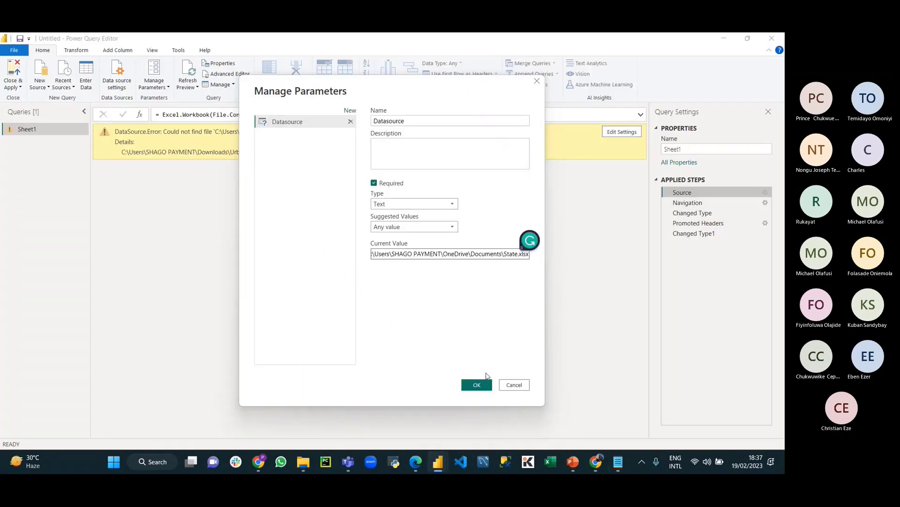
{"action": "left_click", "coordinate": [477, 385]}
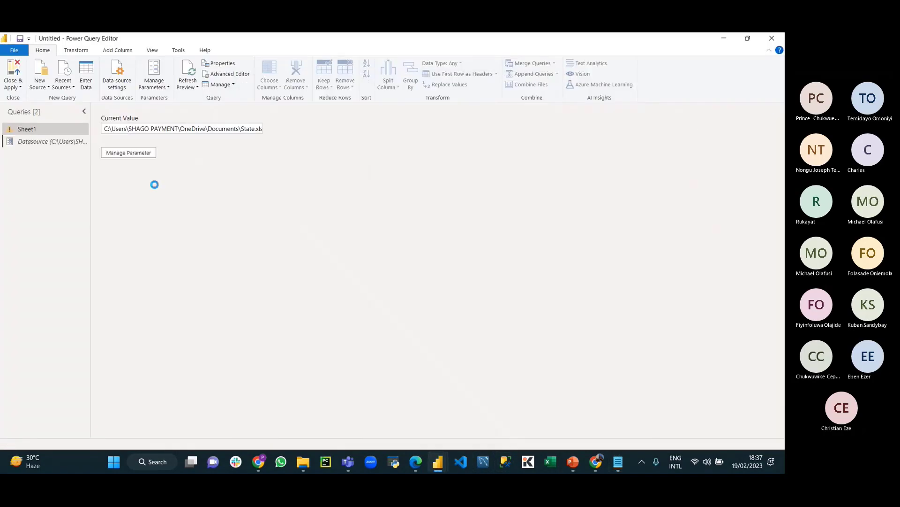
{"action": "left_click", "coordinate": [28, 129]}
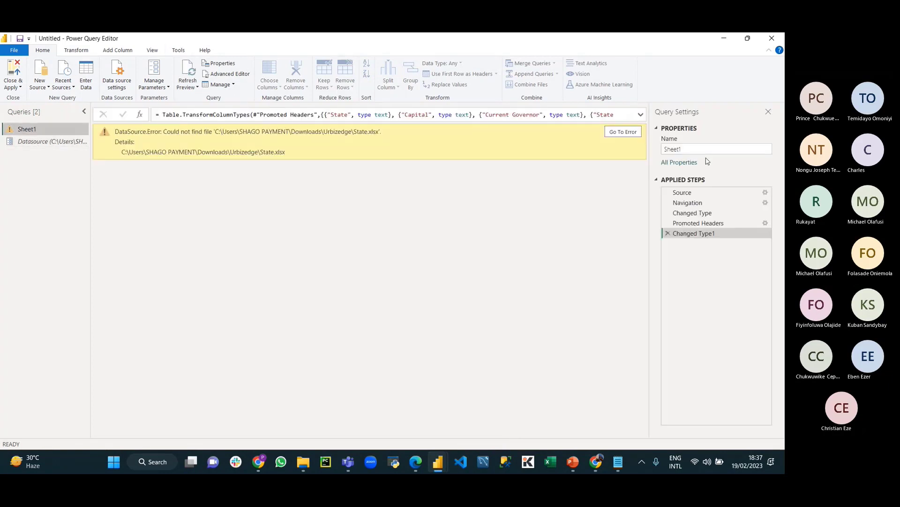
Step: Switch the Source step's file path to the Datasource parameter, restoring the 36-row table
{"action": "left_click", "coordinate": [684, 193]}
{"action": "right_click", "coordinate": [686, 194]}
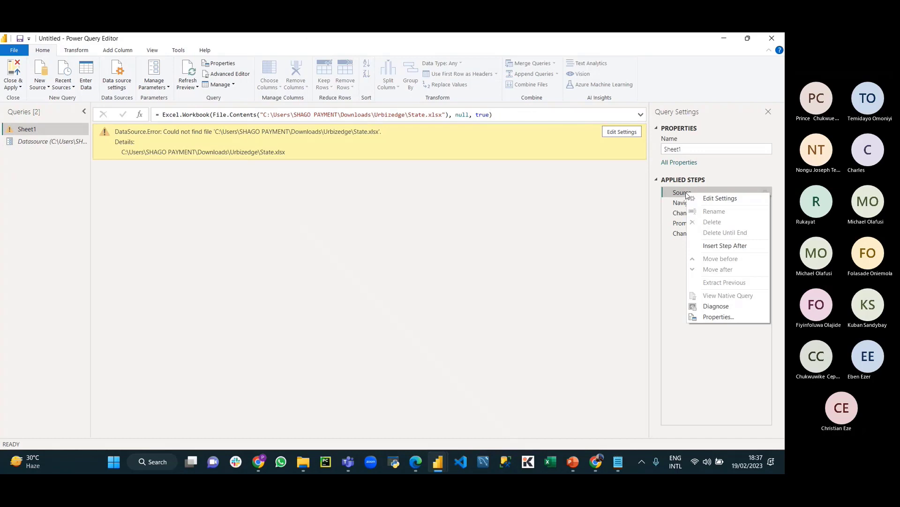
{"action": "left_click", "coordinate": [720, 199]}
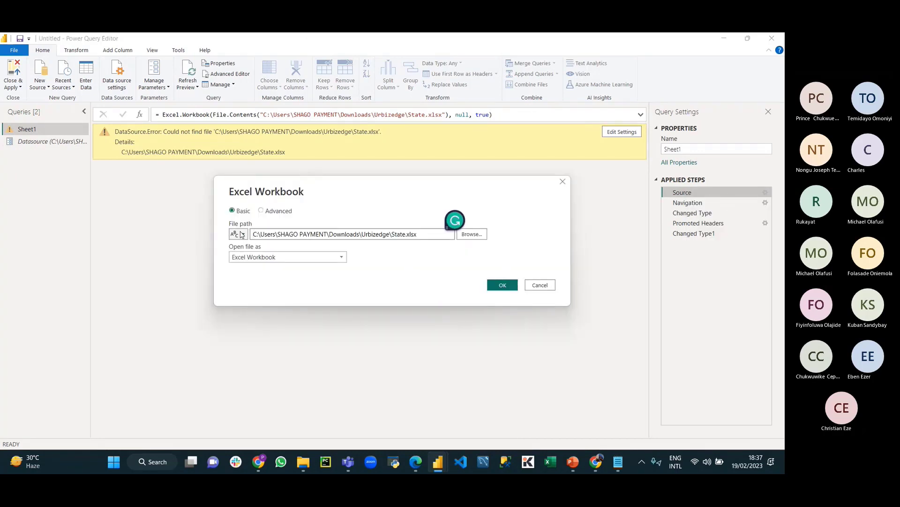
{"action": "left_click", "coordinate": [242, 235]}
{"action": "left_click", "coordinate": [242, 256]}
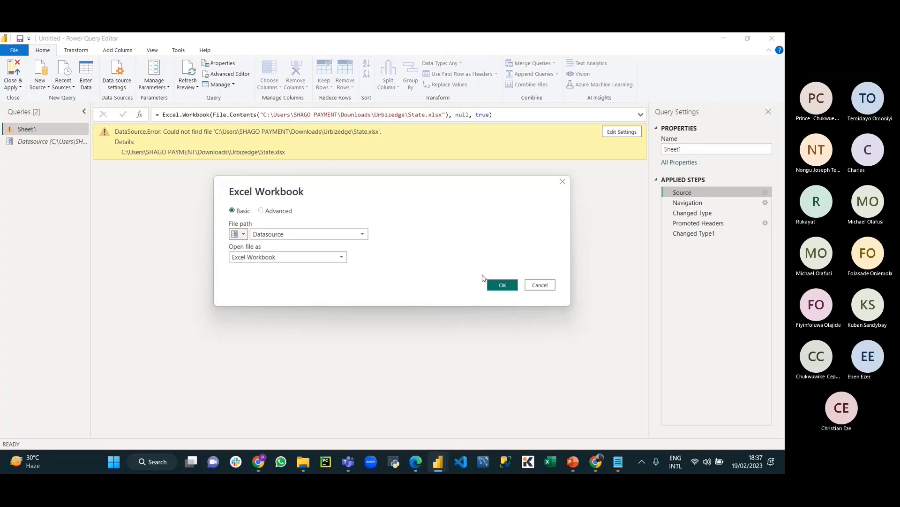
{"action": "left_click", "coordinate": [497, 286]}
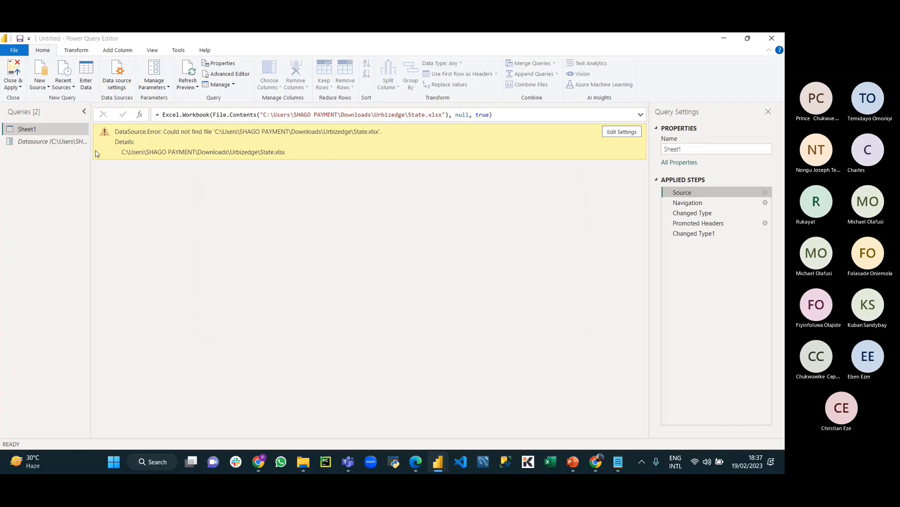
{"action": "left_click", "coordinate": [713, 235]}
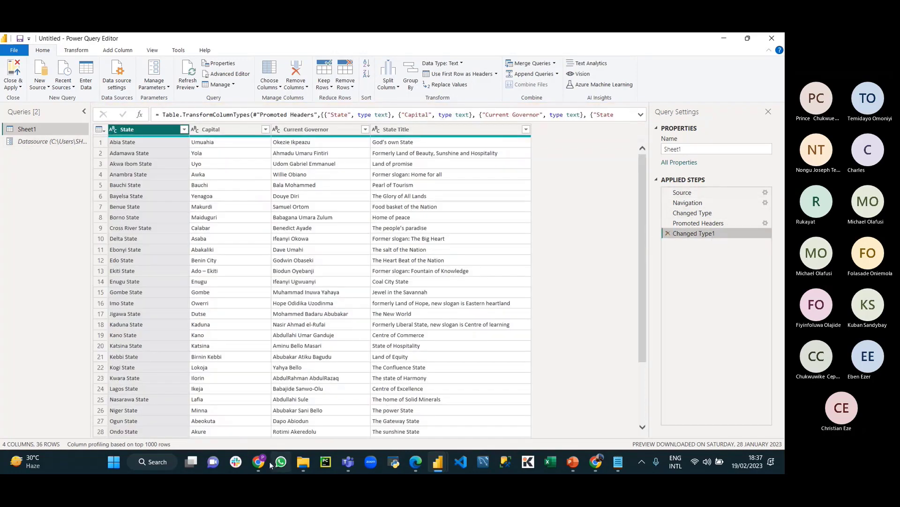
{"action": "left_click", "coordinate": [302, 463]}
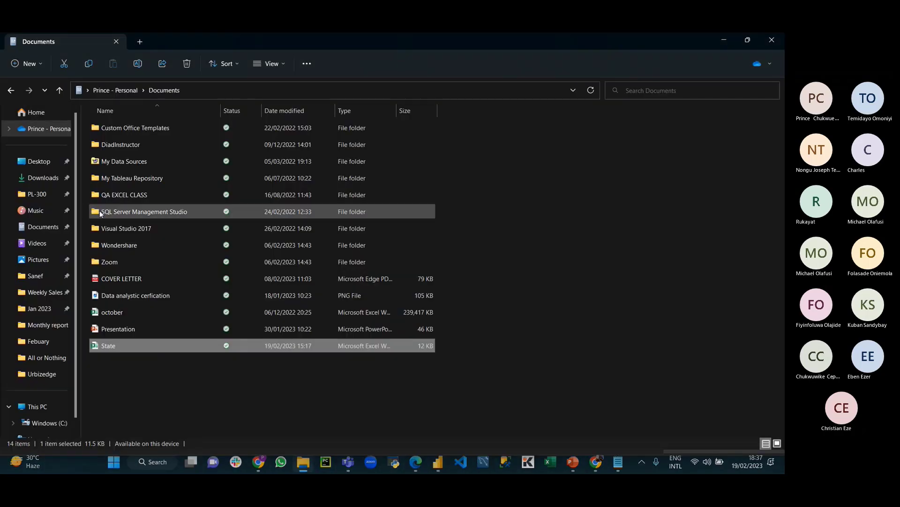
Step: Cut the State workbook from Documents and paste it into Downloads > Urbizedge
{"action": "right_click", "coordinate": [118, 345]}
{"action": "left_click", "coordinate": [134, 356]}
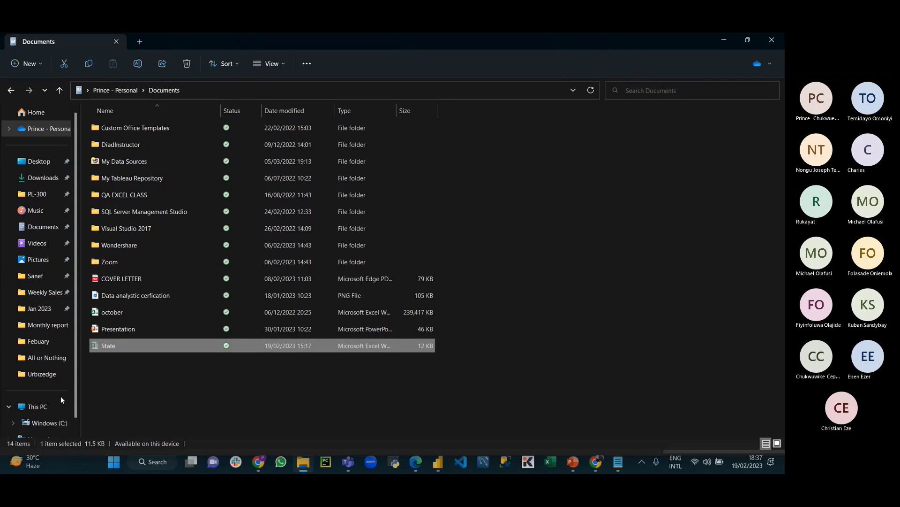
{"action": "left_click", "coordinate": [61, 374]}
{"action": "right_click", "coordinate": [164, 228]}
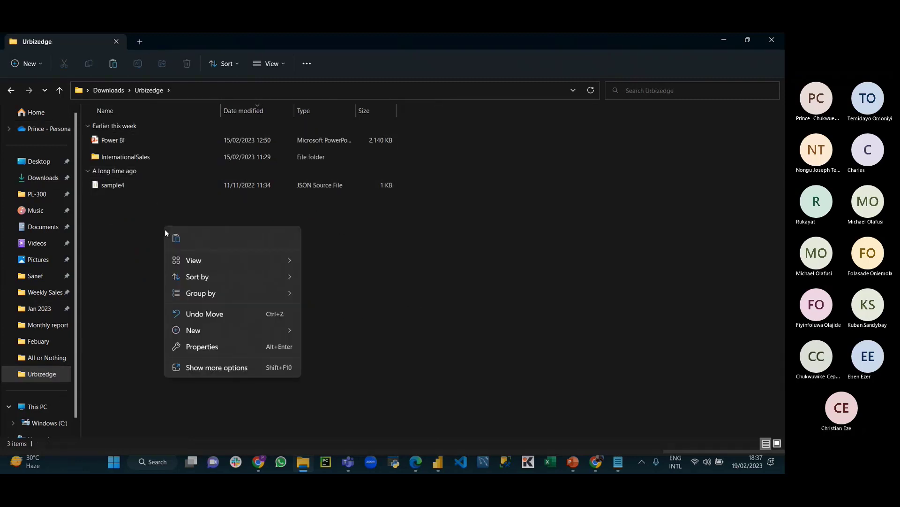
{"action": "left_click", "coordinate": [183, 243]}
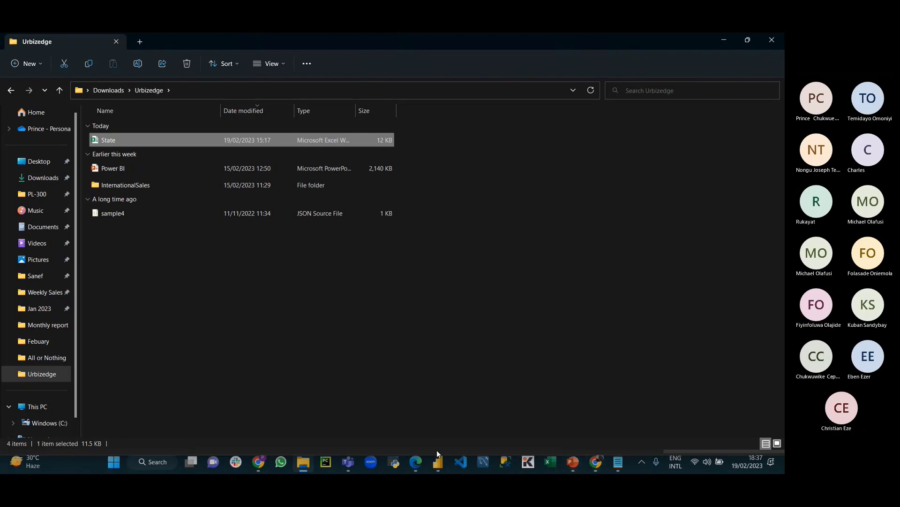
{"action": "left_click", "coordinate": [437, 461]}
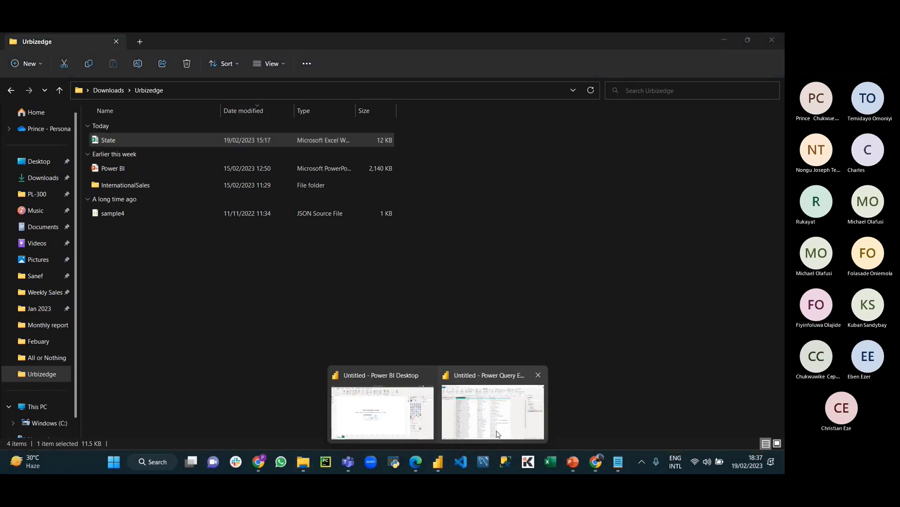
Step: Refresh the preview, then draft a Text parameter named Excel with a blank current value
{"action": "left_click", "coordinate": [498, 433]}
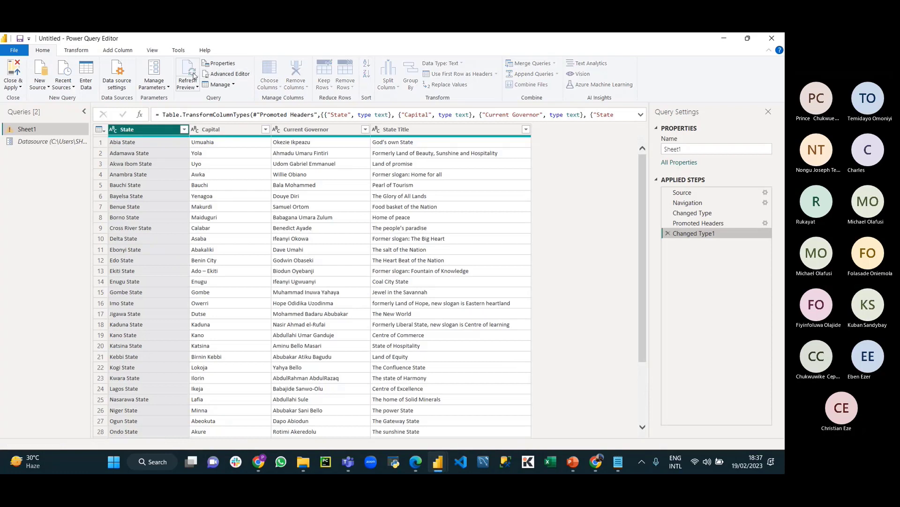
{"action": "left_click", "coordinate": [188, 77]}
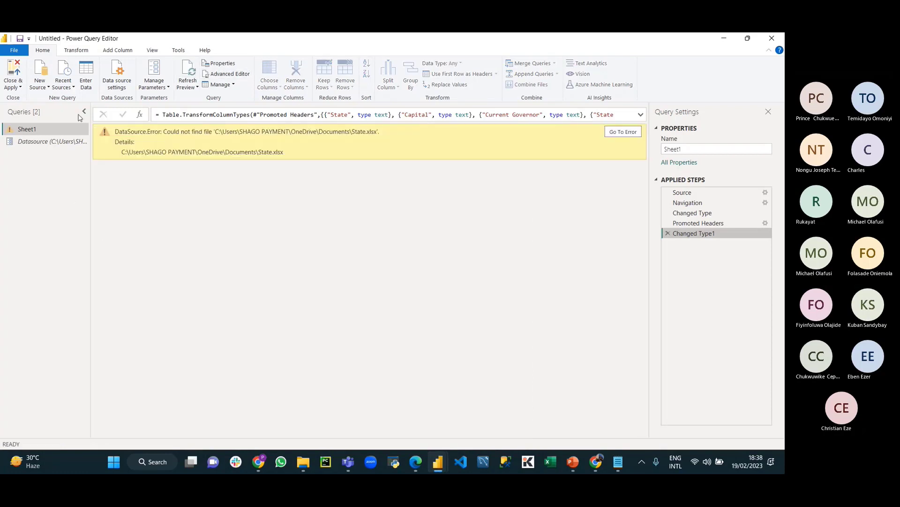
{"action": "left_click", "coordinate": [155, 85]}
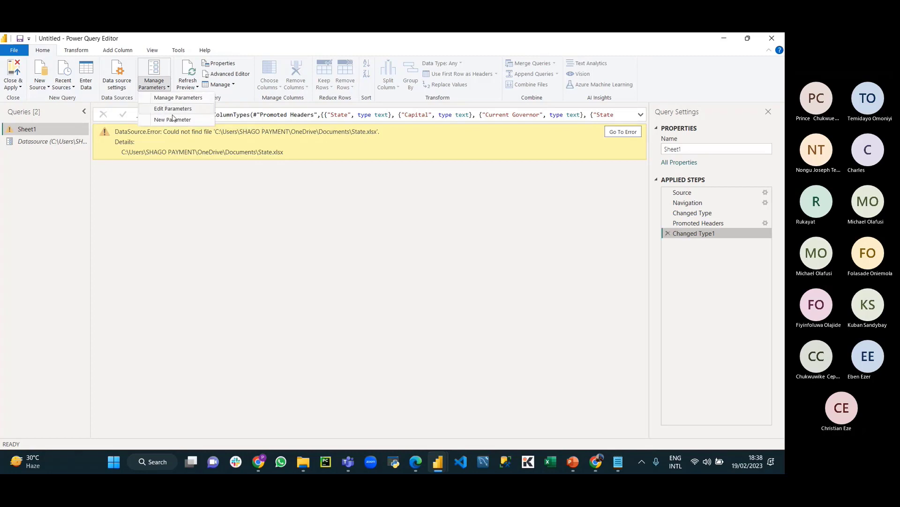
{"action": "left_click", "coordinate": [173, 119]}
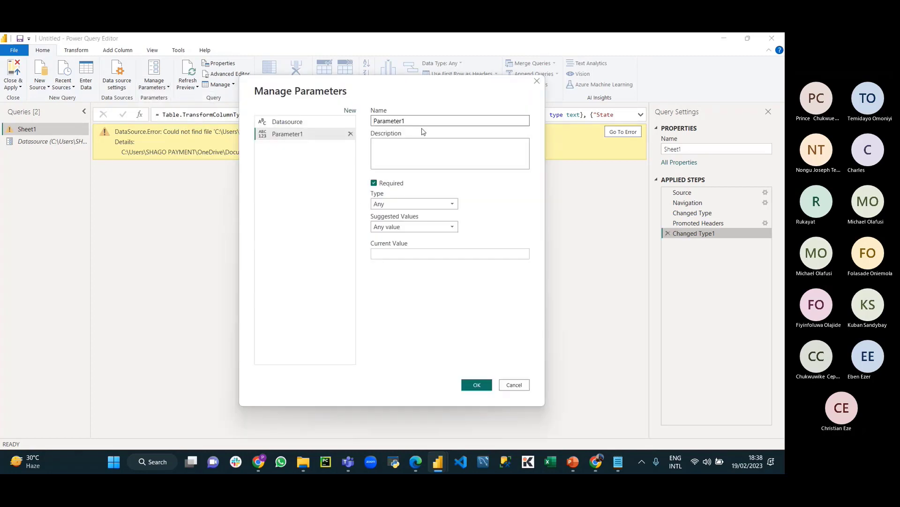
{"action": "double_click", "coordinate": [424, 122]}
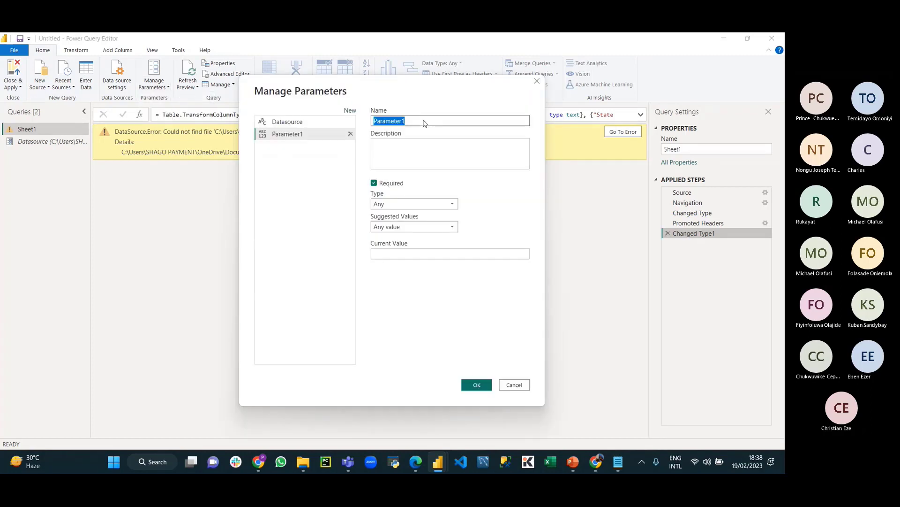
{"action": "type", "text": "Excel"}
{"action": "left_click", "coordinate": [441, 204]}
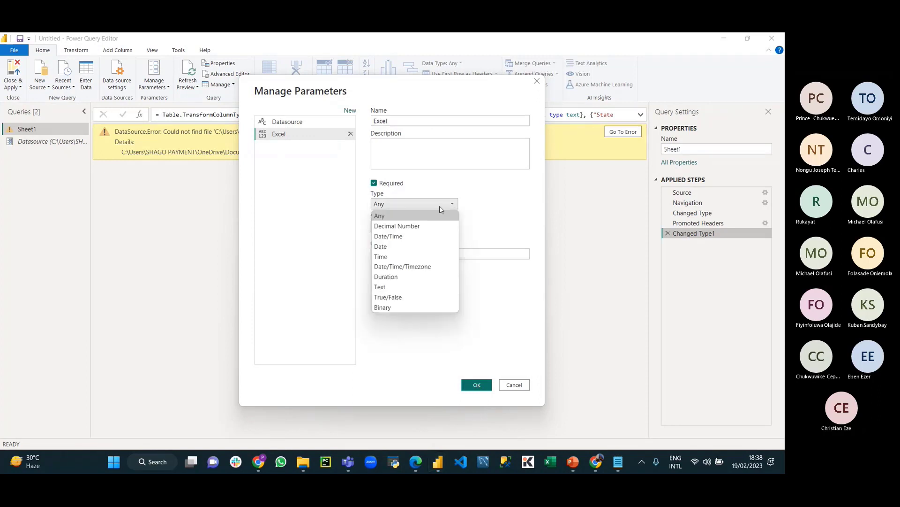
{"action": "left_click", "coordinate": [390, 286]}
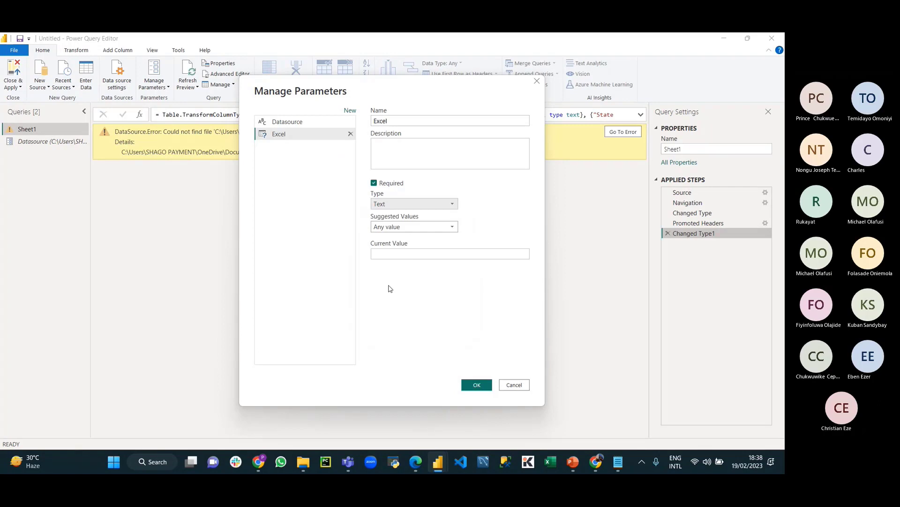
{"action": "left_click", "coordinate": [400, 254]}
{"action": "left_click", "coordinate": [303, 462]}
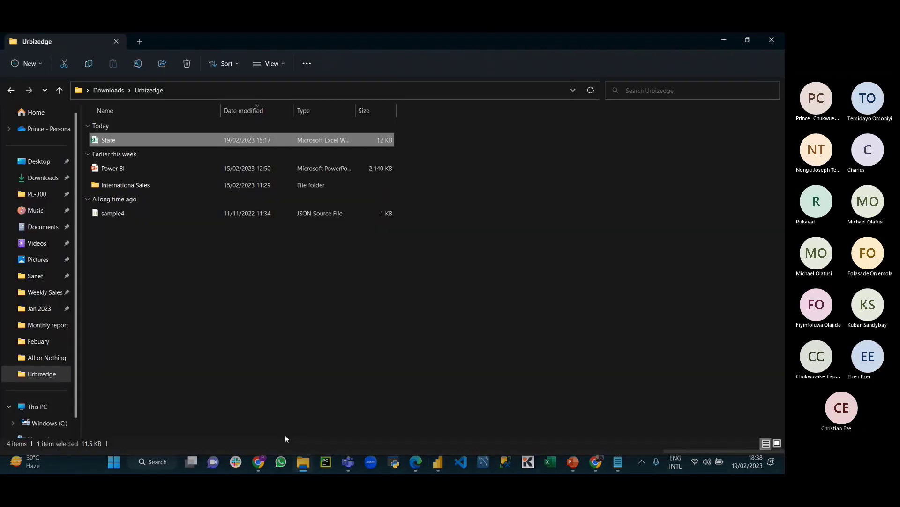
Step: Copy State's new Urbizedge path onto a fresh Notepad line and remove its quote
{"action": "right_click", "coordinate": [117, 142]}
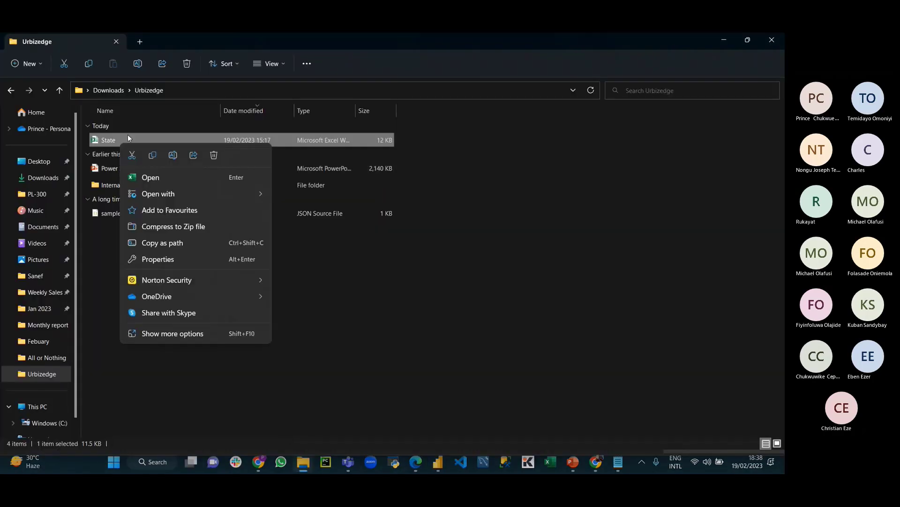
{"action": "left_click", "coordinate": [163, 243]}
{"action": "left_click", "coordinate": [618, 462]}
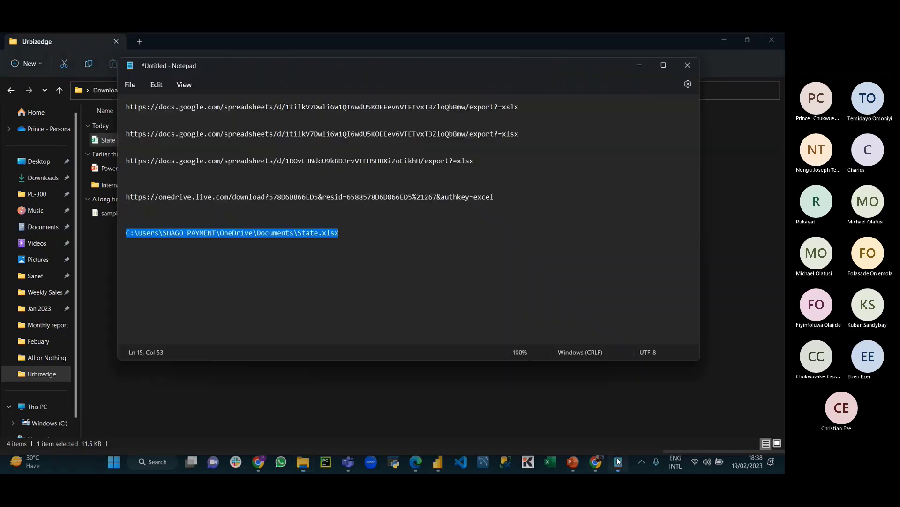
{"action": "left_click", "coordinate": [393, 240]}
{"action": "key", "text": "Return"}
{"action": "key", "text": "Return"}
{"action": "key", "text": "Return"}
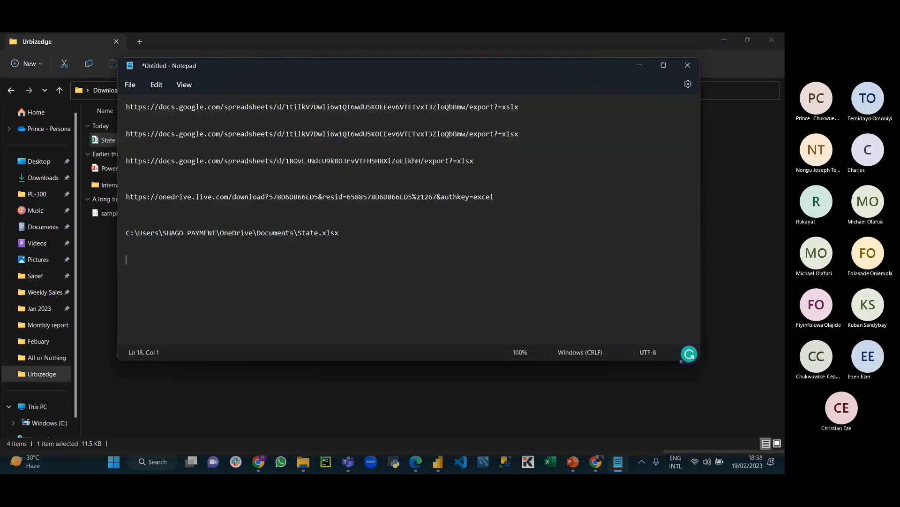
{"action": "key", "text": "ctrl+v"}
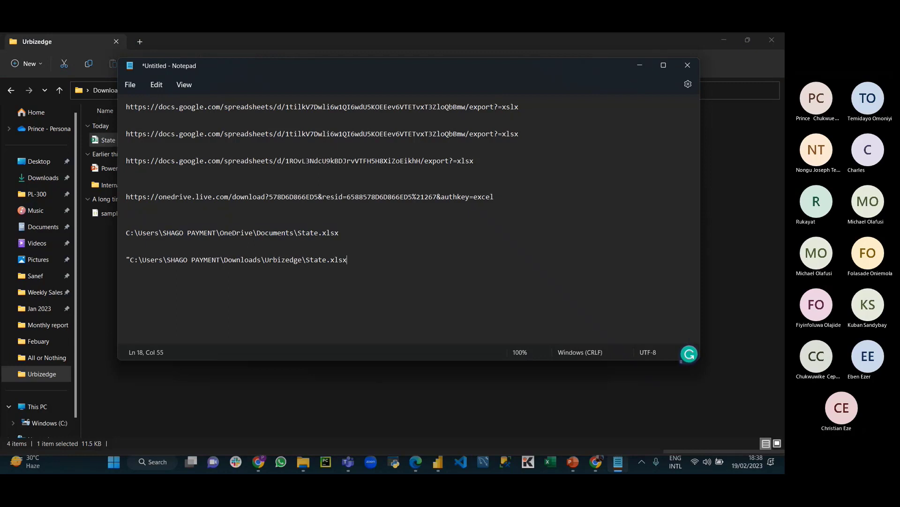
{"action": "left_click", "coordinate": [130, 260]}
{"action": "key", "text": "BackSpace"}
{"action": "left_click_drag", "start_coordinate": [347, 261], "coordinate": [123, 266]}
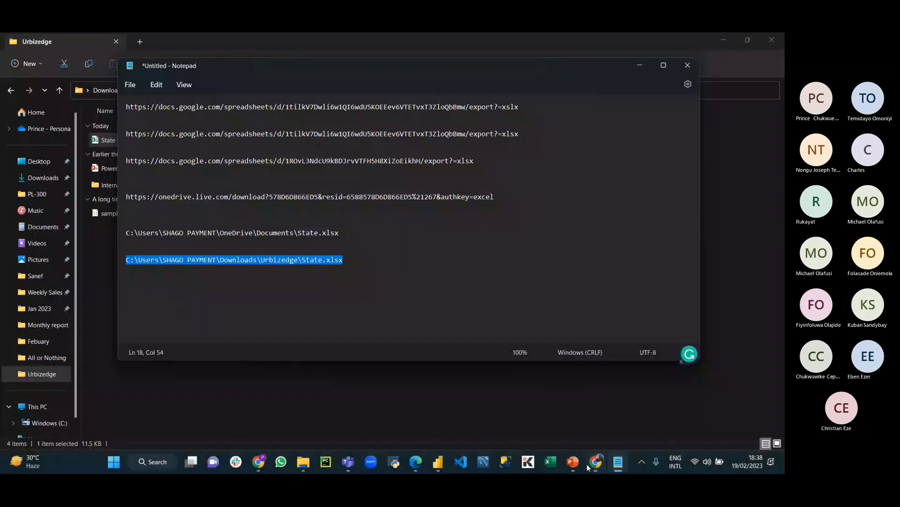
Step: Paste the Urbizedge State.xlsx path into the Excel parameter's Current Value
{"action": "left_click", "coordinate": [438, 461]}
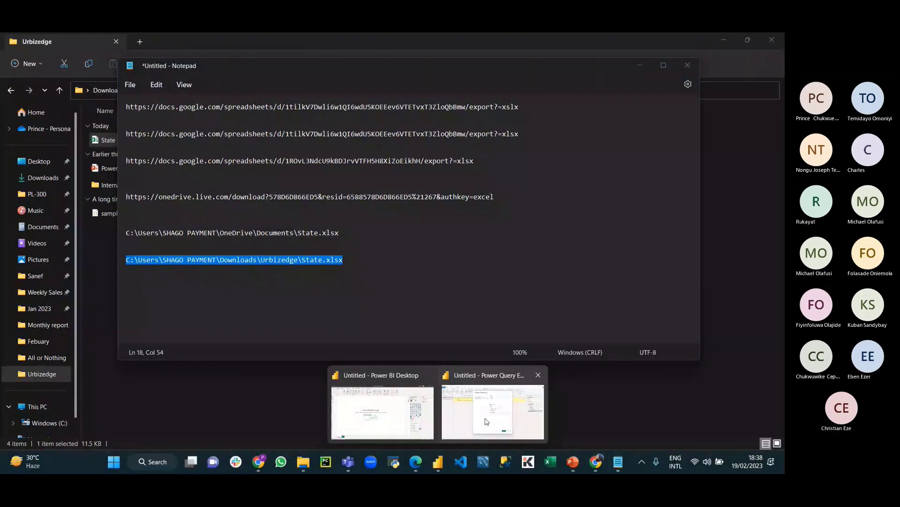
{"action": "left_click", "coordinate": [486, 421]}
{"action": "left_click", "coordinate": [404, 250]}
{"action": "key", "text": "ctrl+v"}
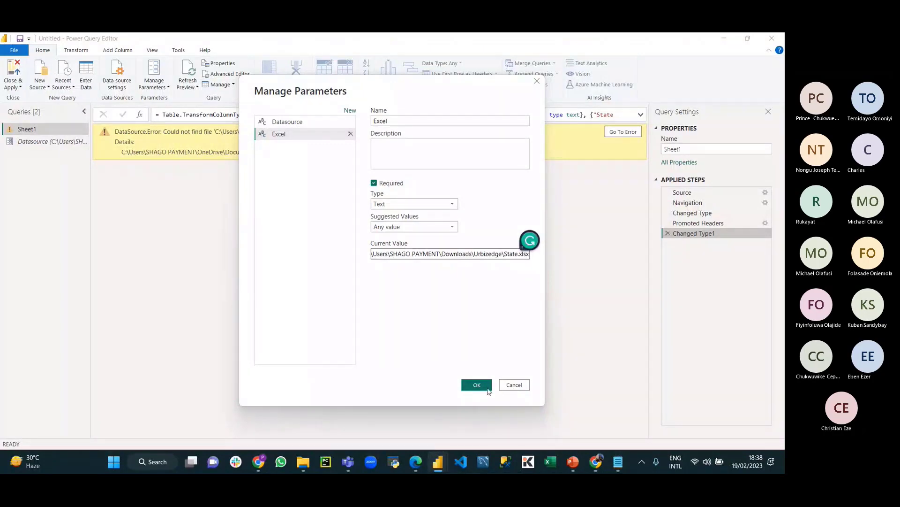
Step: Save the Excel parameter and repoint Sheet1's Source file path to it, checking the Changed Type1 step
{"action": "left_click", "coordinate": [477, 386]}
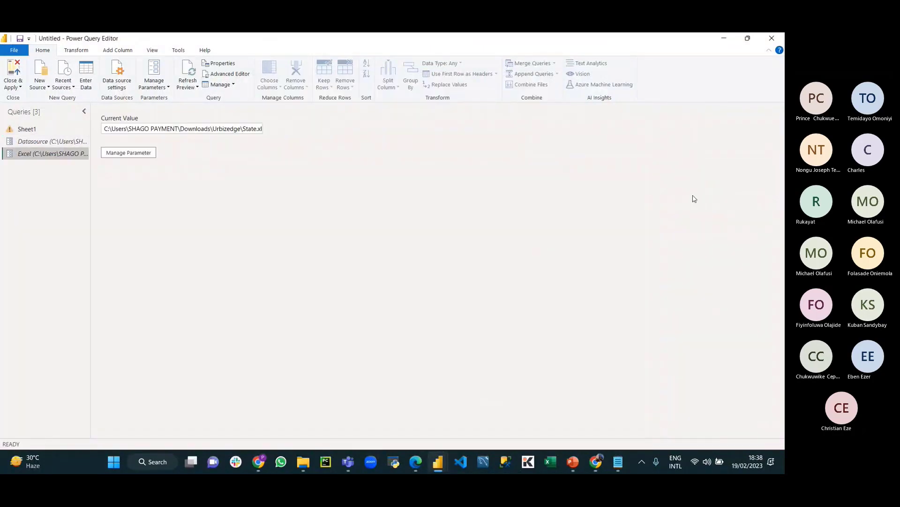
{"action": "left_click", "coordinate": [27, 128]}
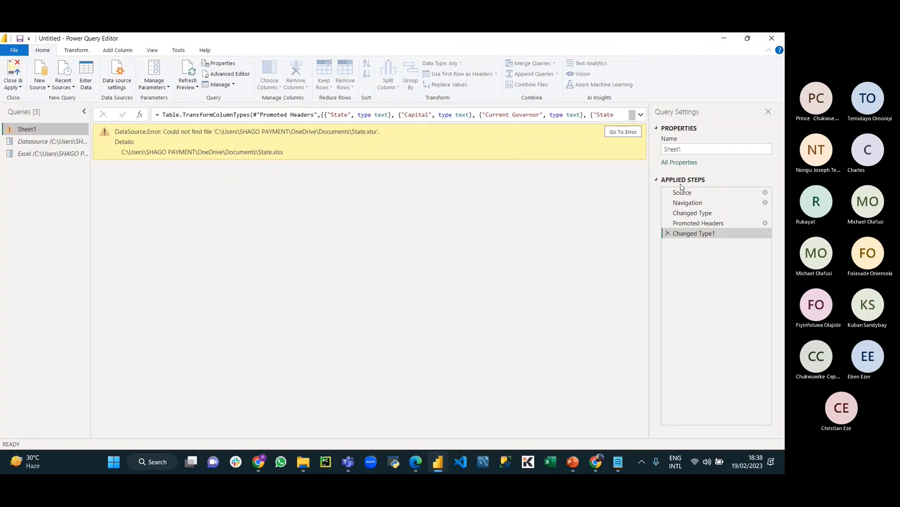
{"action": "right_click", "coordinate": [689, 192]}
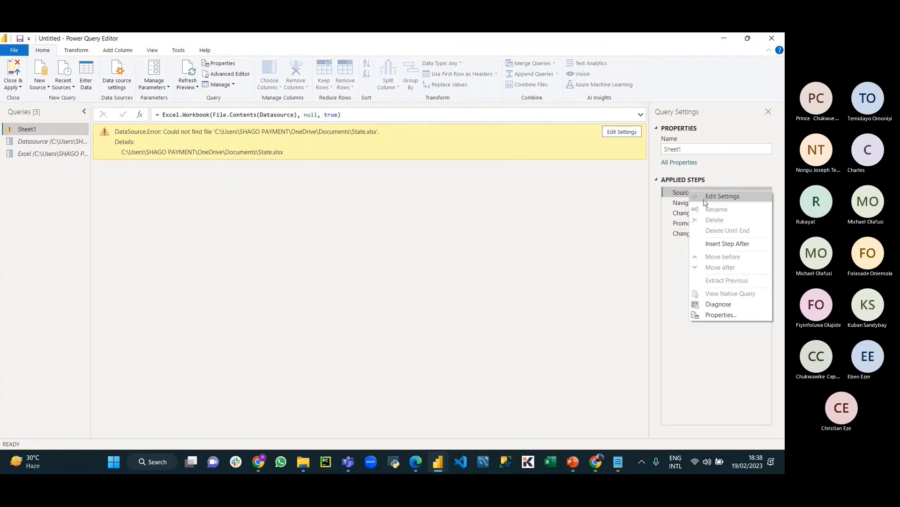
{"action": "left_click", "coordinate": [706, 198]}
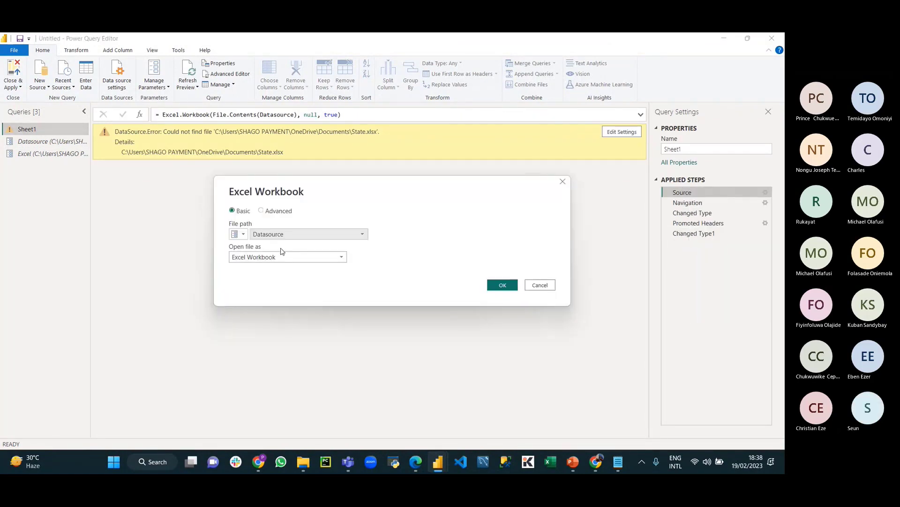
{"action": "left_click", "coordinate": [308, 237]}
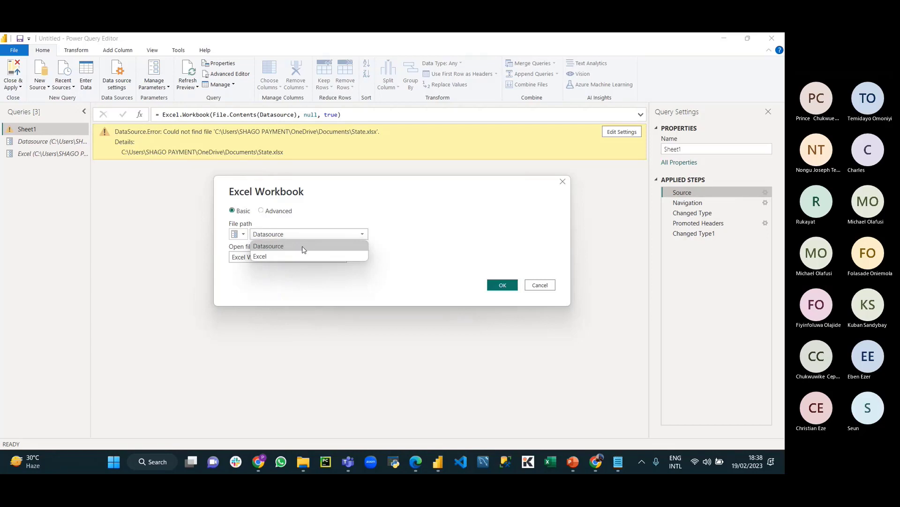
{"action": "left_click", "coordinate": [291, 257]}
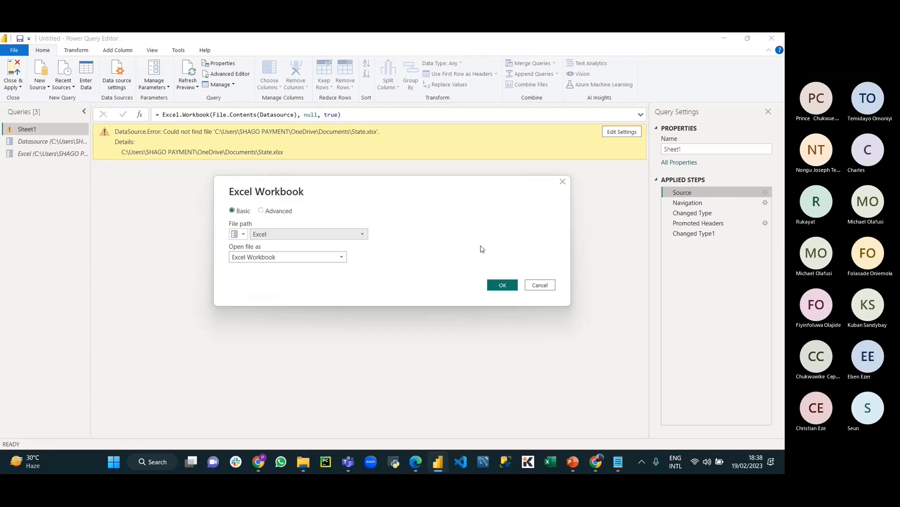
{"action": "left_click", "coordinate": [502, 286]}
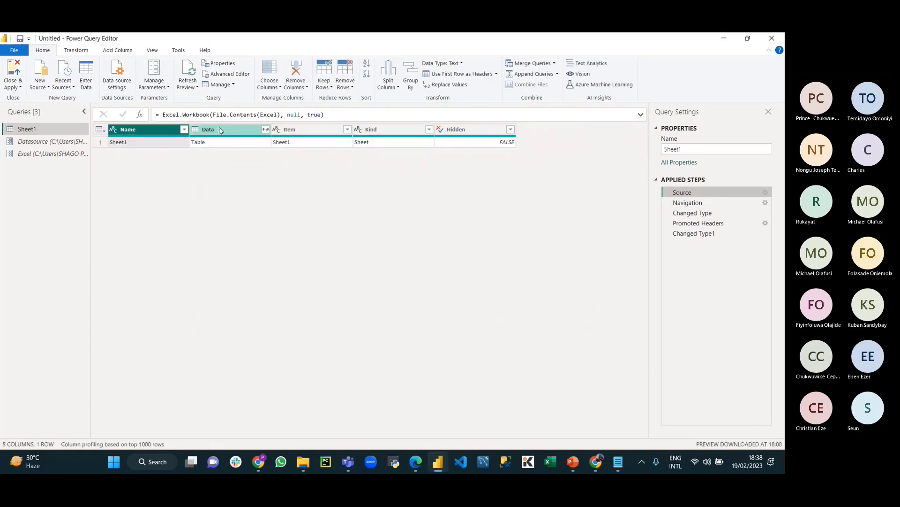
{"action": "left_click", "coordinate": [689, 233]}
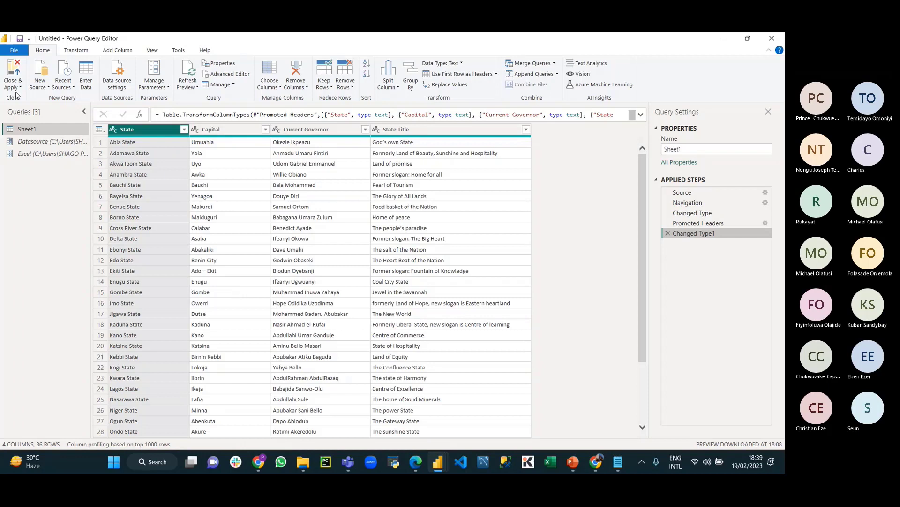
Step: Apply the query changes with Close & Apply from its dropdown, closing the Power Query Editor
{"action": "left_click", "coordinate": [20, 87]}
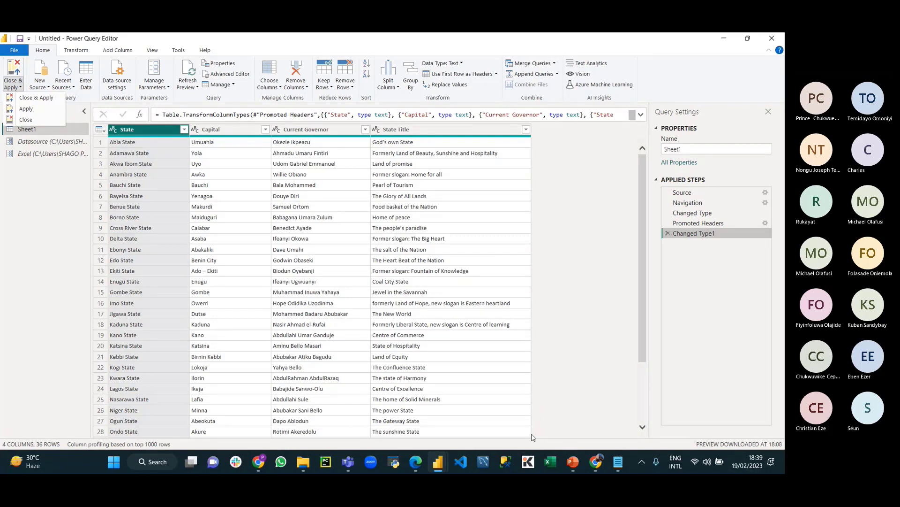
{"action": "left_click", "coordinate": [26, 99]}
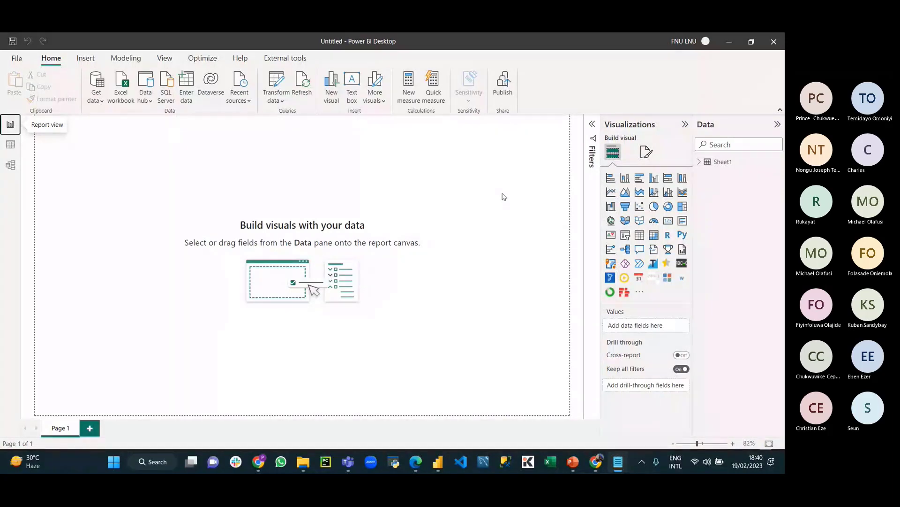
{"action": "left_click", "coordinate": [302, 461]}
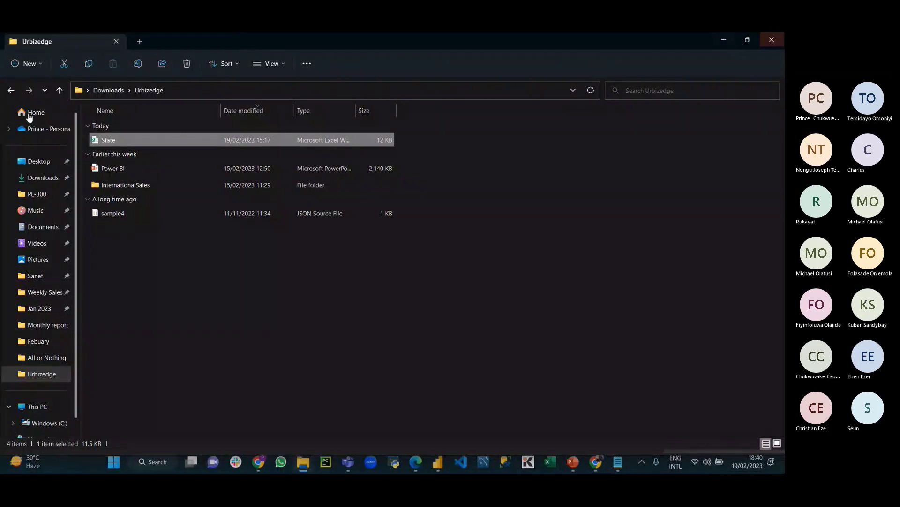
{"action": "left_click", "coordinate": [113, 213]}
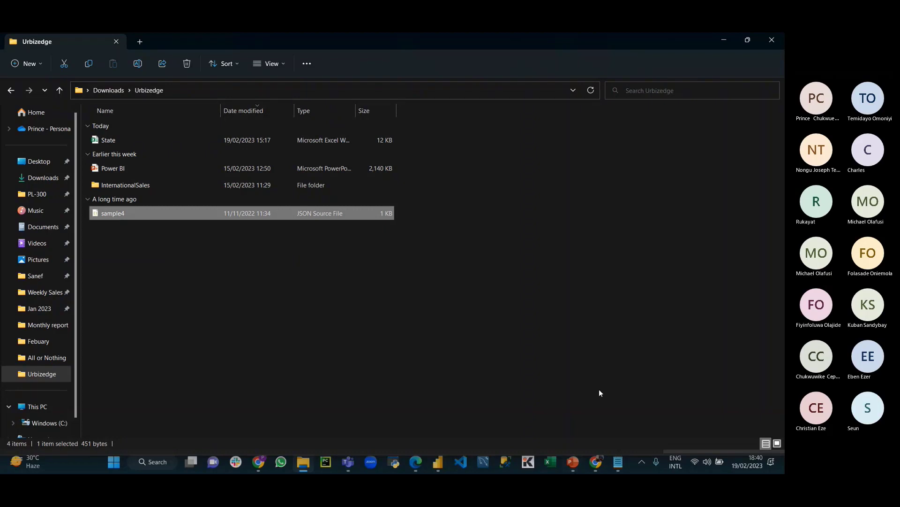
{"action": "left_click", "coordinate": [436, 464]}
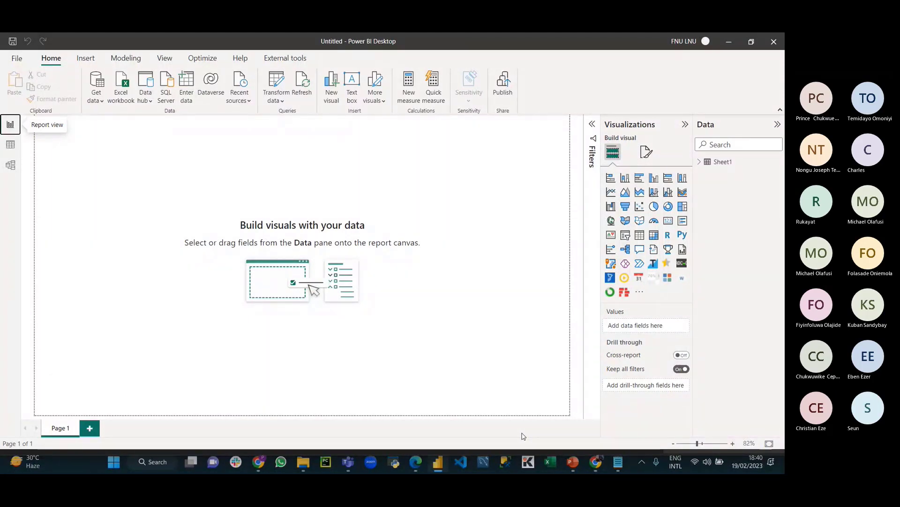
Step: Connect to the sample4 file through Get data > More... > JSON
{"action": "left_click", "coordinate": [98, 96]}
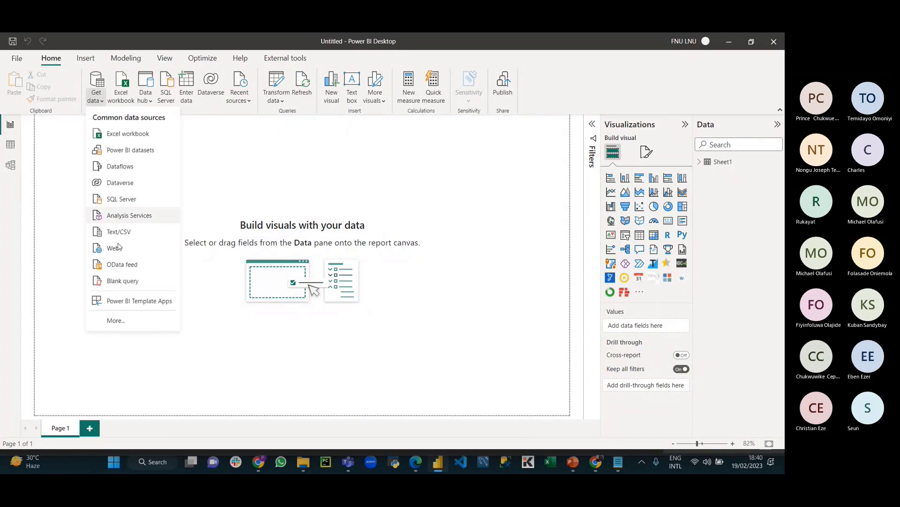
{"action": "left_click", "coordinate": [116, 321]}
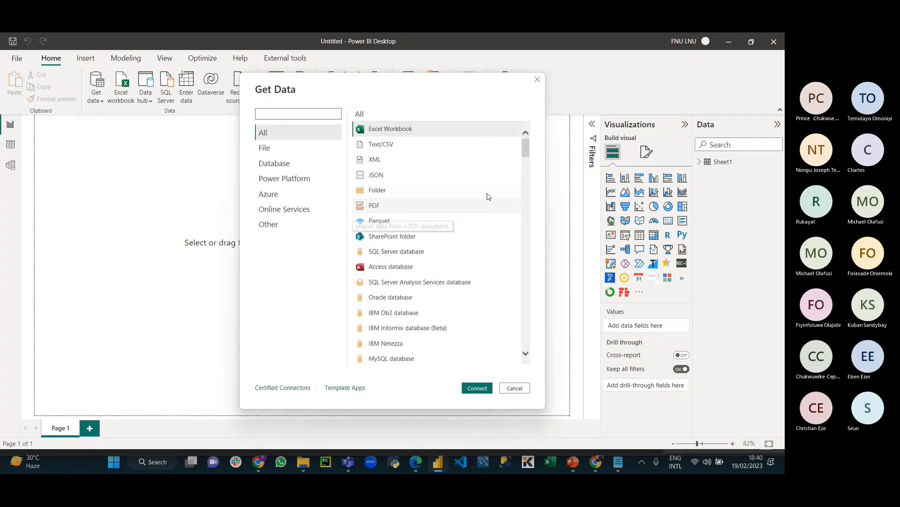
{"action": "left_click", "coordinate": [392, 176]}
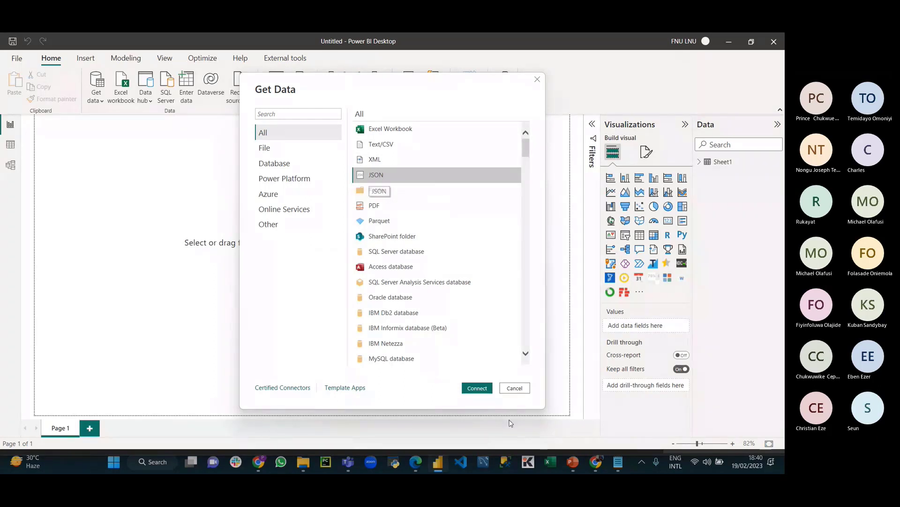
{"action": "left_click", "coordinate": [477, 388]}
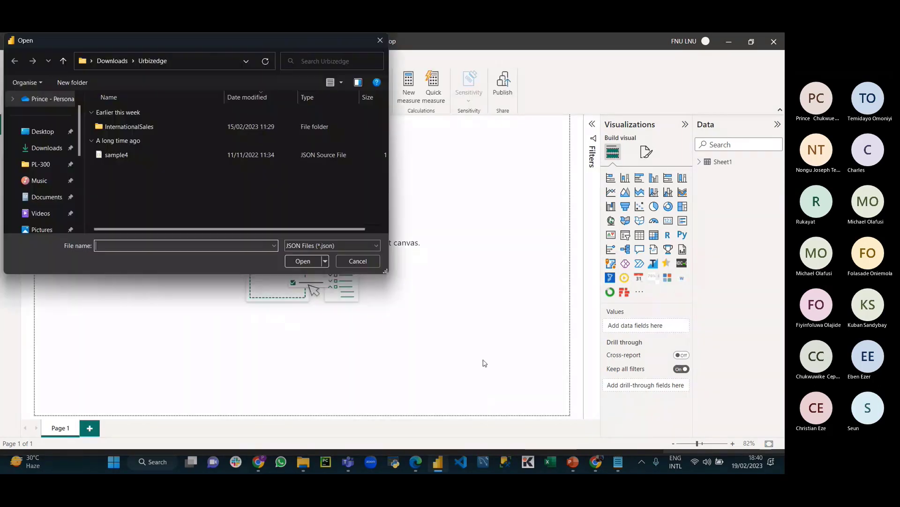
{"action": "left_click", "coordinate": [131, 157]}
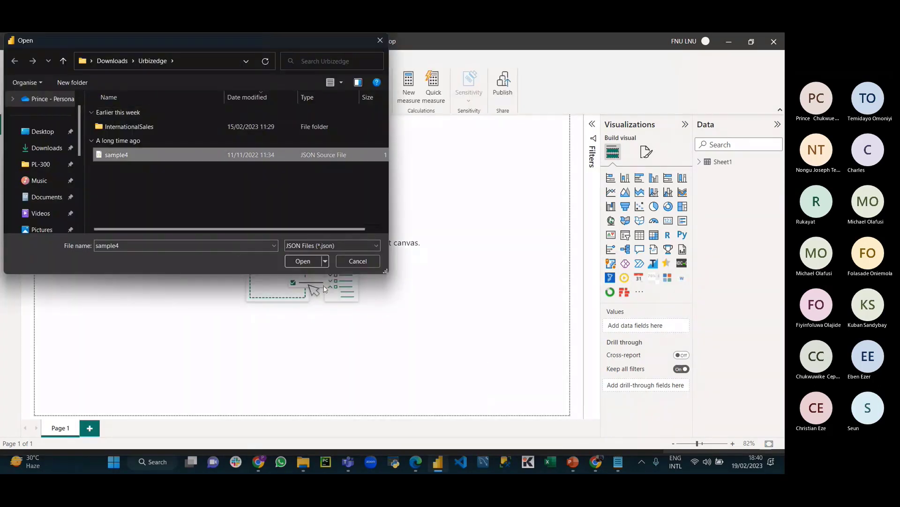
{"action": "left_click", "coordinate": [307, 261]}
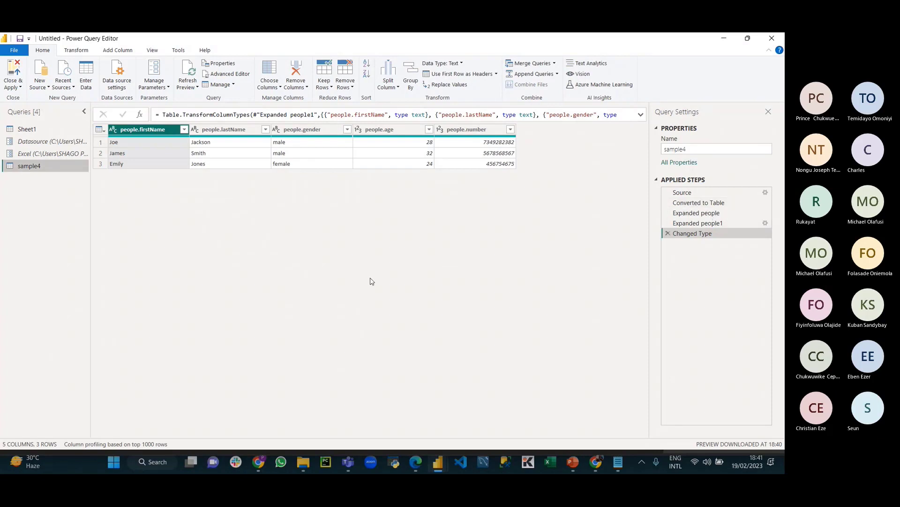
Step: Delete the Changed Type, Expanded people1, Expanded people and Converted to Table applied steps
{"action": "left_click", "coordinate": [668, 233]}
{"action": "left_click", "coordinate": [668, 223]}
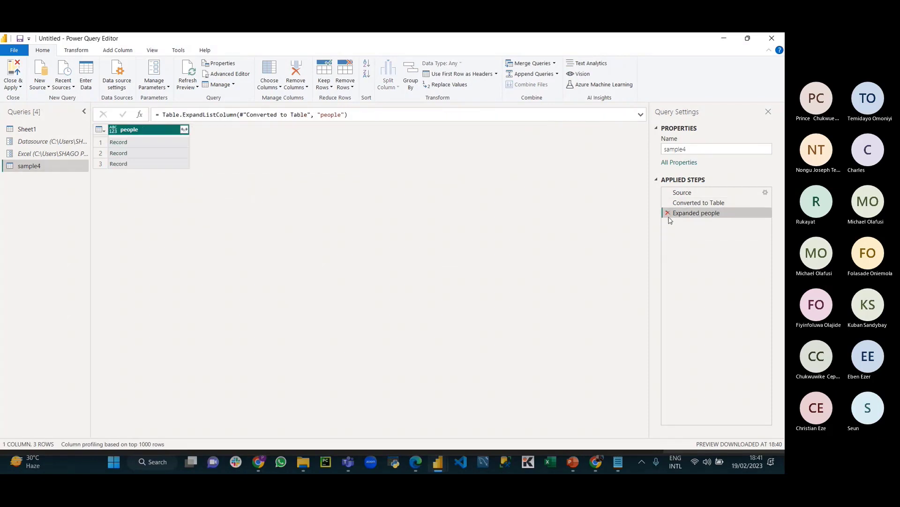
{"action": "left_click", "coordinate": [668, 212]}
{"action": "left_click", "coordinate": [668, 202]}
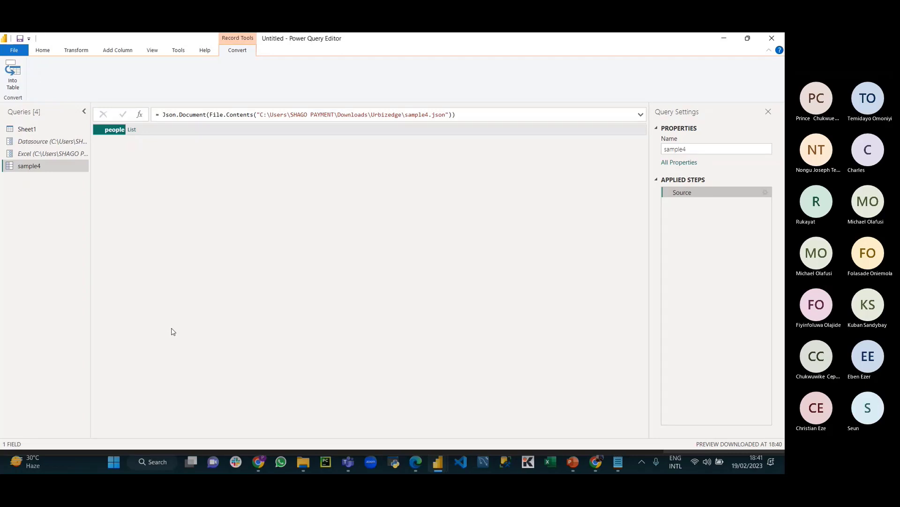
Step: Convert the people record to a table, expand Value to new rows, then into unprefixed columns
{"action": "left_click", "coordinate": [20, 73]}
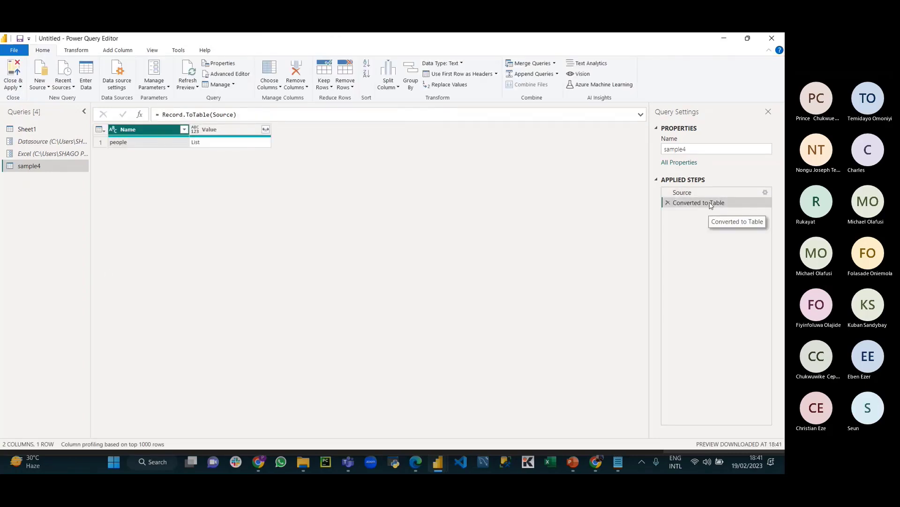
{"action": "left_click", "coordinate": [225, 129]}
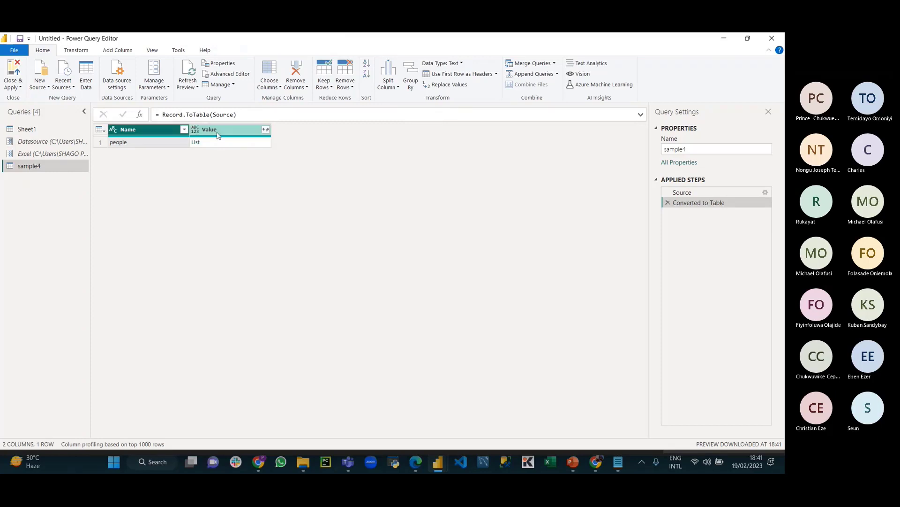
{"action": "left_click", "coordinate": [266, 130]}
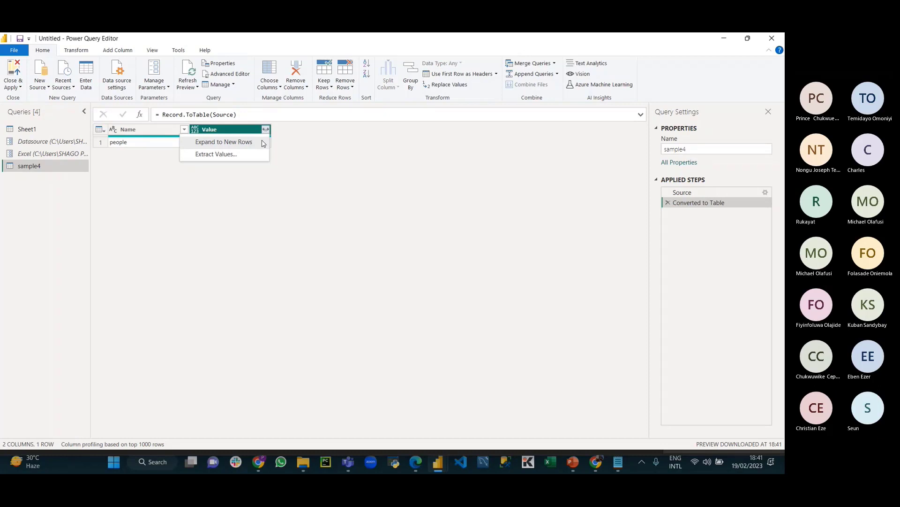
{"action": "left_click", "coordinate": [249, 145]}
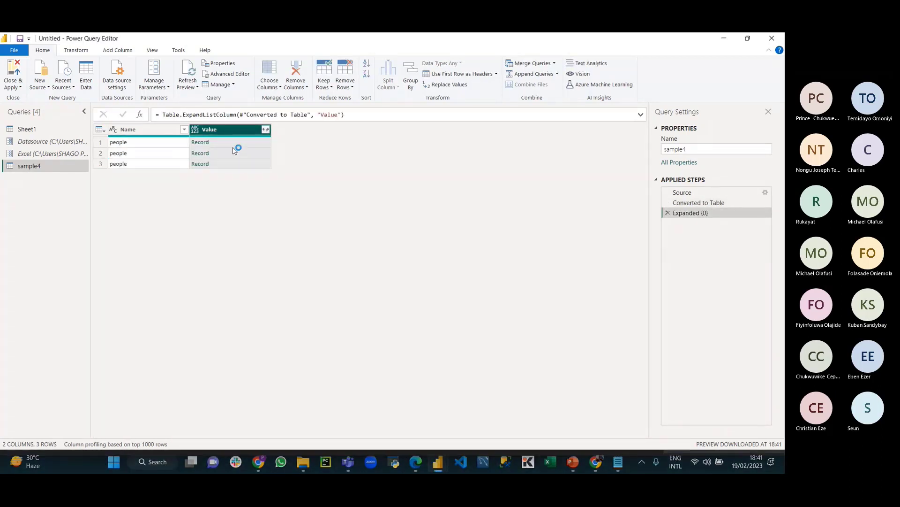
{"action": "left_click", "coordinate": [265, 129]}
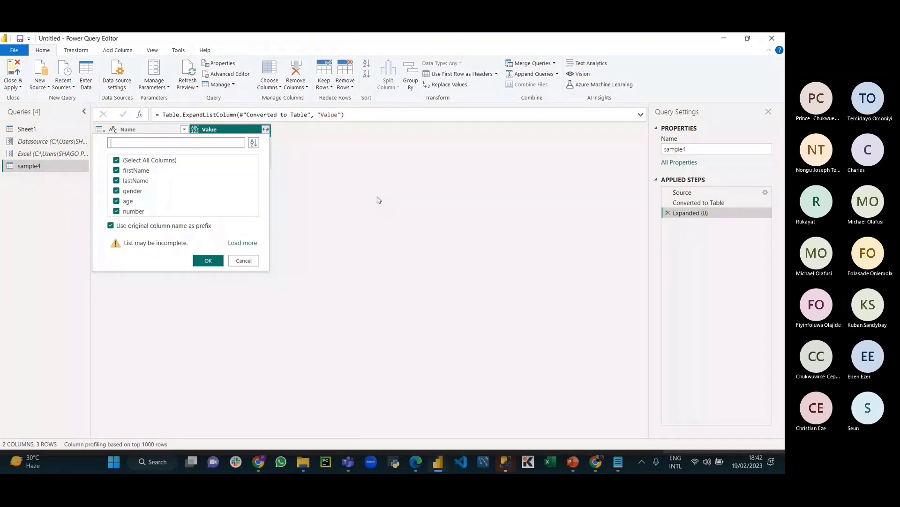
{"action": "left_click", "coordinate": [111, 226]}
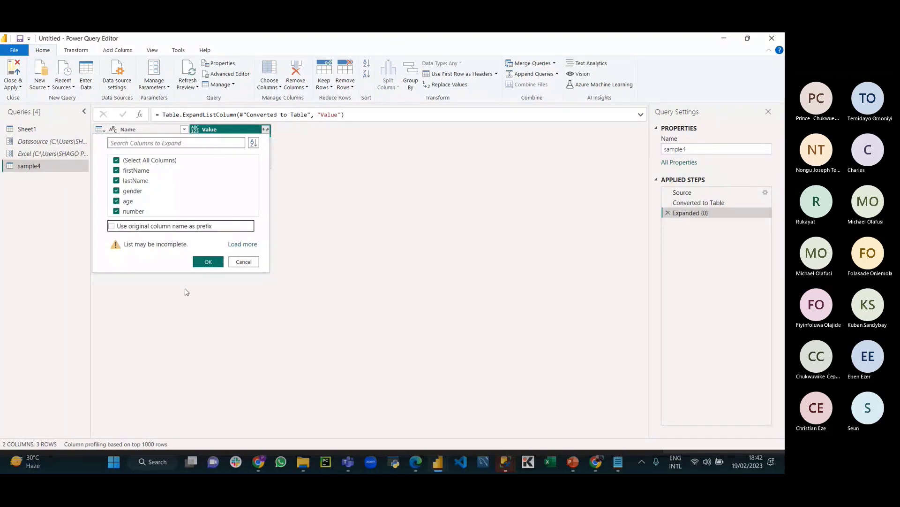
{"action": "left_click", "coordinate": [208, 261]}
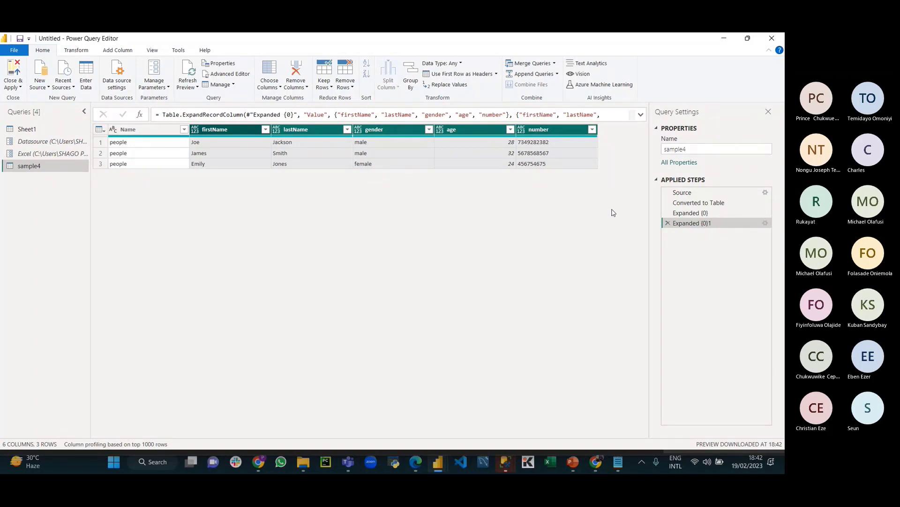
{"action": "left_click", "coordinate": [195, 131]}
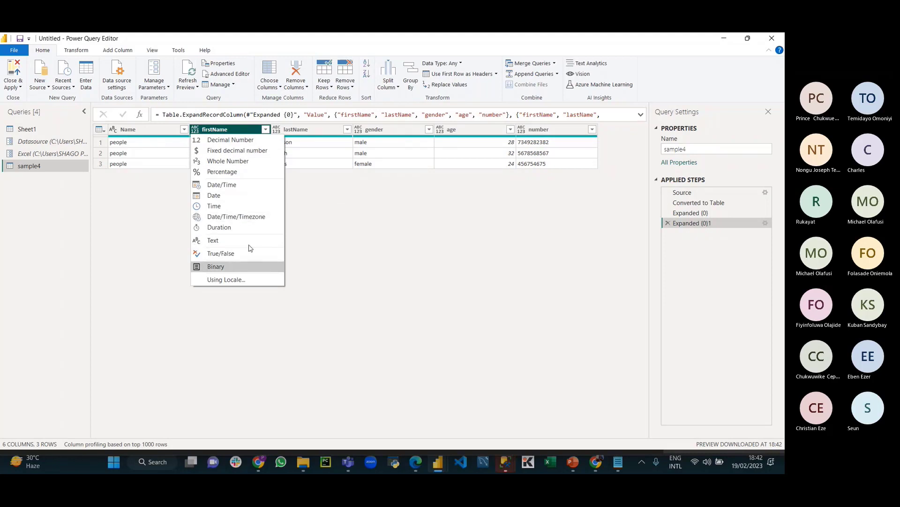
{"action": "left_click", "coordinate": [437, 248]}
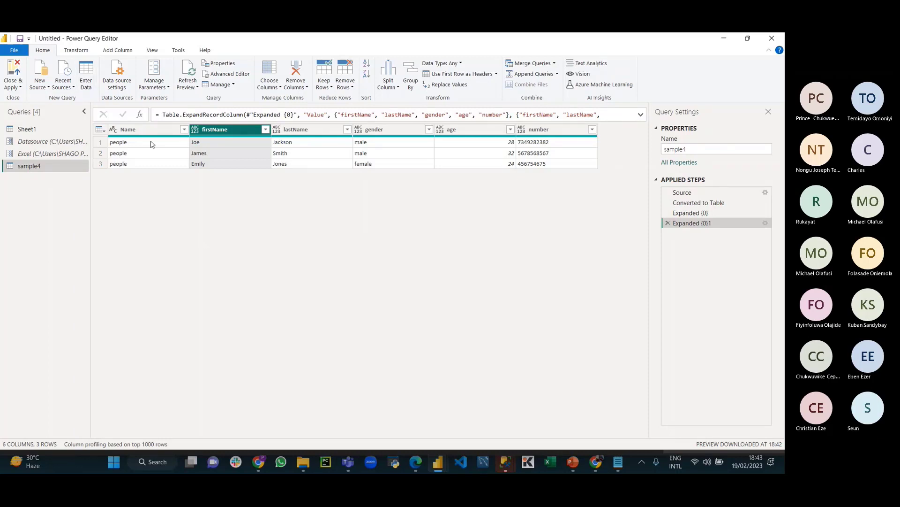
{"action": "left_click", "coordinate": [195, 129]}
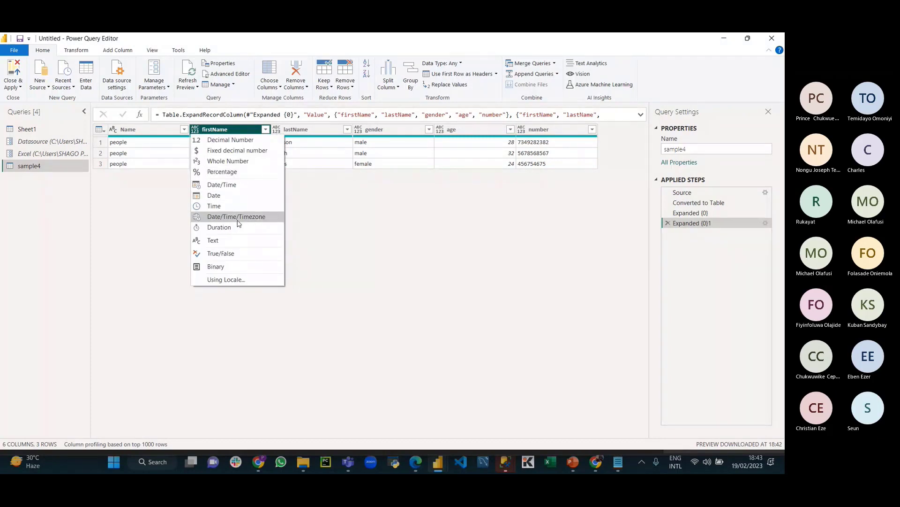
{"action": "left_click", "coordinate": [423, 242]}
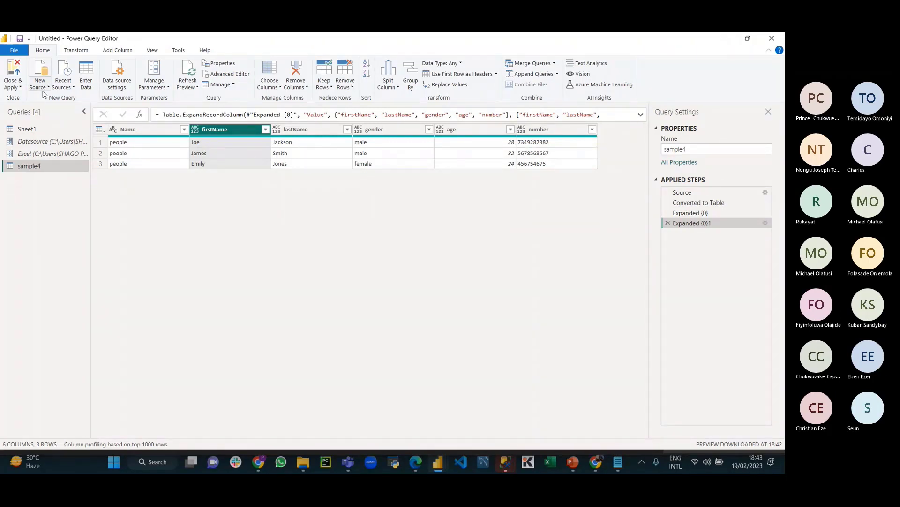
{"action": "mouse_move", "coordinate": [515, 462]}
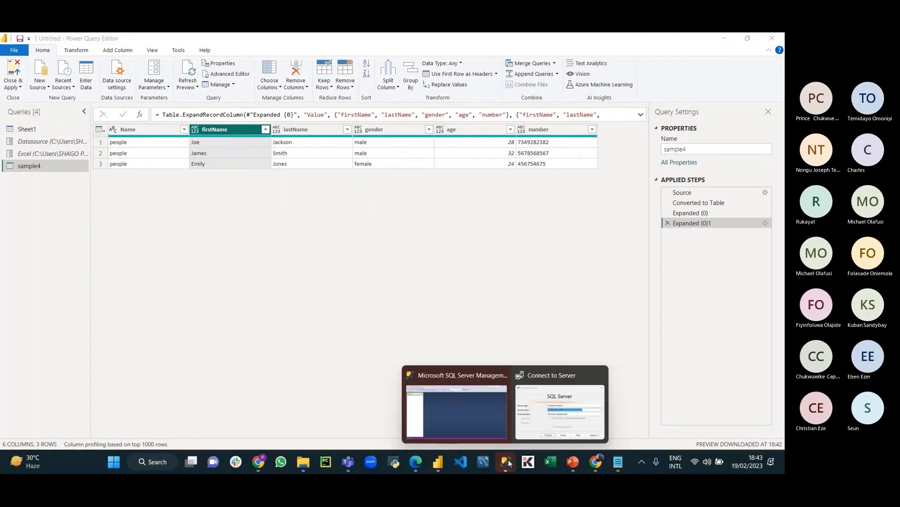
{"action": "mouse_move", "coordinate": [563, 403]}
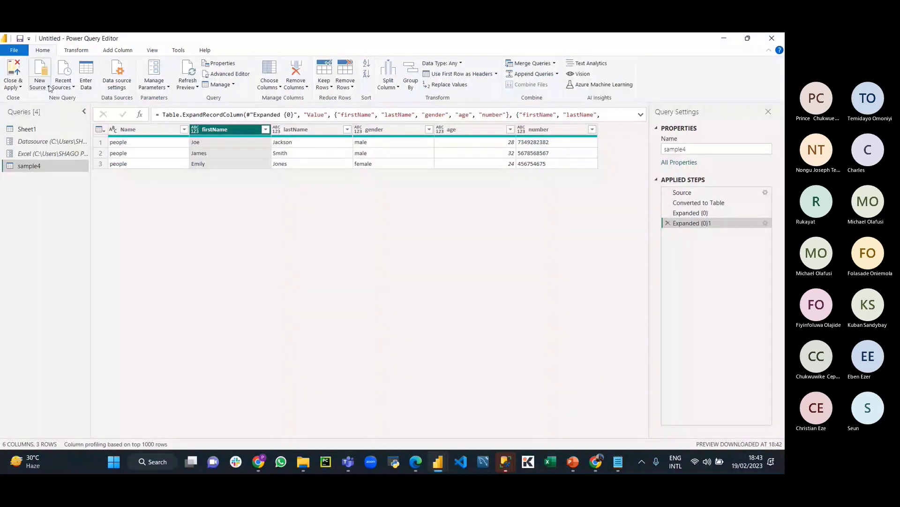
Step: Choose SQL Server from the Home ribbon's New Source list
{"action": "left_click", "coordinate": [48, 87]}
{"action": "left_click", "coordinate": [66, 134]}
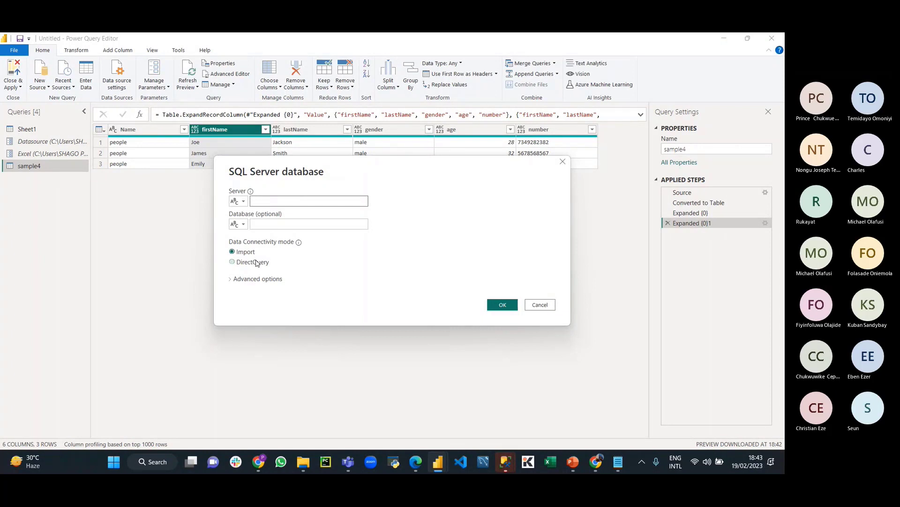
Step: Connect SSMS to the MSSQLSERVER02 instance, then switch back to Power BI's SQL Server dialog
{"action": "mouse_move", "coordinate": [506, 462]}
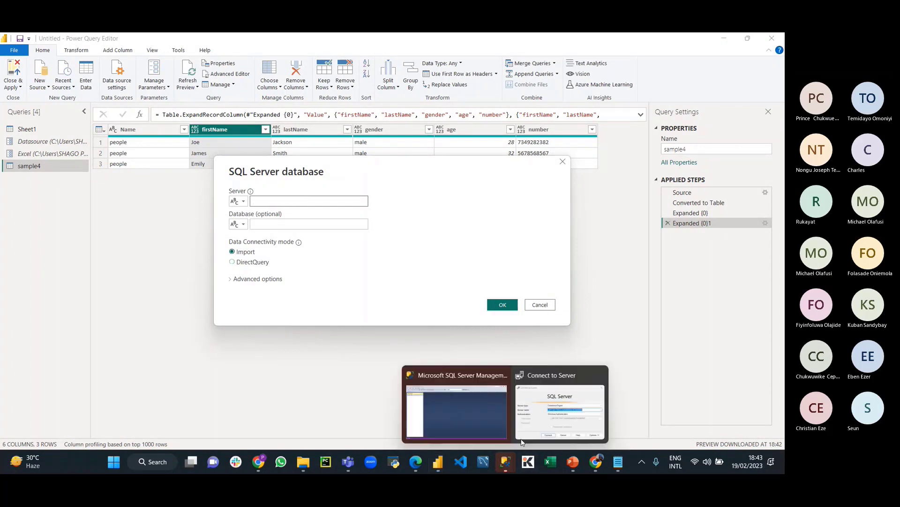
{"action": "left_click", "coordinate": [558, 404]}
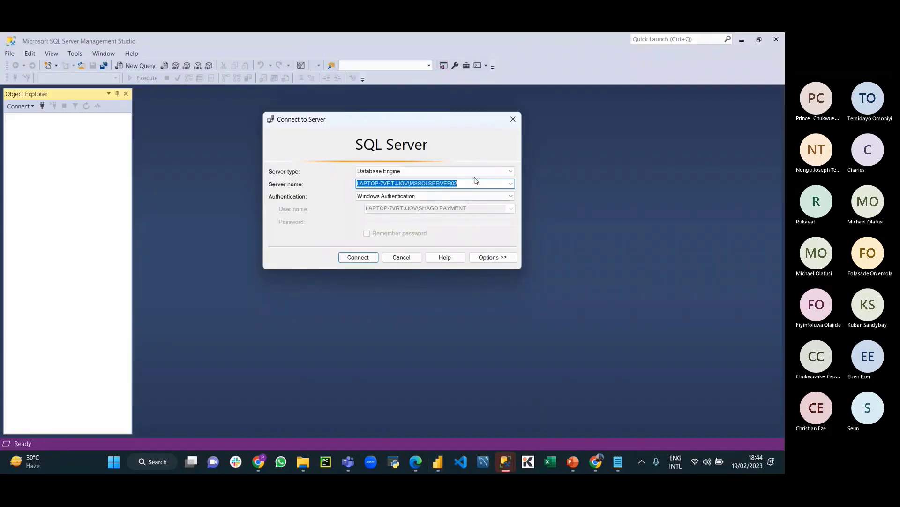
{"action": "left_click", "coordinate": [358, 258]}
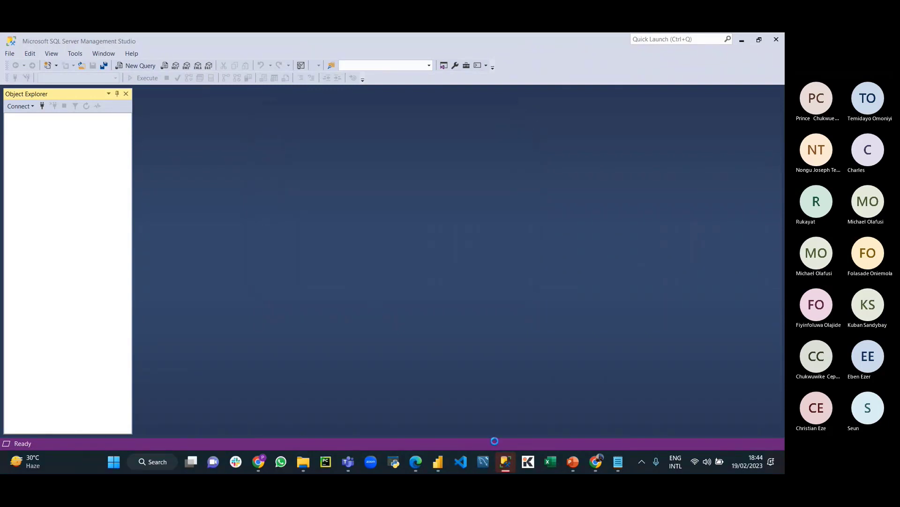
{"action": "mouse_move", "coordinate": [437, 462]}
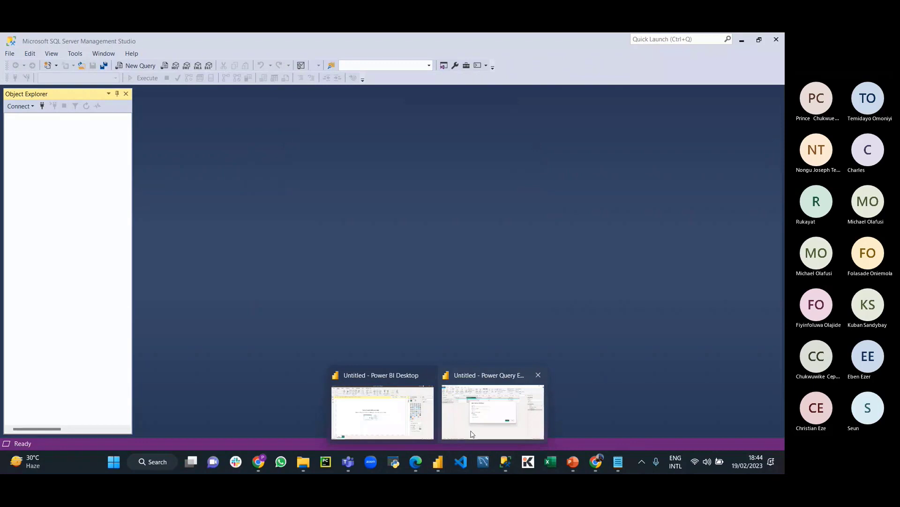
{"action": "left_click", "coordinate": [449, 411]}
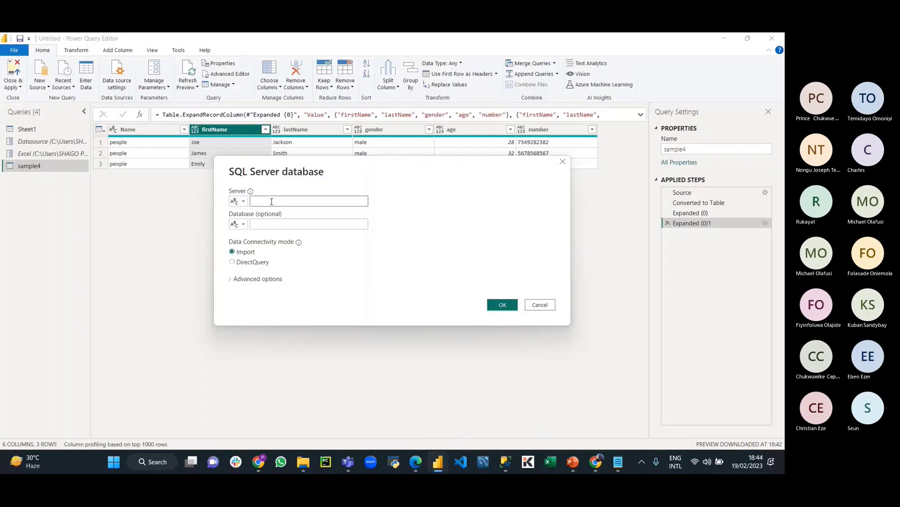
Step: Paste the MSSQLSERVER02 server name in Import mode and review the Advanced options' timeout and SQL statement boxes
{"action": "type", "text": "LAPTOP-7VRTJJOV\\MSSQLSERVER02"}
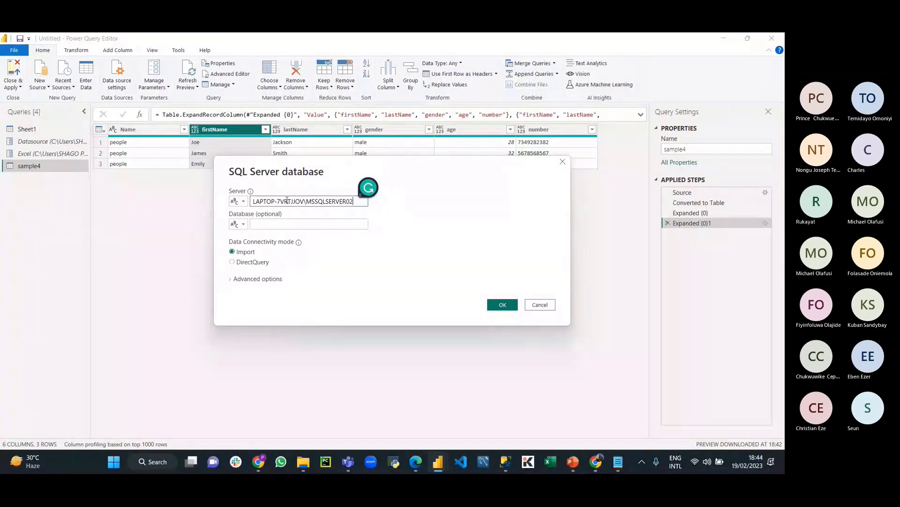
{"action": "left_click", "coordinate": [274, 224]}
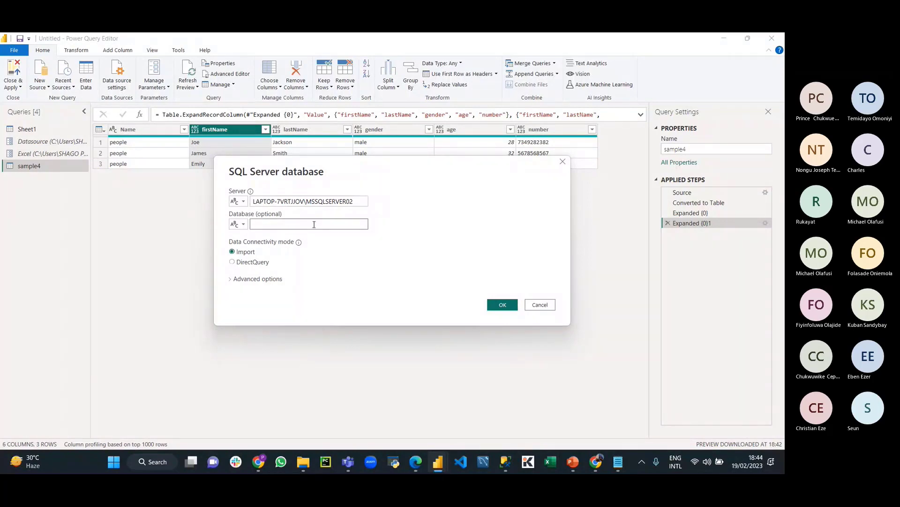
{"action": "left_click", "coordinate": [231, 281]}
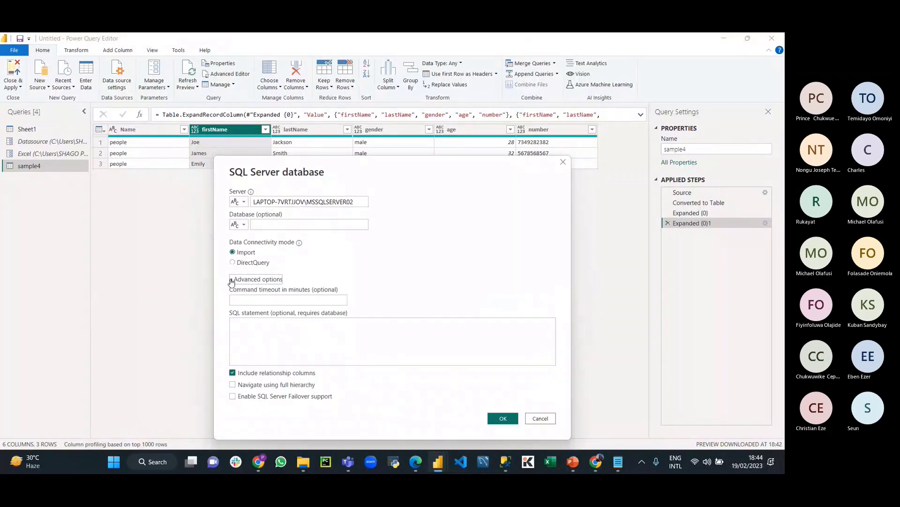
{"action": "left_click", "coordinate": [300, 334]}
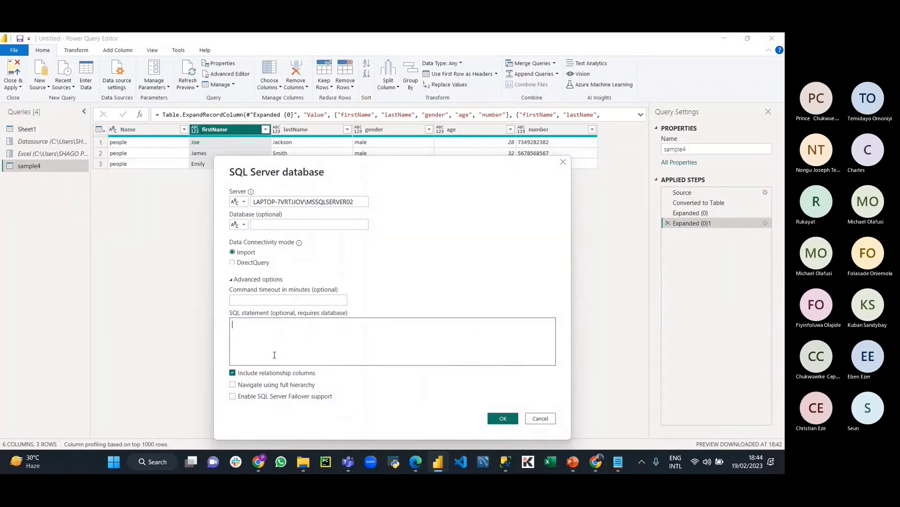
{"action": "left_click", "coordinate": [272, 299]}
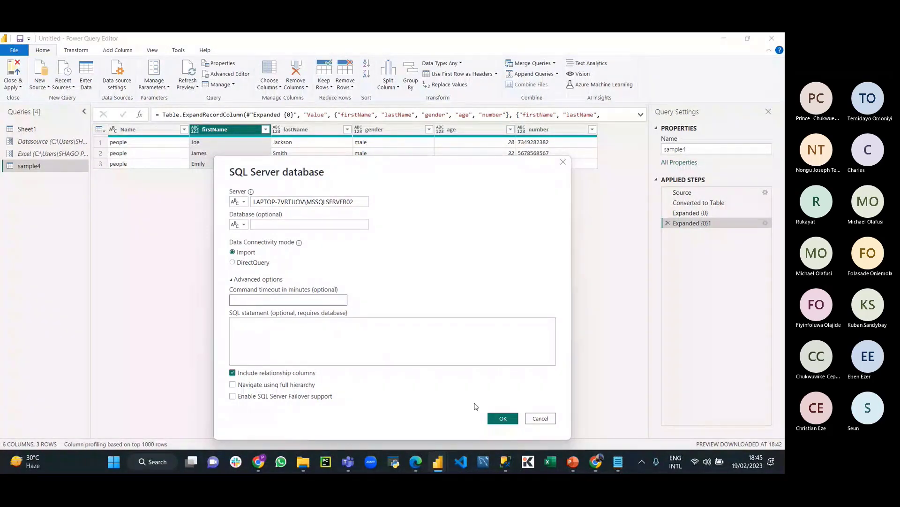
Step: Load the FactFinance table from AdventureWorksDW2019 via the Navigator
{"action": "left_click", "coordinate": [506, 418]}
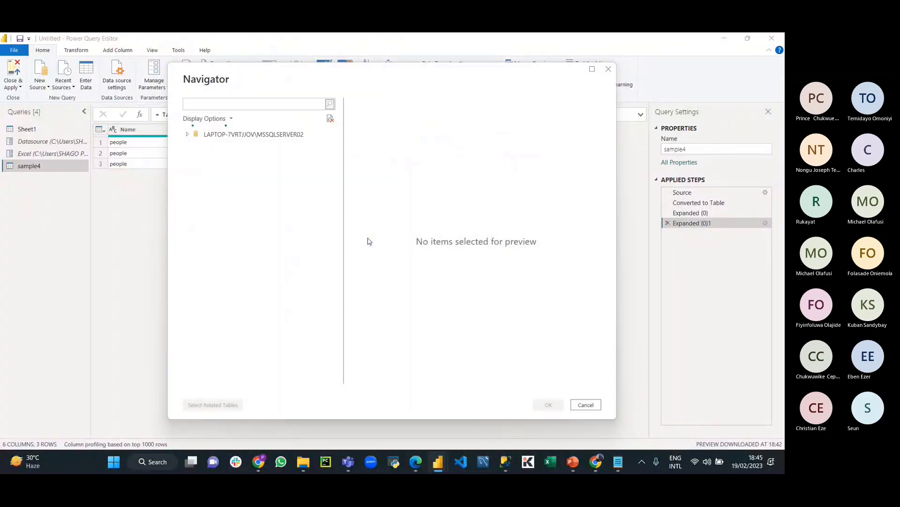
{"action": "left_click", "coordinate": [192, 149]}
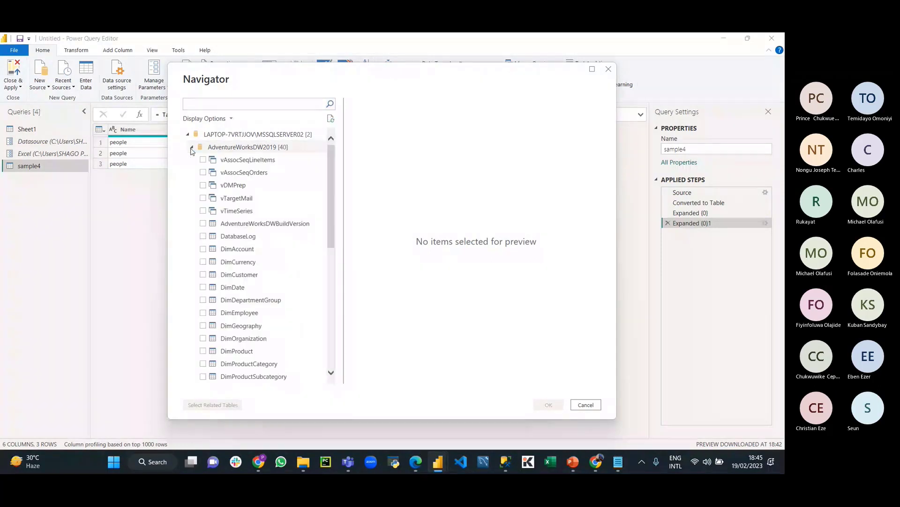
{"action": "scroll", "coordinate": [209, 248], "scroll_direction": "down", "scroll_amount": 10}
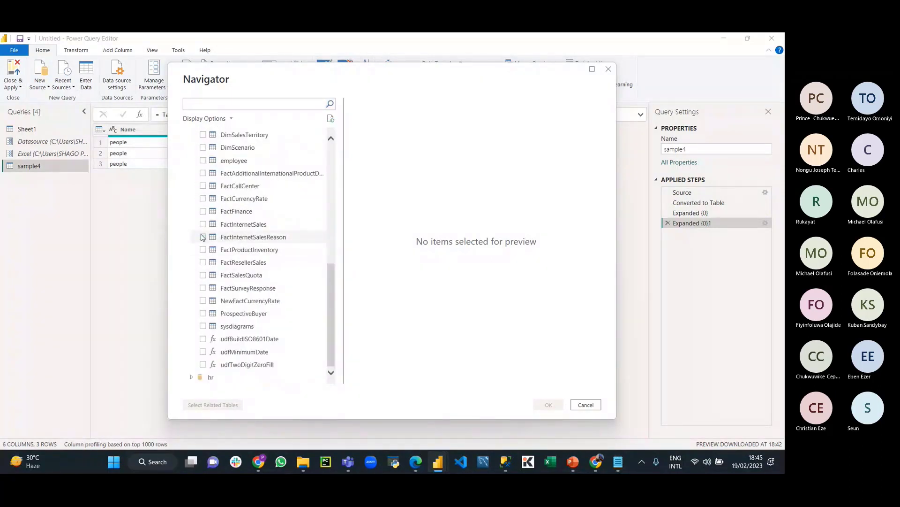
{"action": "left_click", "coordinate": [209, 212]}
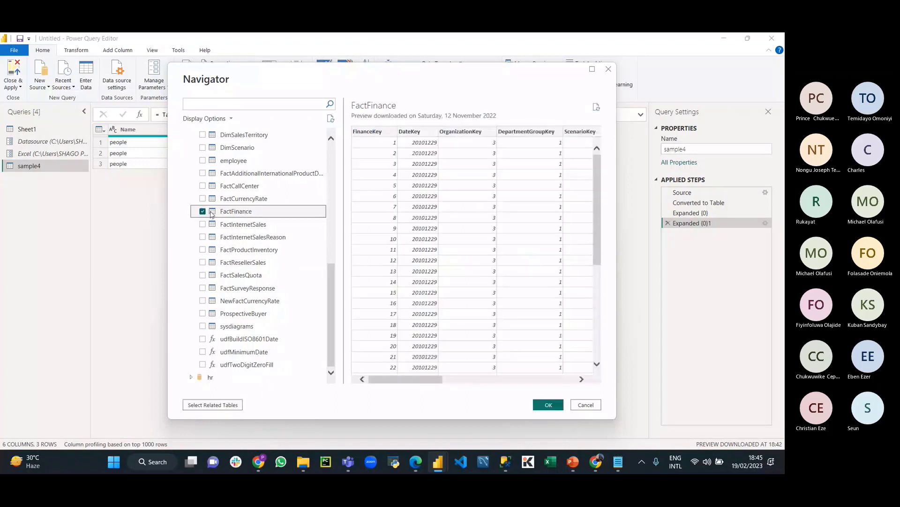
{"action": "left_click", "coordinate": [547, 405]}
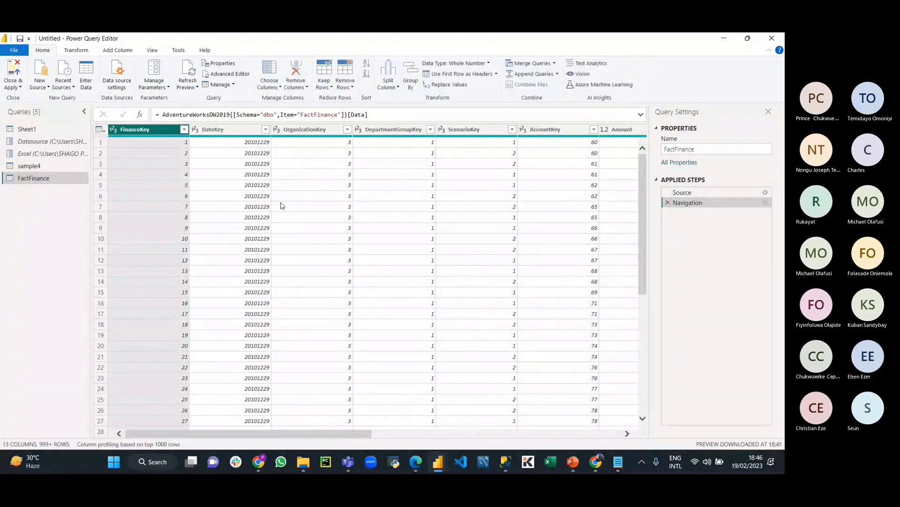
Step: Add another SQL Server source for the MSSQLSERVER02 server, this time in DirectQuery mode
{"action": "left_click", "coordinate": [40, 83]}
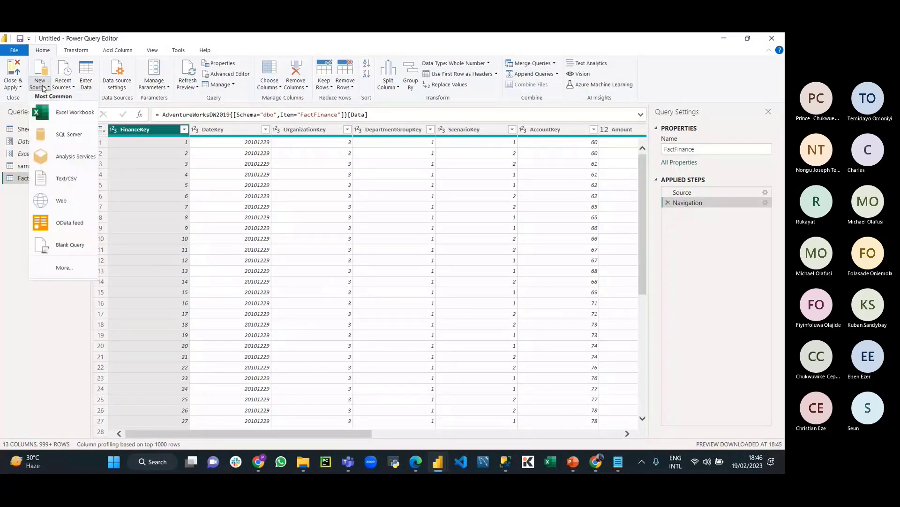
{"action": "left_click", "coordinate": [75, 137]}
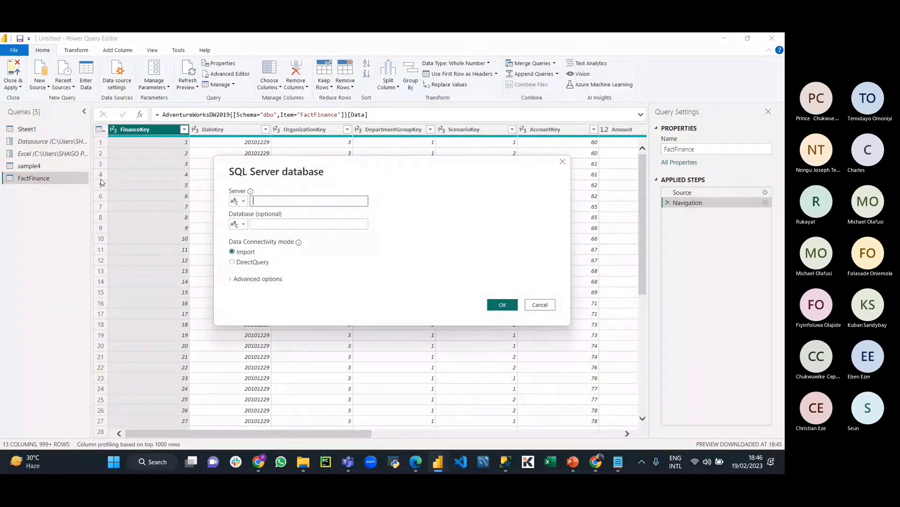
{"action": "type", "text": "LAPTOP-7VRTJJOV\\MSSQLSERVER02"}
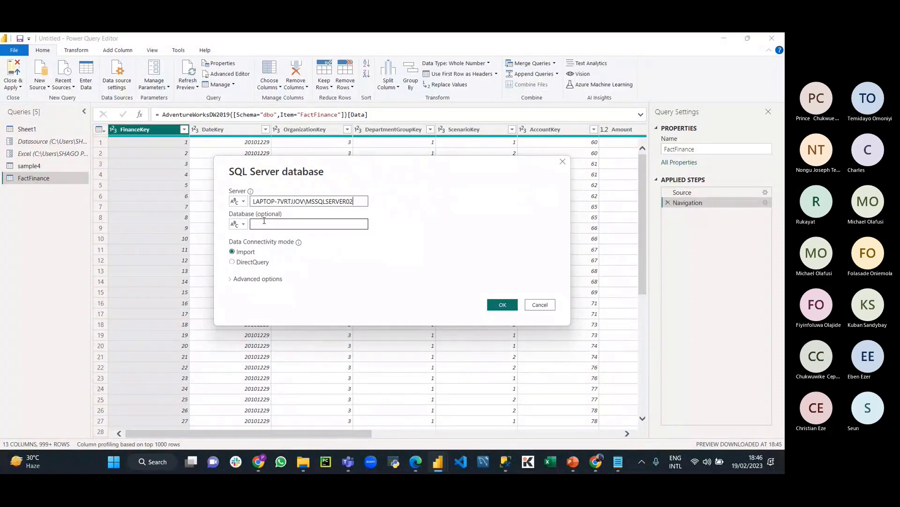
{"action": "left_click", "coordinate": [233, 262]}
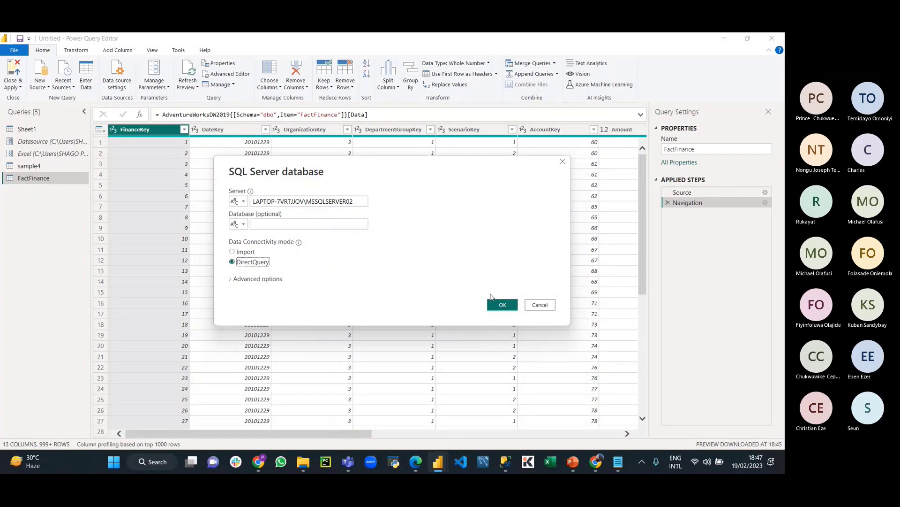
{"action": "left_click", "coordinate": [500, 306]}
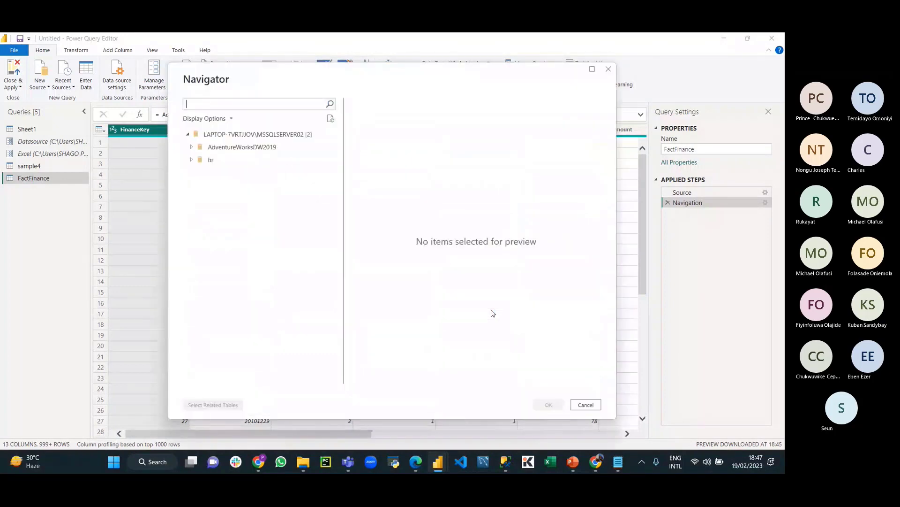
Step: Expand AdventureWorksDW2019 in the Navigator and load the employee table as a new query
{"action": "left_click", "coordinate": [192, 147]}
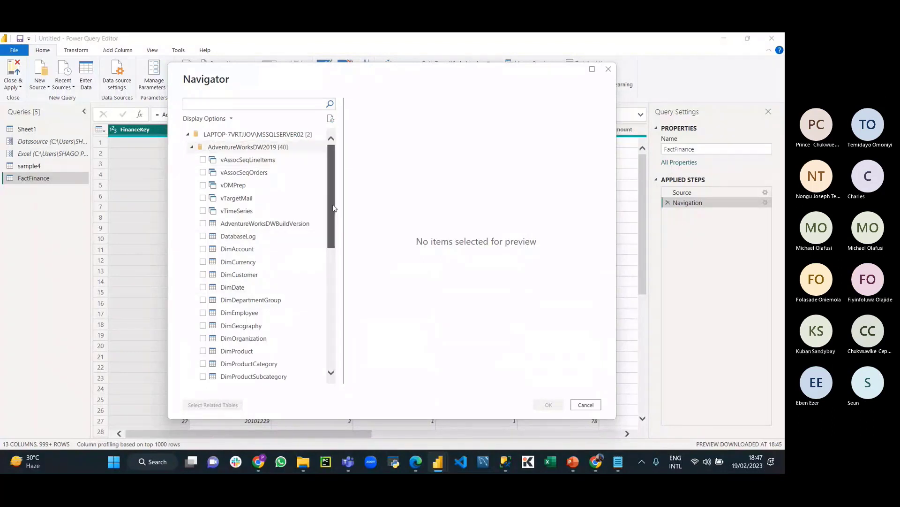
{"action": "scroll", "coordinate": [323, 263], "scroll_direction": "down", "scroll_amount": 4}
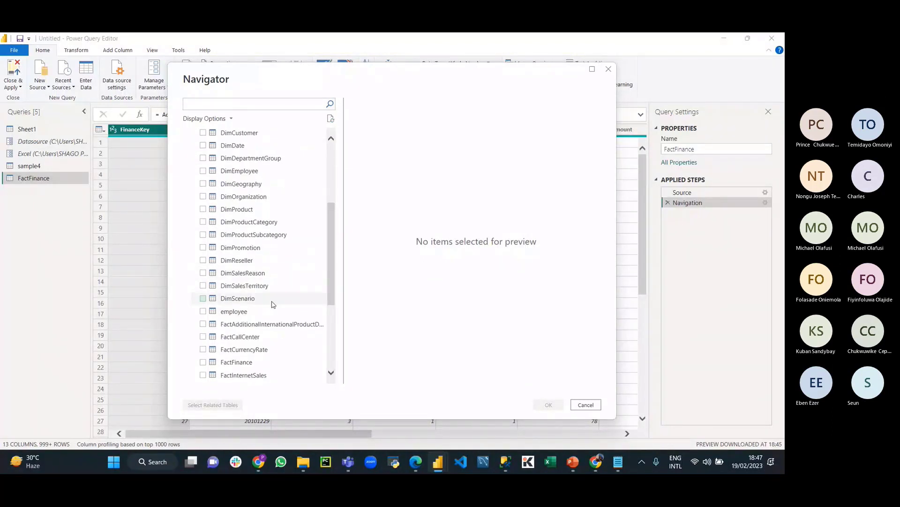
{"action": "left_click", "coordinate": [203, 311]}
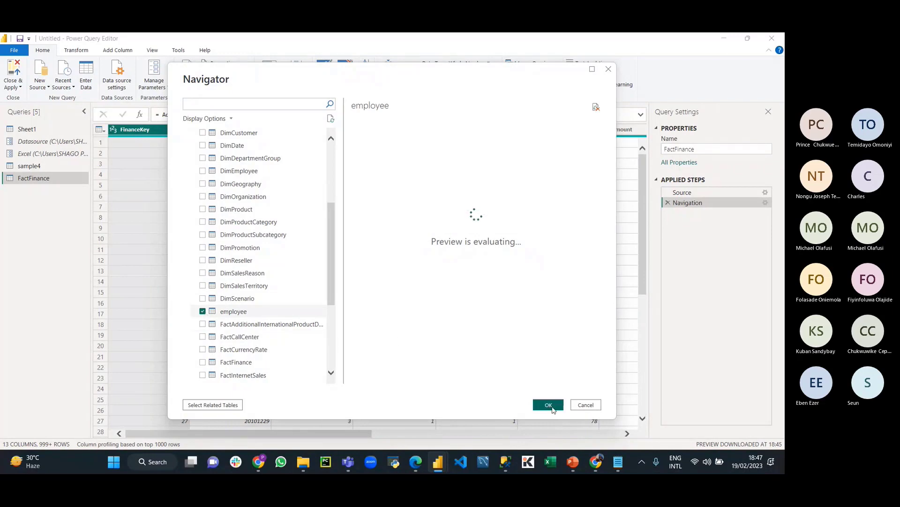
{"action": "left_click", "coordinate": [548, 404]}
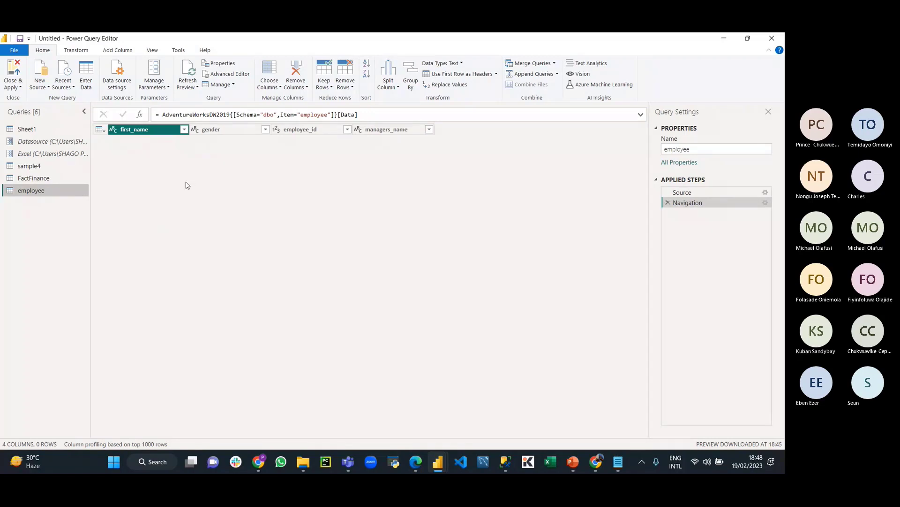
Step: Add FactFinance again from the SQL Server AdventureWorksDW2019 database in DirectQuery mode as FactFinance (2)
{"action": "left_click", "coordinate": [40, 87]}
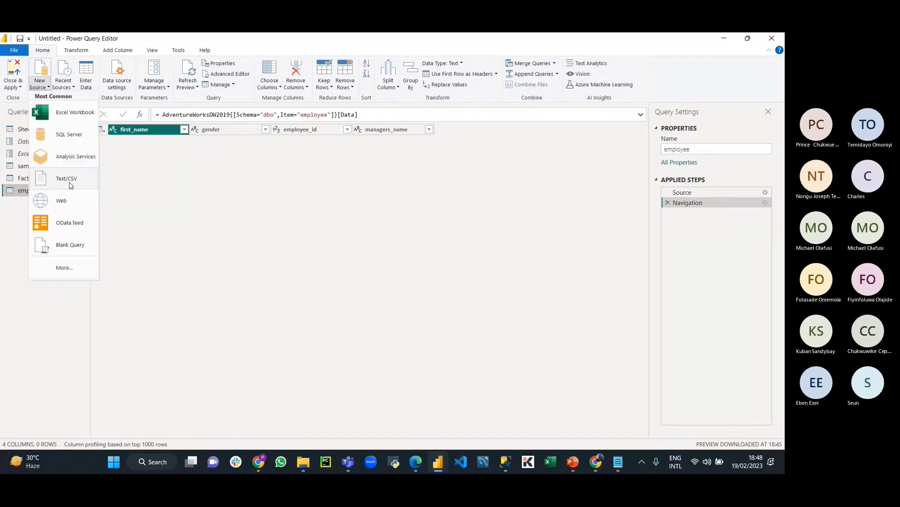
{"action": "left_click", "coordinate": [68, 188]}
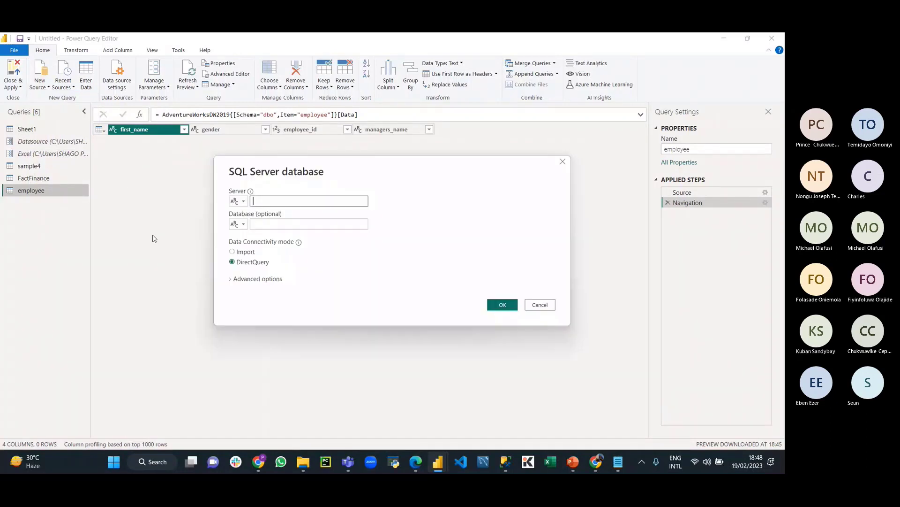
{"action": "type", "text": "LAPTOP-7VRTJJOV\\MSSQLSERVER02"}
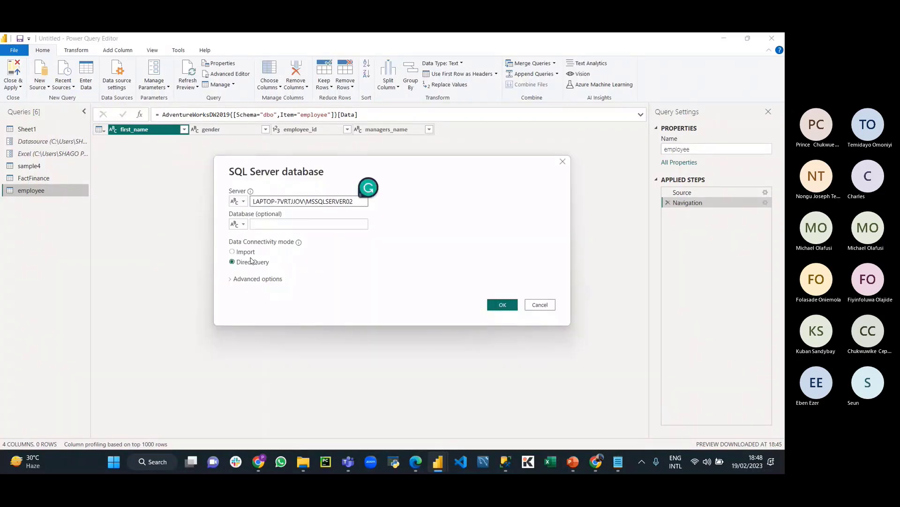
{"action": "left_click", "coordinate": [500, 306]}
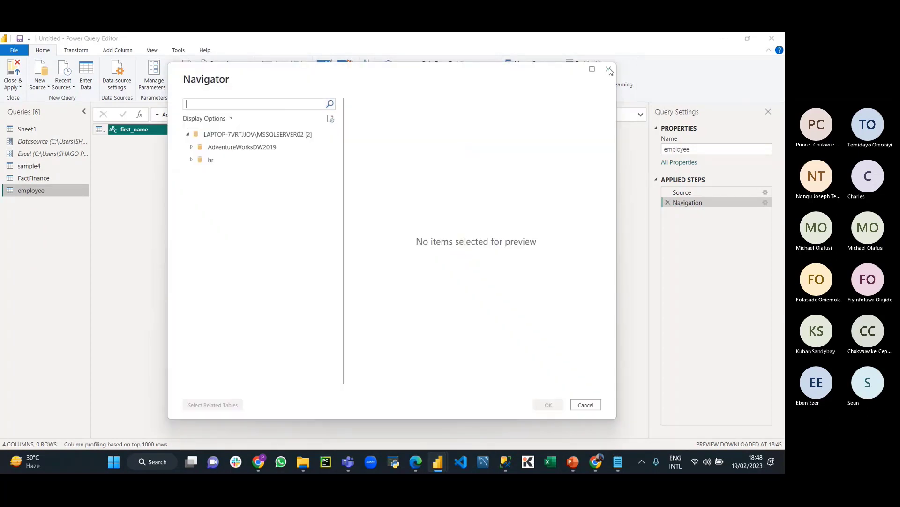
{"action": "left_click", "coordinate": [192, 147]}
{"action": "scroll", "coordinate": [248, 277], "scroll_direction": "down", "scroll_amount": 7}
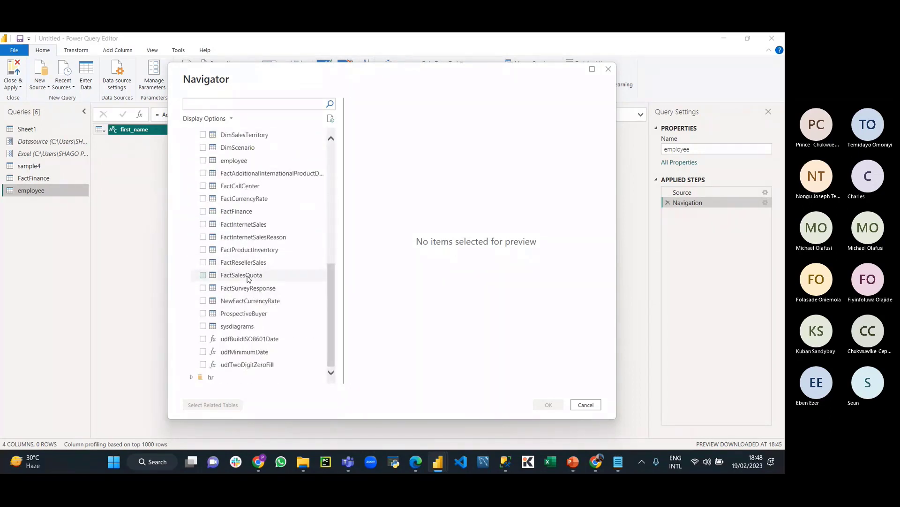
{"action": "left_click", "coordinate": [205, 213]}
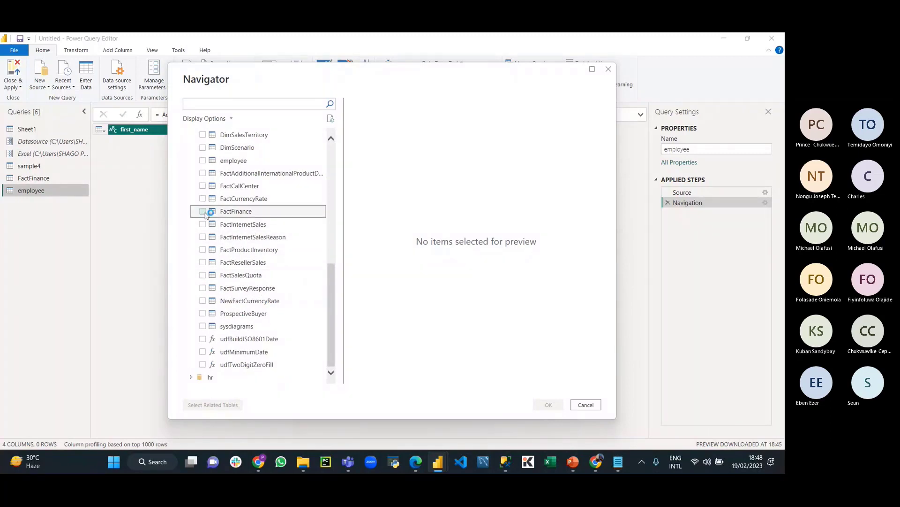
{"action": "left_click", "coordinate": [548, 405]}
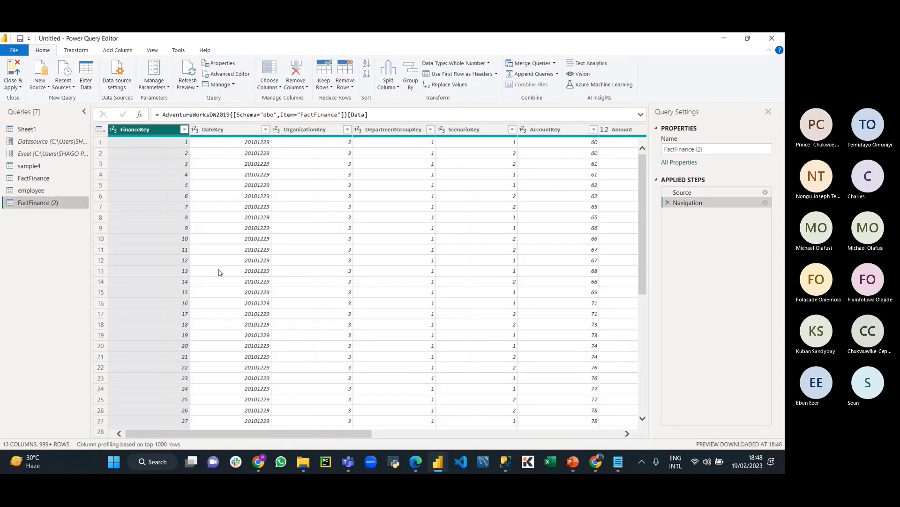
Step: Delete the employee query, leaving six queries
{"action": "left_click", "coordinate": [25, 190]}
{"action": "right_click", "coordinate": [29, 189]}
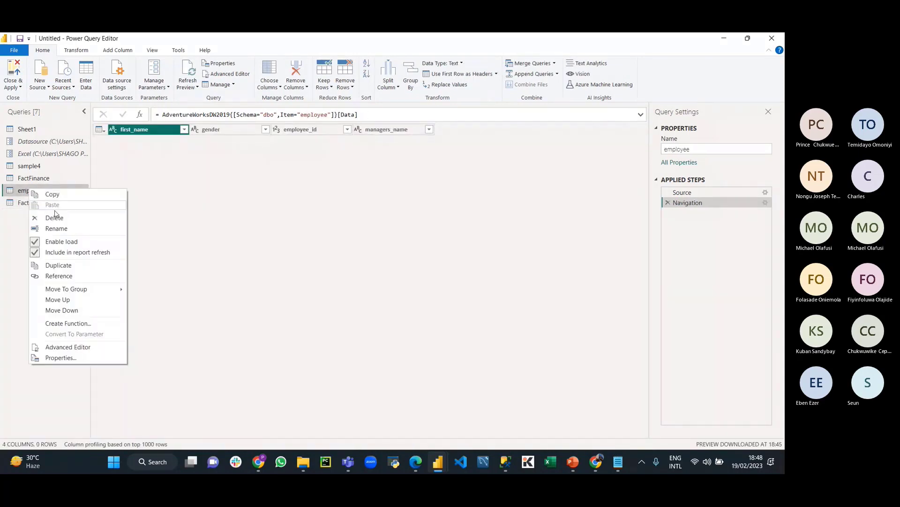
{"action": "left_click", "coordinate": [68, 219]}
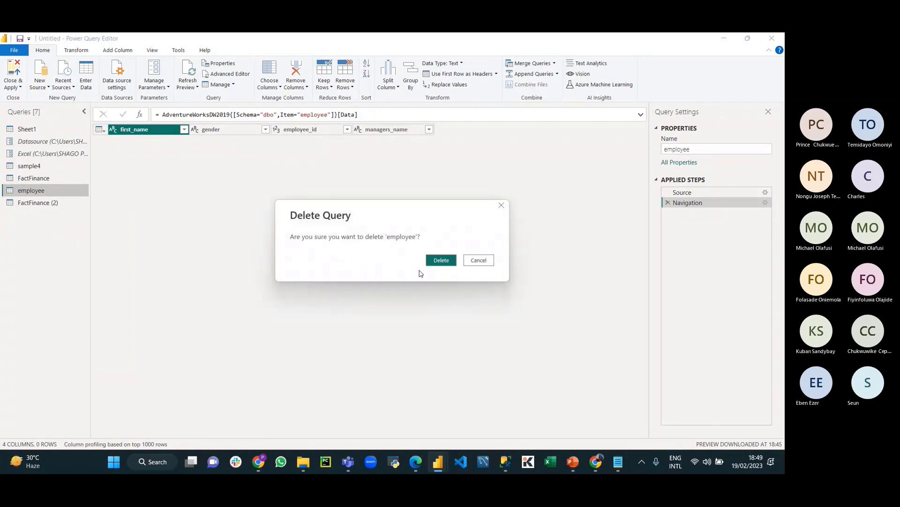
{"action": "left_click", "coordinate": [440, 263]}
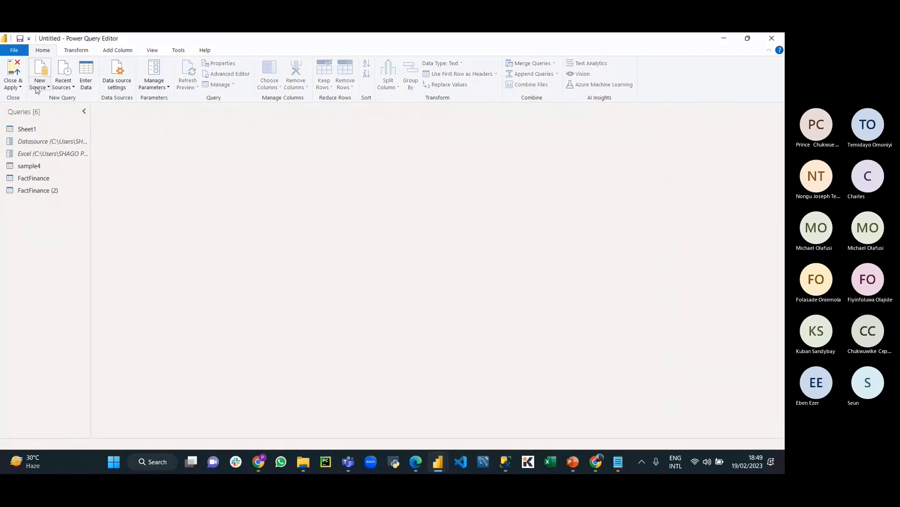
{"action": "left_click", "coordinate": [13, 87]}
Step: Apply the query changes and accept the potential security risk warning so both FactFinance tables load
{"action": "left_click", "coordinate": [29, 100]}
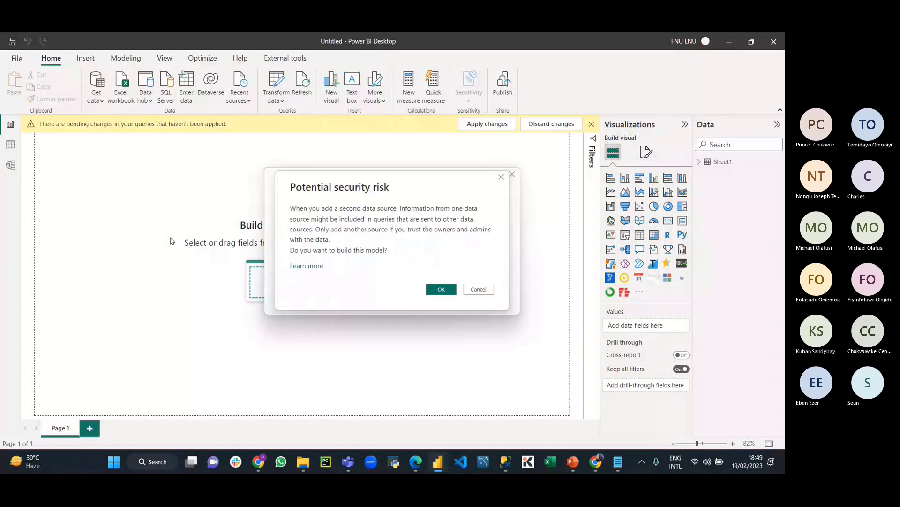
{"action": "left_click", "coordinate": [437, 287]}
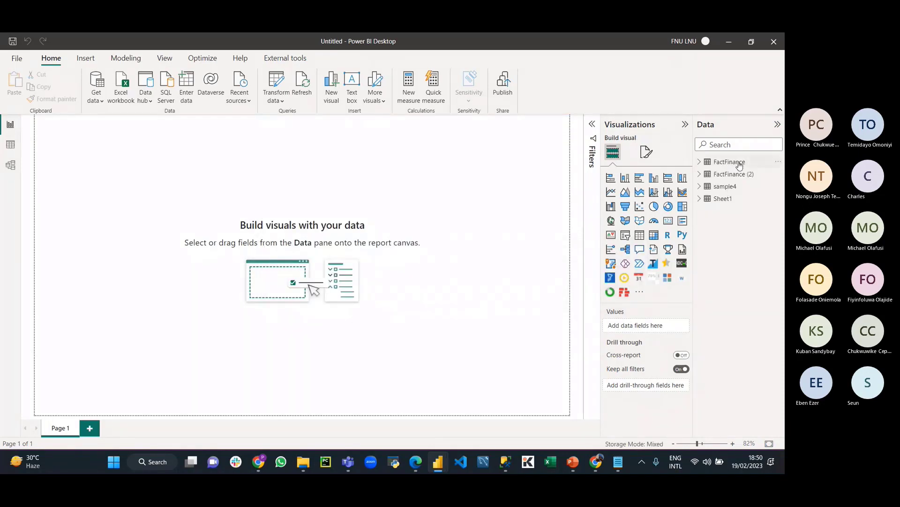
Step: Check FactFinance (2)'s storage mode and open it in Data view
{"action": "left_click", "coordinate": [740, 165]}
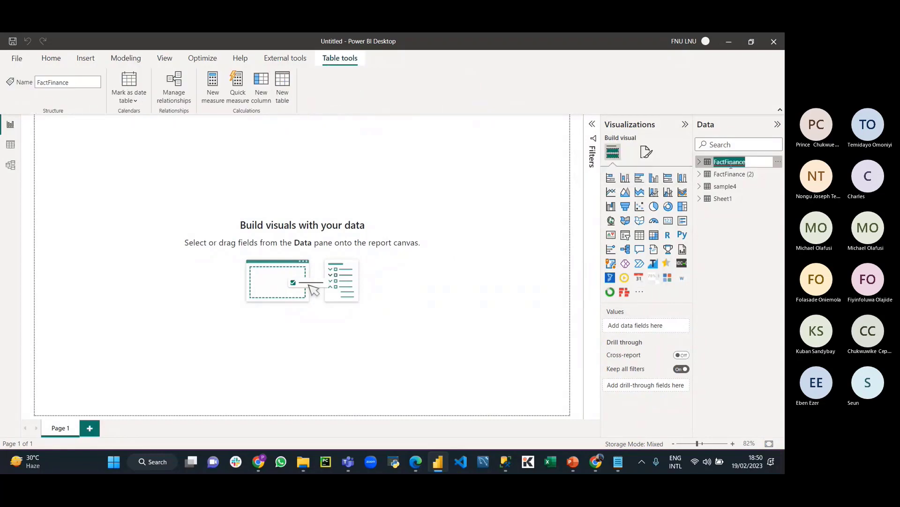
{"action": "left_click", "coordinate": [735, 175]}
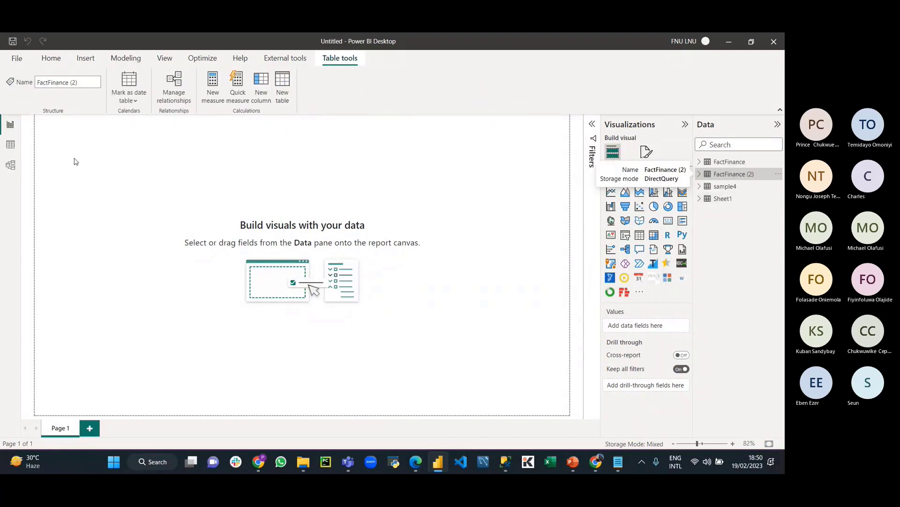
{"action": "left_click", "coordinate": [18, 148]}
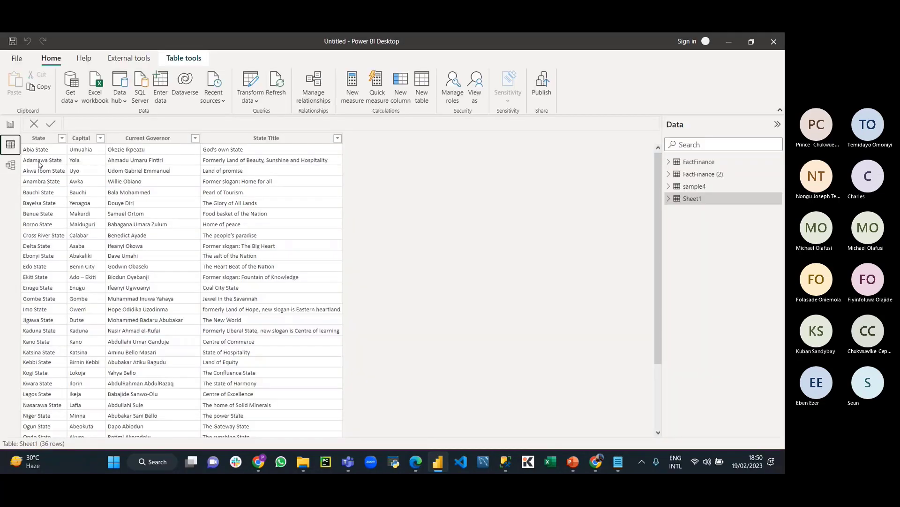
{"action": "left_click", "coordinate": [710, 174]}
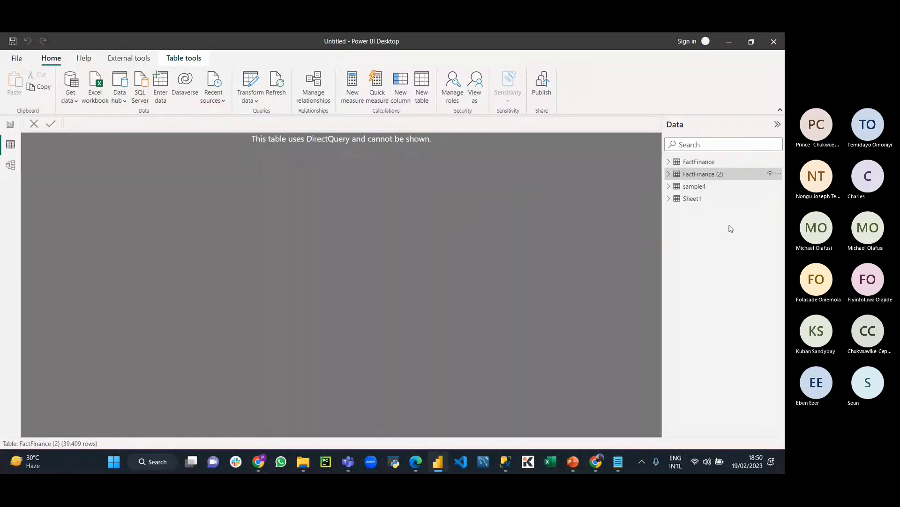
Step: Alternate between the imported FactFinance rows and the unviewable DirectQuery FactFinance (2), then switch to PowerPoint
{"action": "left_click", "coordinate": [712, 164]}
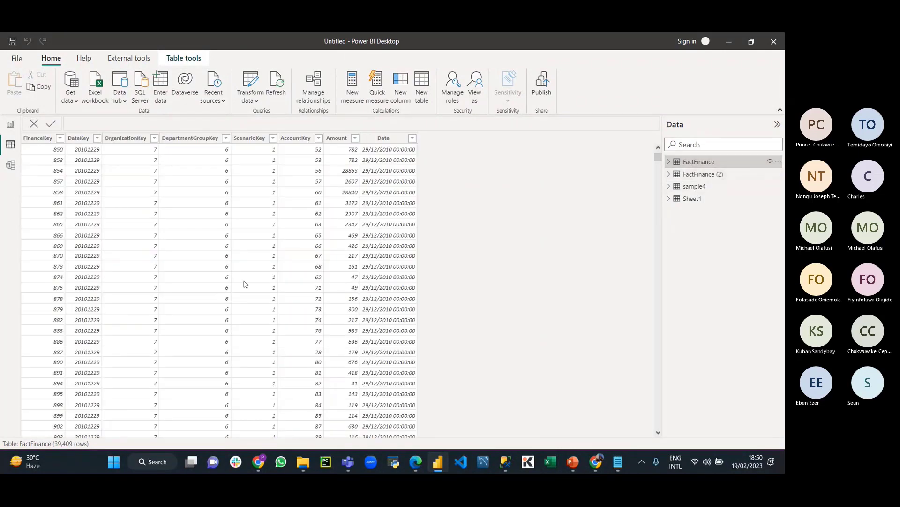
{"action": "left_click", "coordinate": [695, 175]}
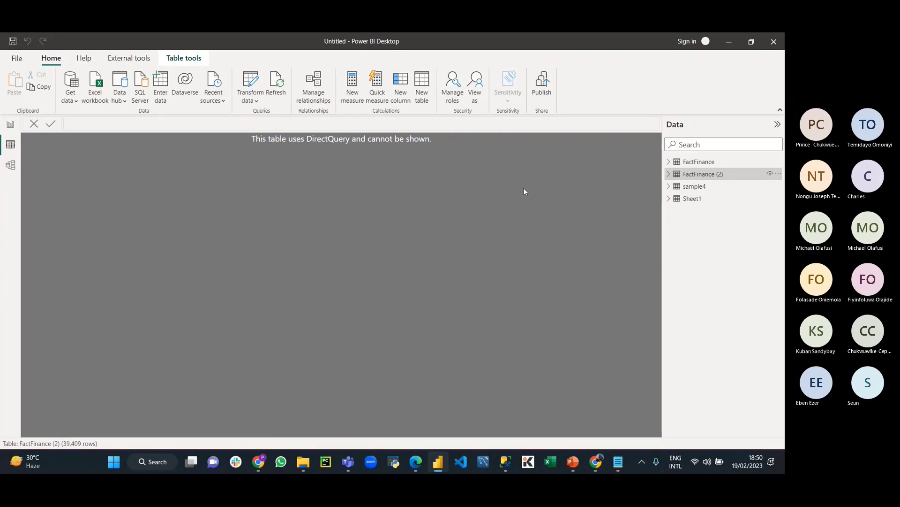
{"action": "left_click", "coordinate": [698, 164]}
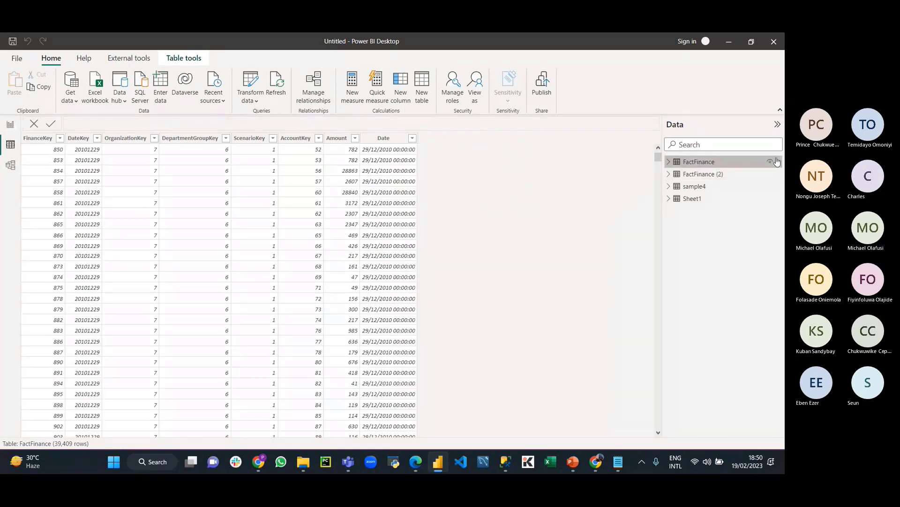
{"action": "left_click", "coordinate": [740, 175]}
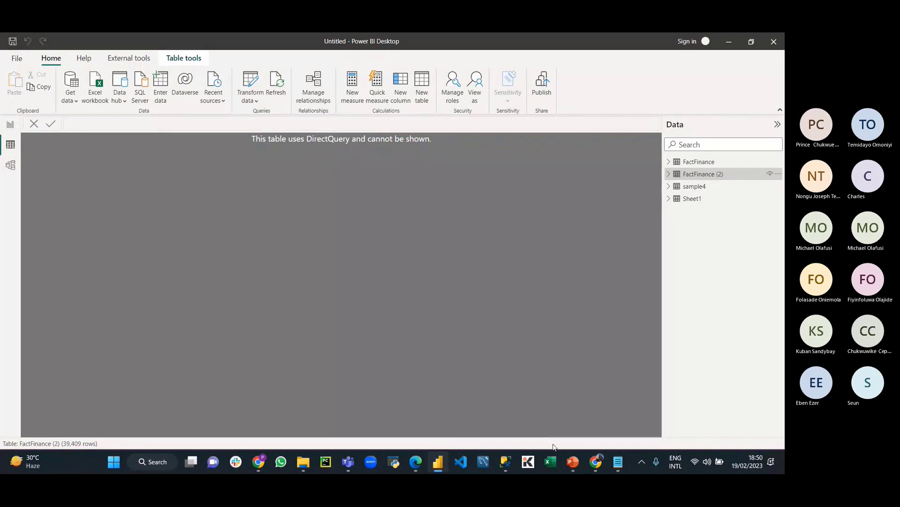
{"action": "mouse_move", "coordinate": [576, 464]}
{"action": "left_click", "coordinate": [574, 464]}
Step: Scroll to slide 10, 'Performance', comparing Import with DirectQuery
{"action": "scroll", "coordinate": [378, 238], "scroll_direction": "down", "scroll_amount": 3}
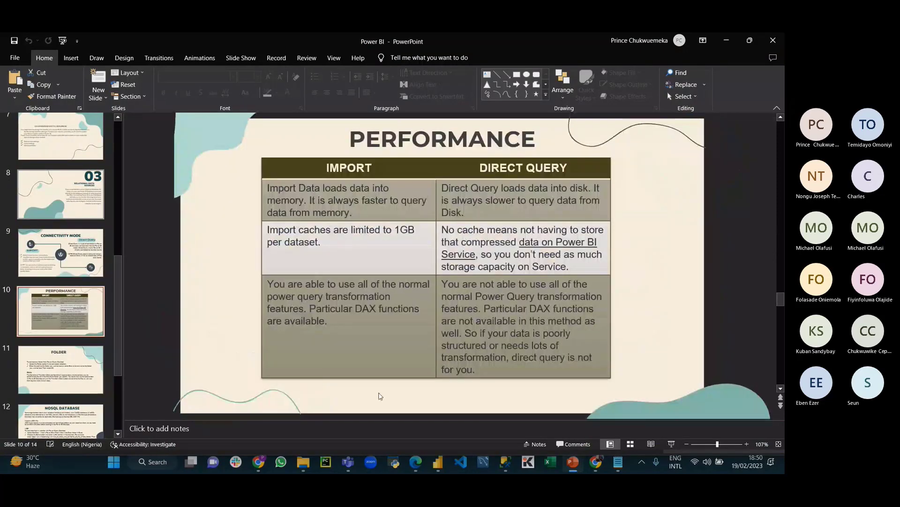
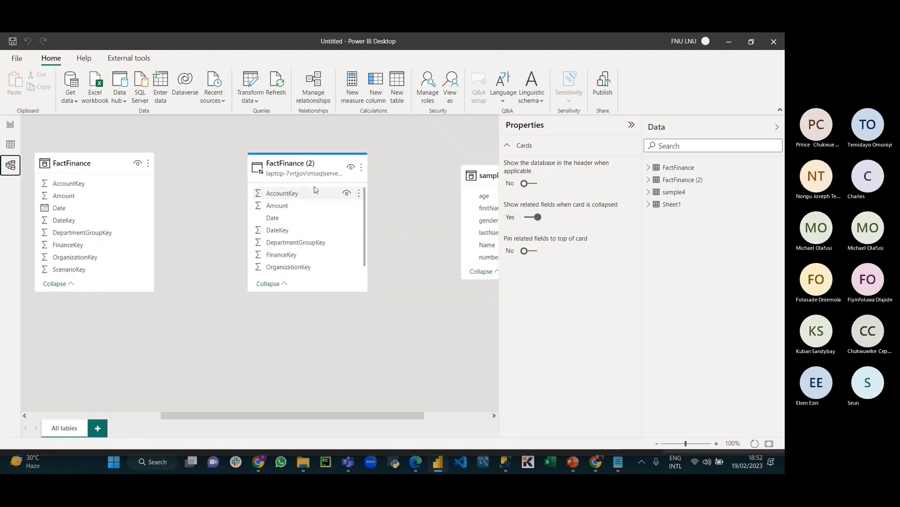
Step: Switch FactFinance (2)'s storage mode to Dual in its advanced properties and confirm
{"action": "left_click", "coordinate": [300, 164]}
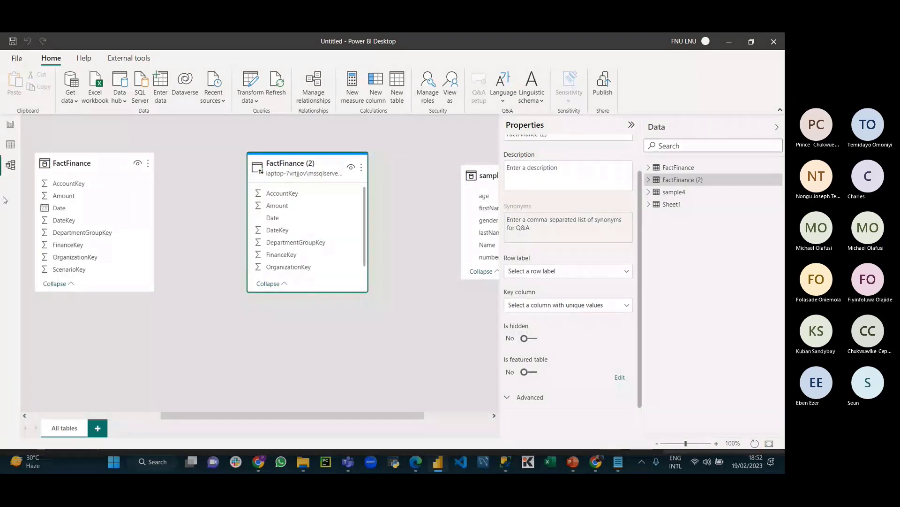
{"action": "left_click", "coordinate": [569, 399]}
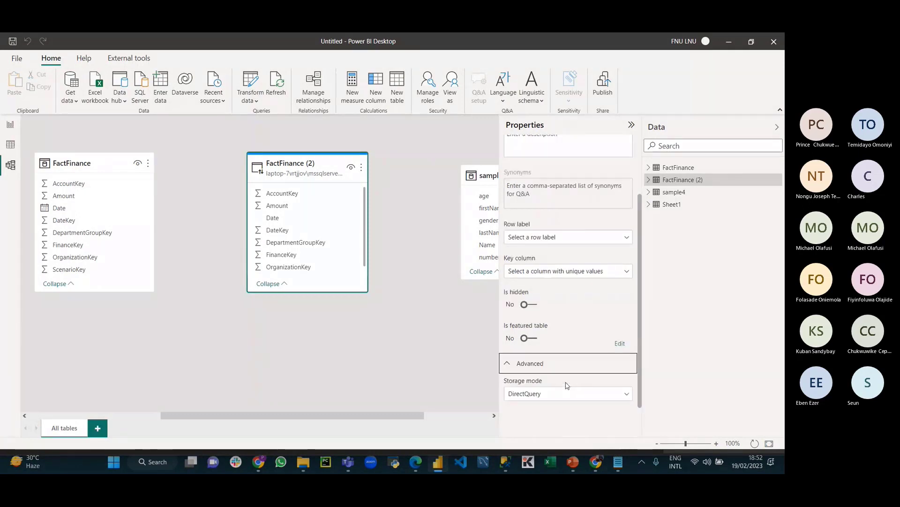
{"action": "left_click", "coordinate": [565, 396]}
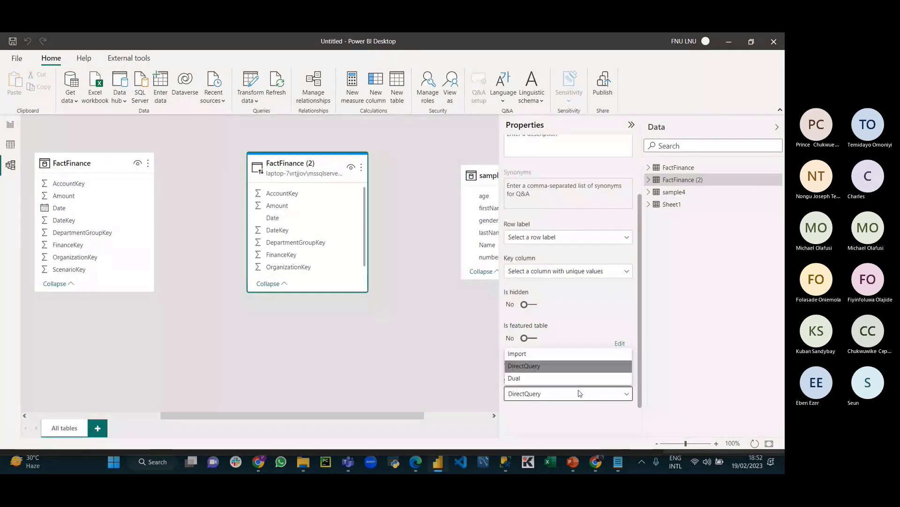
{"action": "left_click", "coordinate": [531, 379]}
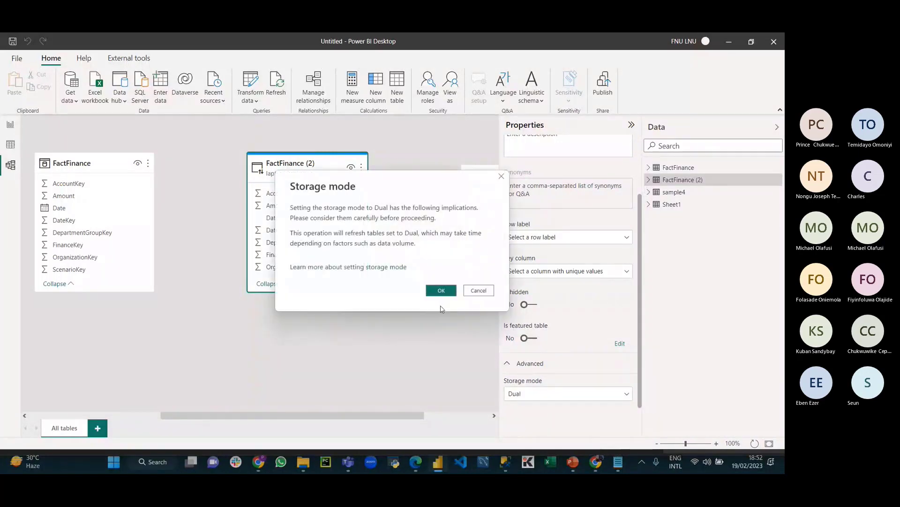
{"action": "left_click", "coordinate": [439, 291]}
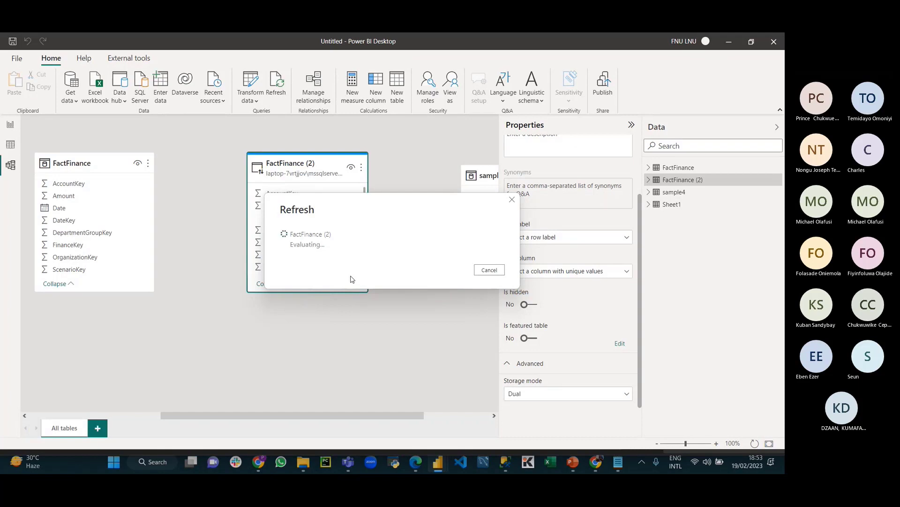
Step: Cancel the refresh, keep FactFinance (2) as DirectQuery, and return to the report canvas
{"action": "left_click", "coordinate": [496, 272]}
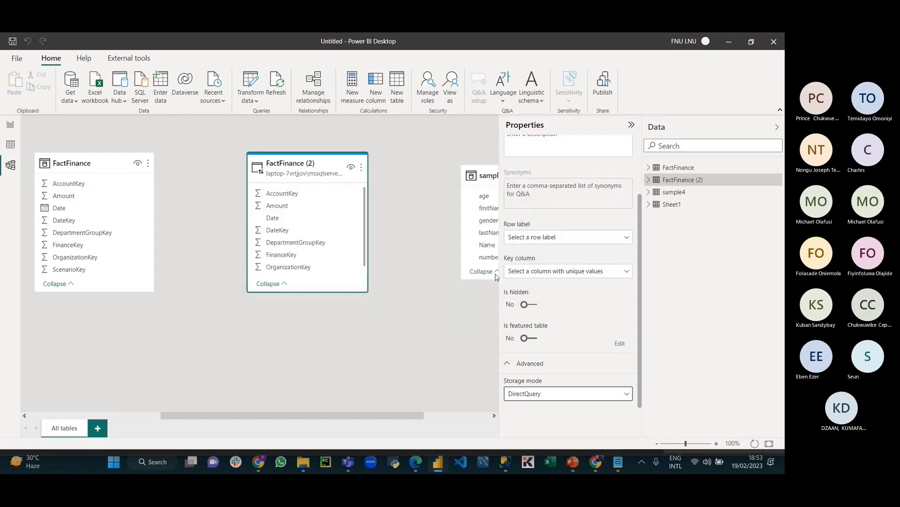
{"action": "left_click", "coordinate": [561, 395]}
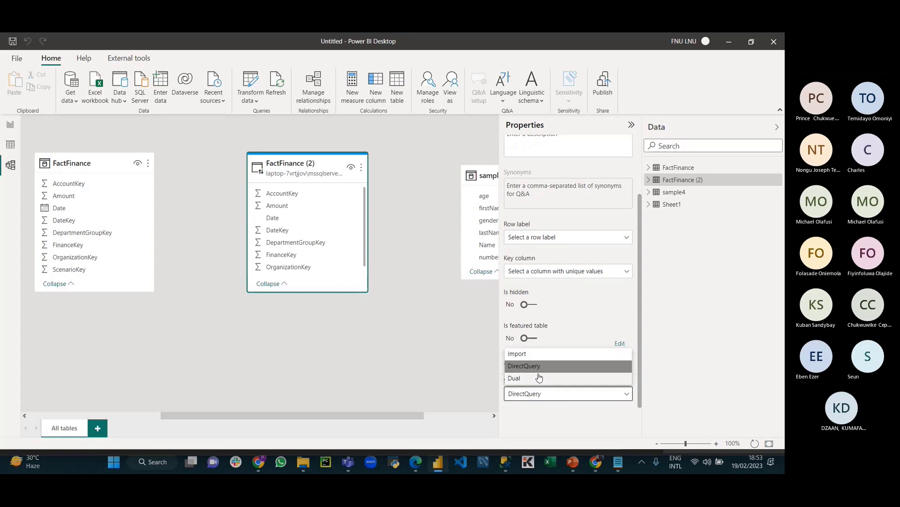
{"action": "left_click", "coordinate": [8, 123]}
{"action": "left_click", "coordinate": [9, 124]}
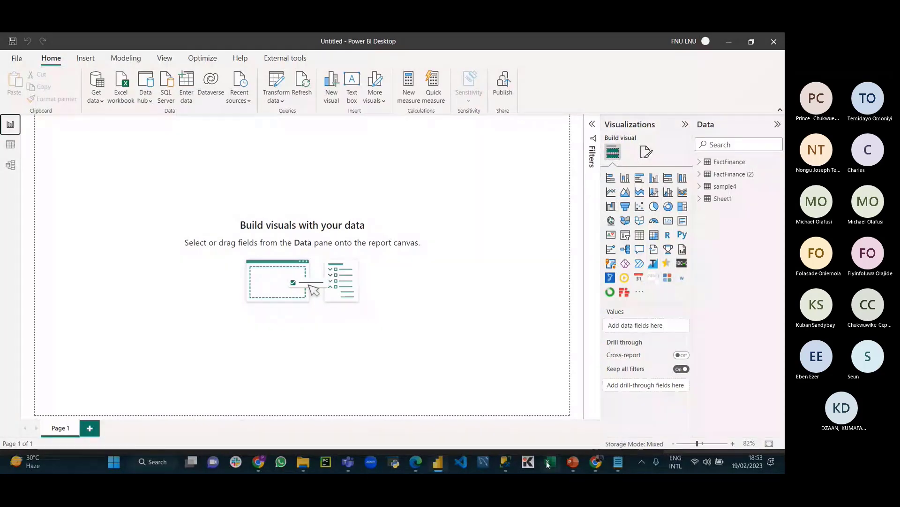
Step: Scroll through the Folder and NoSQL Database slides, highlighting 'JSON-type records', then return to Power BI
{"action": "left_click", "coordinate": [573, 462]}
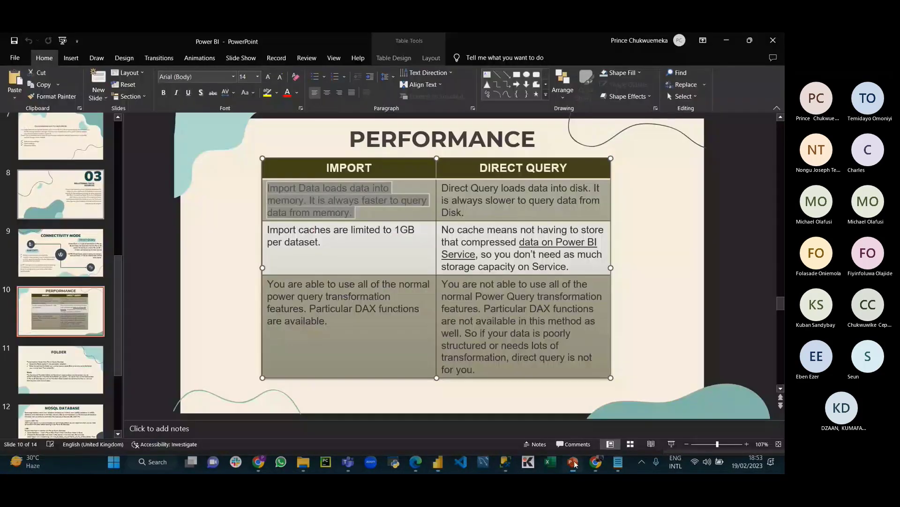
{"action": "left_click", "coordinate": [160, 371]}
{"action": "scroll", "coordinate": [85, 275], "scroll_direction": "down", "scroll_amount": 3}
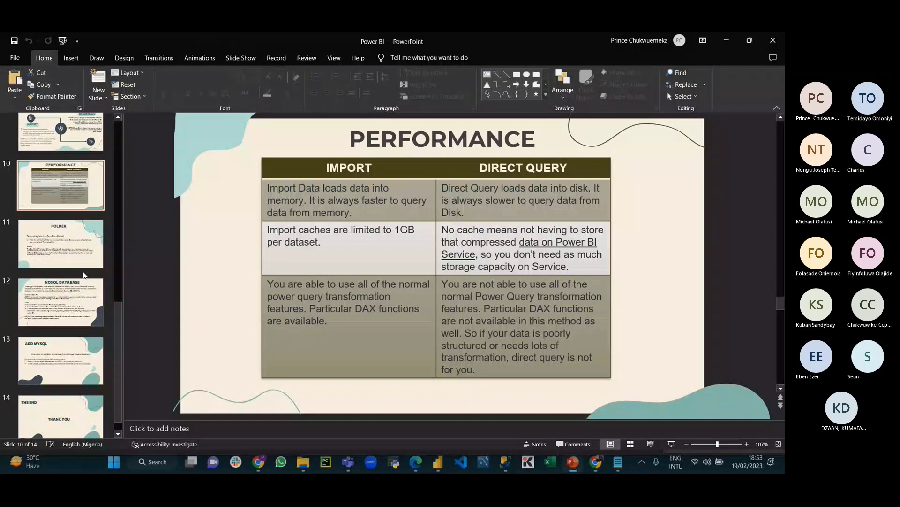
{"action": "scroll", "coordinate": [166, 314], "scroll_direction": "down", "scroll_amount": 1}
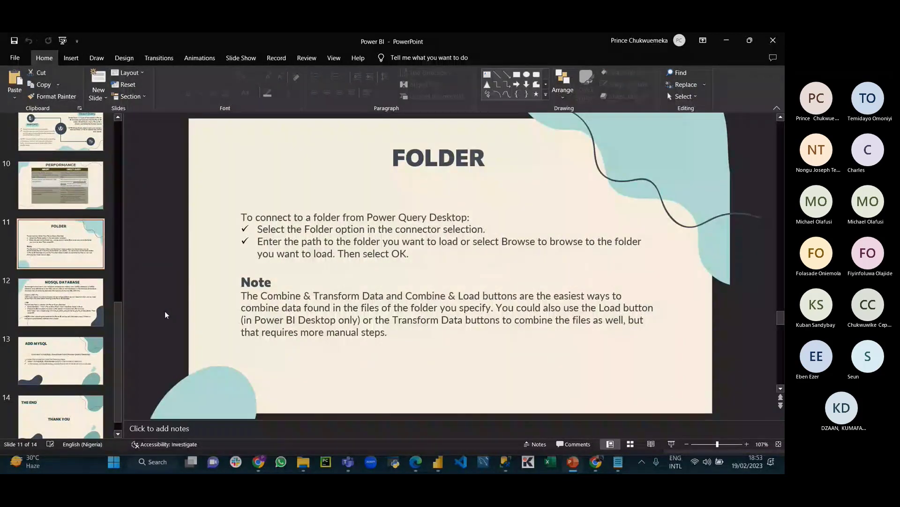
{"action": "scroll", "coordinate": [165, 314], "scroll_direction": "down", "scroll_amount": 1}
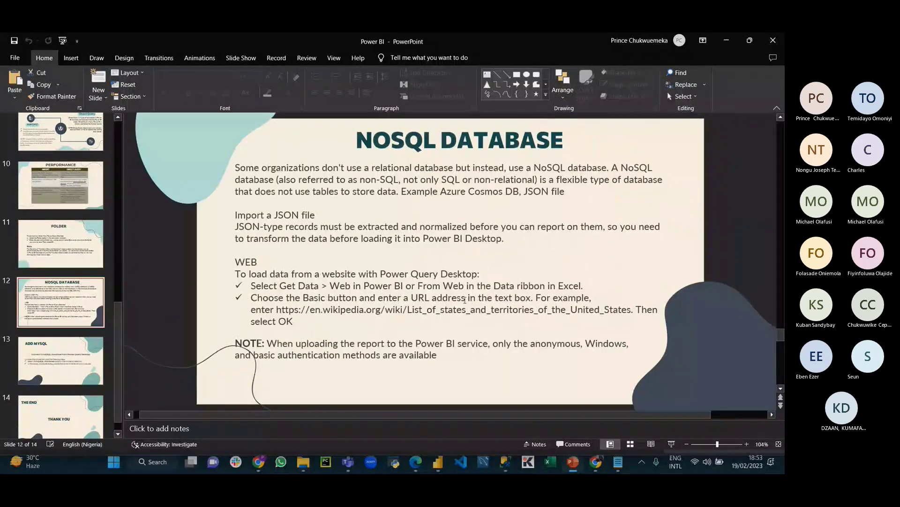
{"action": "left_click_drag", "start_coordinate": [236, 227], "coordinate": [355, 227]}
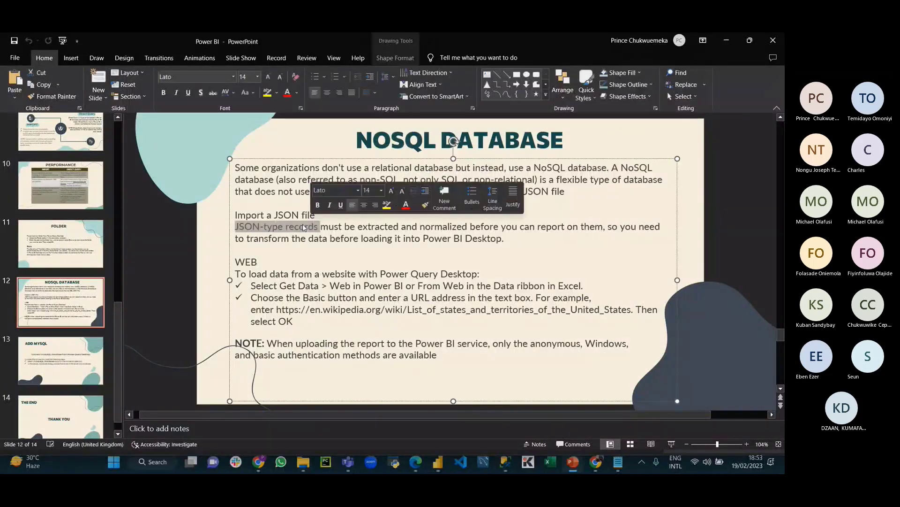
{"action": "scroll", "coordinate": [333, 322], "scroll_direction": "up", "scroll_amount": 1}
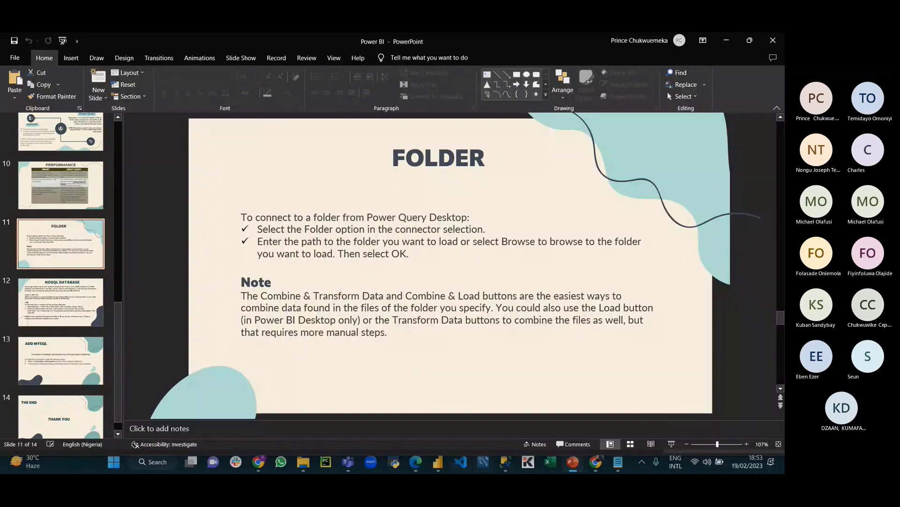
{"action": "left_click", "coordinate": [438, 462]}
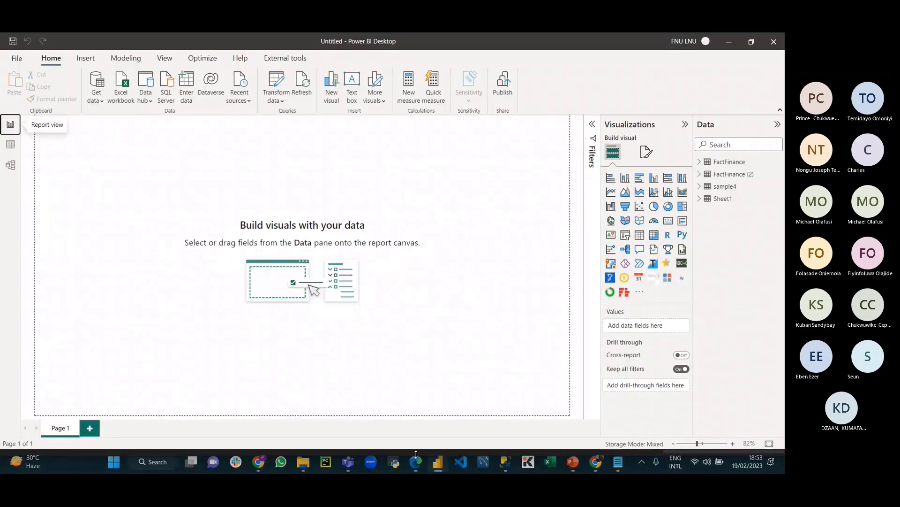
Step: Look inside the InternationalSales folder, go back to Urbizedge, and return to Power BI Desktop
{"action": "left_click", "coordinate": [303, 461]}
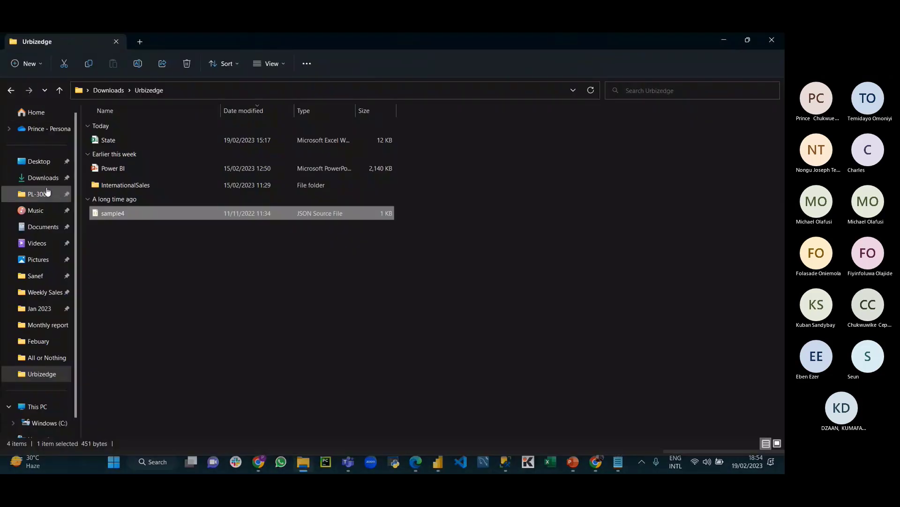
{"action": "double_click", "coordinate": [117, 183]}
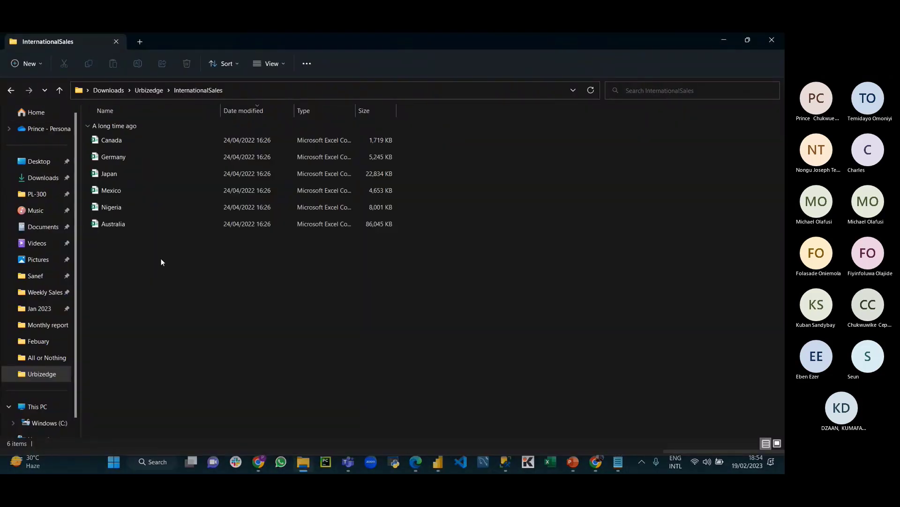
{"action": "left_click", "coordinate": [16, 92]}
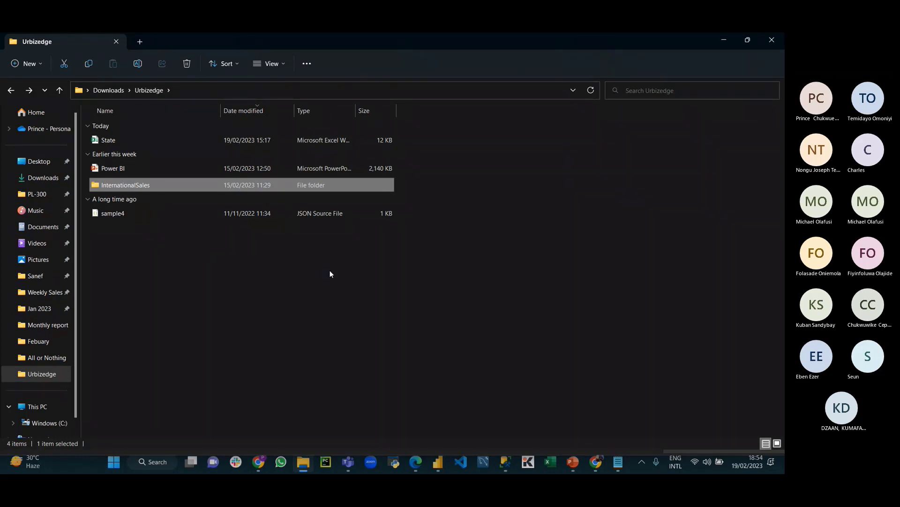
{"action": "left_click", "coordinate": [438, 463]}
Step: Start a Folder data source connection from Get data's full source list
{"action": "left_click", "coordinate": [96, 92]}
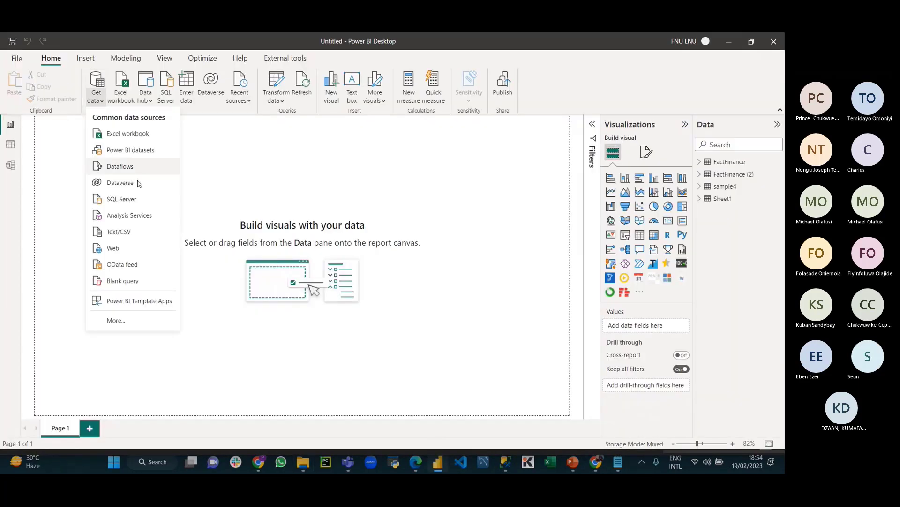
{"action": "left_click", "coordinate": [119, 320]}
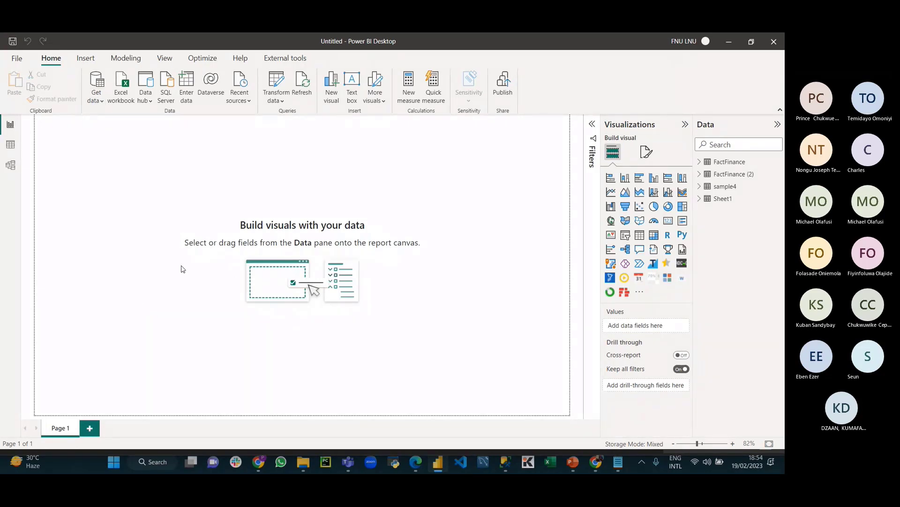
{"action": "left_click", "coordinate": [391, 192]}
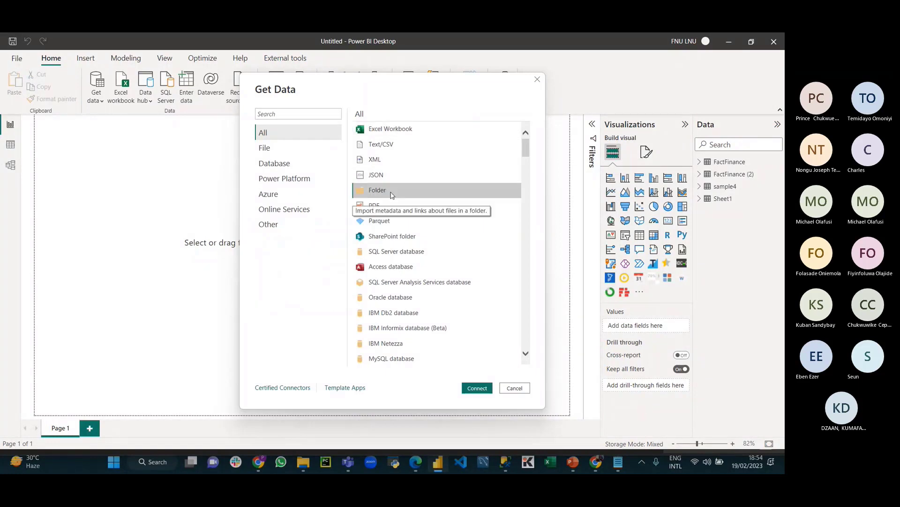
{"action": "left_click", "coordinate": [479, 390]}
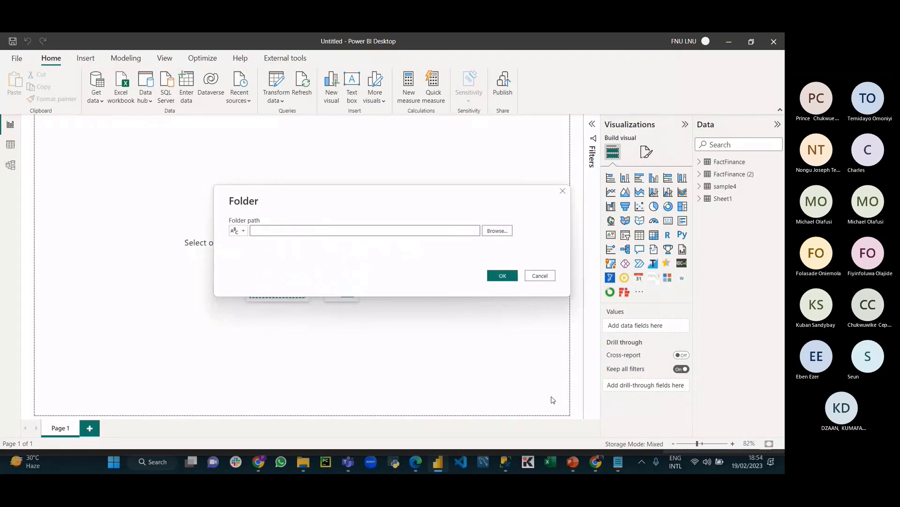
Step: Copy the InternationalSales folder path and paste it on a new line in the Notepad notes
{"action": "left_click", "coordinate": [303, 462]}
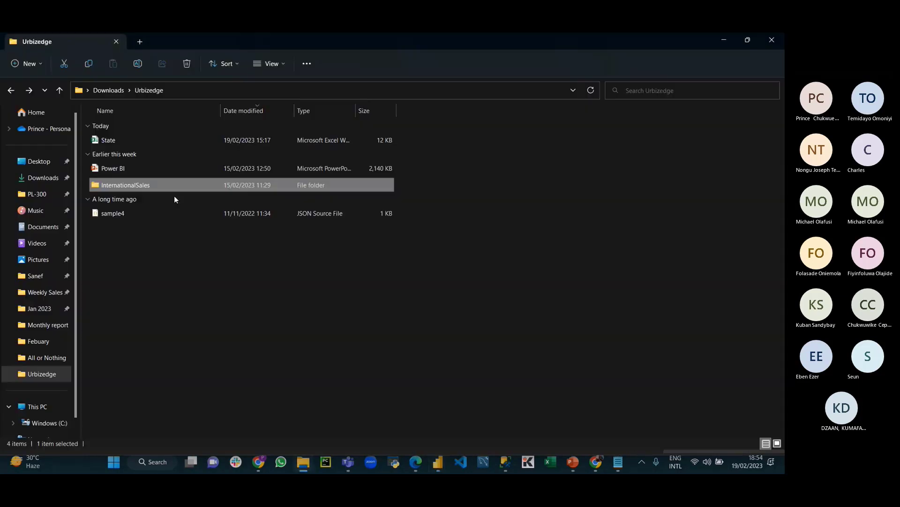
{"action": "right_click", "coordinate": [124, 184]}
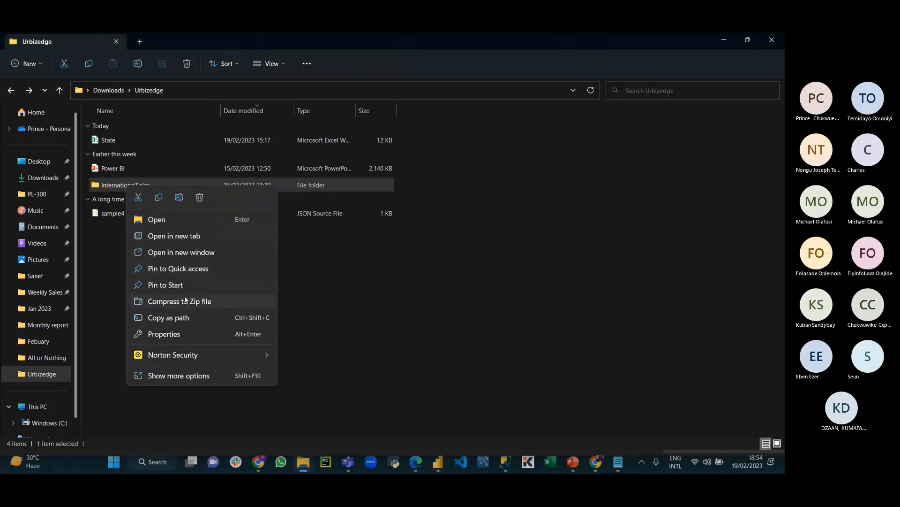
{"action": "right_click", "coordinate": [120, 185]}
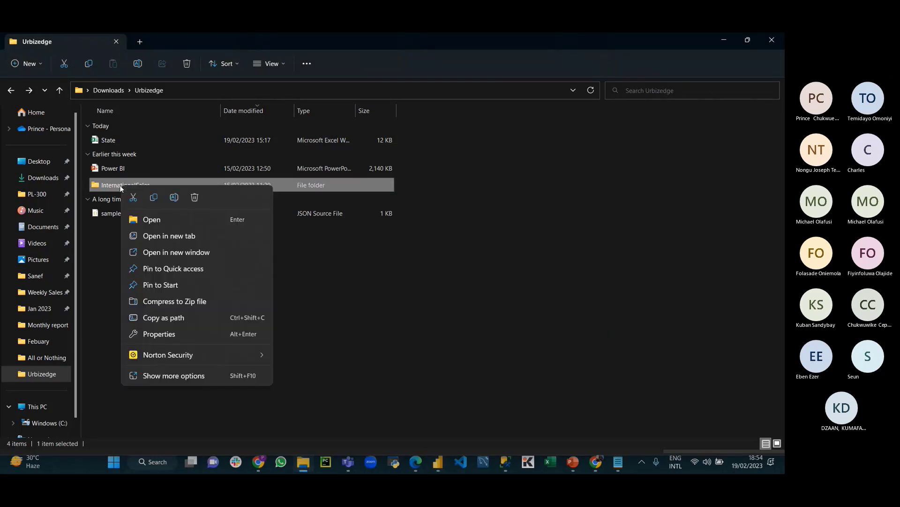
{"action": "left_click", "coordinate": [176, 321]}
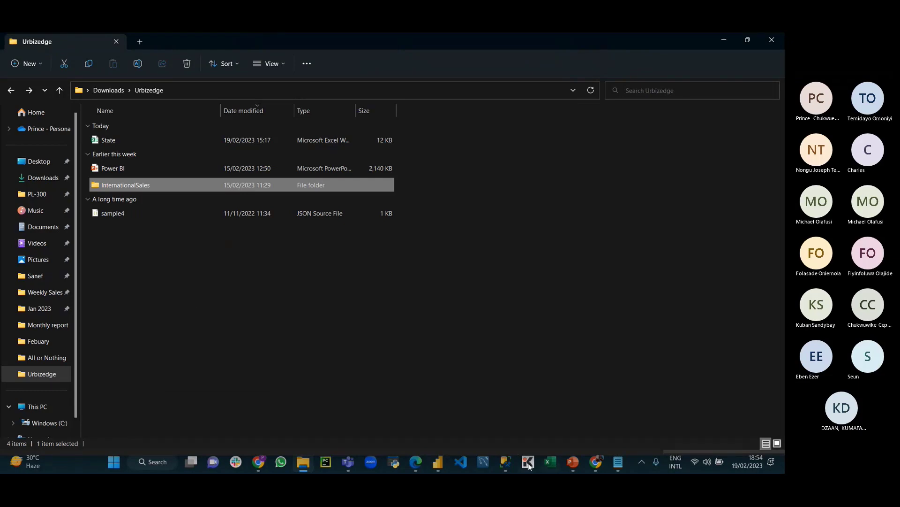
{"action": "key", "text": "alt+Tab"}
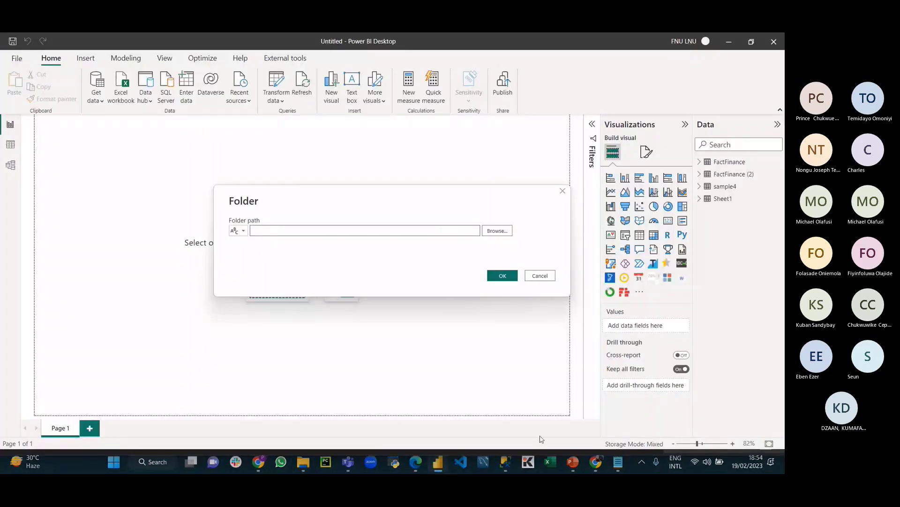
{"action": "left_click", "coordinate": [618, 461]}
{"action": "left_click", "coordinate": [362, 256]}
{"action": "key", "text": "Return"}
{"action": "key", "text": "Return"}
{"action": "key", "text": "Return"}
{"action": "key", "text": "ctrl+v"}
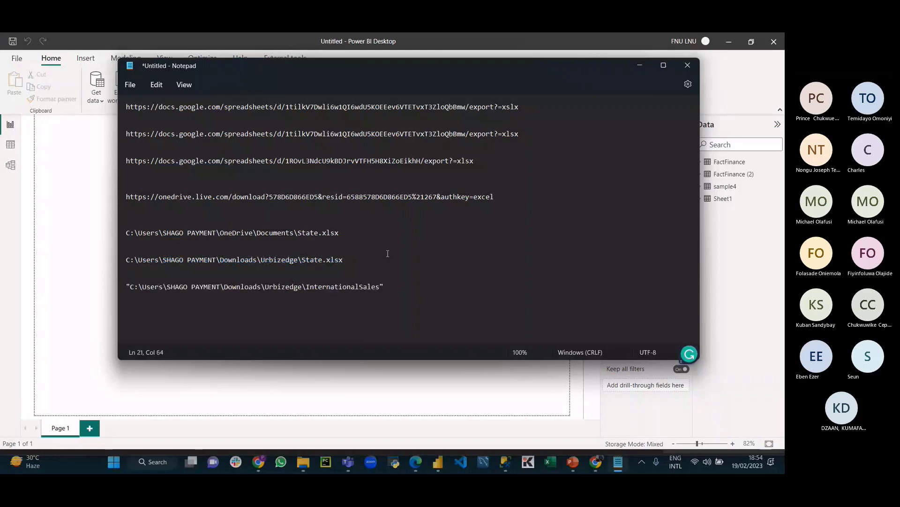
Step: Strip the leading quote from the InternationalSales path and use it as Power BI's Folder path
{"action": "left_click", "coordinate": [130, 286]}
{"action": "key", "text": "BackSpace"}
{"action": "left_click", "coordinate": [377, 289], "text": "shift"}
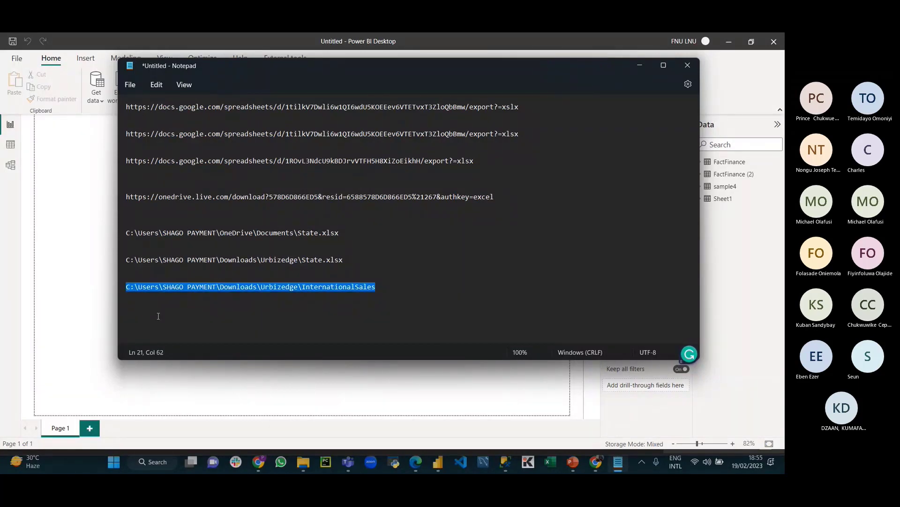
{"action": "left_click", "coordinate": [437, 462]}
{"action": "key", "text": "ctrl+v"}
{"action": "left_click", "coordinate": [496, 278]}
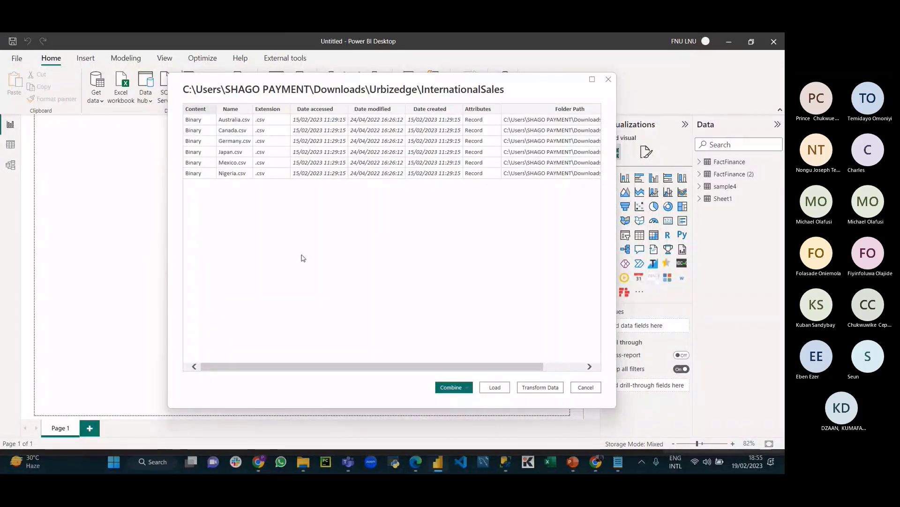
Step: Check the Combine options for the folder files, then create a new blank Excel workbook
{"action": "left_click", "coordinate": [468, 388]}
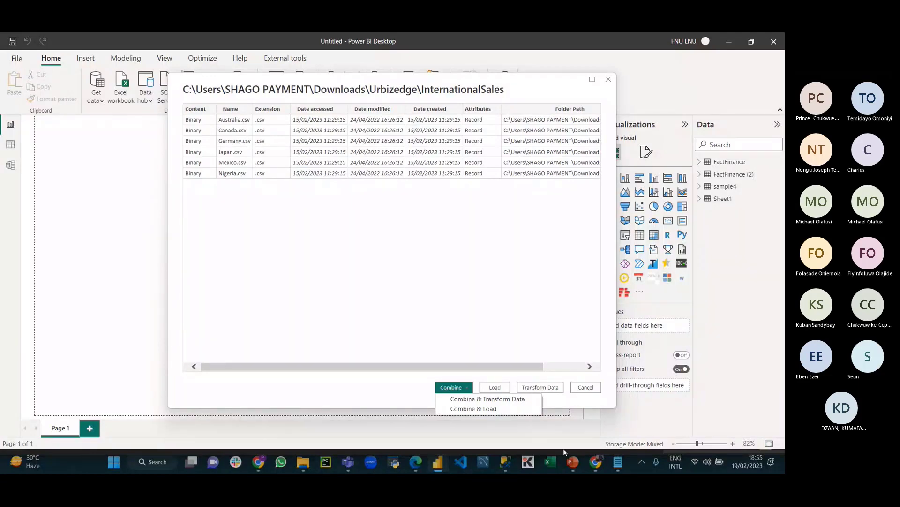
{"action": "left_click", "coordinate": [550, 462]}
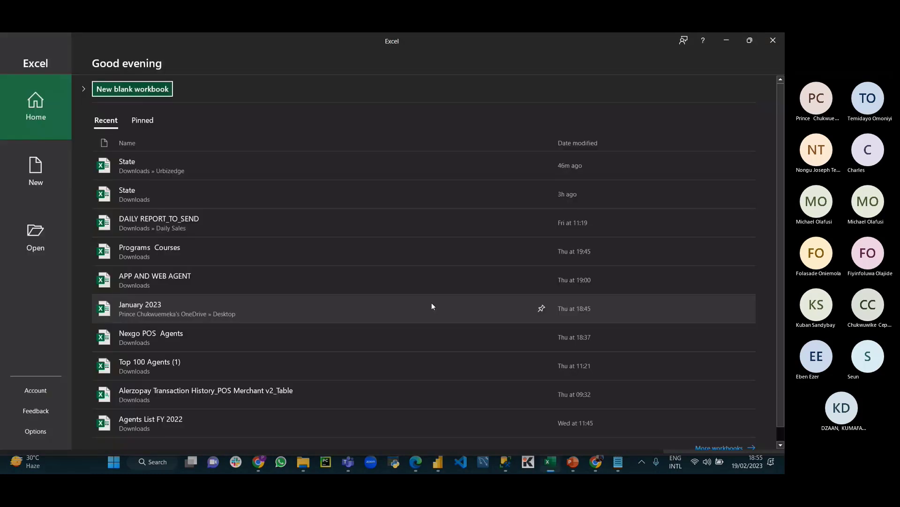
{"action": "left_click", "coordinate": [132, 88]}
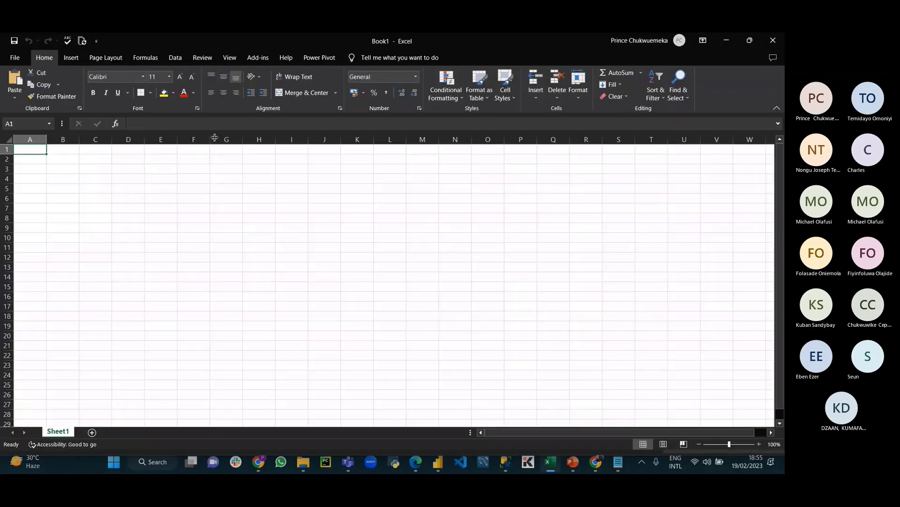
Step: Select cell I7, then look at the InternationalSales folder and Power BI's file preview
{"action": "left_click", "coordinate": [301, 208]}
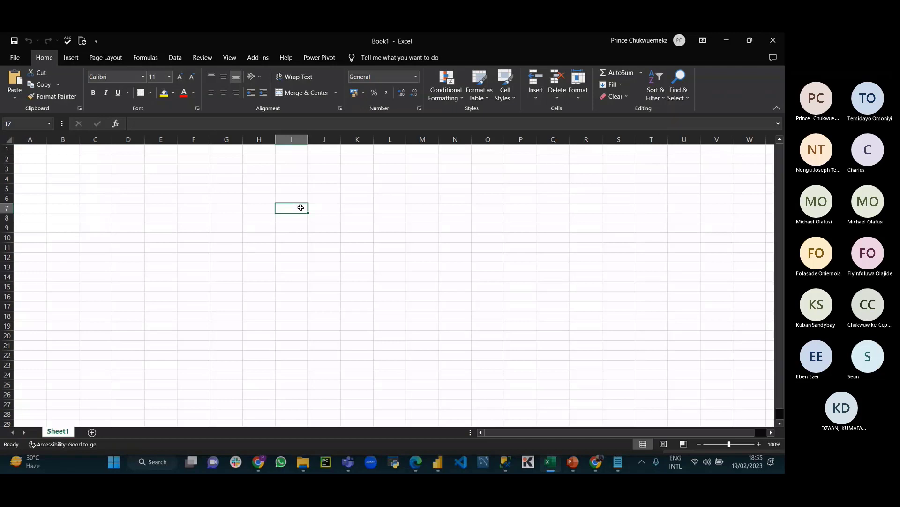
{"action": "left_click", "coordinate": [304, 468]}
{"action": "double_click", "coordinate": [110, 179]}
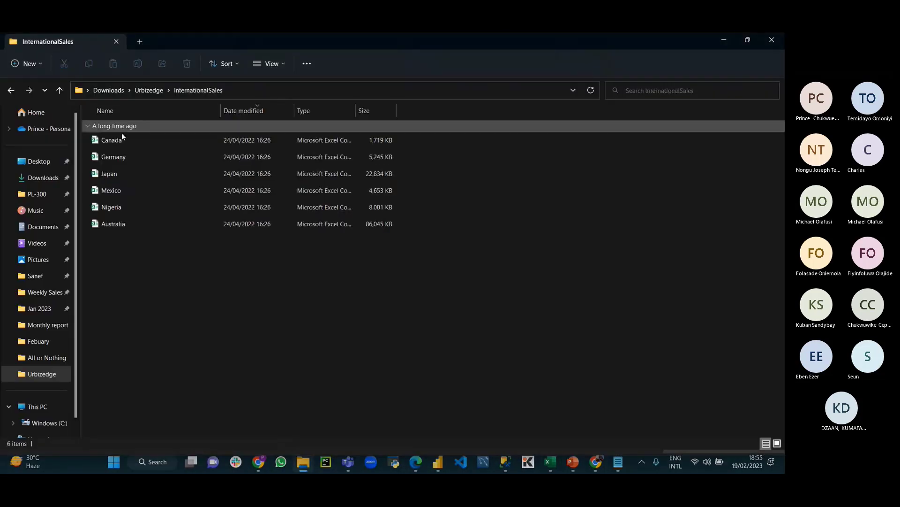
{"action": "left_click", "coordinate": [440, 462]}
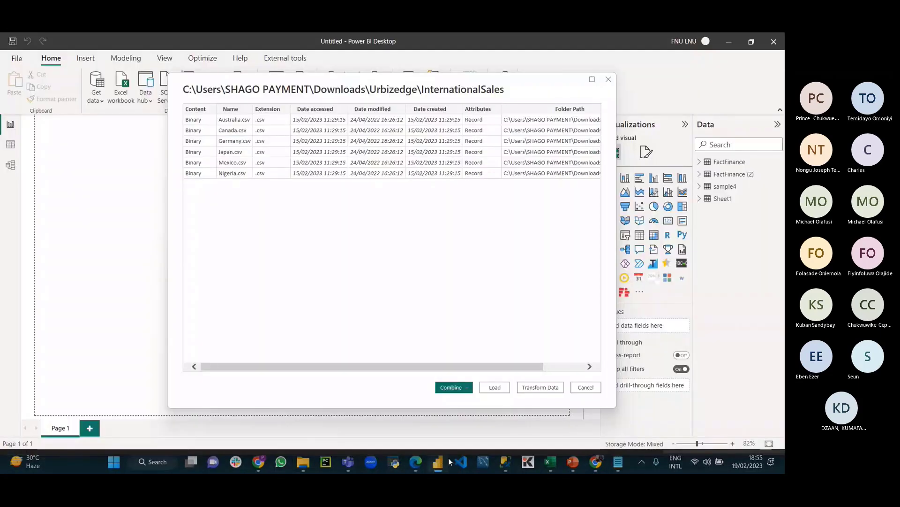
Step: Fill I7:I16 with 'er' and I17:I27 with 'can', then bring up the FOLDER slide
{"action": "left_click", "coordinate": [550, 463]}
{"action": "type", "text": "er"}
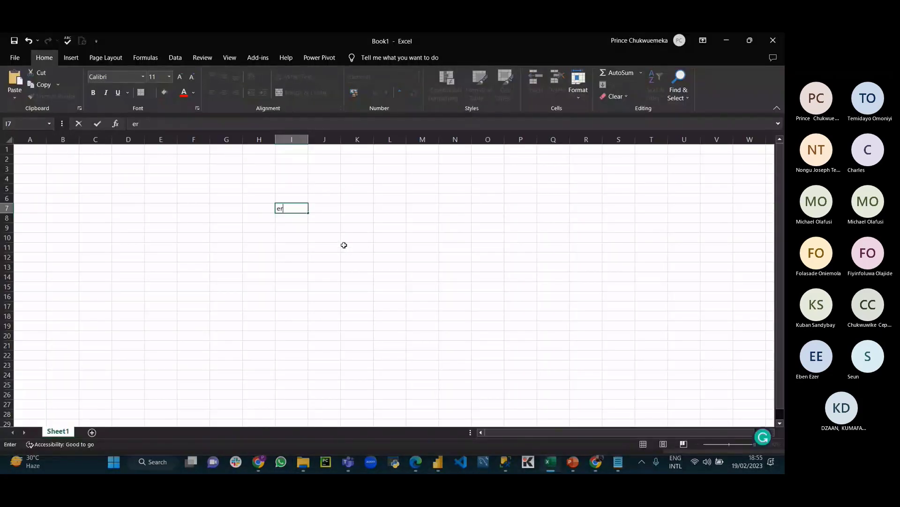
{"action": "left_click_drag", "start_coordinate": [309, 213], "coordinate": [291, 300]}
{"action": "left_click", "coordinate": [287, 306]}
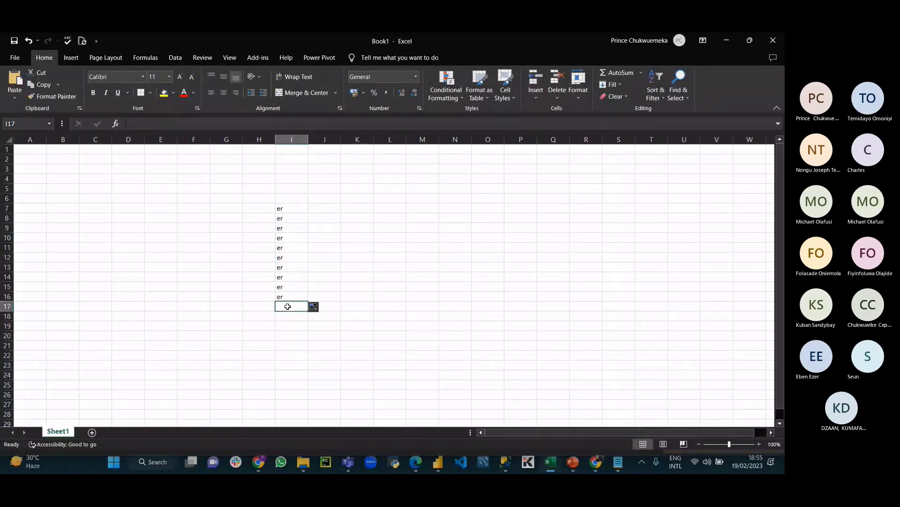
{"action": "type", "text": "can"}
{"action": "left_click_drag", "start_coordinate": [309, 312], "coordinate": [290, 406]}
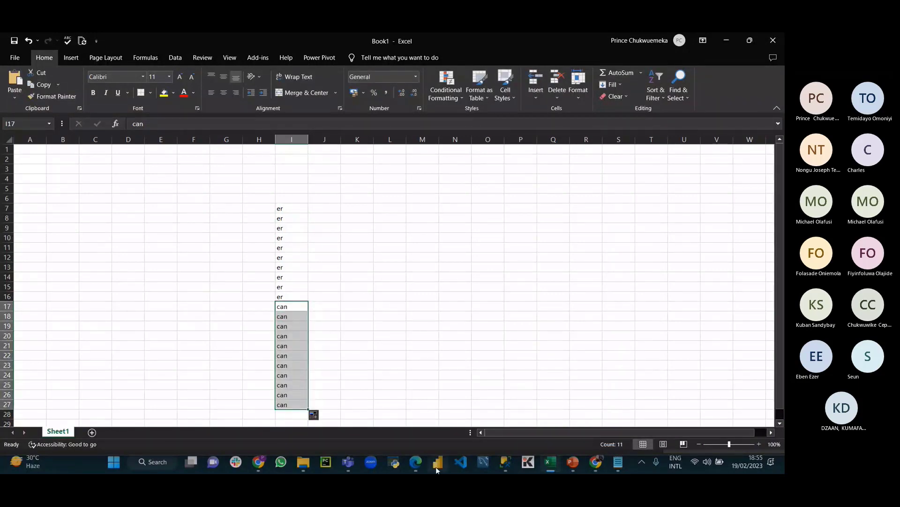
{"action": "left_click", "coordinate": [573, 462]}
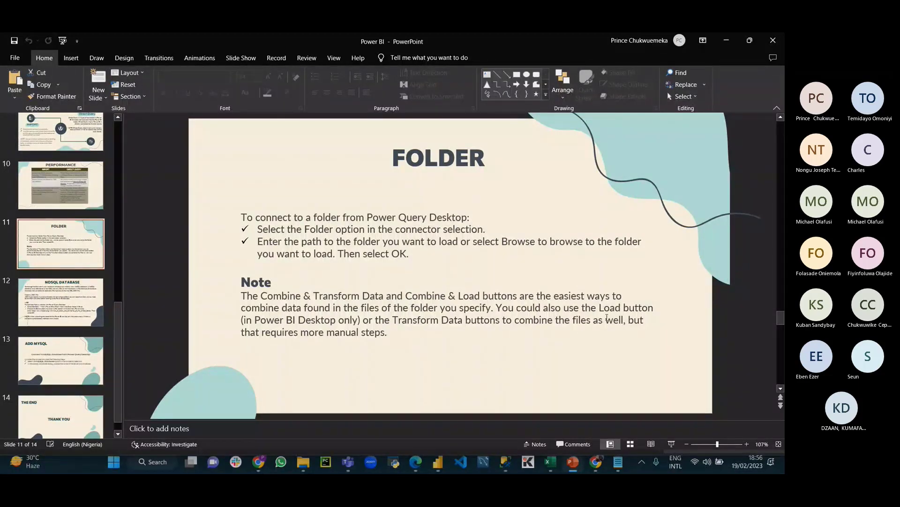
Step: Combine & Transform the InternationalSales files, keeping First file as sample and Comma delimiter
{"action": "left_click", "coordinate": [438, 462]}
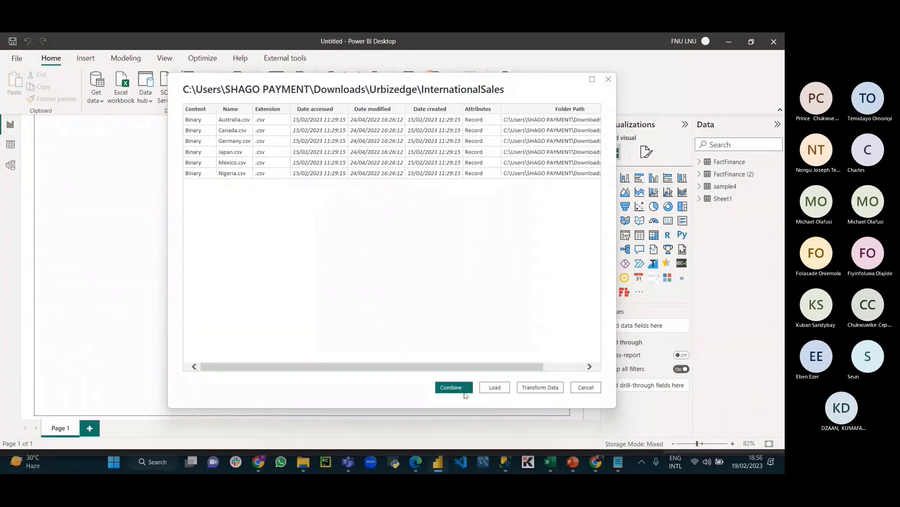
{"action": "left_click", "coordinate": [468, 390]}
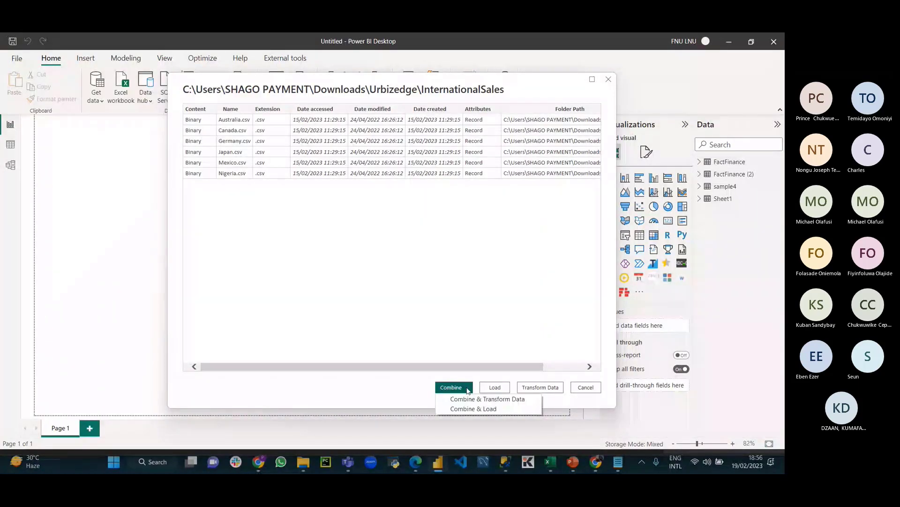
{"action": "left_click", "coordinate": [488, 399]}
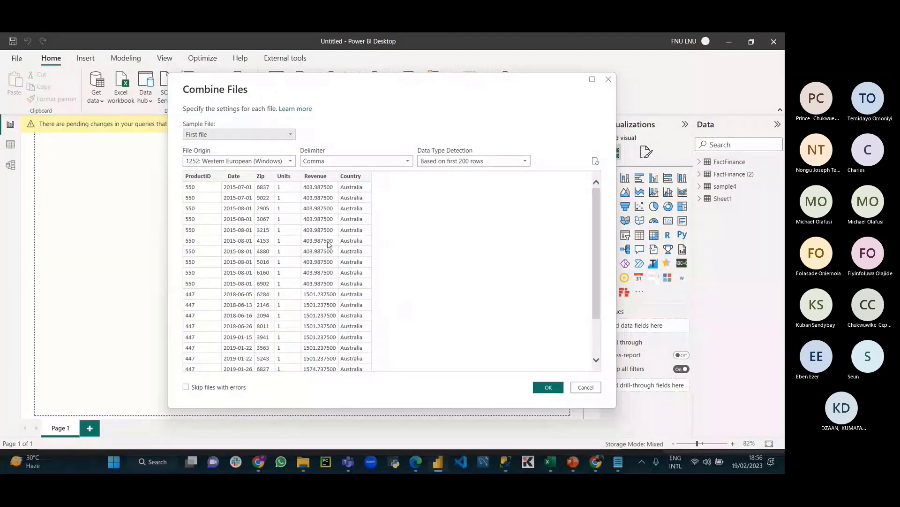
{"action": "left_click", "coordinate": [550, 387]}
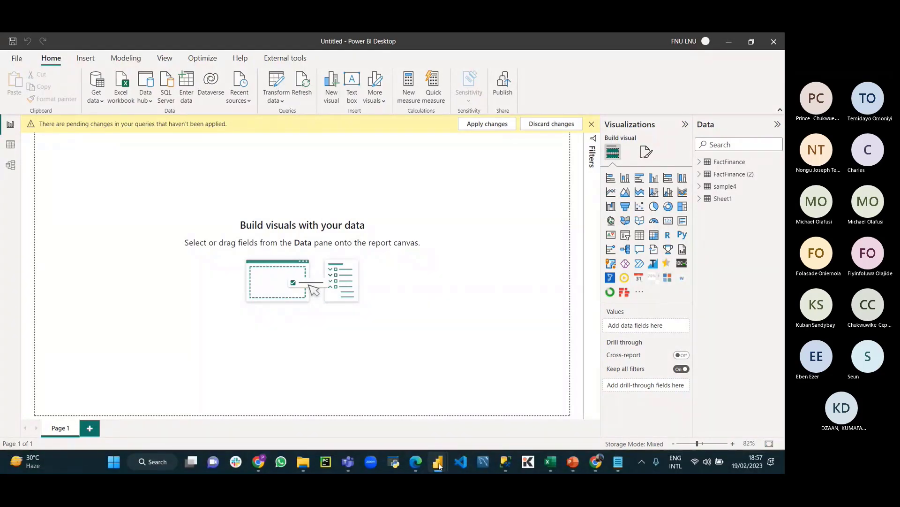
Step: Bring Power Query Editor forward and open the combined InternationalSales query
{"action": "key", "text": "super+Tab"}
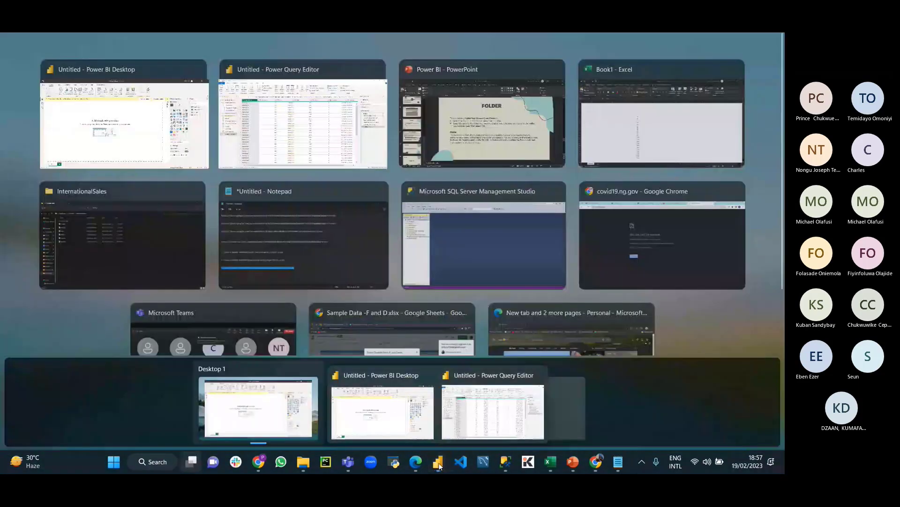
{"action": "left_click", "coordinate": [303, 113]}
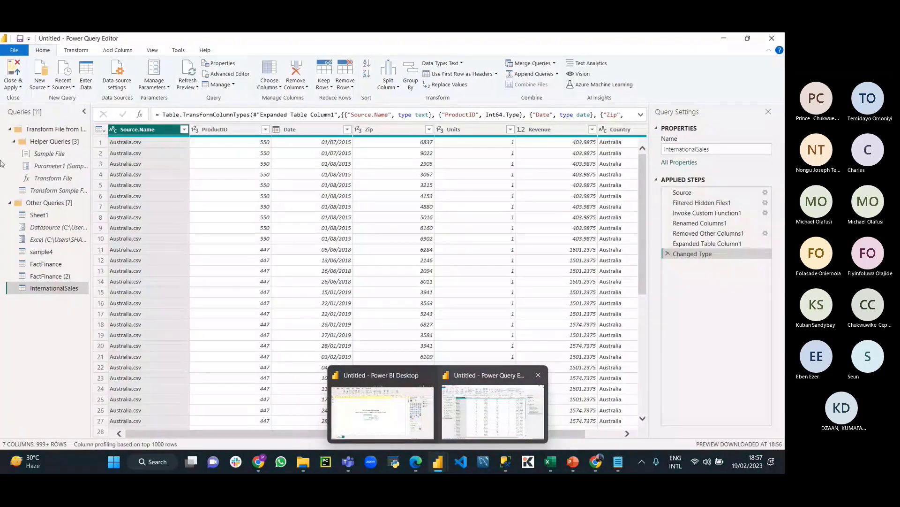
{"action": "left_click", "coordinate": [9, 129]}
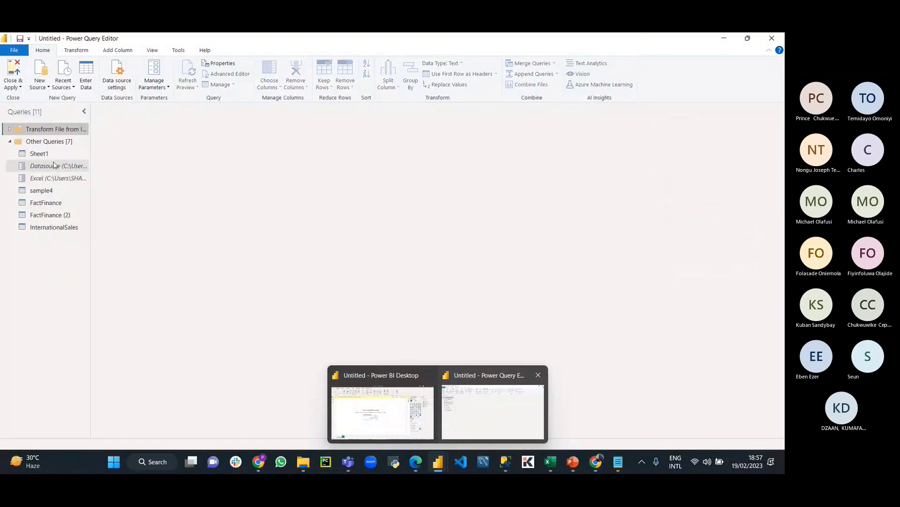
{"action": "left_click", "coordinate": [46, 157]}
{"action": "left_click", "coordinate": [53, 227]}
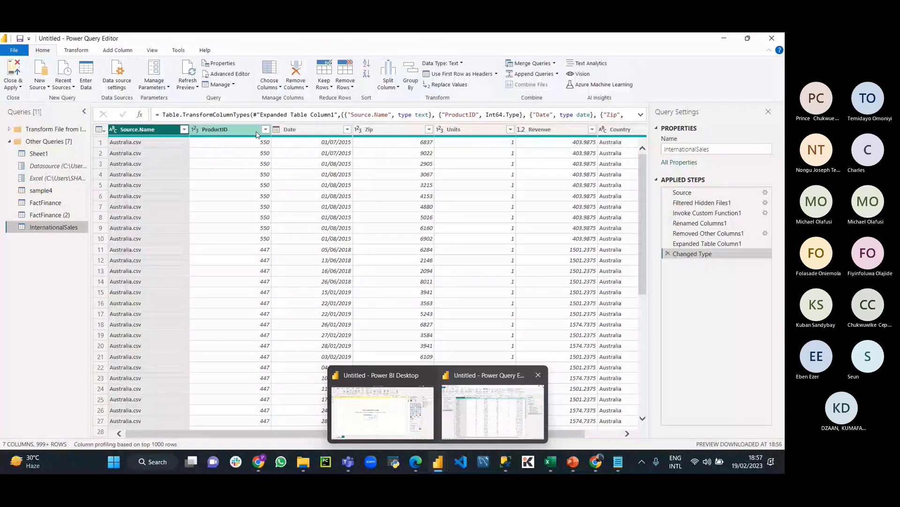
Step: Review the full Source.Name file list without filtering, then switch to the InternationalSales folder
{"action": "left_click", "coordinate": [184, 129]}
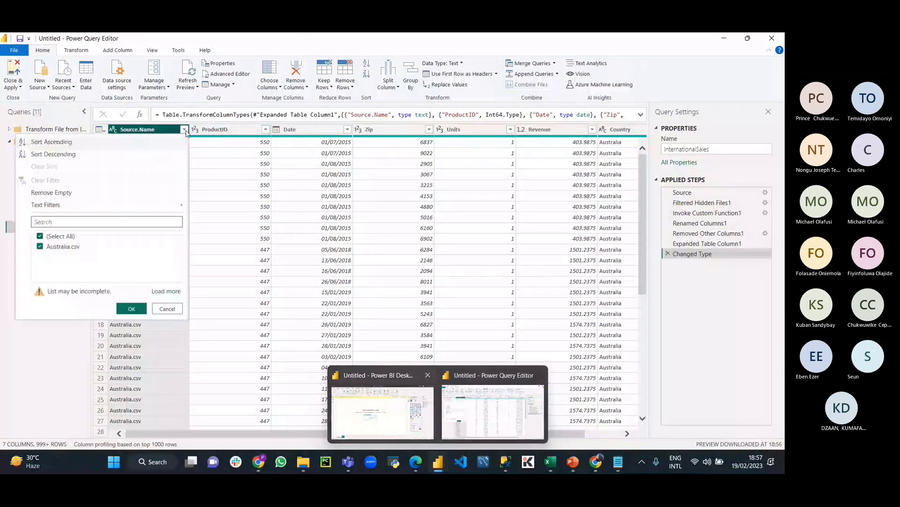
{"action": "left_click", "coordinate": [167, 291]}
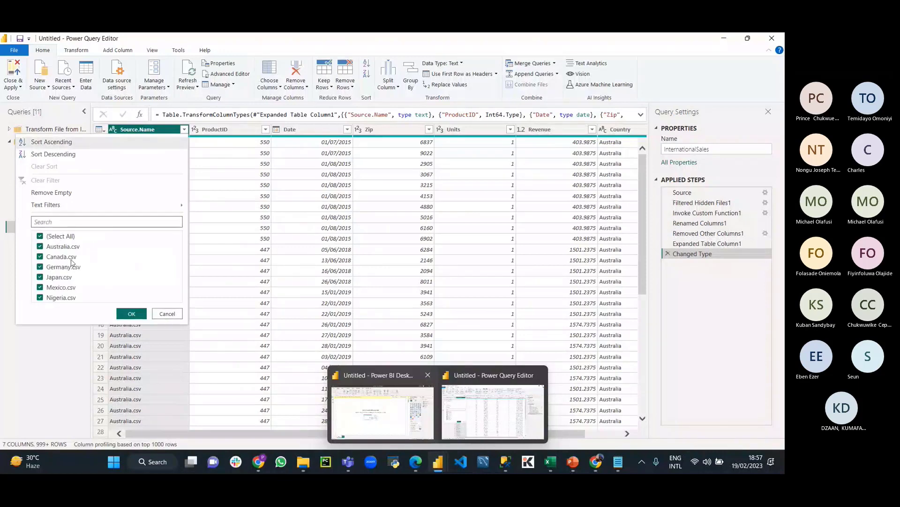
{"action": "left_click", "coordinate": [174, 333]}
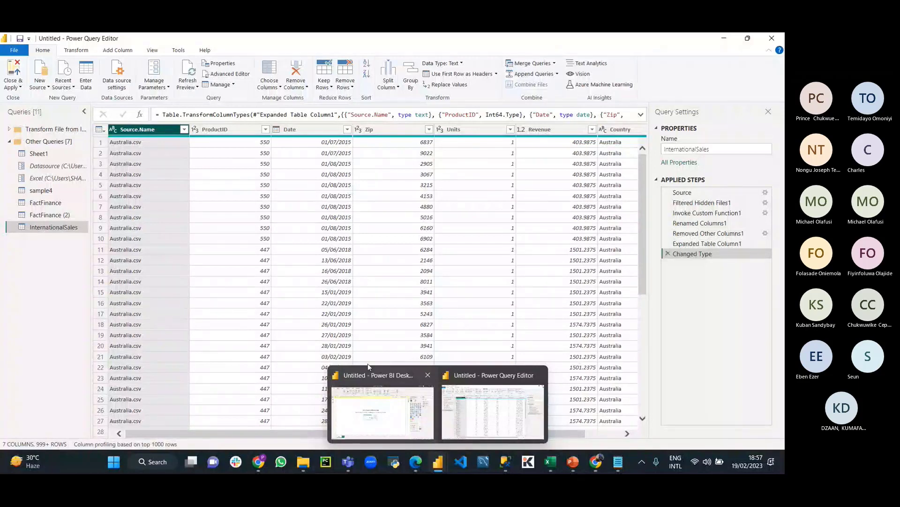
{"action": "left_click", "coordinate": [304, 461]}
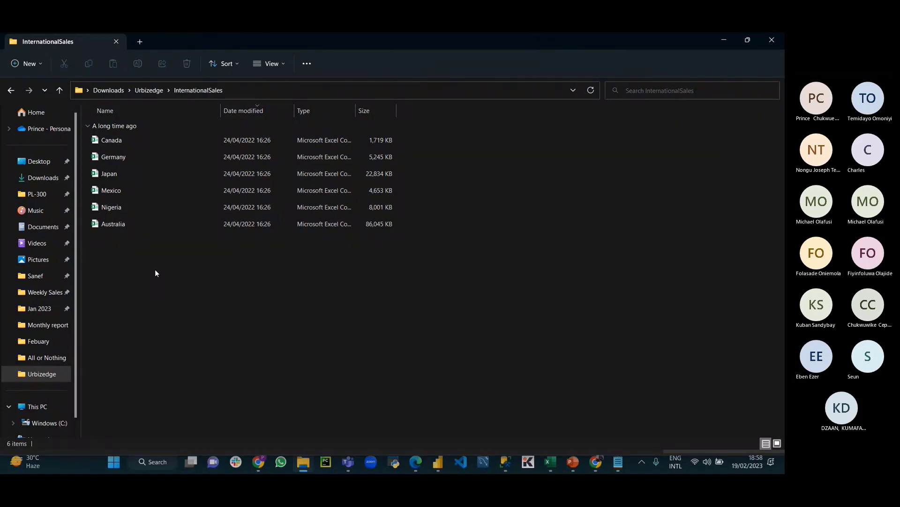
Step: Glance at Power Query Editor, then duplicate the Australia file in the InternationalSales folder
{"action": "left_click", "coordinate": [438, 462]}
{"action": "left_click", "coordinate": [460, 434]}
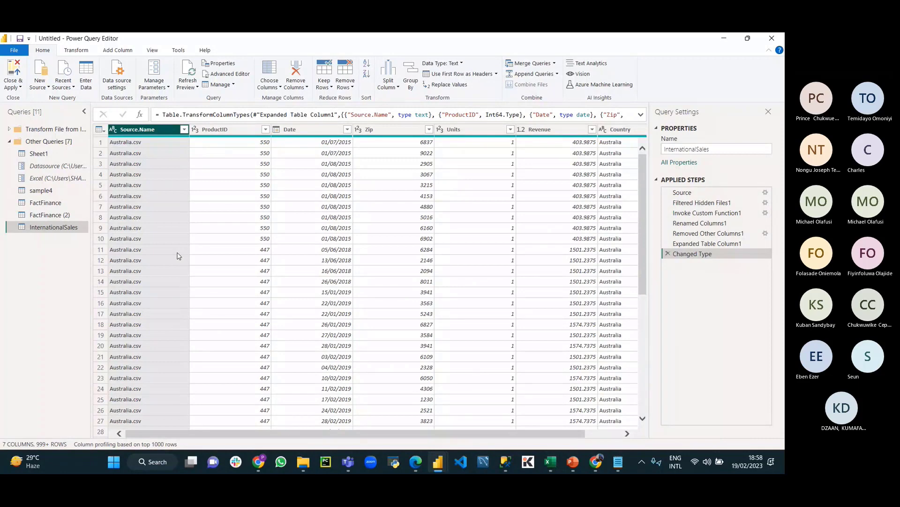
{"action": "left_click", "coordinate": [303, 462]}
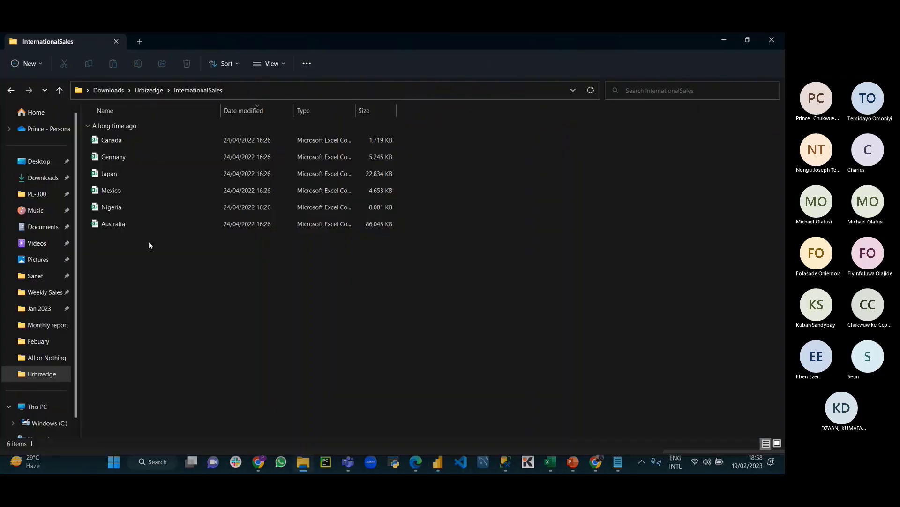
{"action": "right_click", "coordinate": [125, 224]}
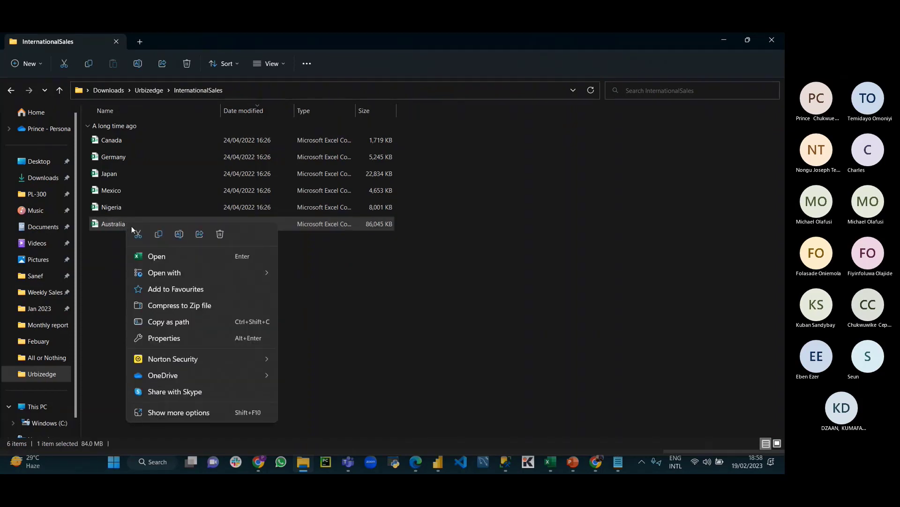
{"action": "left_click", "coordinate": [158, 234]}
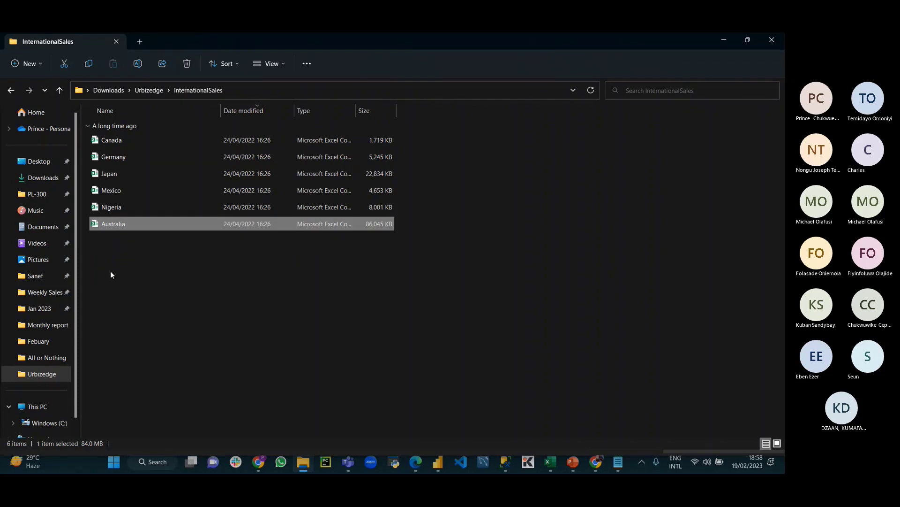
{"action": "key", "text": "ctrl+v"}
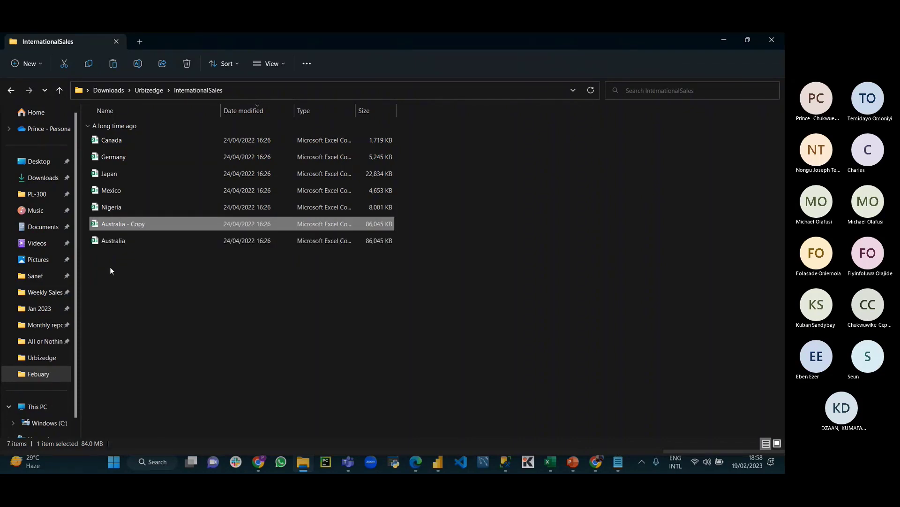
Step: Rename the Australia copy to USA
{"action": "right_click", "coordinate": [136, 226]}
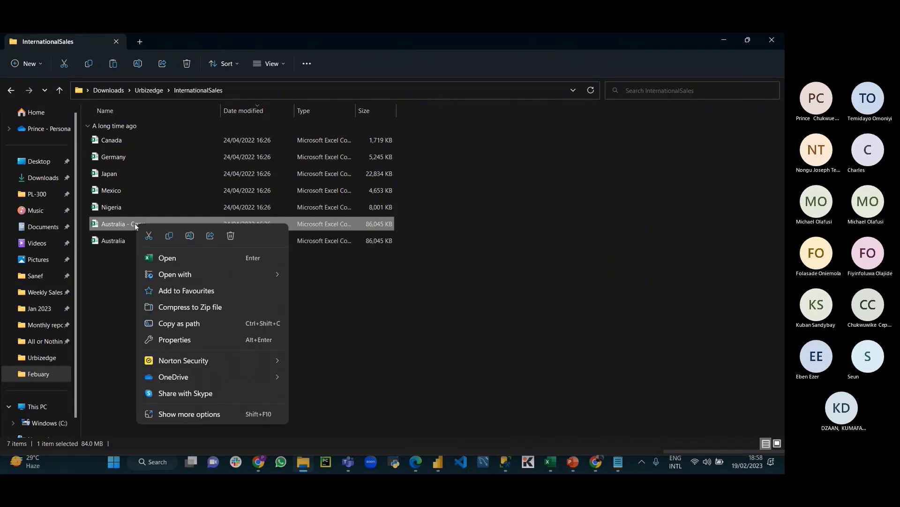
{"action": "left_click", "coordinate": [188, 237]}
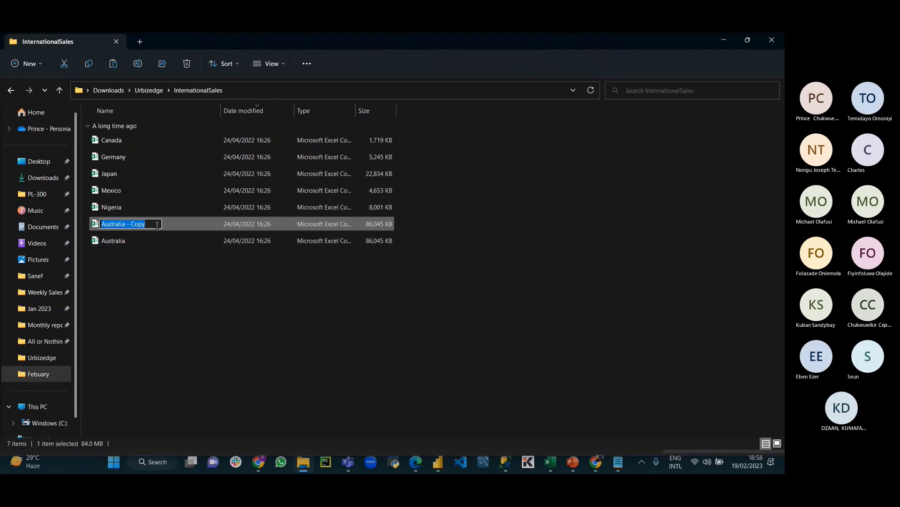
{"action": "key", "text": "BackSpace"}
{"action": "type", "text": "USA"}
{"action": "key", "text": "Return"}
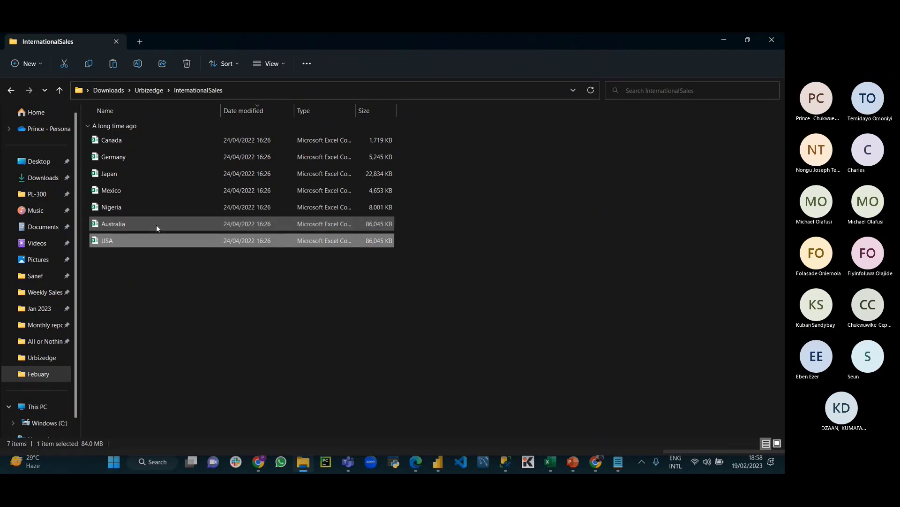
Step: In Power Query Editor, check that USA.csv now appears in the Source.Name filter list, without changing the filter
{"action": "mouse_move", "coordinate": [437, 463]}
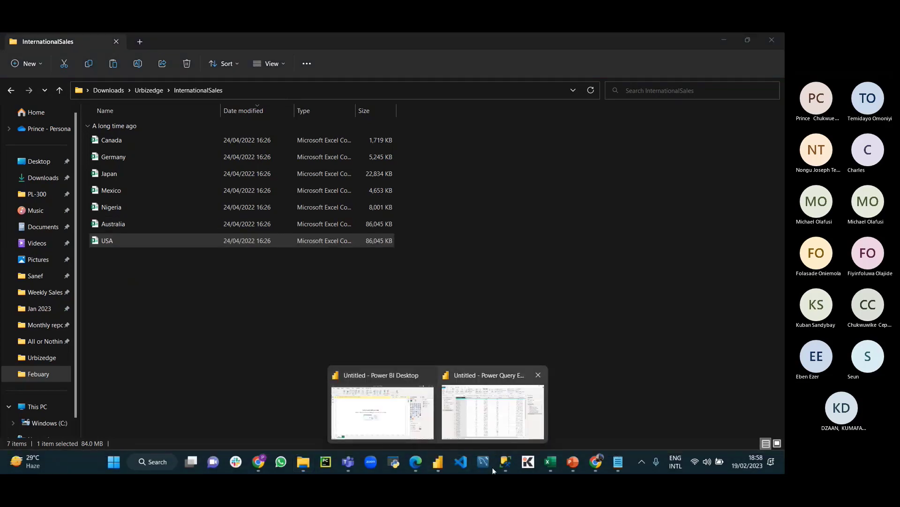
{"action": "left_click", "coordinate": [523, 436]}
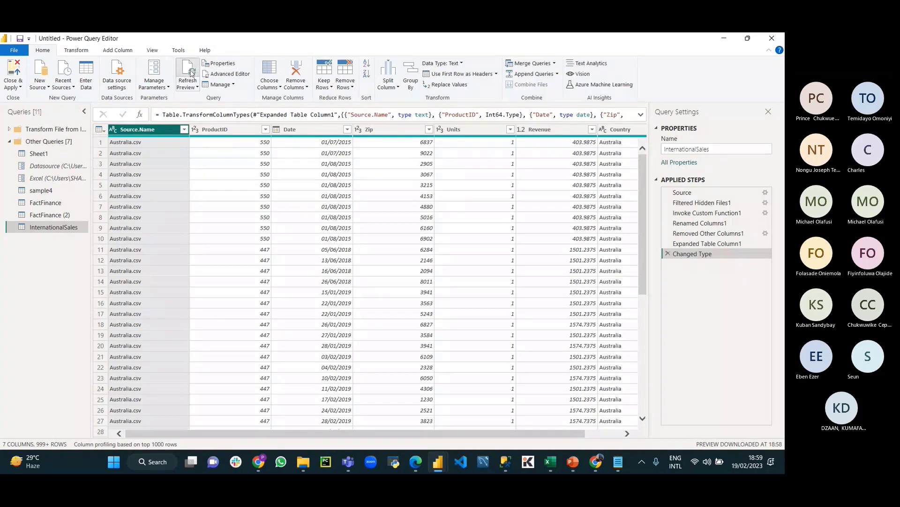
{"action": "left_click", "coordinate": [184, 129]}
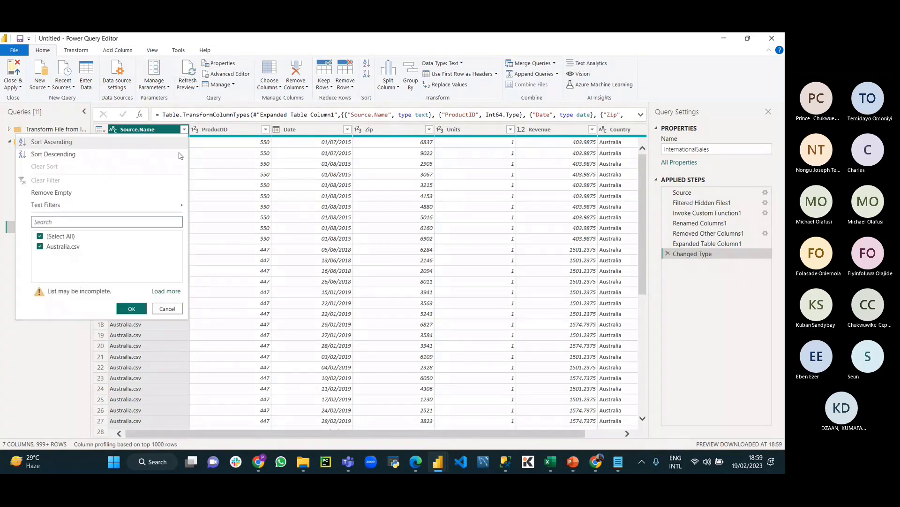
{"action": "left_click", "coordinate": [165, 291]}
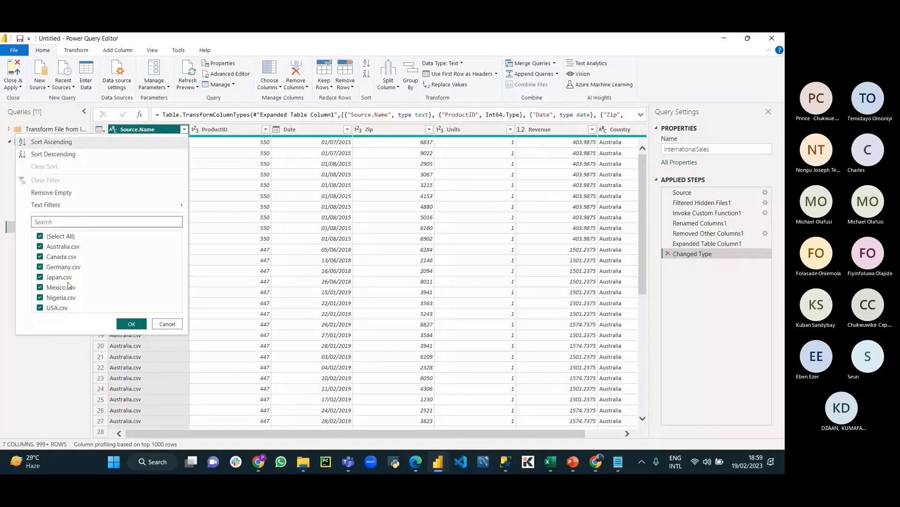
{"action": "left_click", "coordinate": [167, 324]}
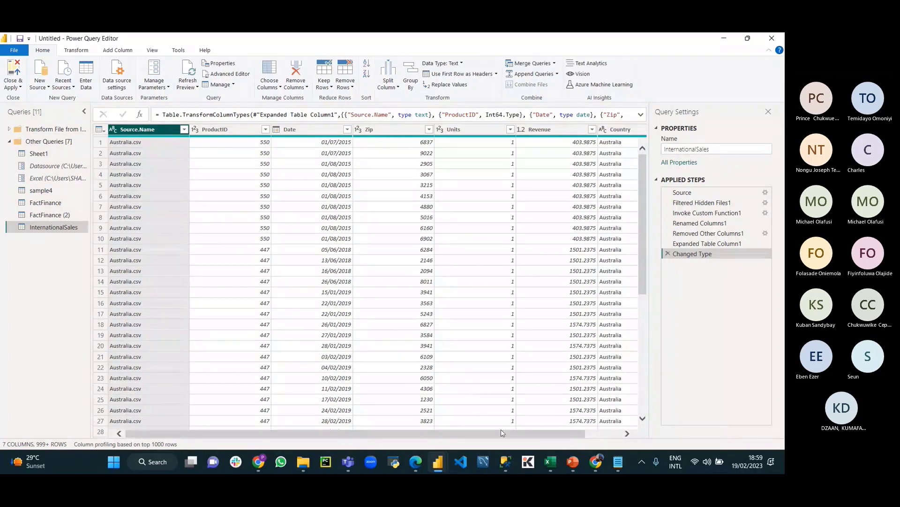
Step: Copy the Google Sheet's share link from Chrome and place the cursor after the last path in Notepad
{"action": "left_click", "coordinate": [597, 462]}
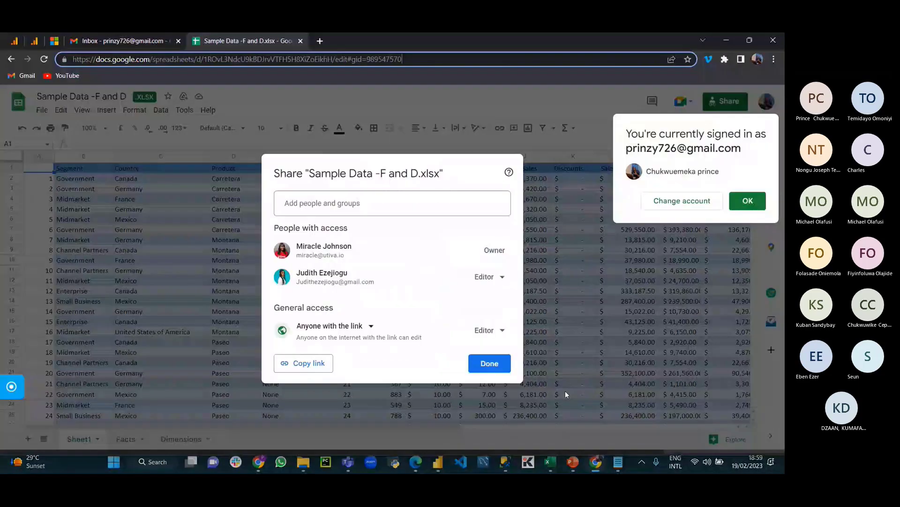
{"action": "left_click", "coordinate": [307, 364]}
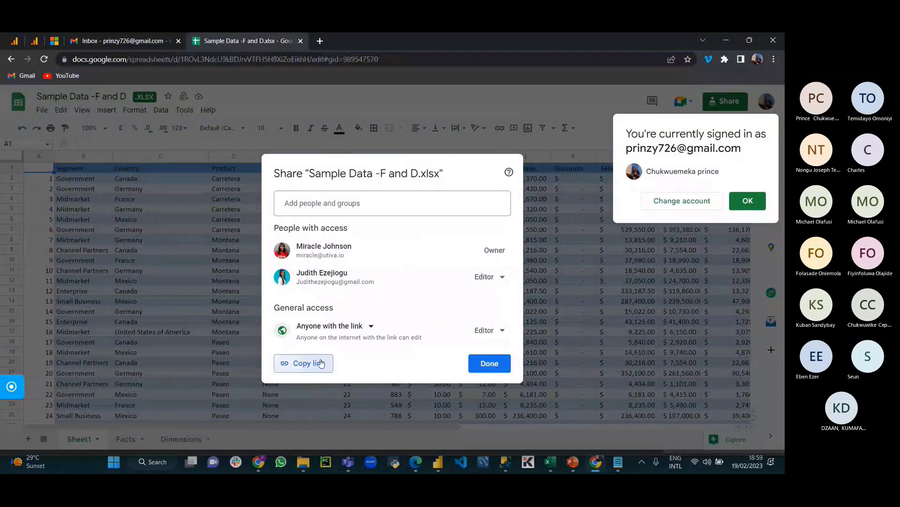
{"action": "left_click", "coordinate": [619, 462]}
{"action": "left_click", "coordinate": [380, 294]}
Step: Paste the share link on a new line and replace its edit?usp=sharing tail with Export?=xlsx
{"action": "key", "text": "Return"}
{"action": "key", "text": "Return"}
{"action": "key", "text": "Return"}
{"action": "key", "text": "Return"}
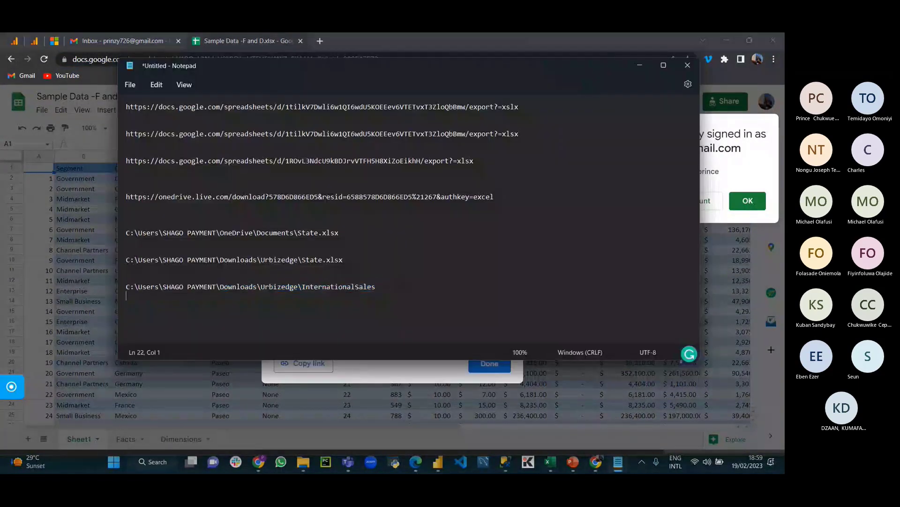
{"action": "key", "text": "ctrl+v"}
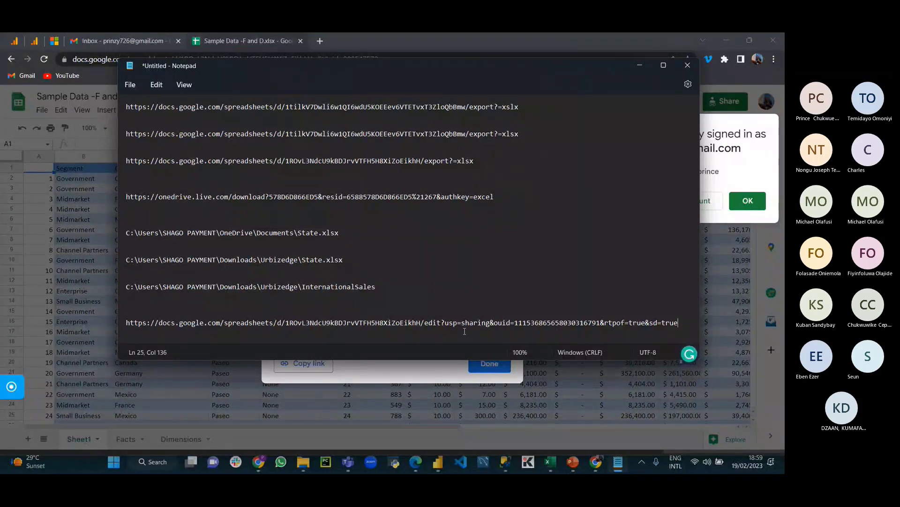
{"action": "left_click_drag", "start_coordinate": [425, 322], "coordinate": [677, 325]}
{"action": "key", "text": "BackSpace"}
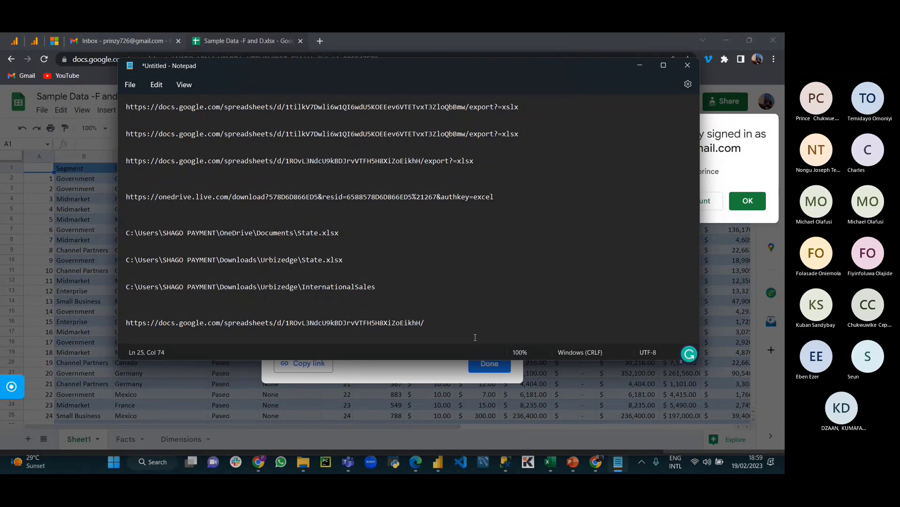
{"action": "type", "text": "Export?=xlsx"}
{"action": "left_click_drag", "start_coordinate": [125, 323], "coordinate": [501, 340]}
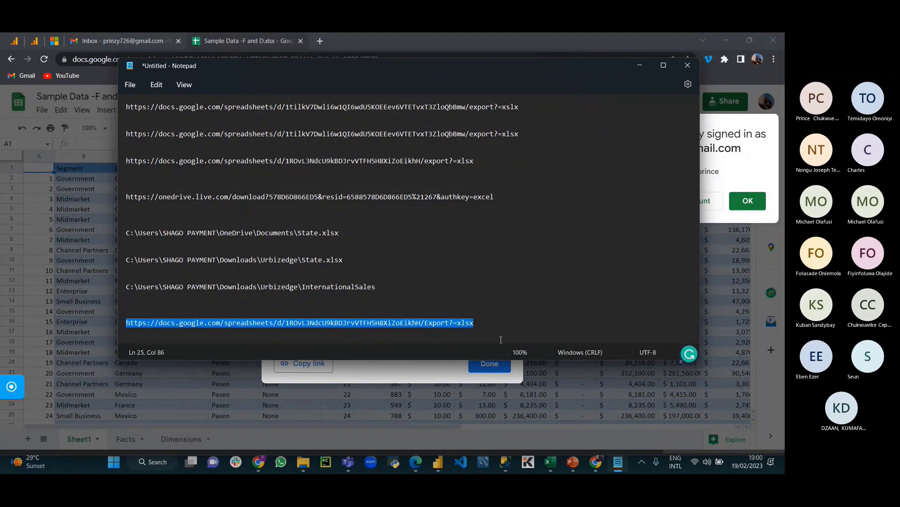
{"action": "left_click", "coordinate": [438, 462]}
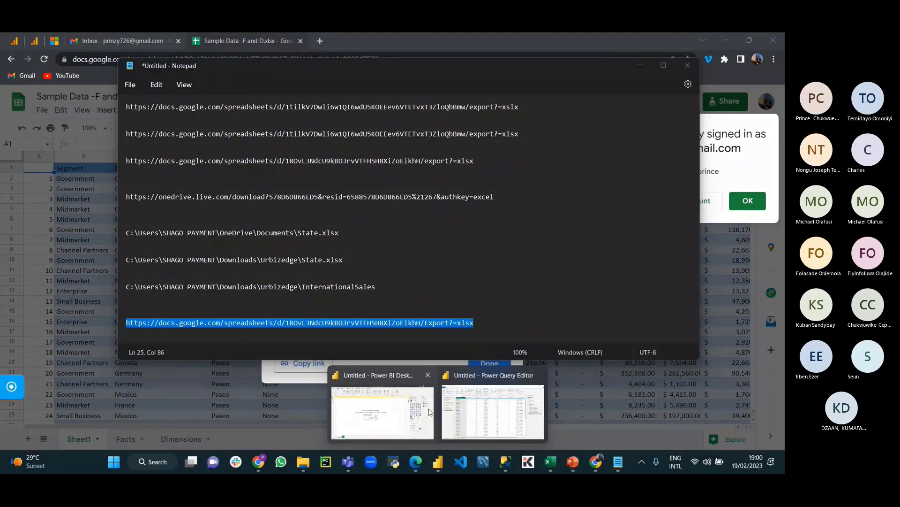
Step: In Power Query Editor, open New Source > More, search 'web' and choose the Web connector
{"action": "left_click", "coordinate": [429, 412]}
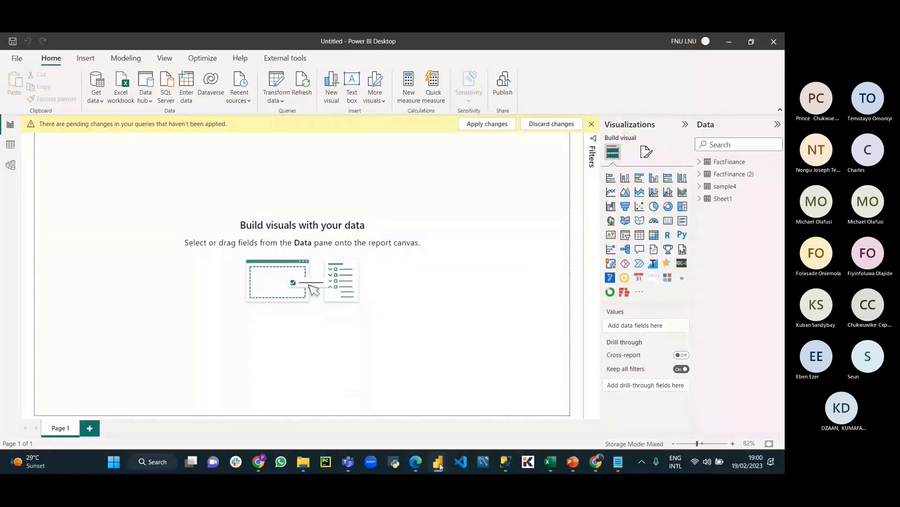
{"action": "key", "text": "alt+Tab"}
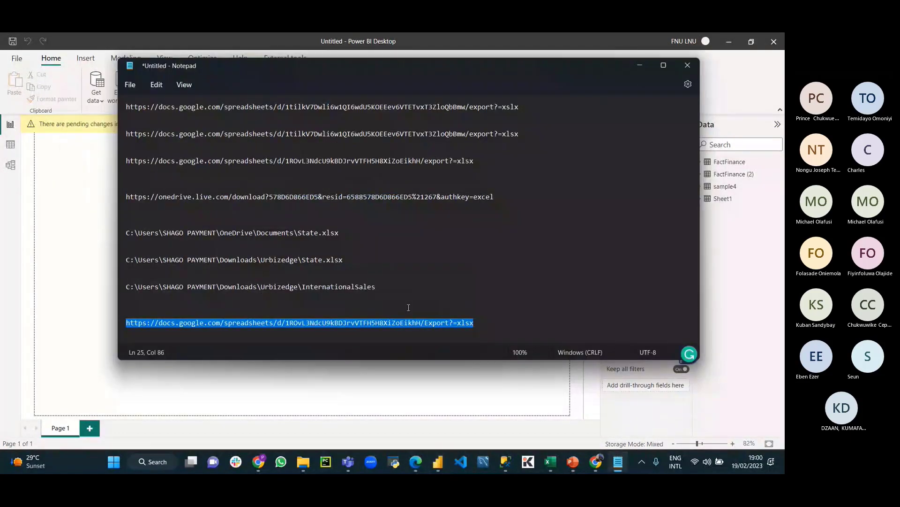
{"action": "key", "text": "alt+Tab"}
{"action": "key", "text": "alt+Tab"}
{"action": "key", "text": "alt+Tab"}
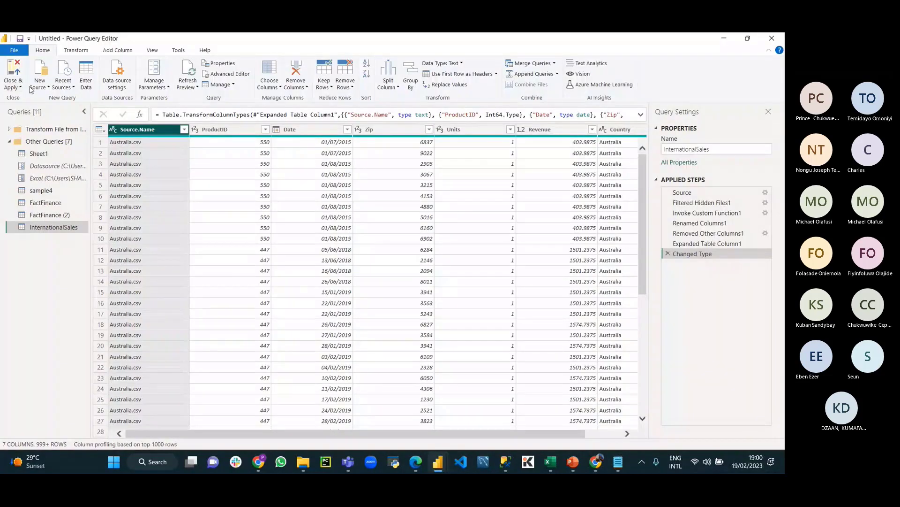
{"action": "left_click", "coordinate": [30, 89]}
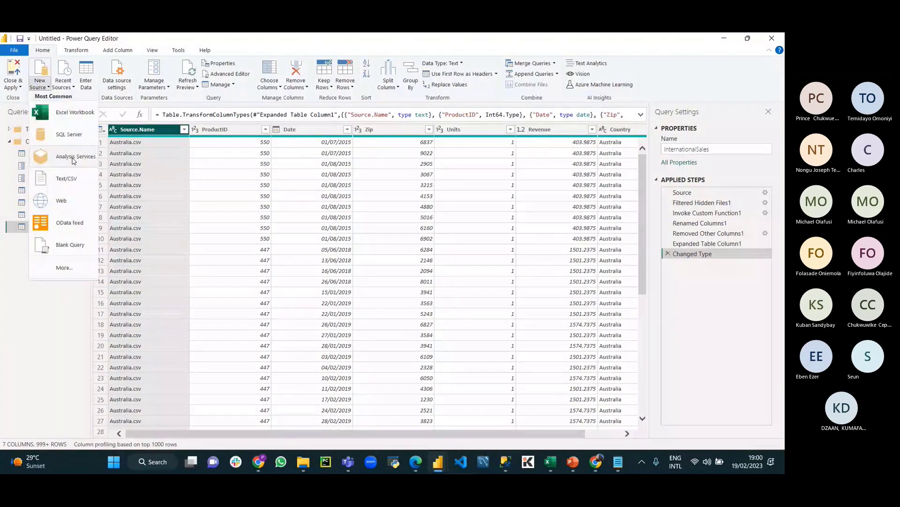
{"action": "left_click", "coordinate": [73, 272]}
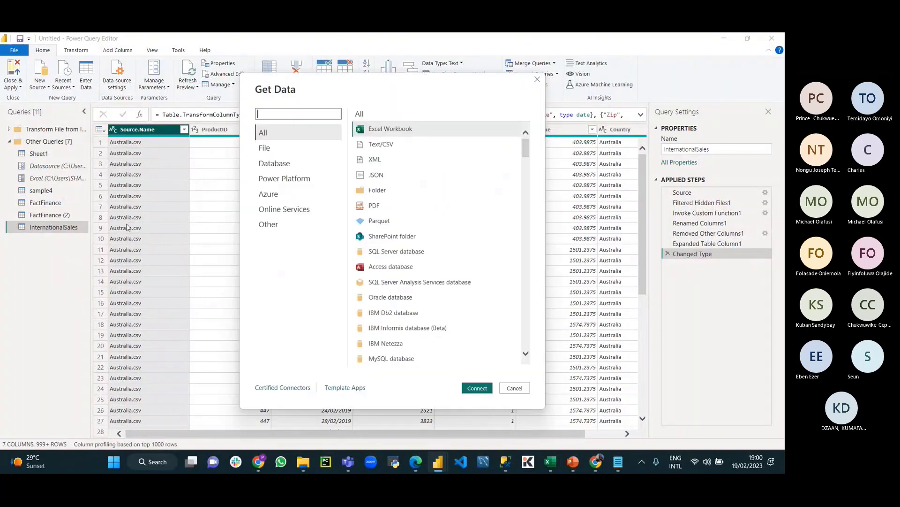
{"action": "left_click", "coordinate": [257, 113]}
{"action": "type", "text": "web"}
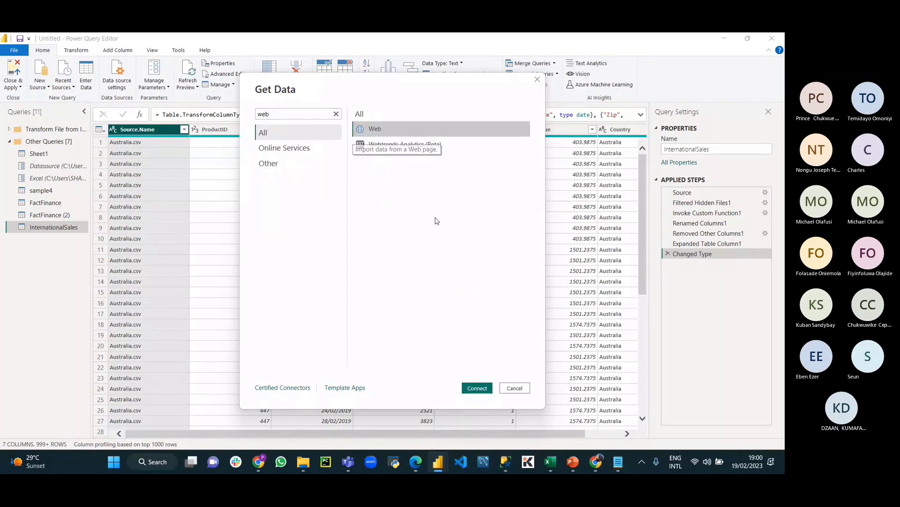
{"action": "left_click", "coordinate": [478, 387]}
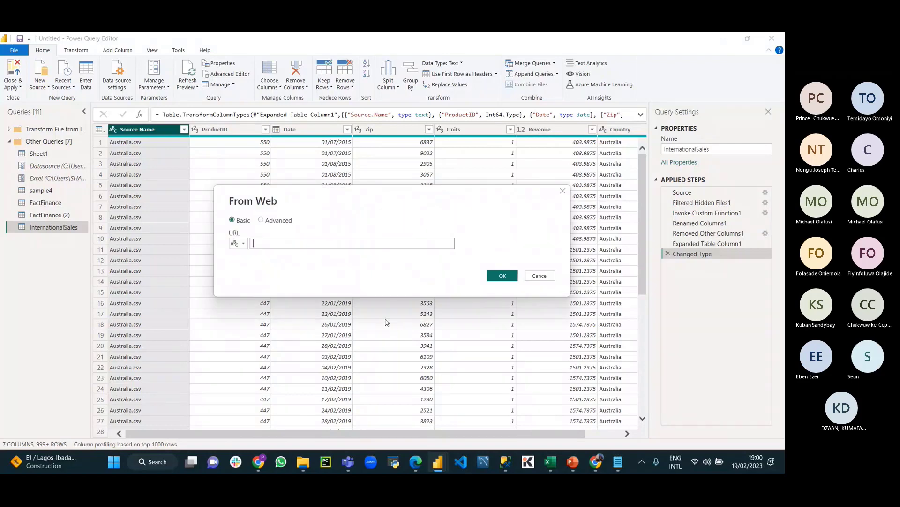
Step: Submit the pasted Google Sheets export URL, retry after the 404 Not Found error, then cancel
{"action": "key", "text": "ctrl+v"}
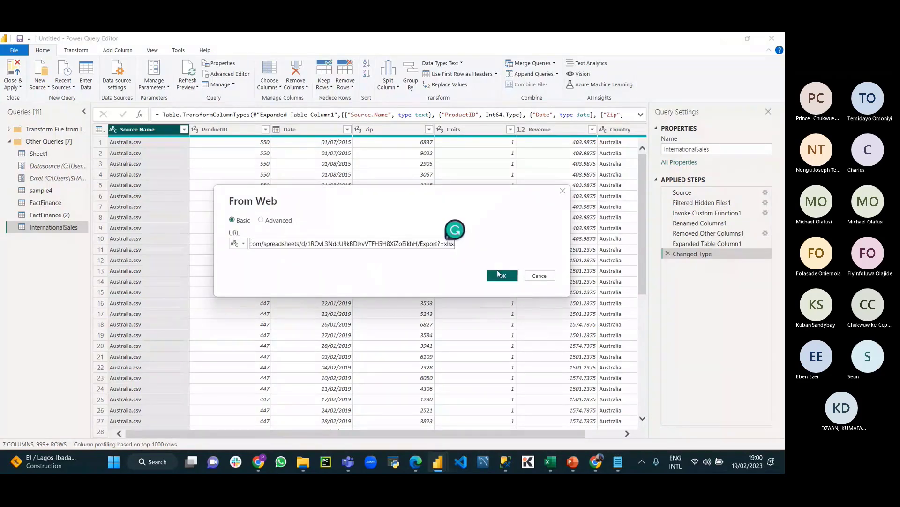
{"action": "left_click", "coordinate": [502, 275]}
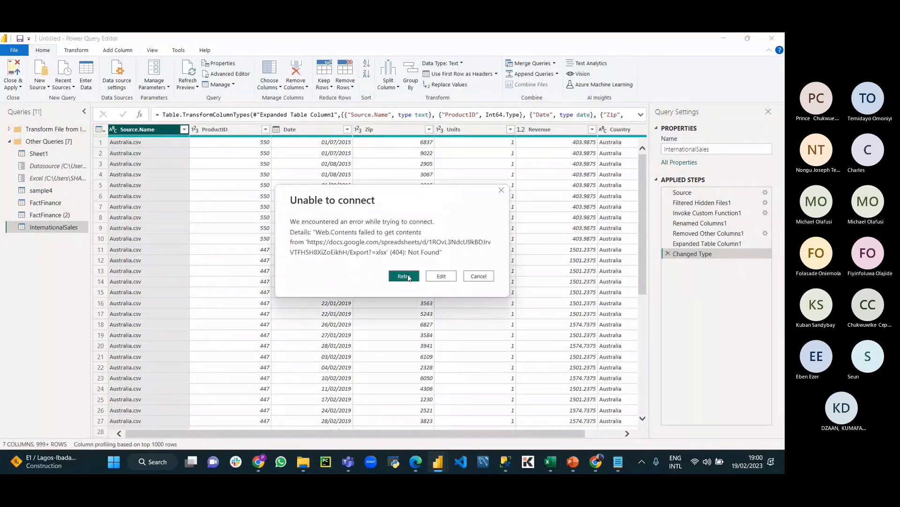
{"action": "left_click", "coordinate": [404, 276]}
{"action": "left_click", "coordinate": [441, 276]}
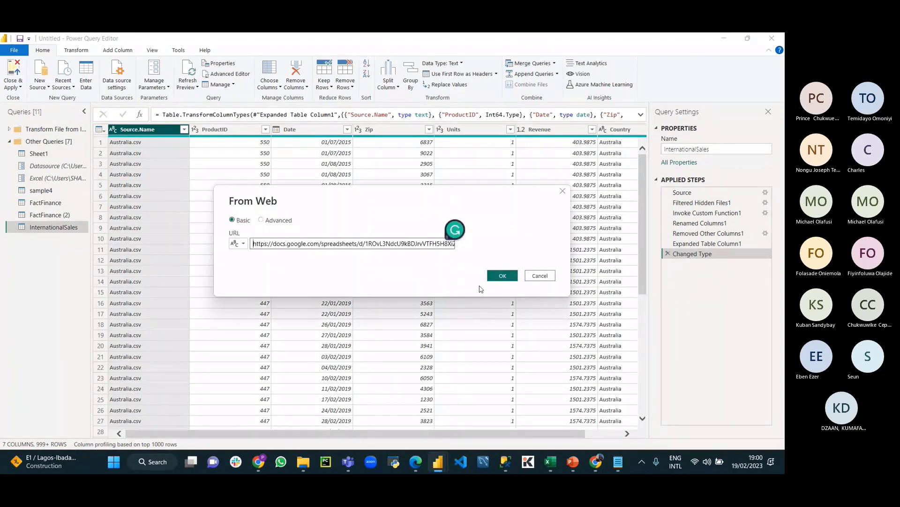
{"action": "left_click", "coordinate": [544, 275]}
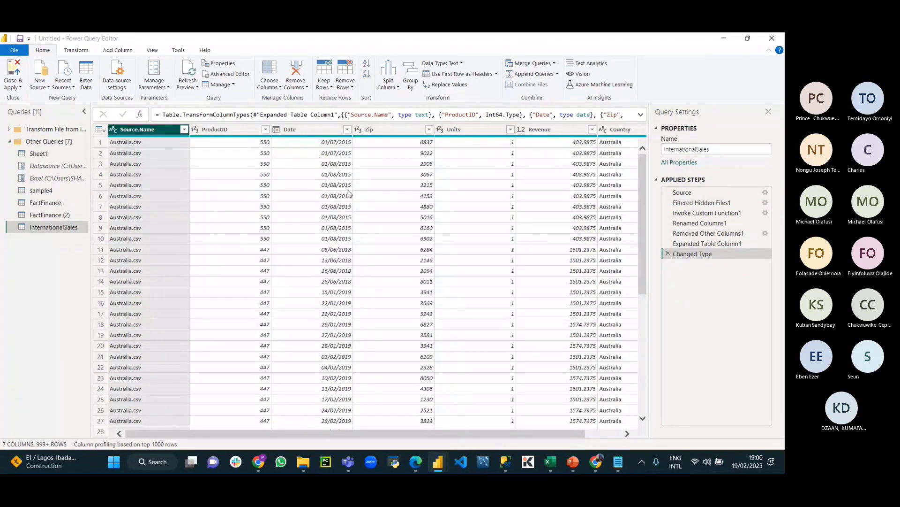
Step: Retype the last link's ending as lowercase export?=xlsx and select the whole corrected URL
{"action": "left_click", "coordinate": [618, 462]}
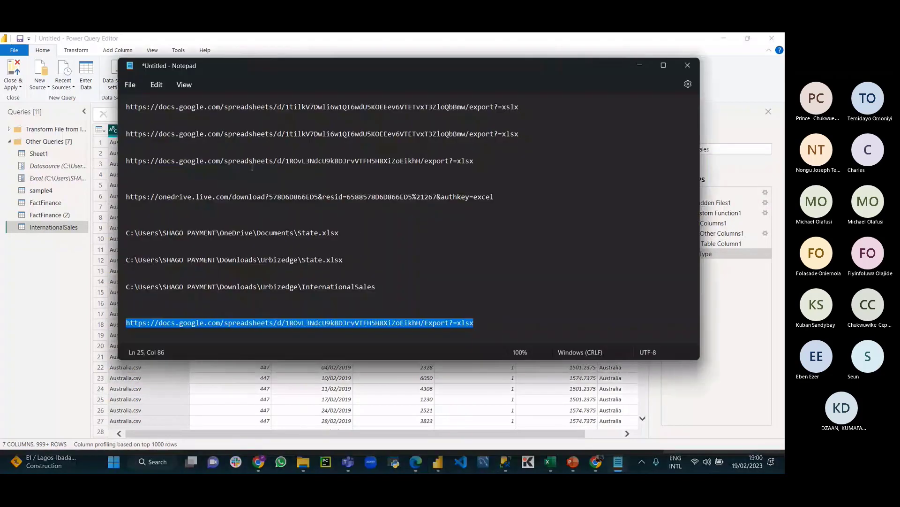
{"action": "left_click", "coordinate": [469, 145]}
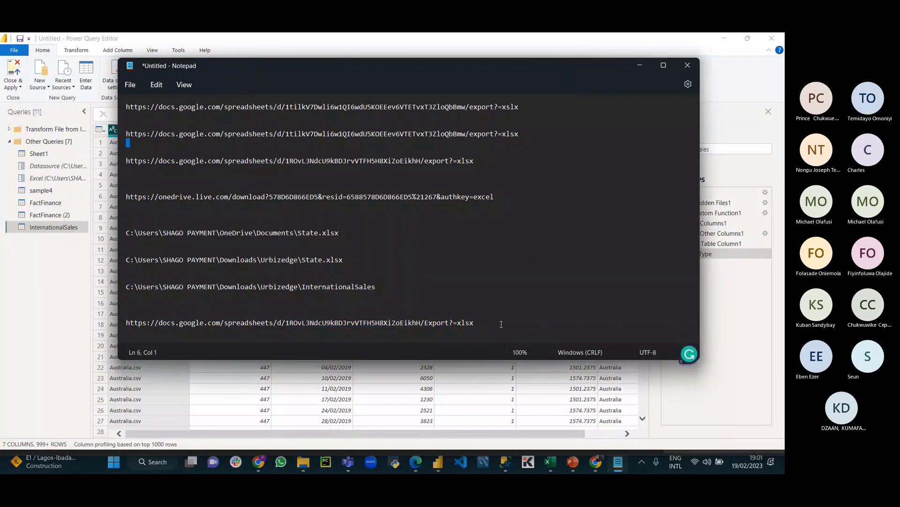
{"action": "left_click", "coordinate": [427, 322]}
{"action": "key", "text": "Delete"}
{"action": "key", "text": "Delete"}
{"action": "type", "text": "ex"}
{"action": "left_click", "coordinate": [434, 323]}
{"action": "left_click_drag", "start_coordinate": [453, 322], "coordinate": [424, 323]}
{"action": "type", "text": "export?=xlsx"}
{"action": "left_click_drag", "start_coordinate": [474, 323], "coordinate": [125, 319]}
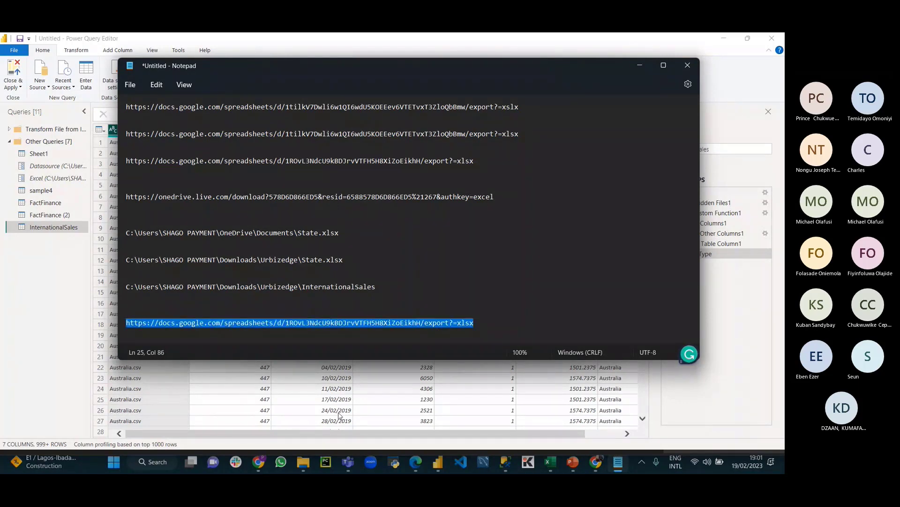
{"action": "left_click", "coordinate": [443, 464]}
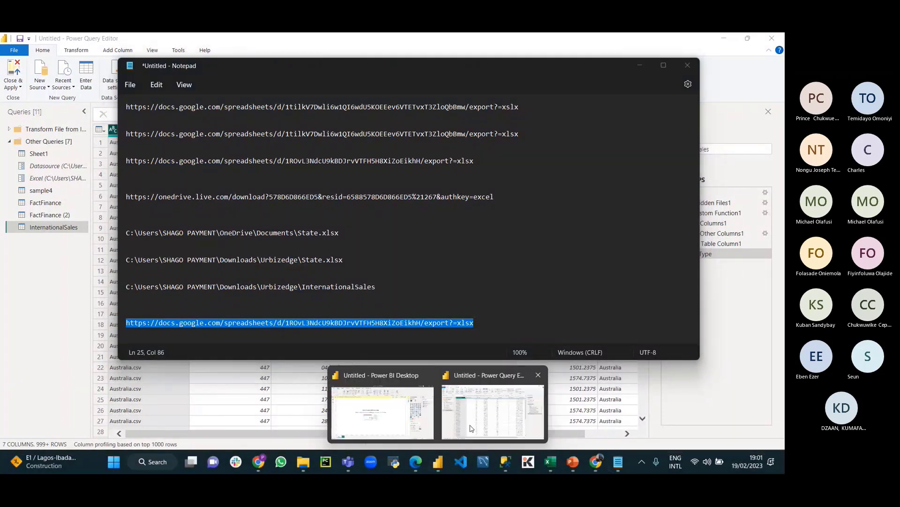
Step: Paste the corrected export?=xlsx URL into the From Web dialog and submit it to start connecting
{"action": "left_click", "coordinate": [471, 428]}
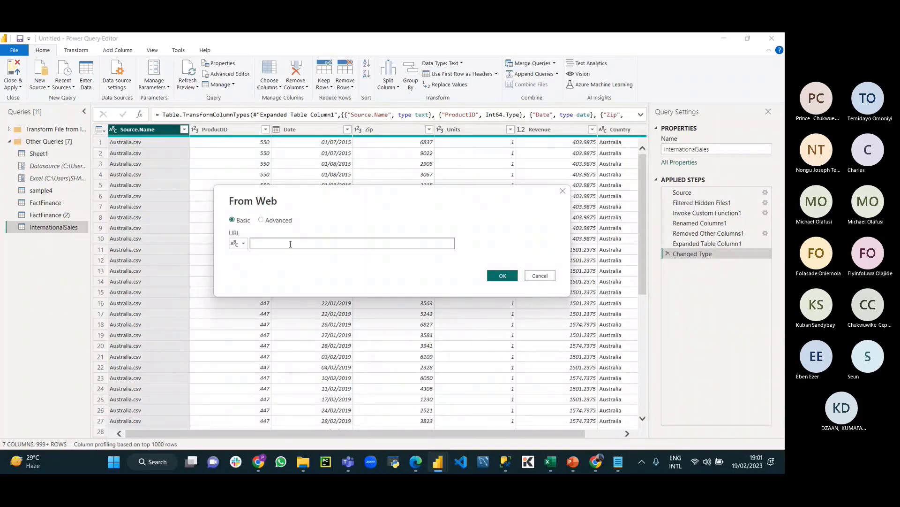
{"action": "key", "text": "ctrl+v"}
{"action": "left_click", "coordinate": [510, 276]}
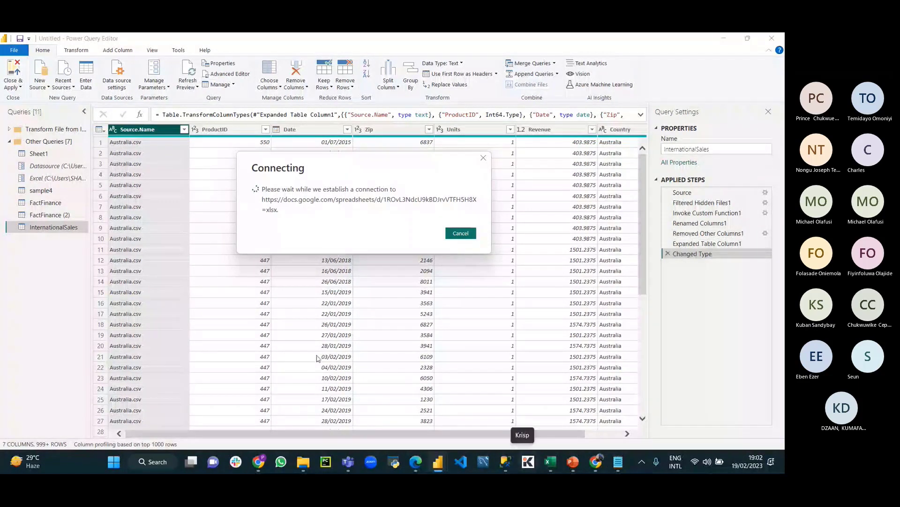
{"action": "left_click", "coordinate": [348, 462]}
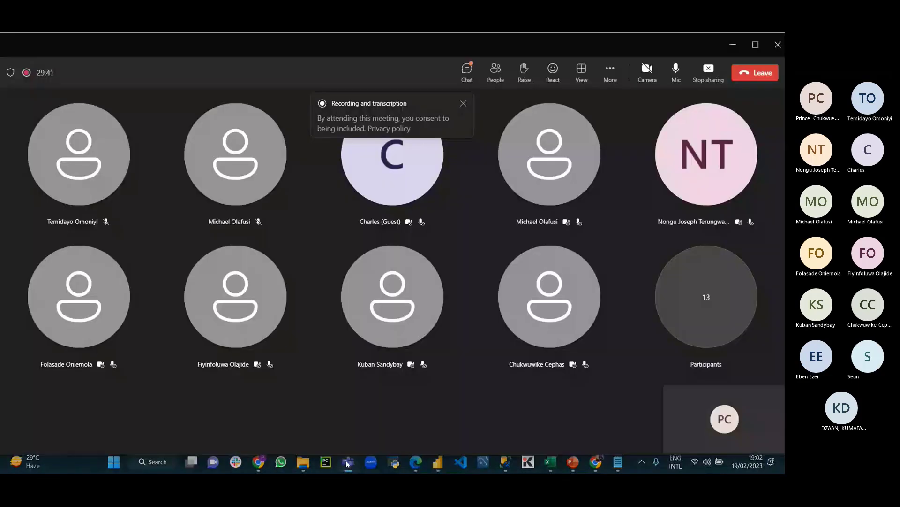
Step: Close the Teams recording and transcription banner and return to the Power Query Editor window
{"action": "left_click", "coordinate": [463, 103]}
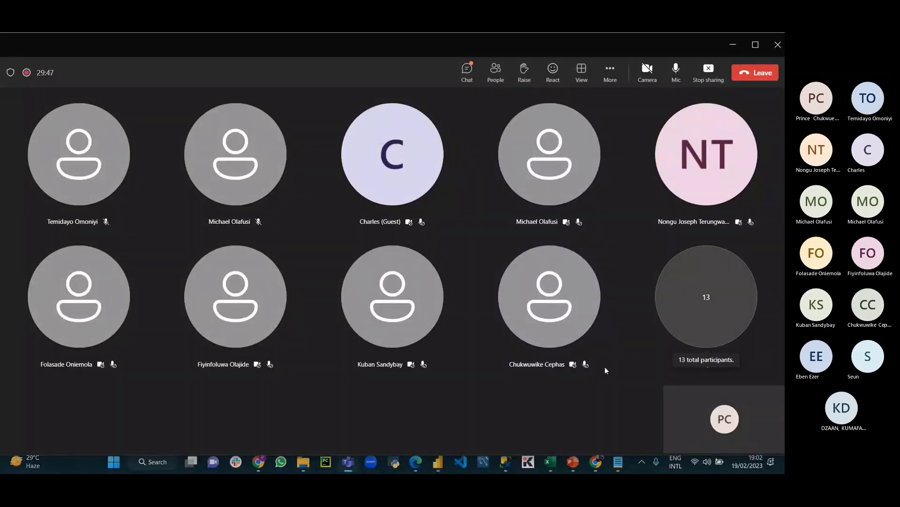
{"action": "mouse_move", "coordinate": [437, 461]}
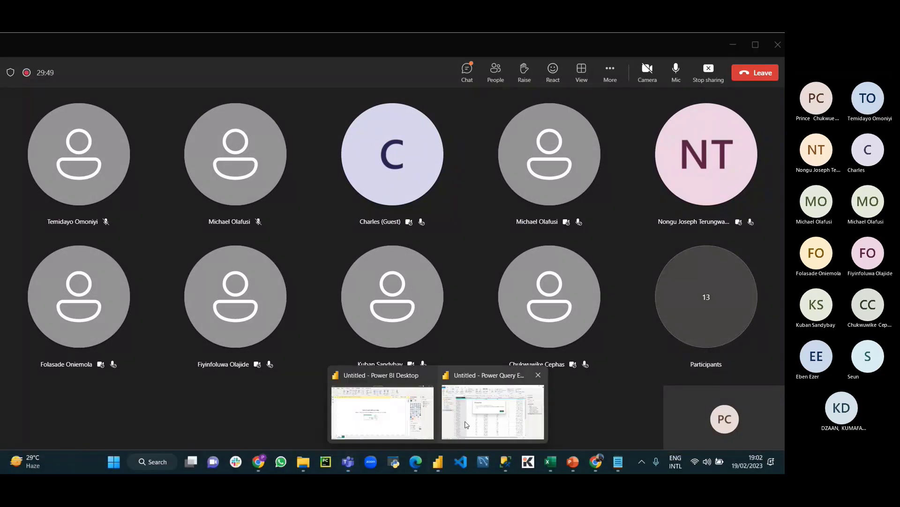
{"action": "left_click", "coordinate": [466, 425]}
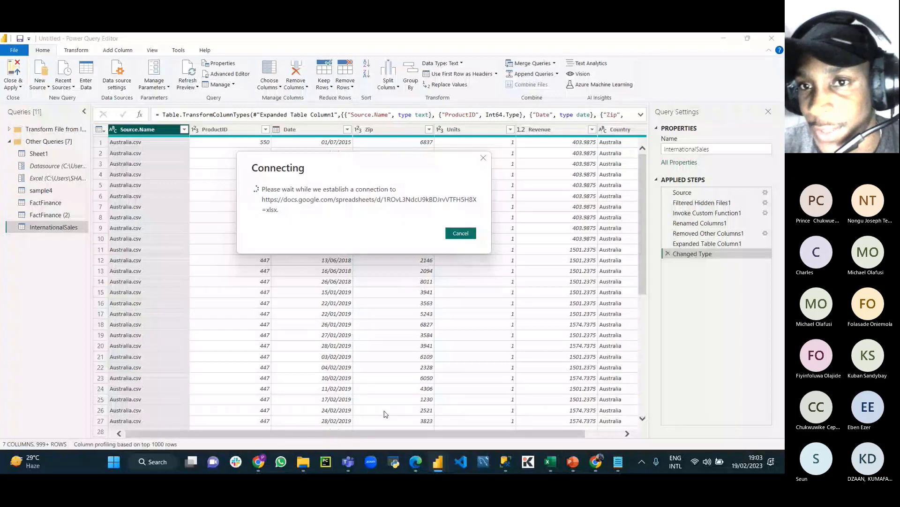
Step: Switch from the still-connecting Power Query Editor to the Teams meeting window
{"action": "left_click", "coordinate": [348, 461]}
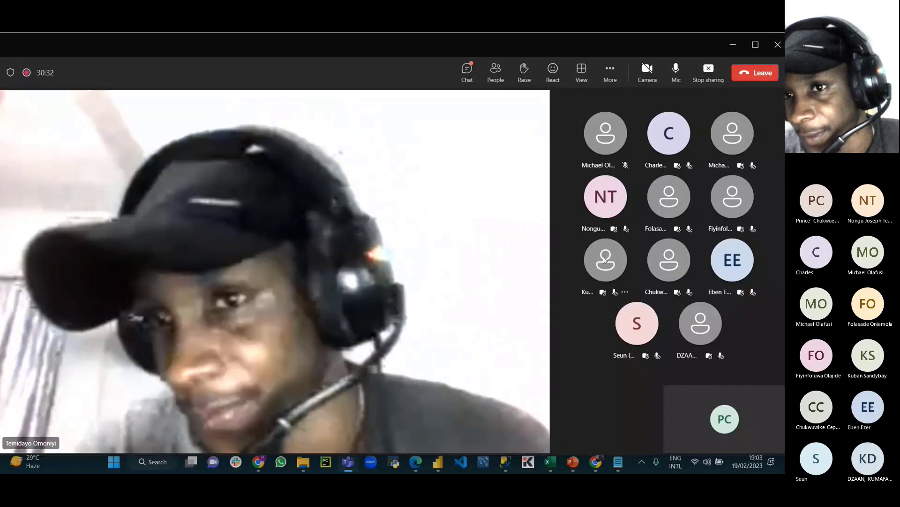
Step: Open the meeting chat, like the guest's latest message, and stop sharing the screen
{"action": "left_click", "coordinate": [467, 70]}
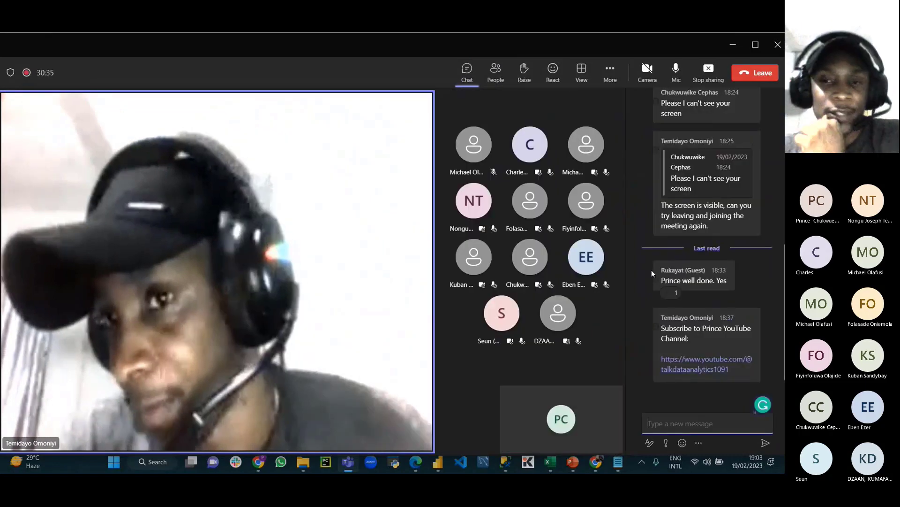
{"action": "left_click", "coordinate": [637, 253]}
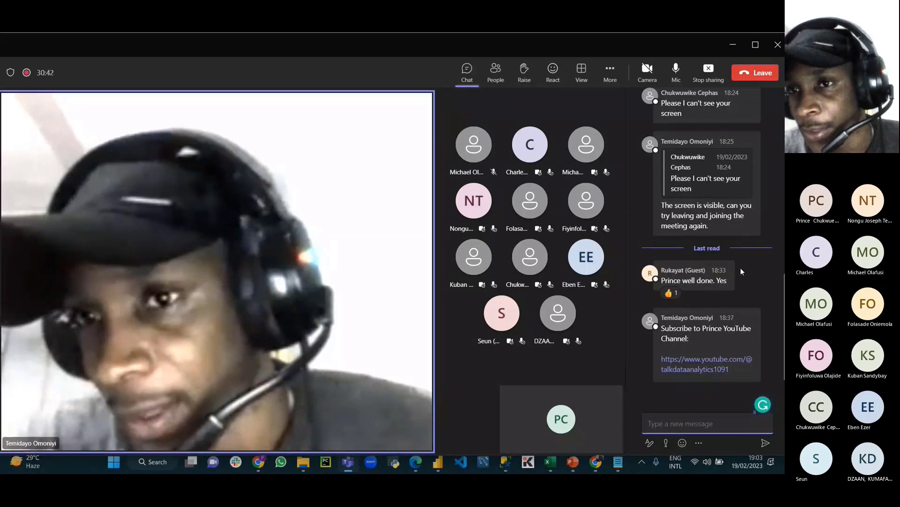
{"action": "left_click", "coordinate": [708, 69]}
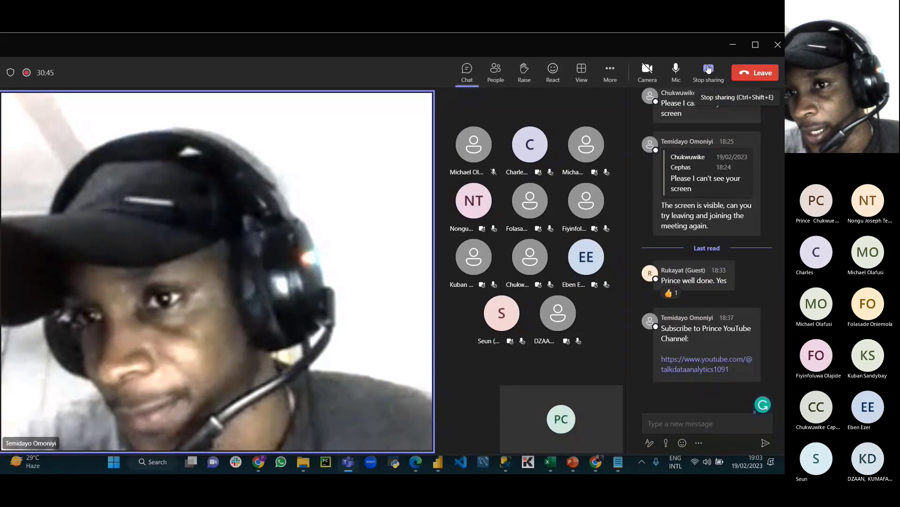